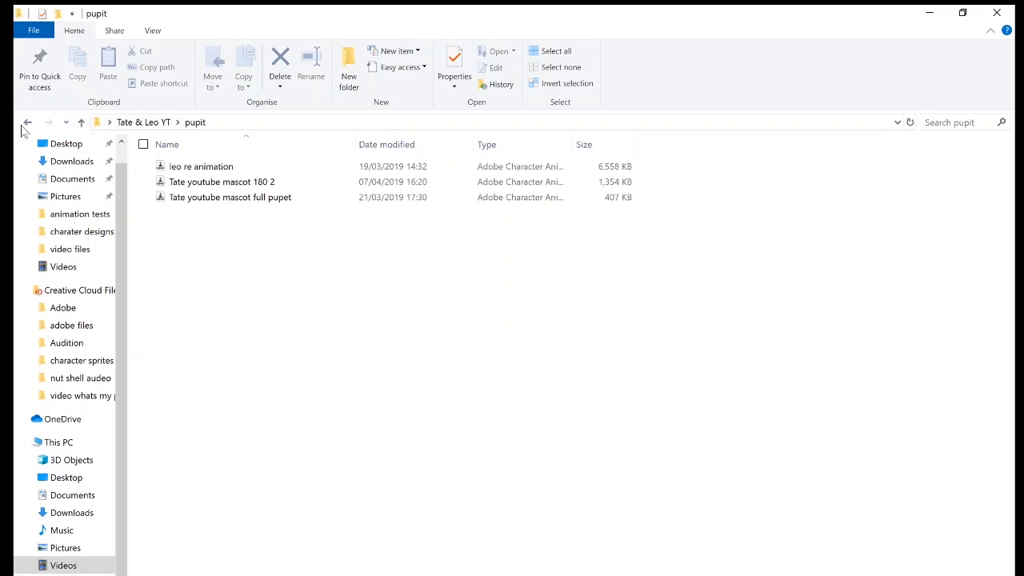
# Return to the Tate & Leo YT folder and look inside its charater designs folder.
pyautogui.click(27, 123)
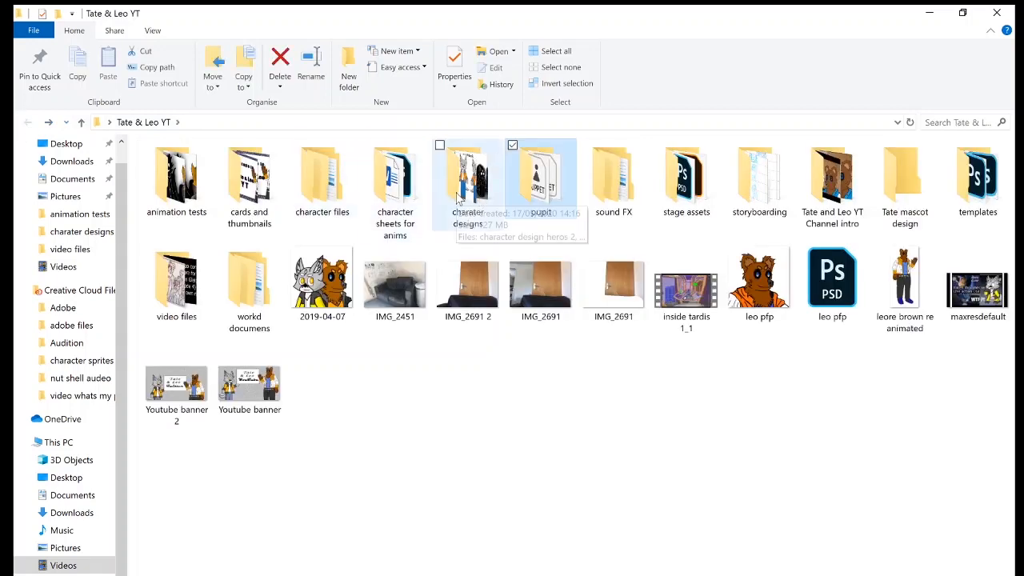
pyautogui.click(472, 197)
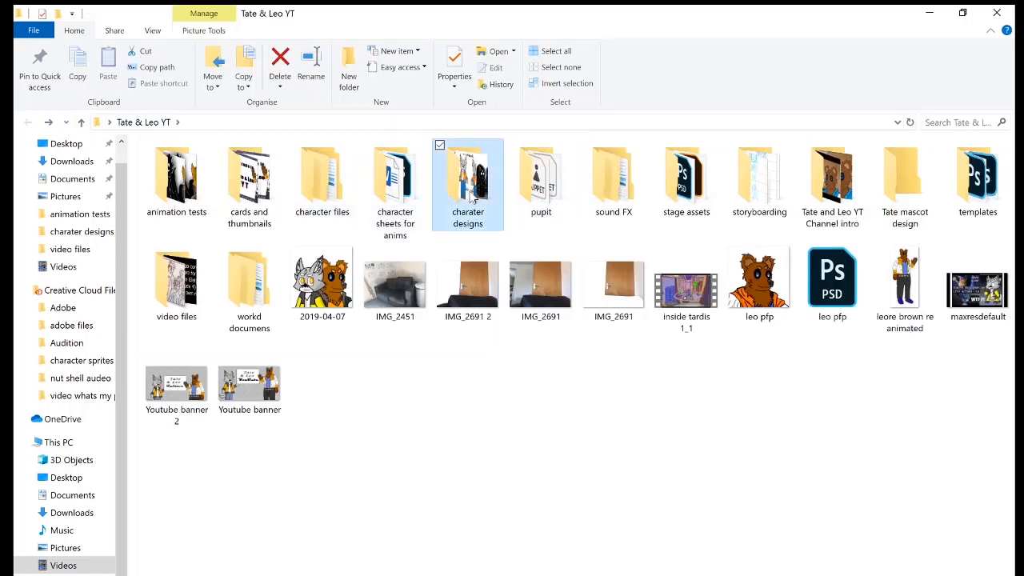
pyautogui.doubleClick(472, 196)
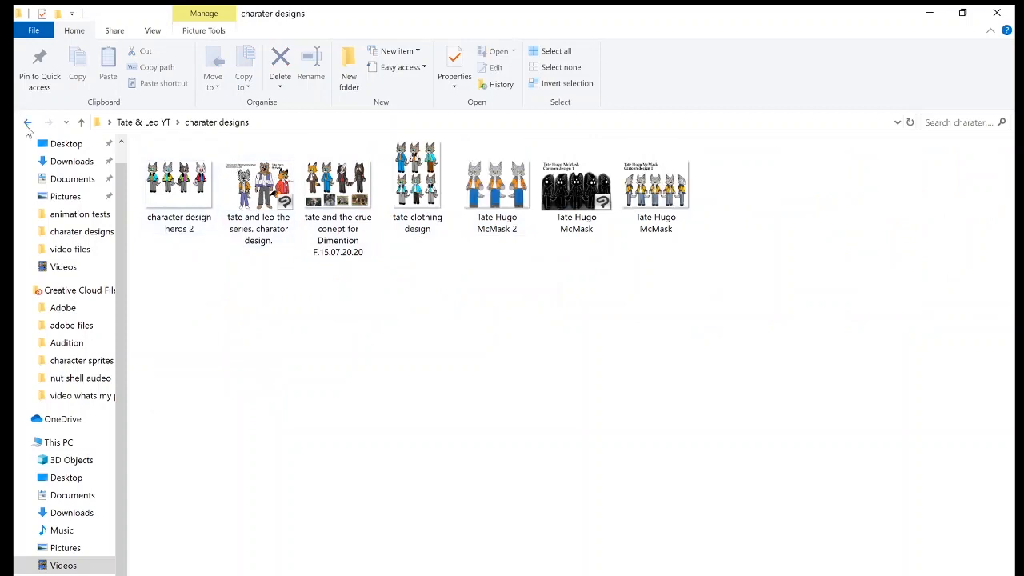
pyautogui.click(28, 124)
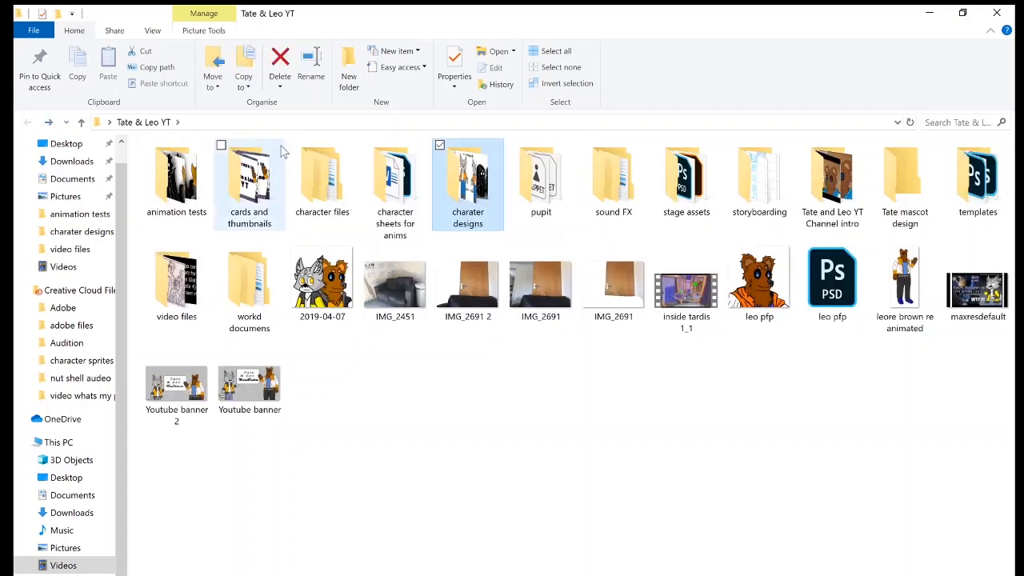
# Open the Photoshop file "tates head view to the side" from the Tate folder inside character files.
pyautogui.doubleClick(330, 185)
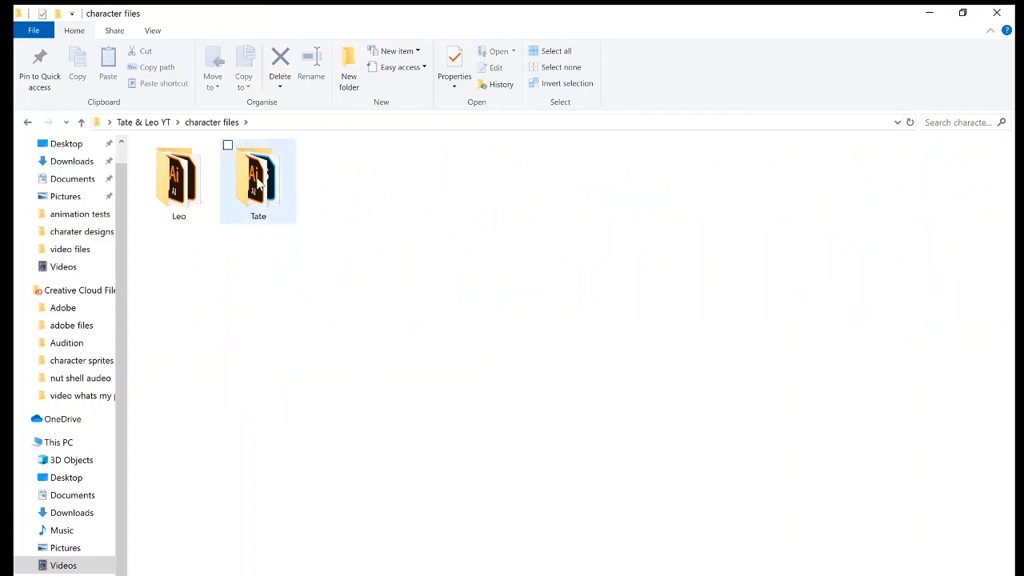
pyautogui.doubleClick(258, 182)
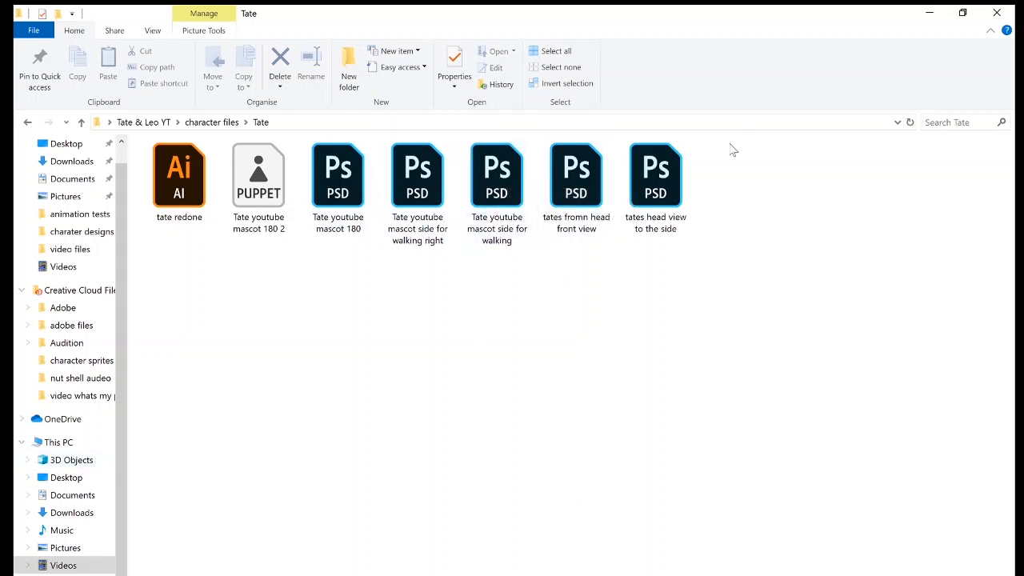
pyautogui.click(650, 166)
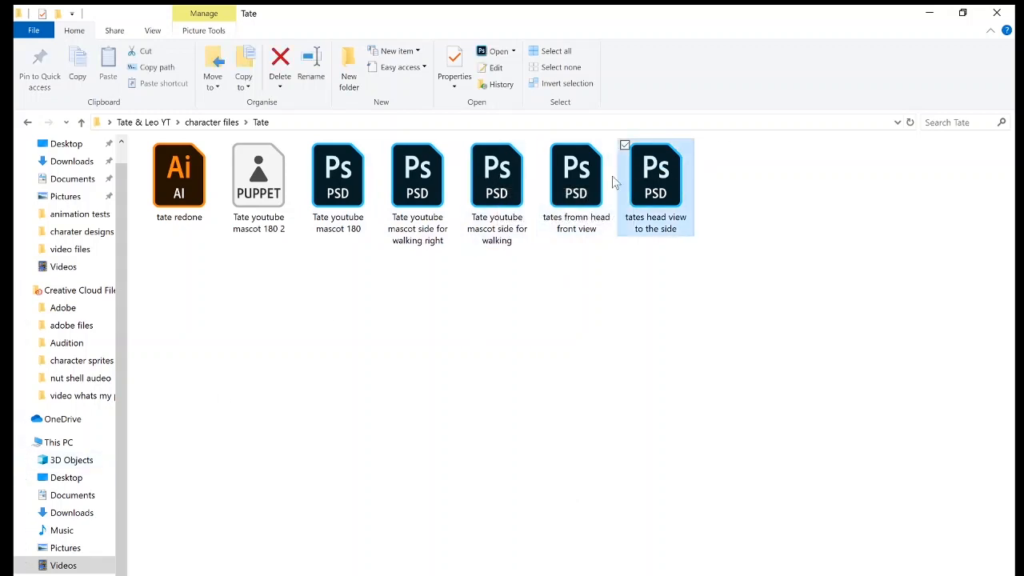
pyautogui.doubleClick(664, 182)
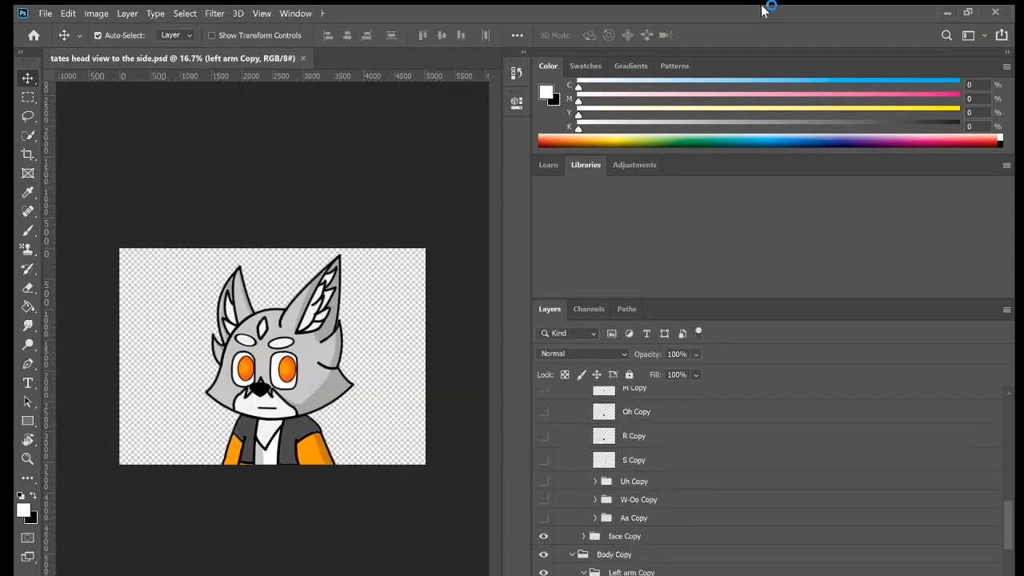
# Check the right eyebrow layer by toggling its visibility, and narrow the panel column to widen the canvas area.
pyautogui.scroll(3, 656, 480)
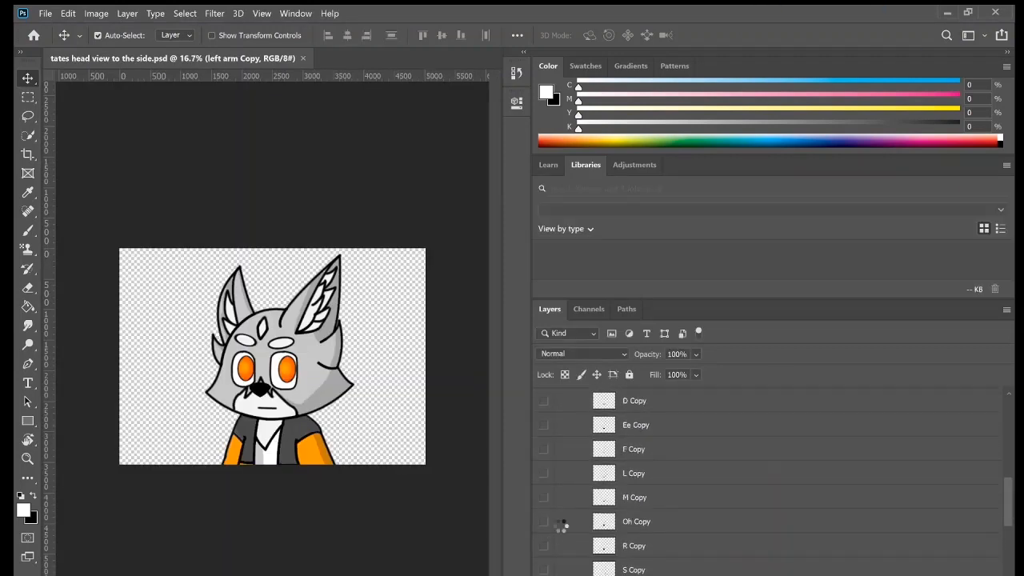
pyautogui.scroll(10, 632, 497)
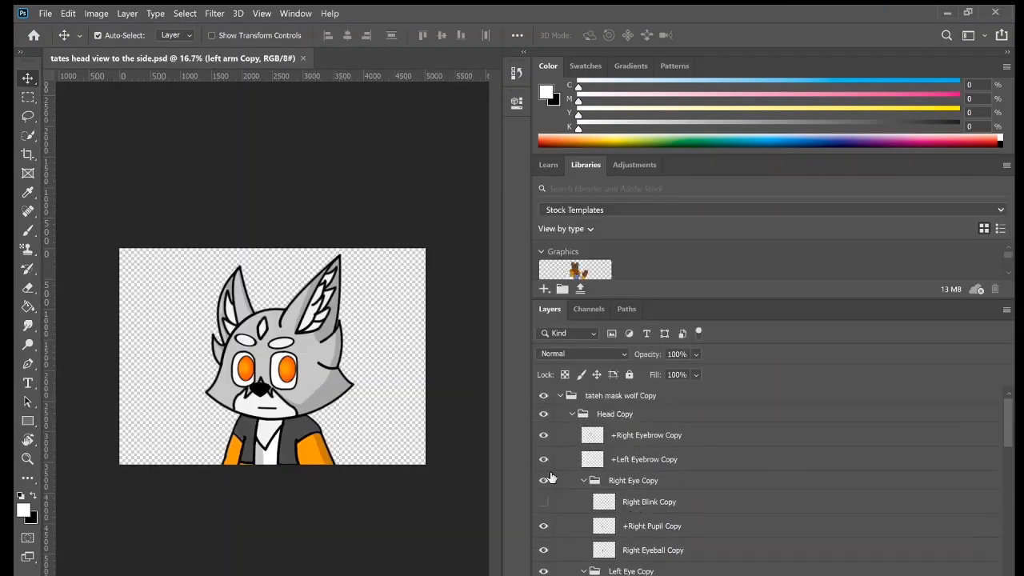
pyautogui.click(548, 439)
pyautogui.click(547, 439)
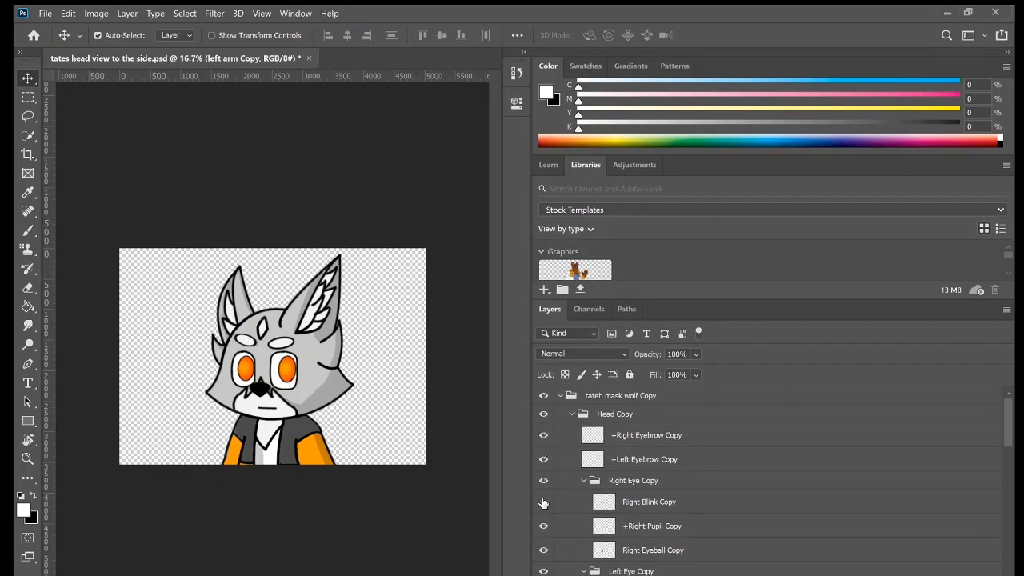
pyautogui.scroll(-5, 543, 502)
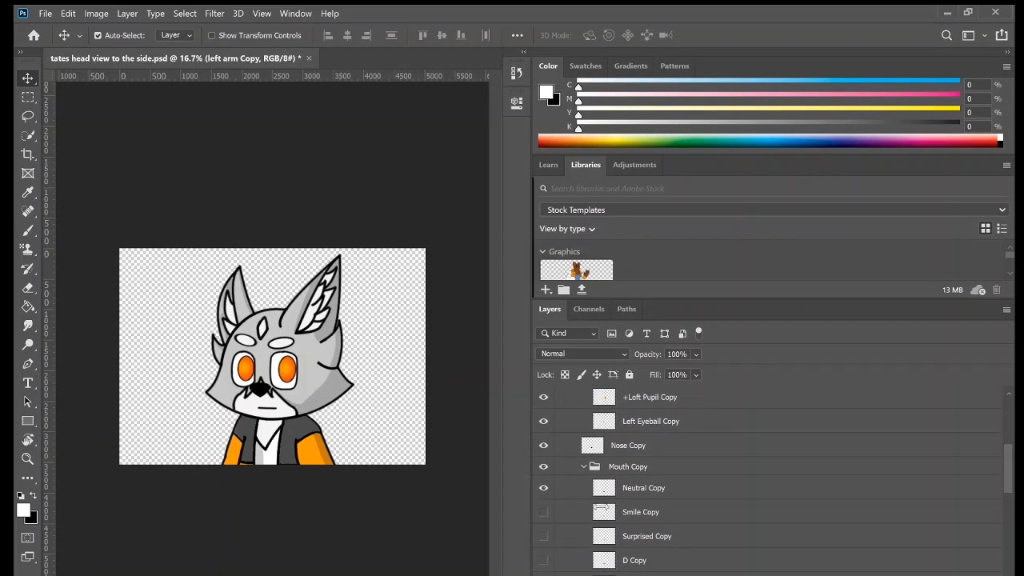
pyautogui.moveTo(528, 500); pyautogui.dragTo(925, 511)
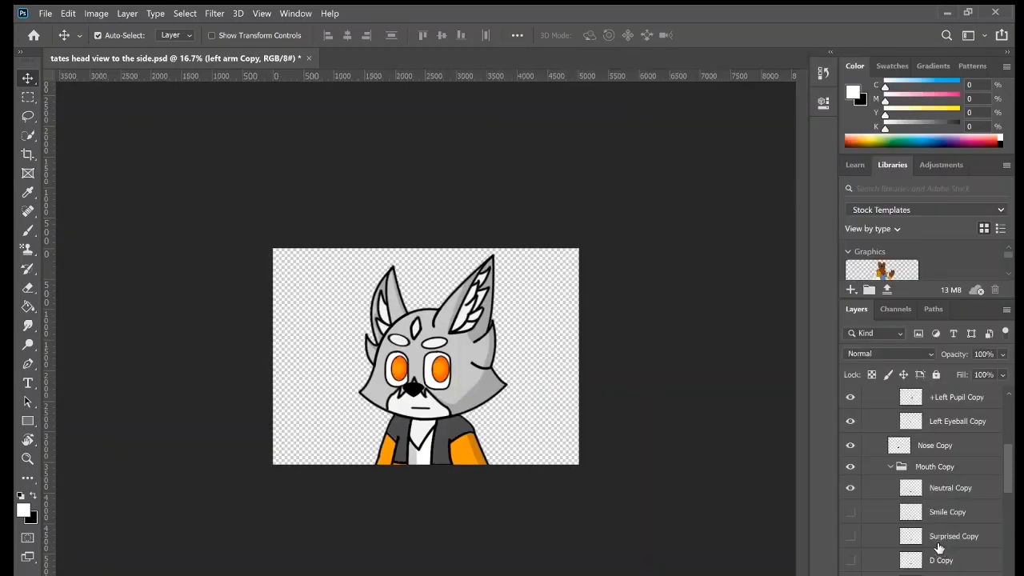
# Toggle the visibility of the left and right eyebrow layers to see which parts of the face they control.
pyautogui.scroll(5, 940, 547)
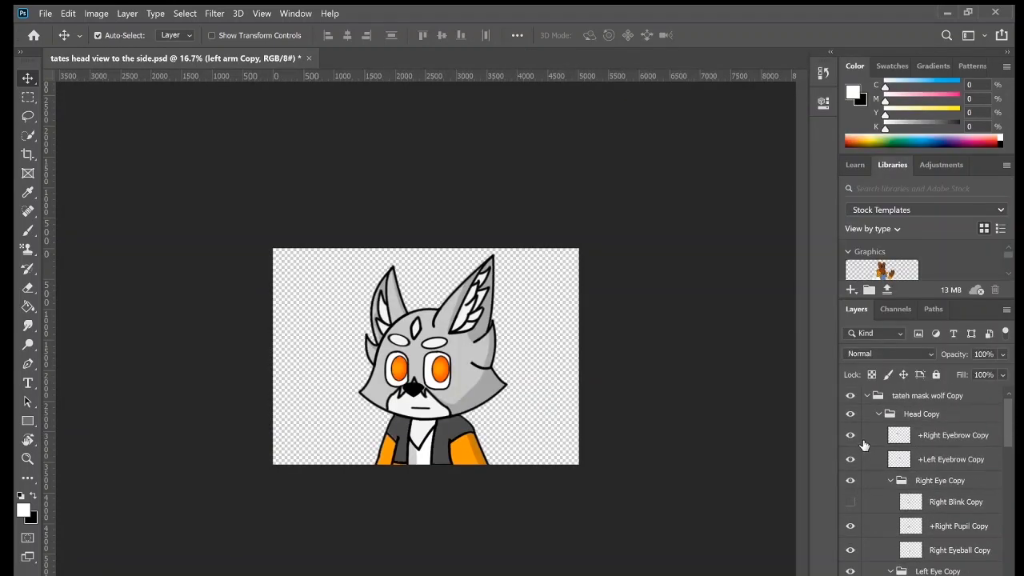
pyautogui.click(872, 440)
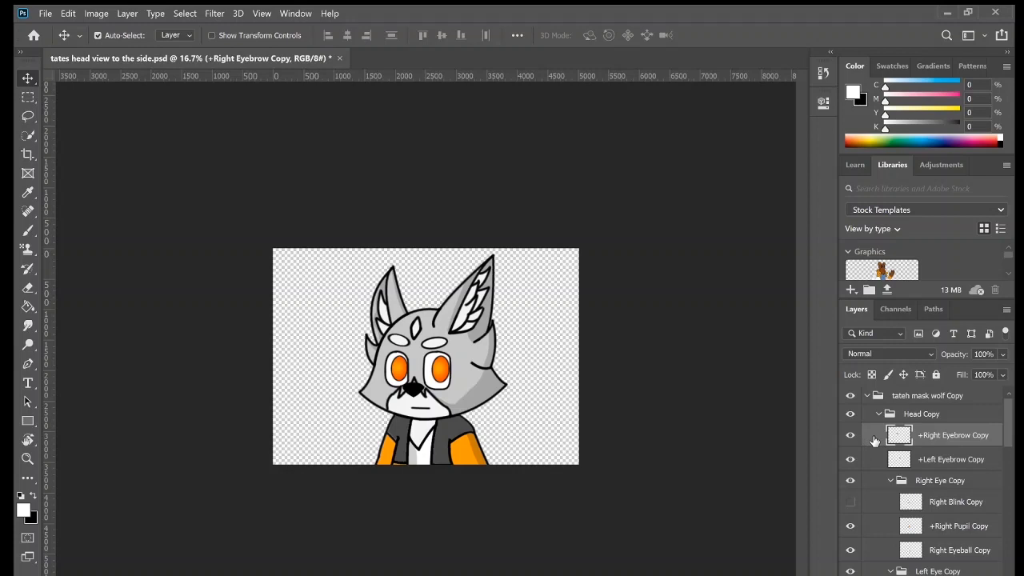
pyautogui.click(851, 462)
pyautogui.click(850, 465)
pyautogui.click(850, 465)
pyautogui.click(851, 435)
pyautogui.click(851, 435)
pyautogui.click(851, 435)
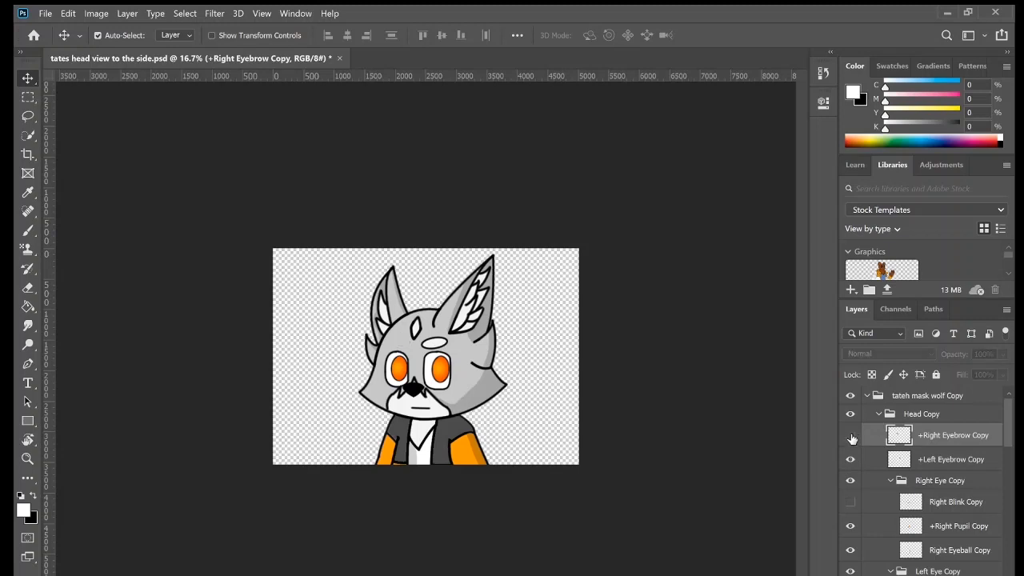
pyautogui.click(851, 435)
# Briefly show the F Copy mouth layer in the Mouth Copy group and hide it again.
pyautogui.scroll(-5, 850, 480)
pyautogui.click(851, 464)
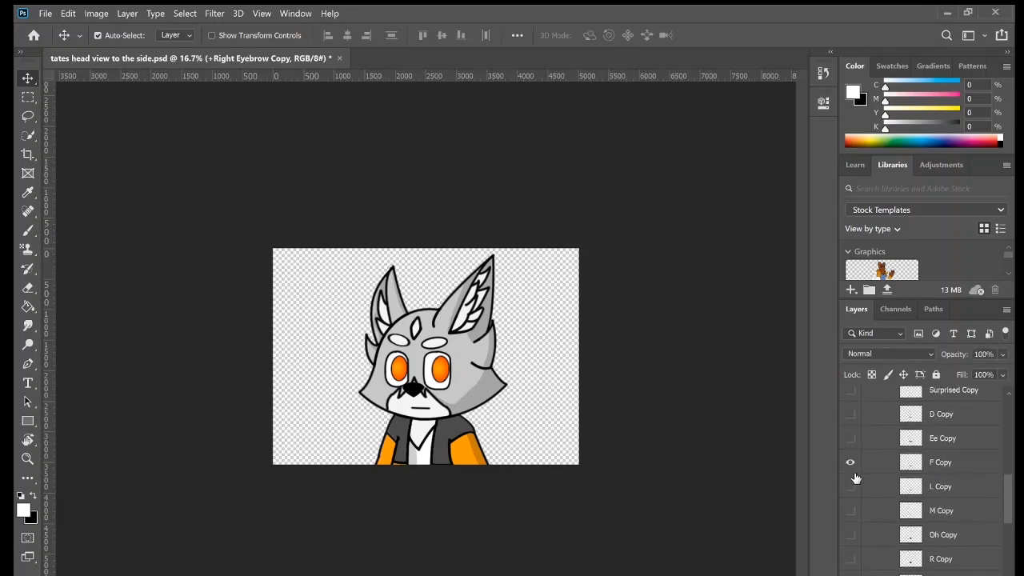
pyautogui.click(851, 464)
pyautogui.scroll(3, 878, 493)
pyautogui.scroll(5, 880, 490)
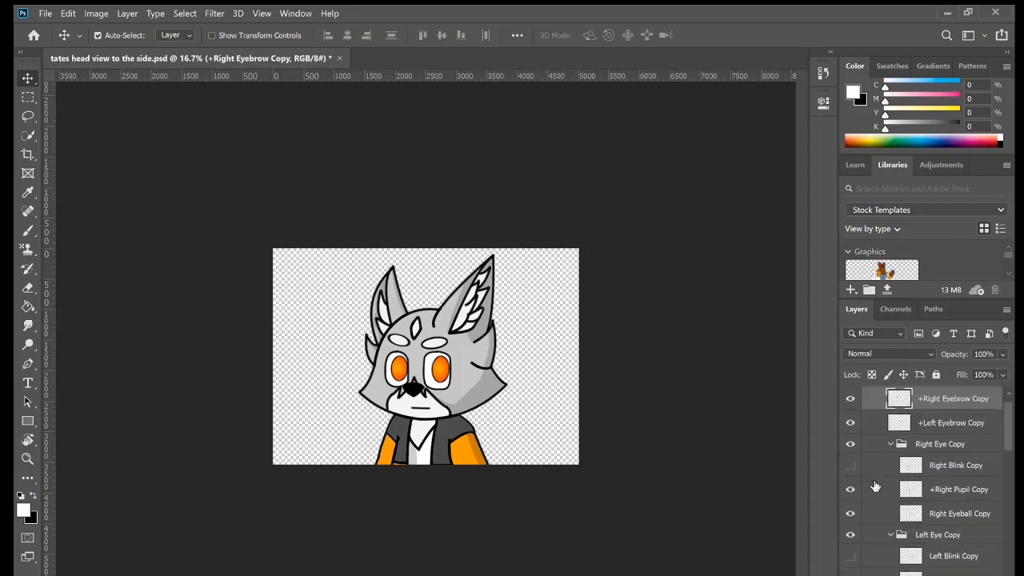
# Collapse the Right Eye Copy and Head Copy groups and rename the head group to "+Head Copy".
pyautogui.click(890, 480)
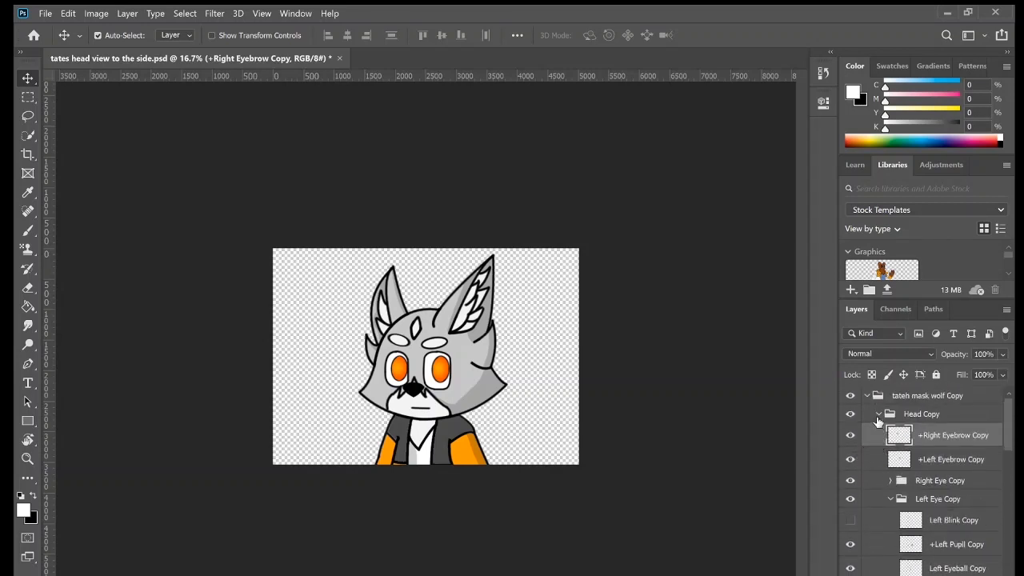
pyautogui.click(880, 414)
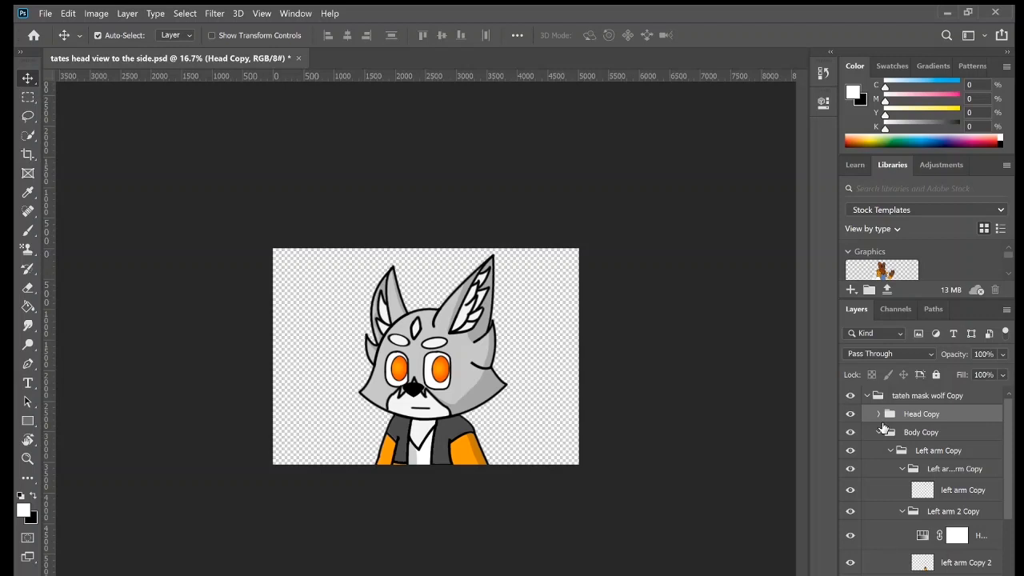
pyautogui.doubleClick(904, 417)
pyautogui.click(922, 415)
pyautogui.write('+')
pyautogui.press('Return')
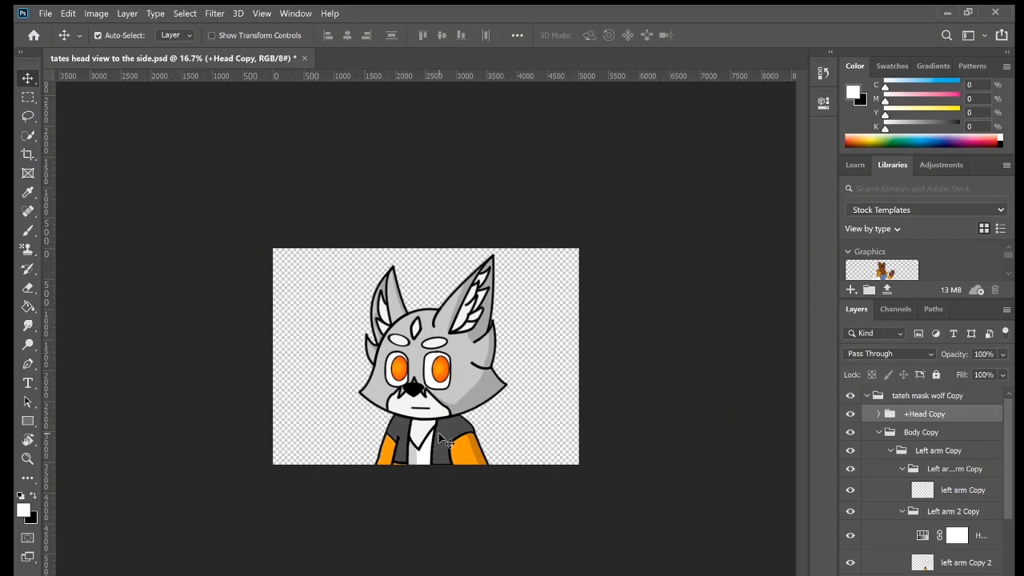
# Try moving the whole tateh mask wolf Copy group upward and bring it back to about its original place.
pyautogui.scroll(-5, 963, 430)
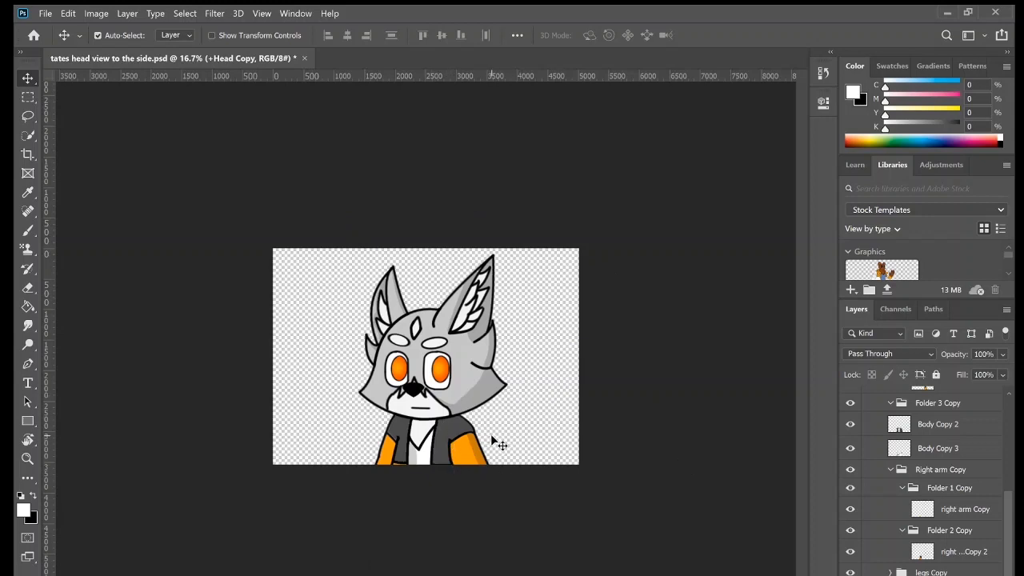
pyautogui.scroll(5, 915, 484)
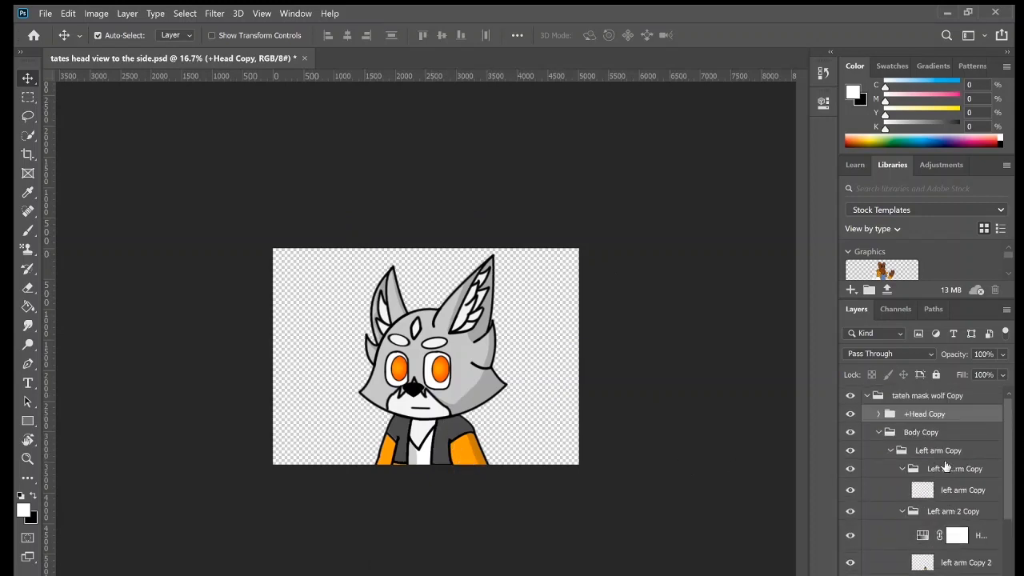
pyautogui.click(937, 397)
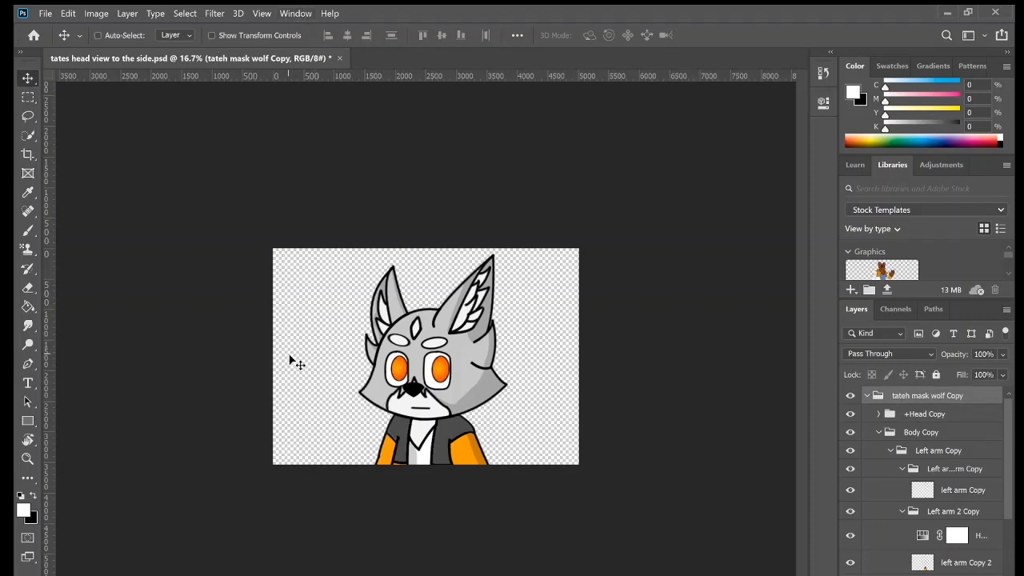
pyautogui.moveTo(299, 365); pyautogui.dragTo(299, 346)
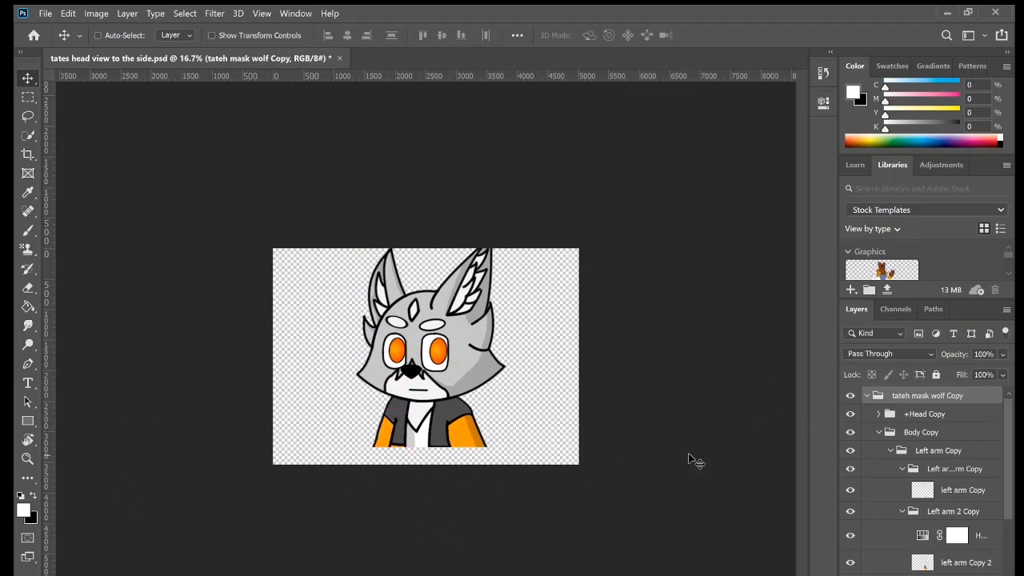
pyautogui.moveTo(433, 428); pyautogui.dragTo(436, 446)
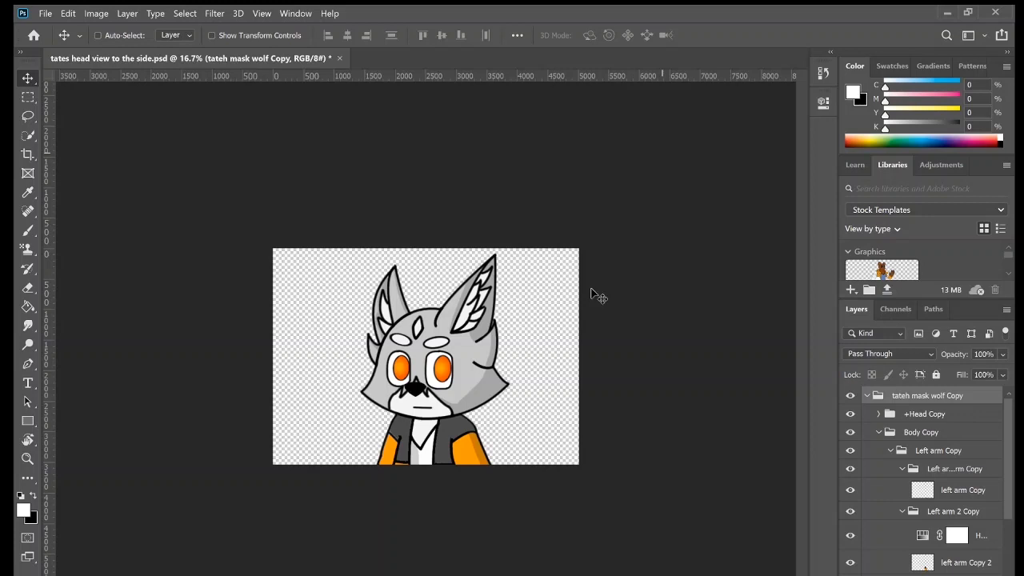
# Toggle the right arm's Folder 2 Copy, left arm Copy 2 and Left arm 2 Copy to inspect the arm artwork.
pyautogui.scroll(-5, 920, 464)
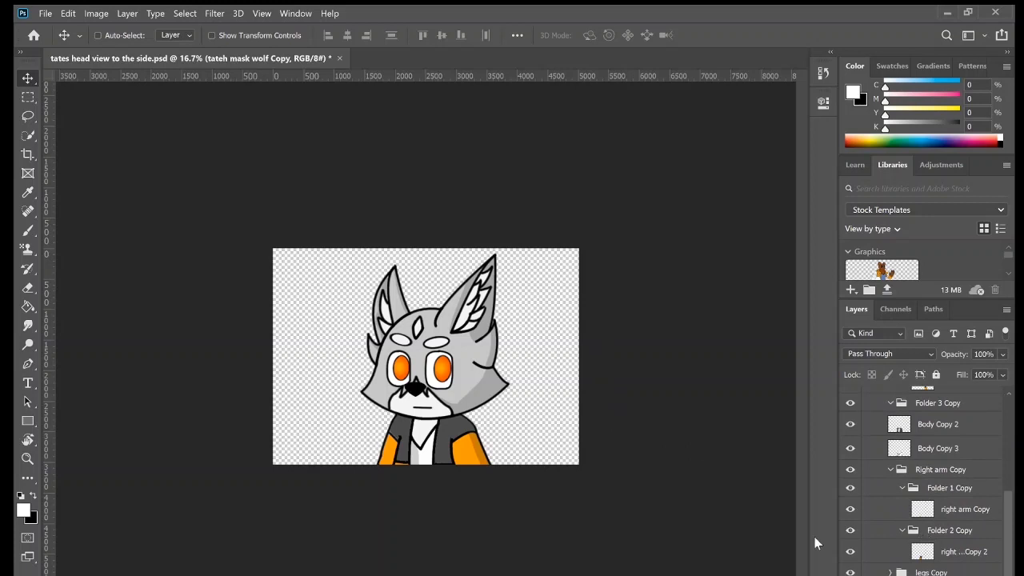
pyautogui.click(850, 530)
pyautogui.click(850, 530)
pyautogui.scroll(3, 850, 503)
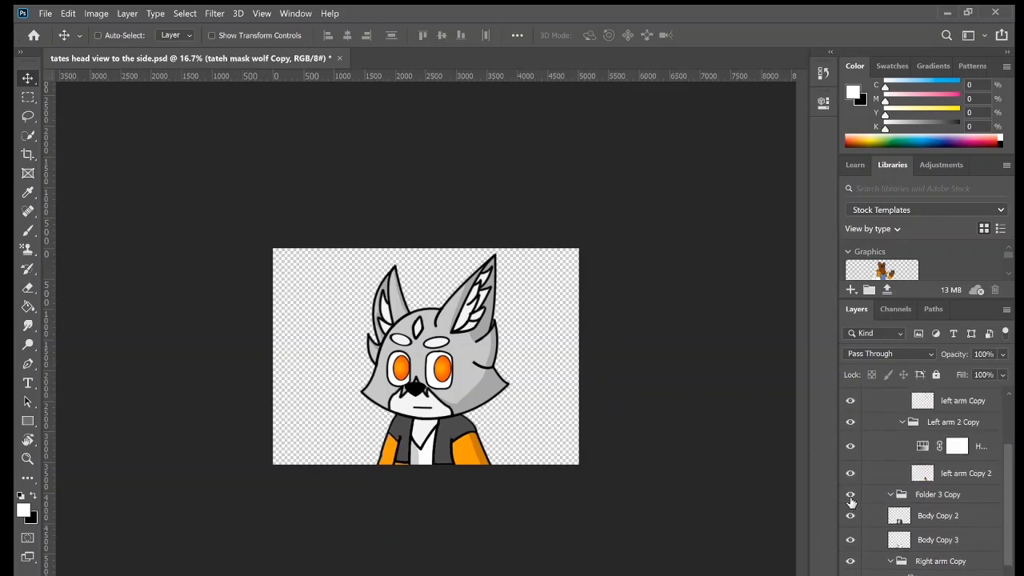
pyautogui.click(851, 472)
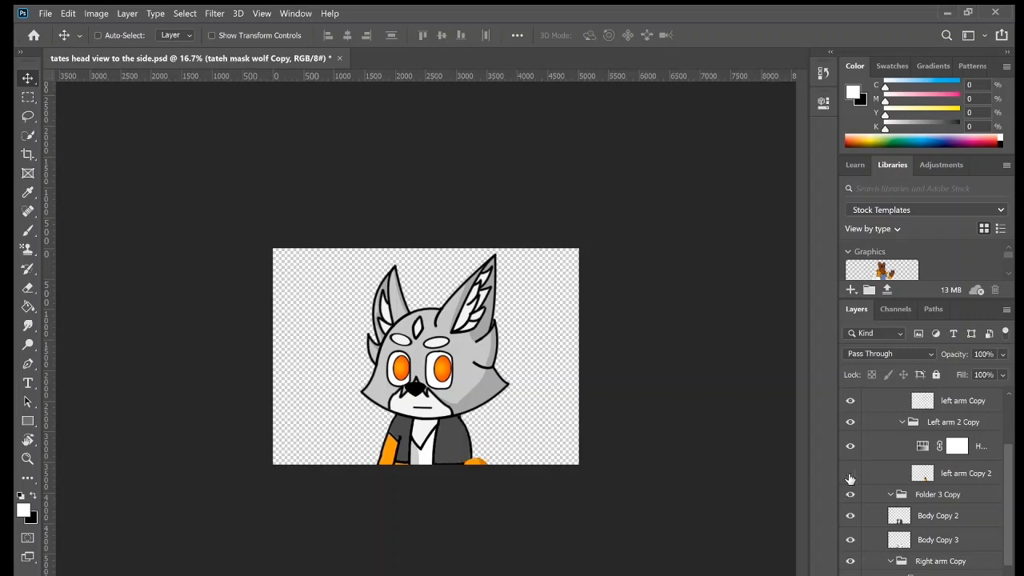
pyautogui.click(850, 473)
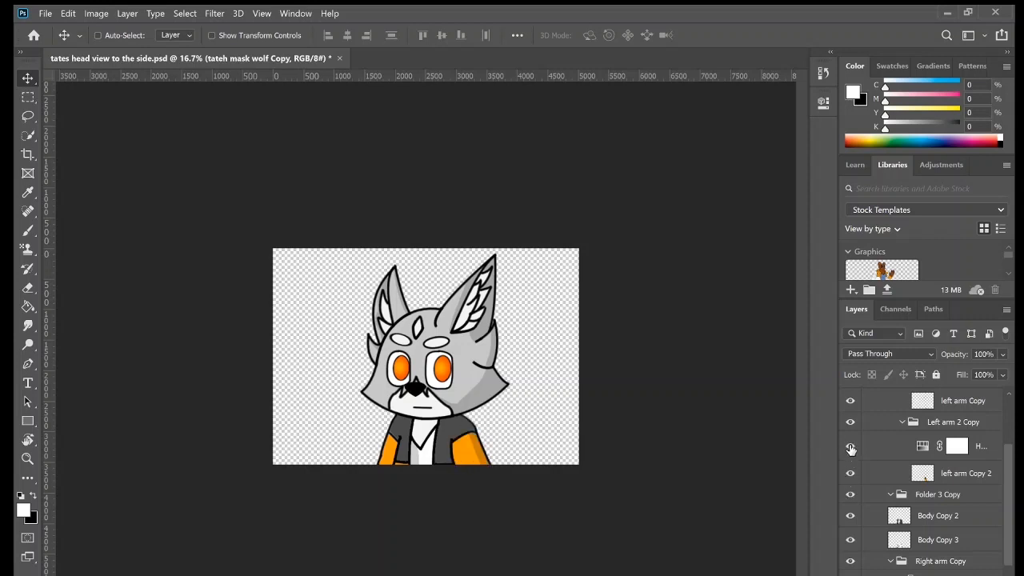
pyautogui.click(851, 431)
pyautogui.click(851, 430)
# Toggle the Left arm Copy and Body Copy groups off and on to inspect what each contains.
pyautogui.scroll(3, 852, 436)
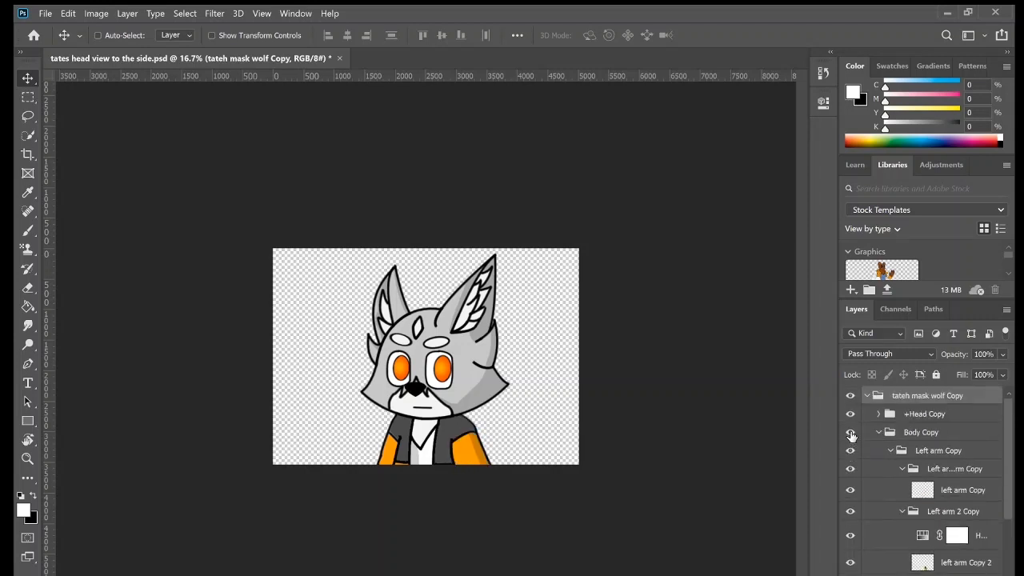
pyautogui.click(852, 451)
pyautogui.click(853, 453)
pyautogui.click(850, 432)
pyautogui.click(850, 432)
# Expand the +Head Copy group, collapse Left Eye Copy, and toggle both eye groups and the Right Blink Copy layer to inspect them.
pyautogui.click(878, 416)
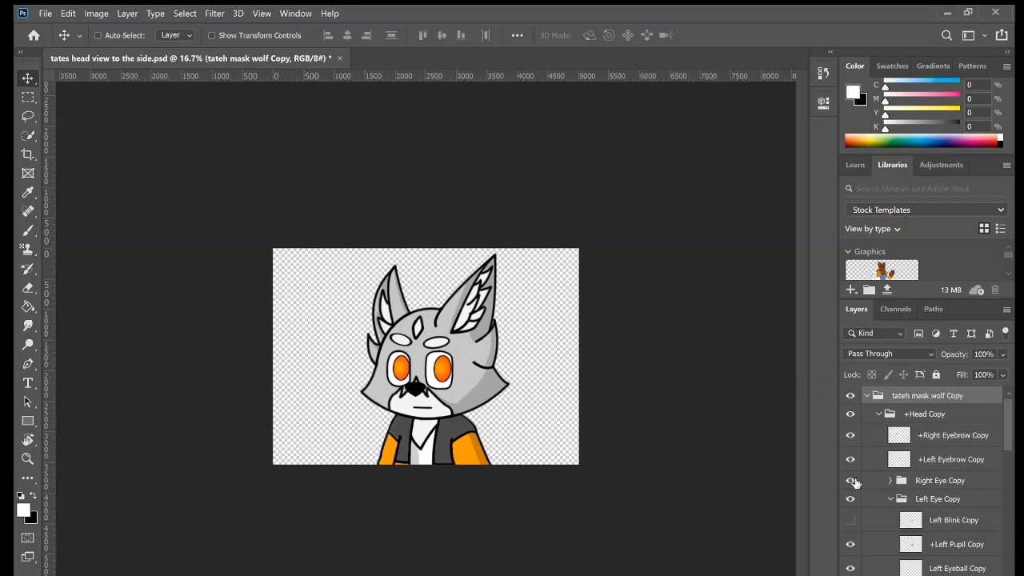
pyautogui.click(890, 498)
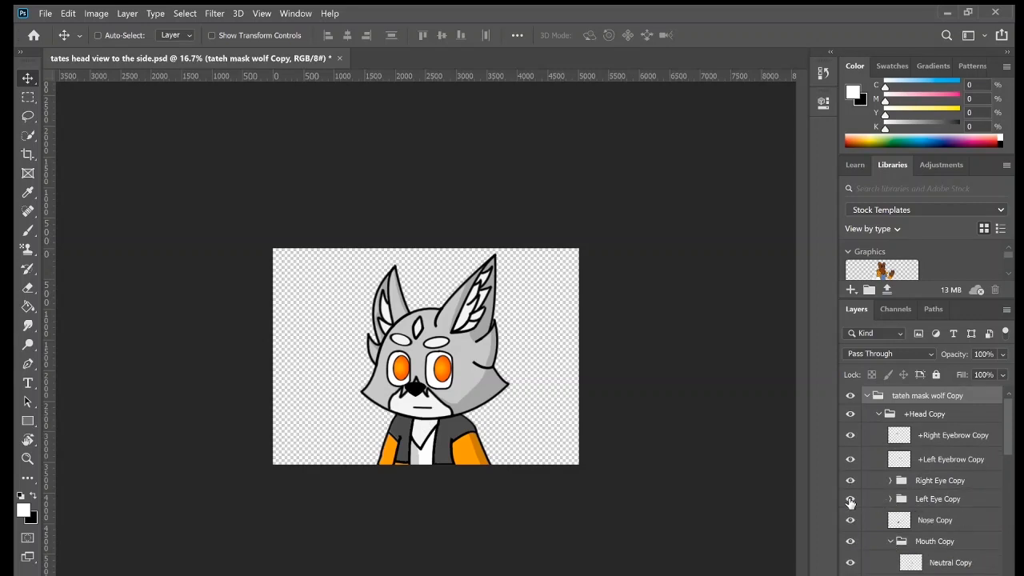
pyautogui.click(851, 501)
pyautogui.click(850, 501)
pyautogui.click(851, 481)
pyautogui.click(850, 481)
pyautogui.click(889, 480)
pyautogui.click(850, 502)
pyautogui.click(850, 502)
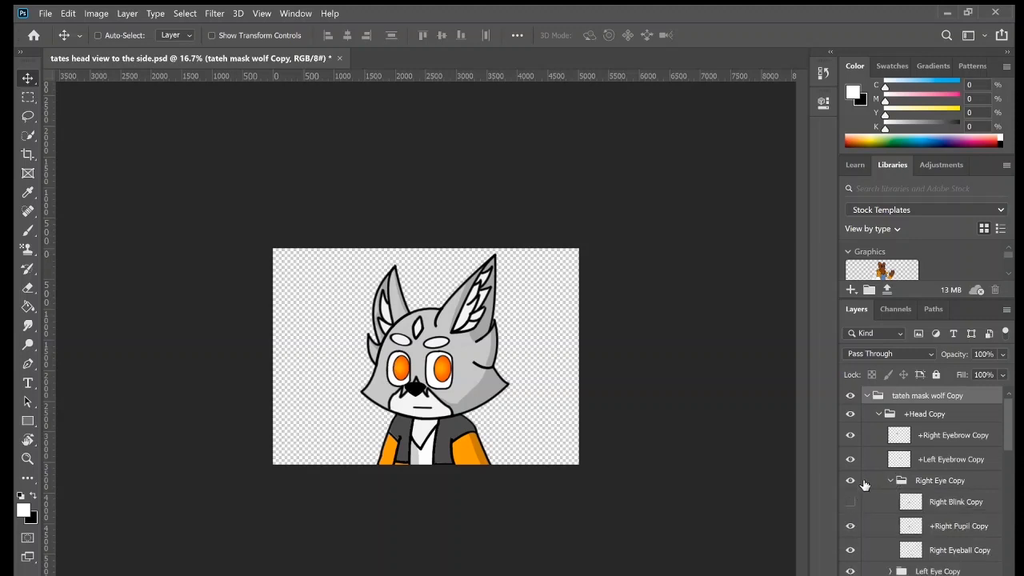
pyautogui.click(890, 480)
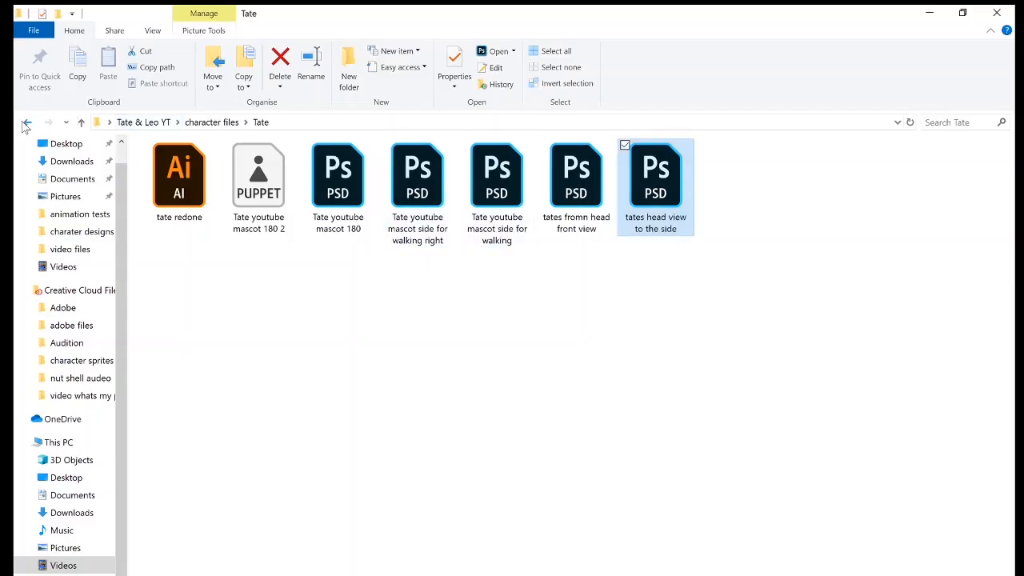
# View the tate clothing design image from the charater designs folder of Tate & Leo YT, and close it.
pyautogui.click(27, 122)
pyautogui.click(27, 122)
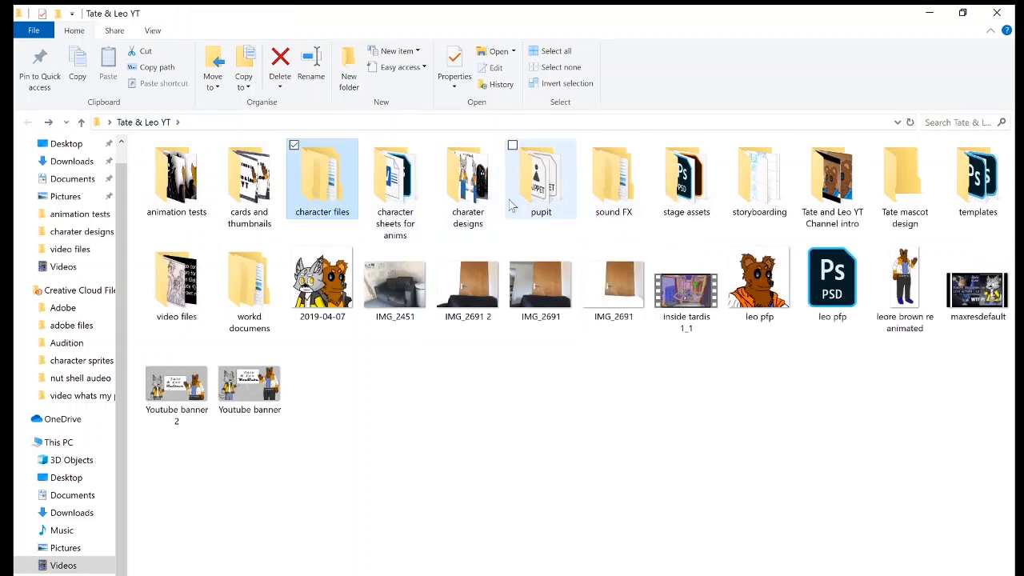
pyautogui.doubleClick(485, 204)
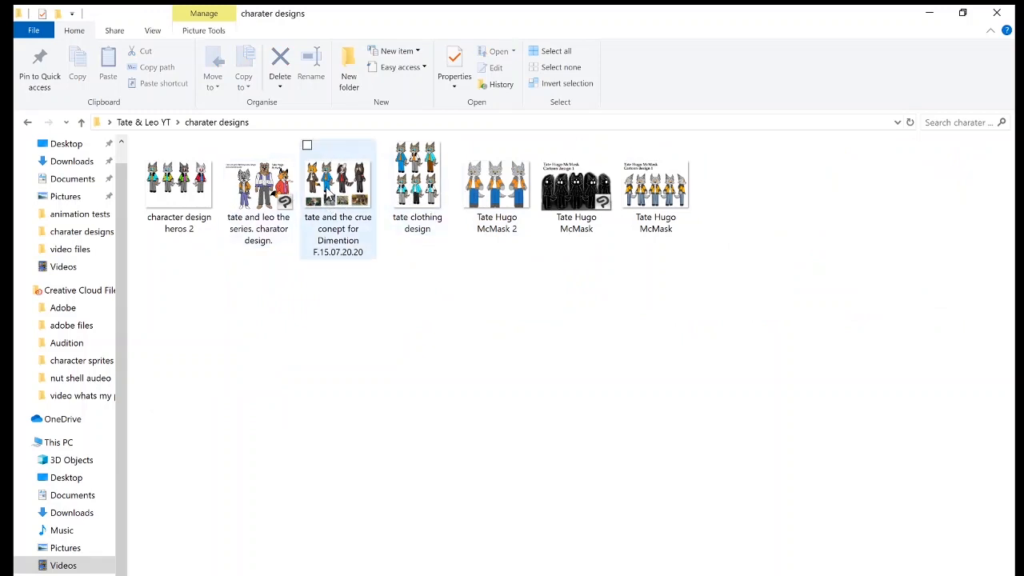
pyautogui.click(432, 196)
pyautogui.doubleClick(423, 189)
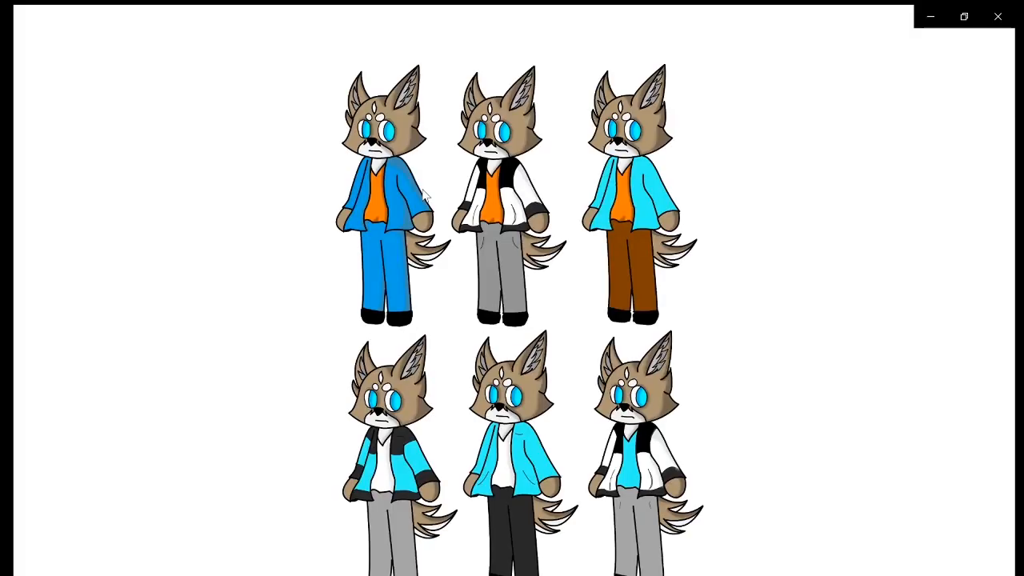
pyautogui.moveTo(426, 196)
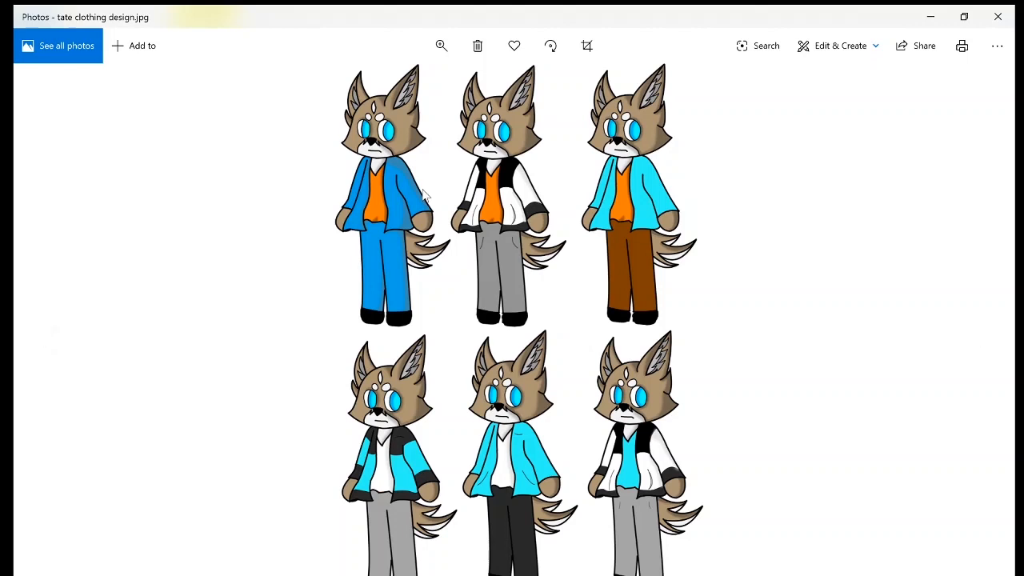
pyautogui.click(1009, 11)
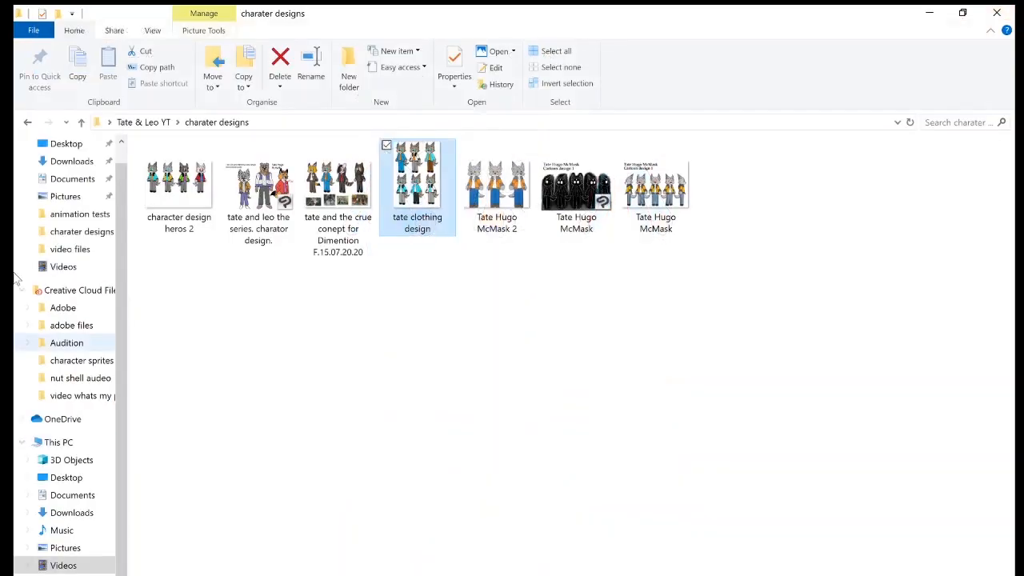
# View the Tate Hugo McMask character sheet with five poses and the Tate Hugo McMask 2 image, closing each.
pyautogui.doubleClick(671, 191)
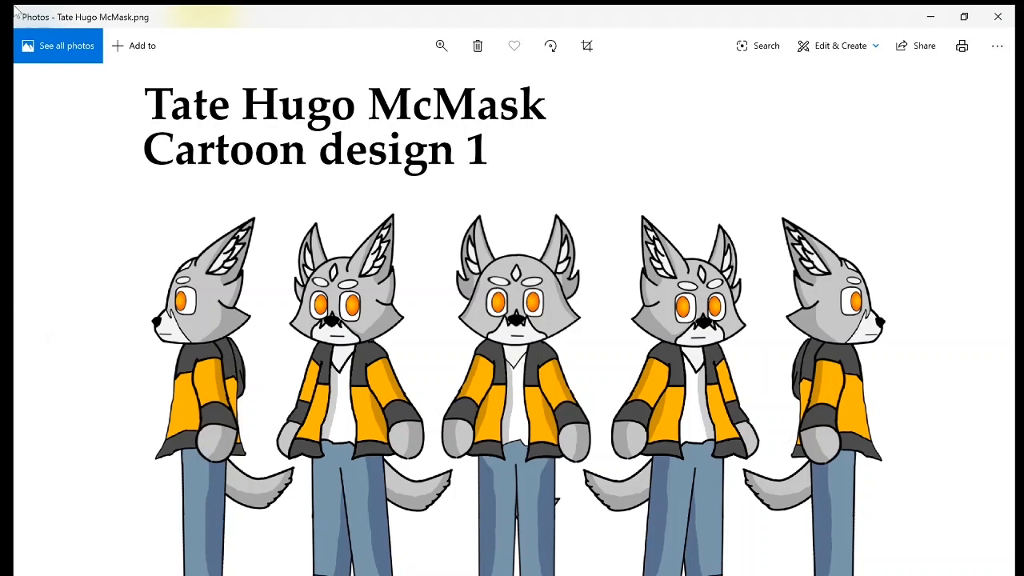
pyautogui.click(1003, 24)
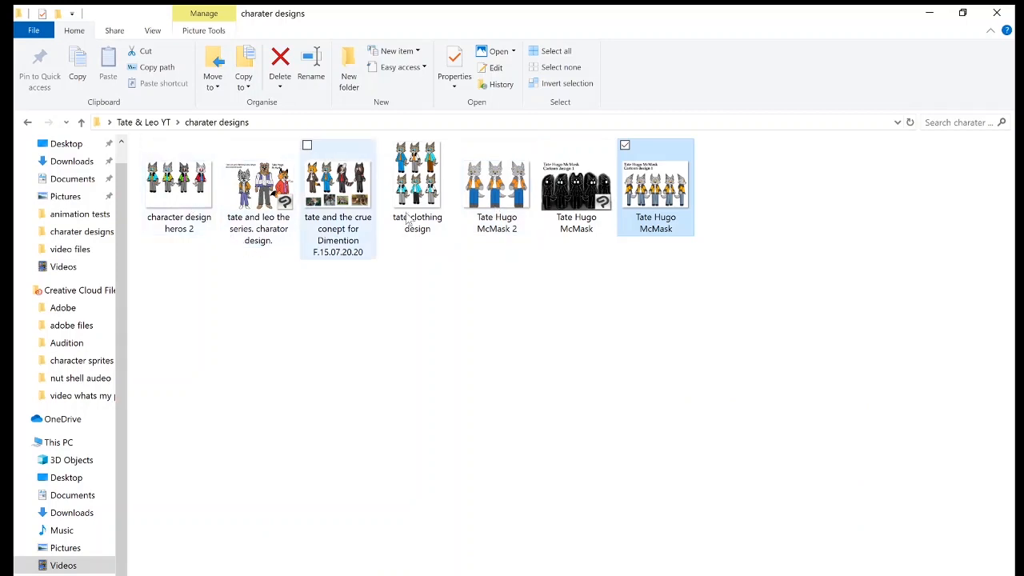
pyautogui.doubleClick(496, 203)
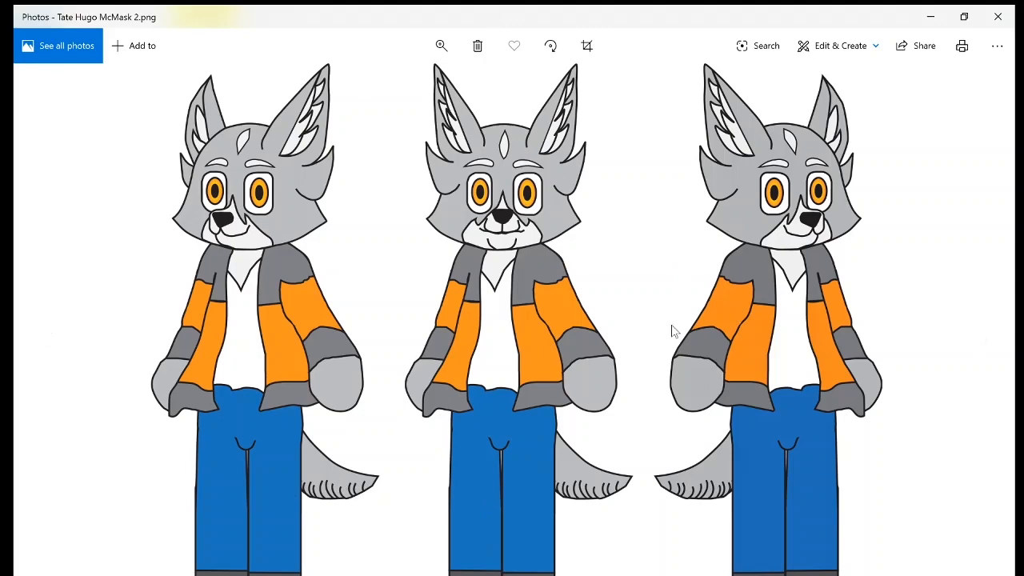
pyautogui.click(998, 12)
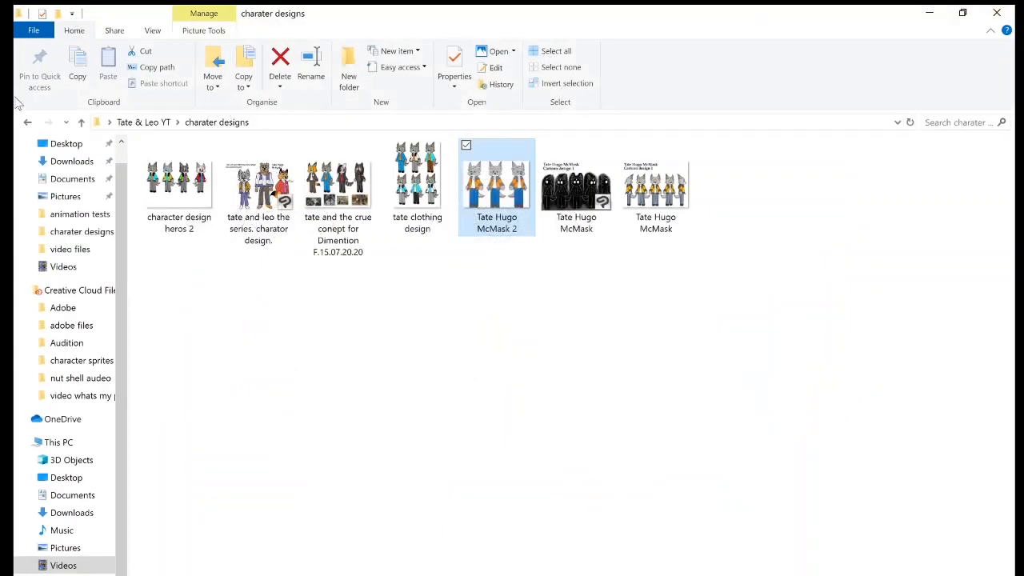
# Open the Illustrator file tate redone from the Tate folder inside character files.
pyautogui.click(27, 123)
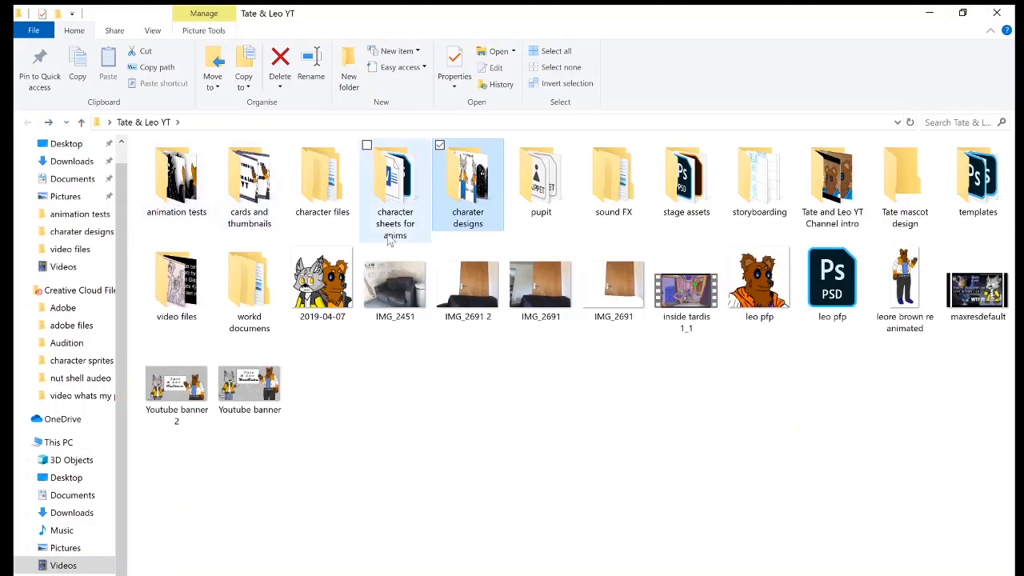
pyautogui.doubleClick(393, 200)
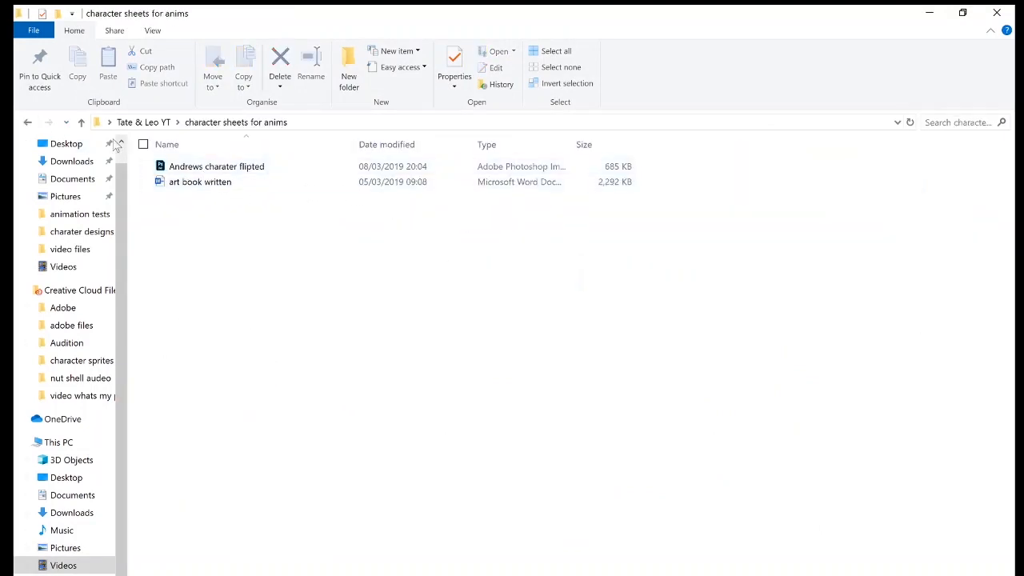
pyautogui.click(26, 123)
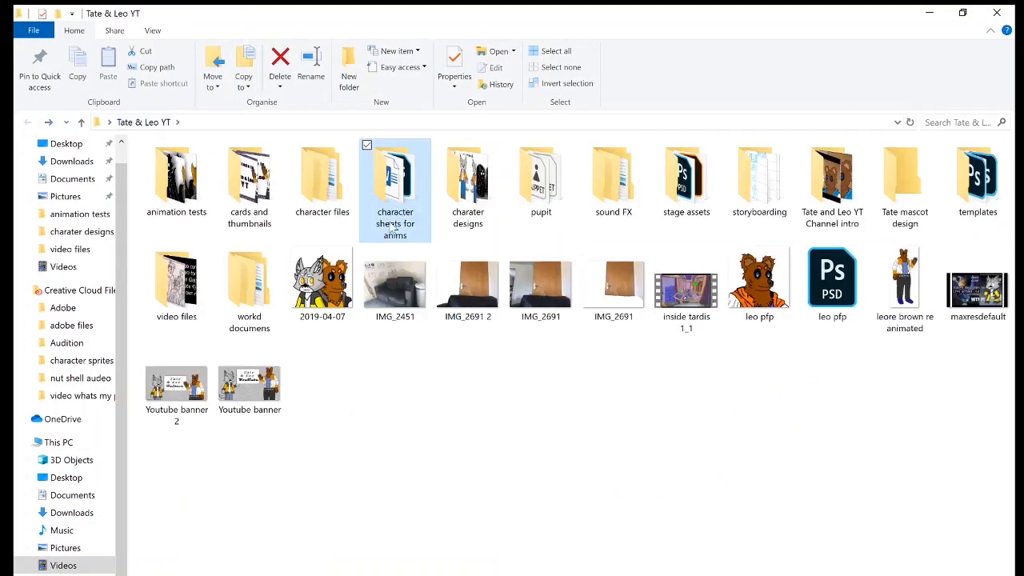
pyautogui.doubleClick(336, 187)
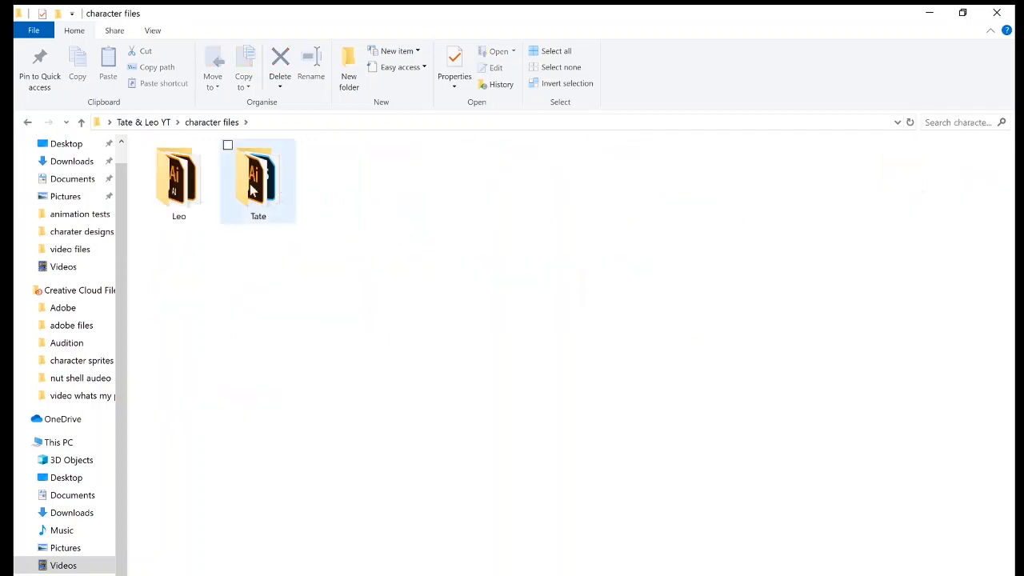
pyautogui.doubleClick(253, 194)
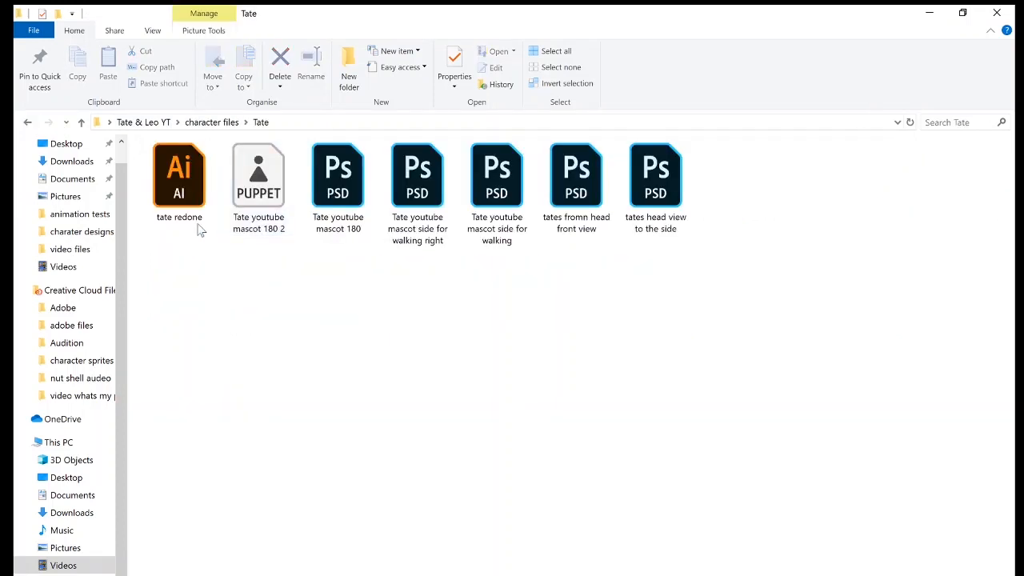
pyautogui.doubleClick(207, 195)
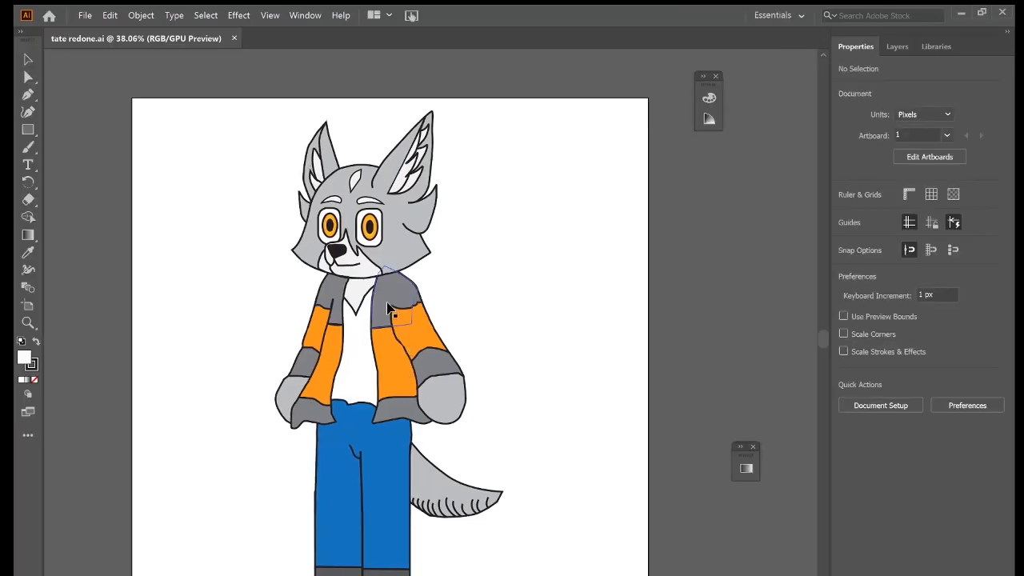
# Inspect the vector character by selecting the jacket's shoulder path and the head shape.
pyautogui.click(409, 304)
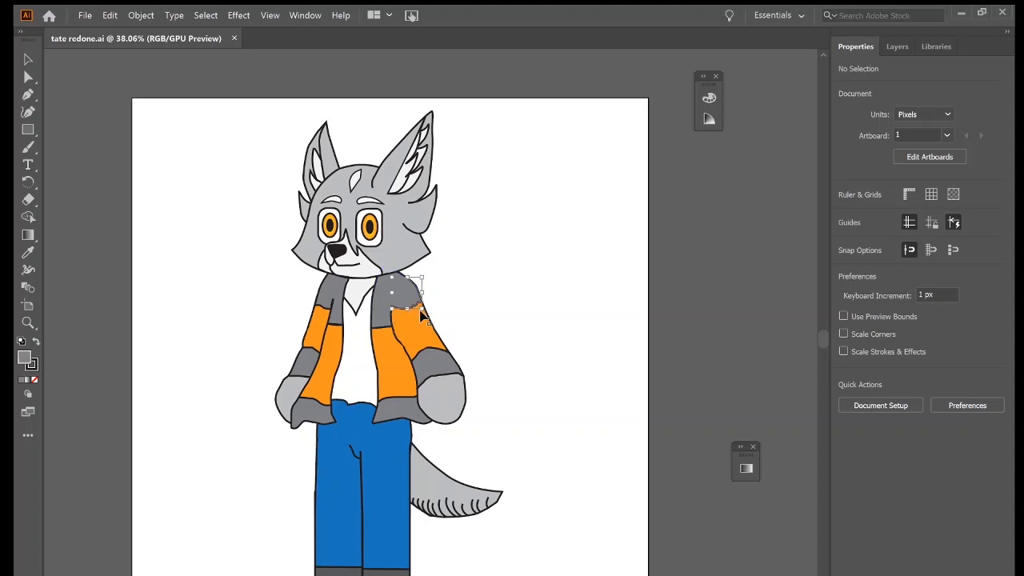
pyautogui.click(496, 311)
pyautogui.scroll(3, 385, 265)
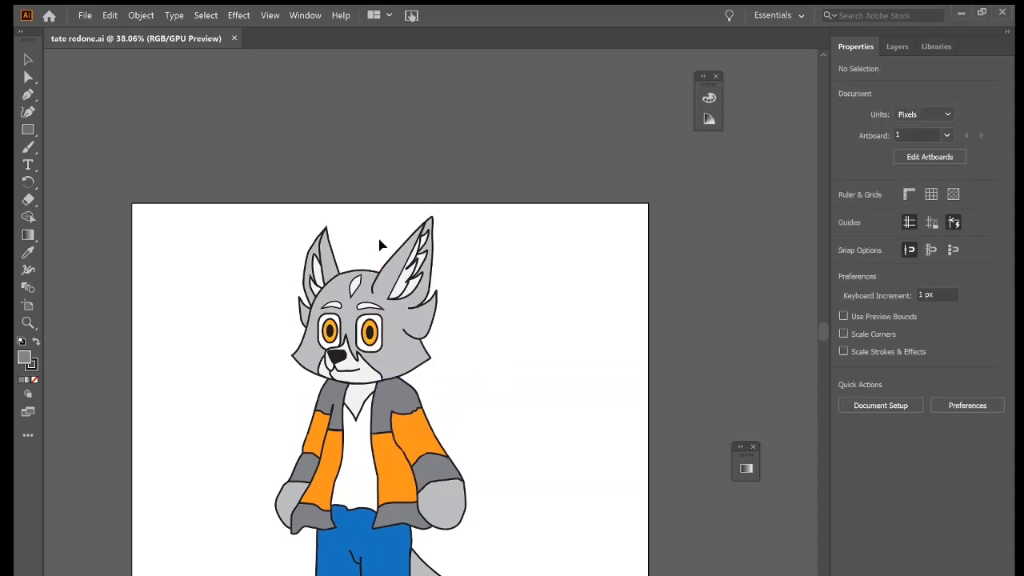
pyautogui.scroll(-4, 382, 240)
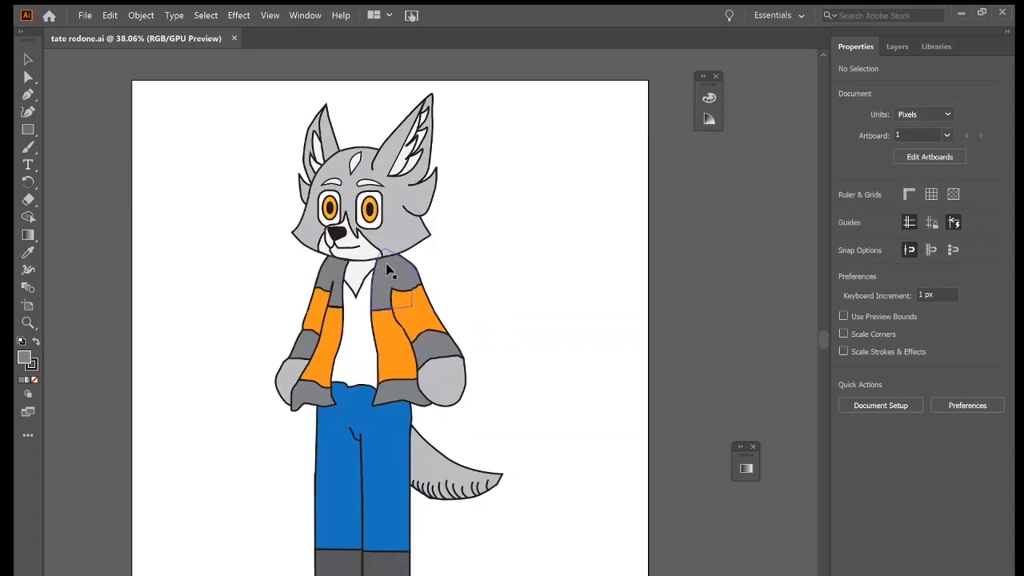
pyautogui.click(406, 223)
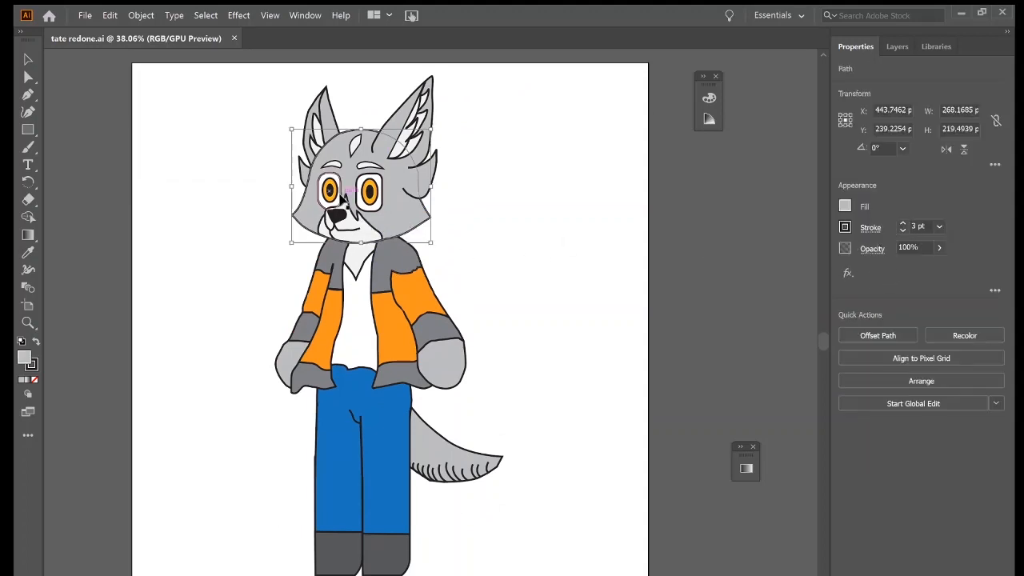
# Draw a test rectangle about 26 by 169 px beside the character's head and delete it.
pyautogui.click(28, 129)
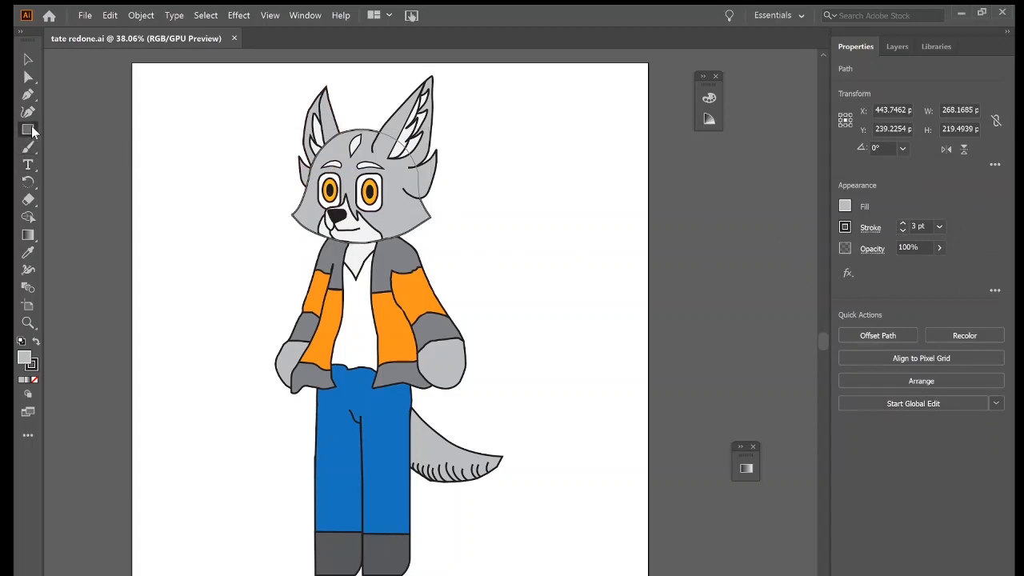
pyautogui.moveTo(199, 117)
pyautogui.mouseDown()
pyautogui.moveTo(253, 211)
pyautogui.moveTo(258, 185)
pyautogui.moveTo(118, 266)
pyautogui.moveTo(239, 204)
pyautogui.moveTo(217, 213)
pyautogui.mouseUp()
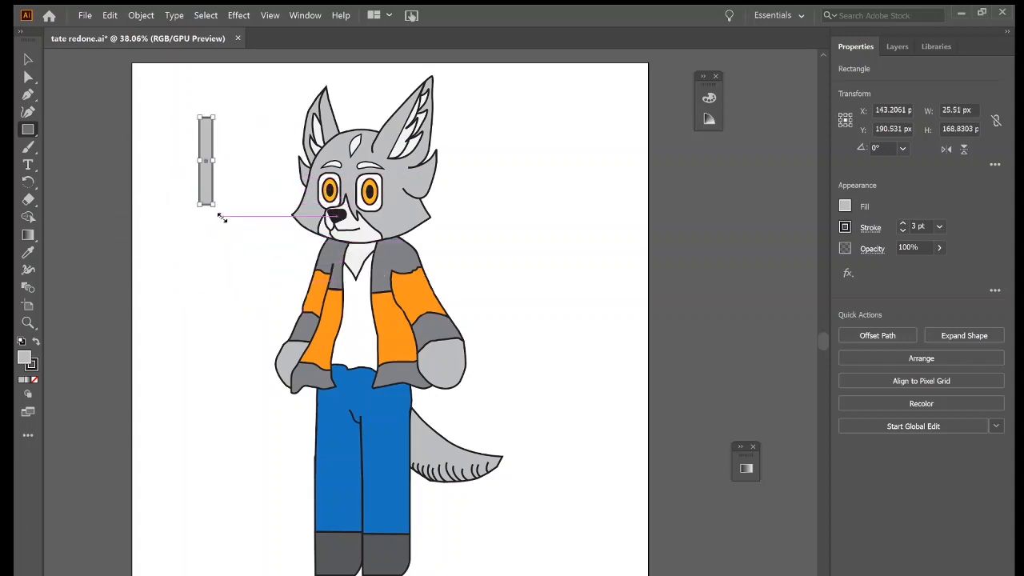
pyautogui.press('Delete')
# Try drawing a curved path in the empty area beside the head with the Curvature tool, and undo it.
pyautogui.click(28, 111)
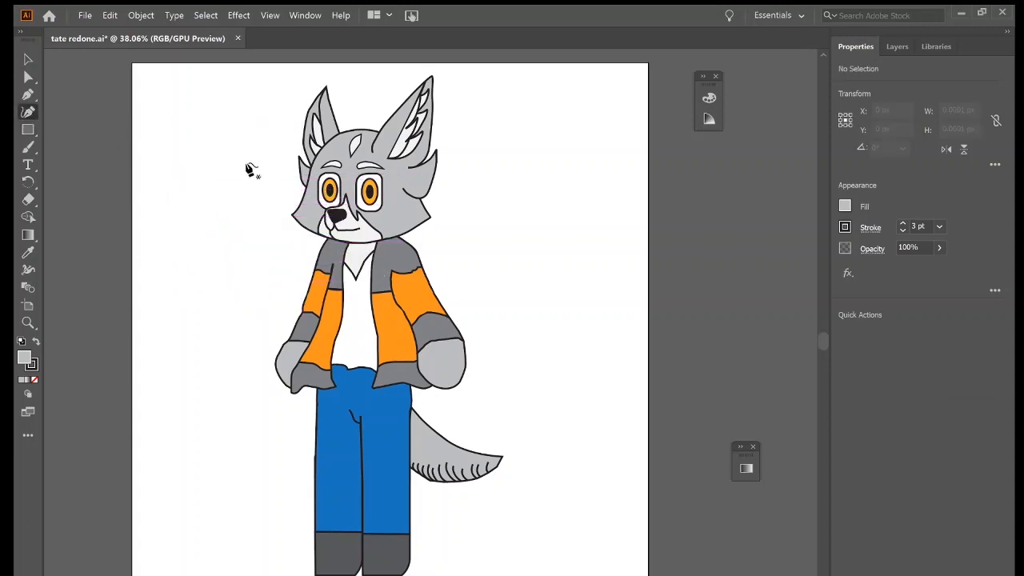
pyautogui.click(229, 163)
pyautogui.click(195, 231)
pyautogui.moveTo(222, 252); pyautogui.dragTo(248, 244)
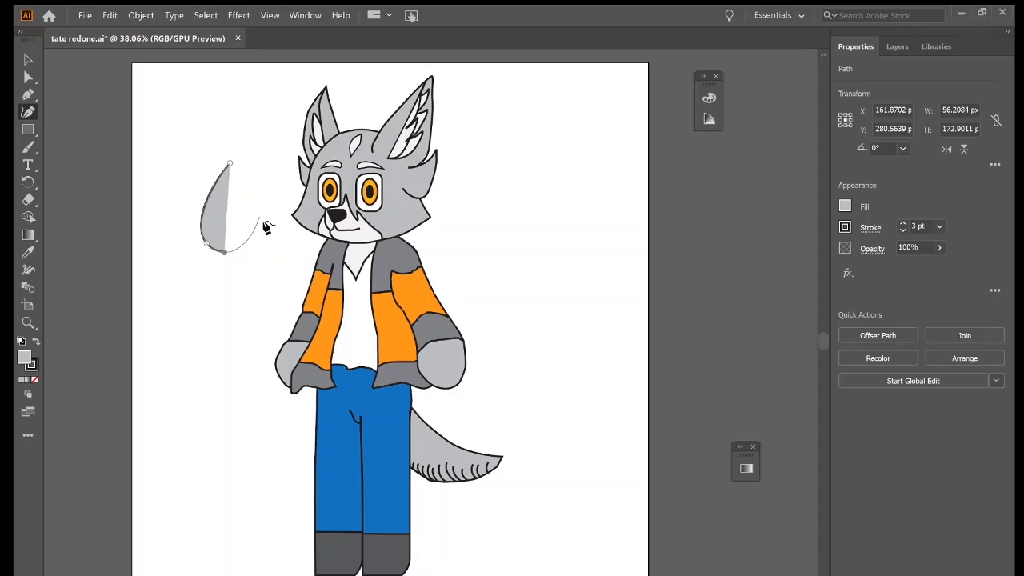
pyautogui.press('\\')
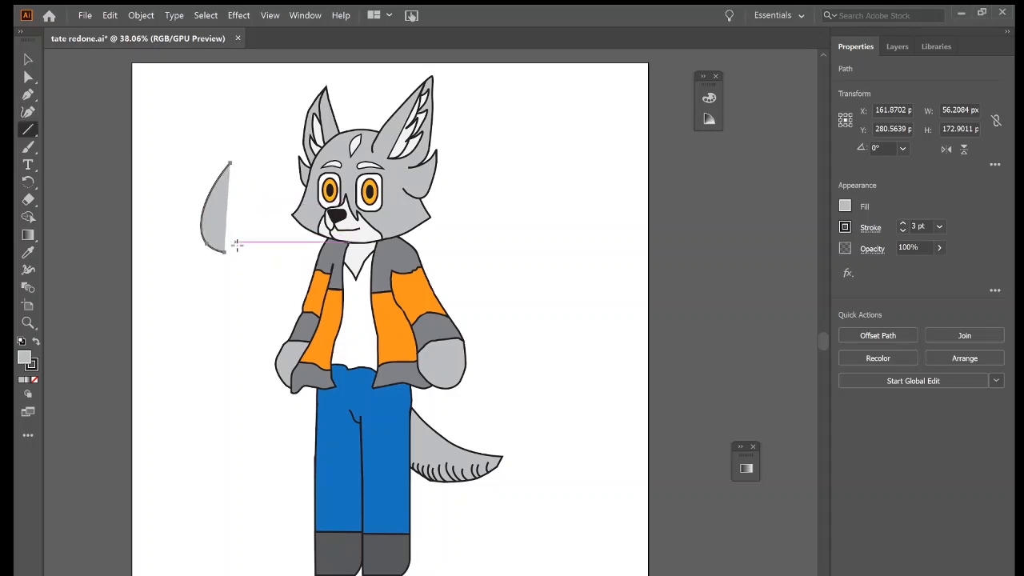
pyautogui.hotkey('ctrl', 'z')
pyautogui.hotkey('ctrl', 'z')
pyautogui.hotkey('ctrl', 'z')
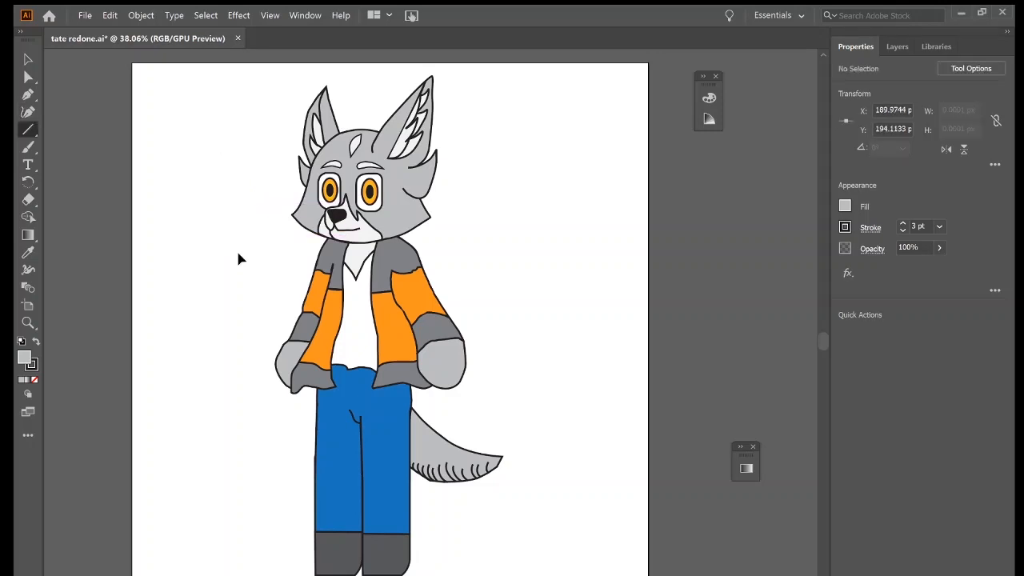
# Set the stroke of the head shape, the cheek fur tuft and the larger ear's outline to 2 pt.
pyautogui.click(27, 60)
pyautogui.click(412, 227)
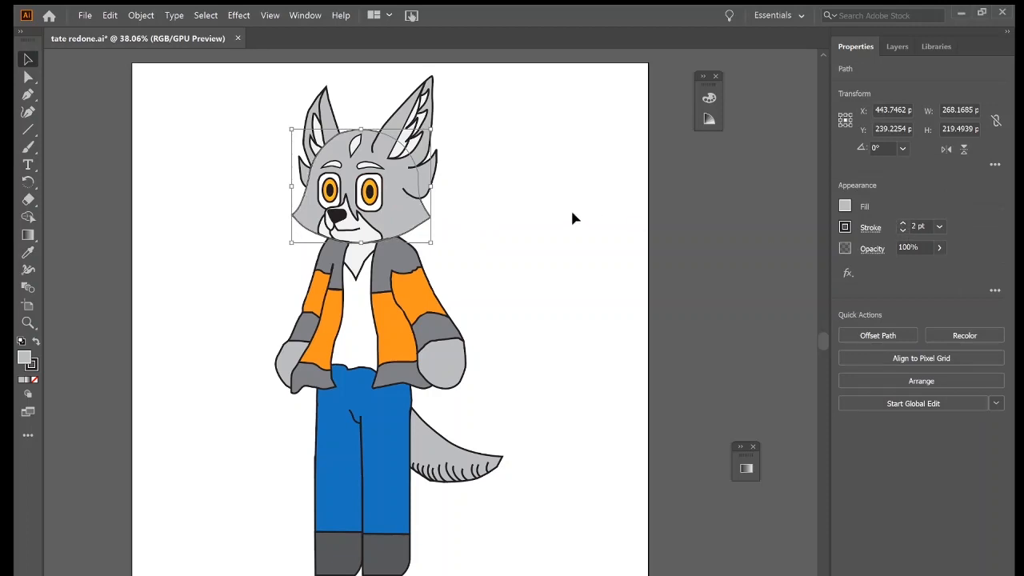
pyautogui.click(416, 184)
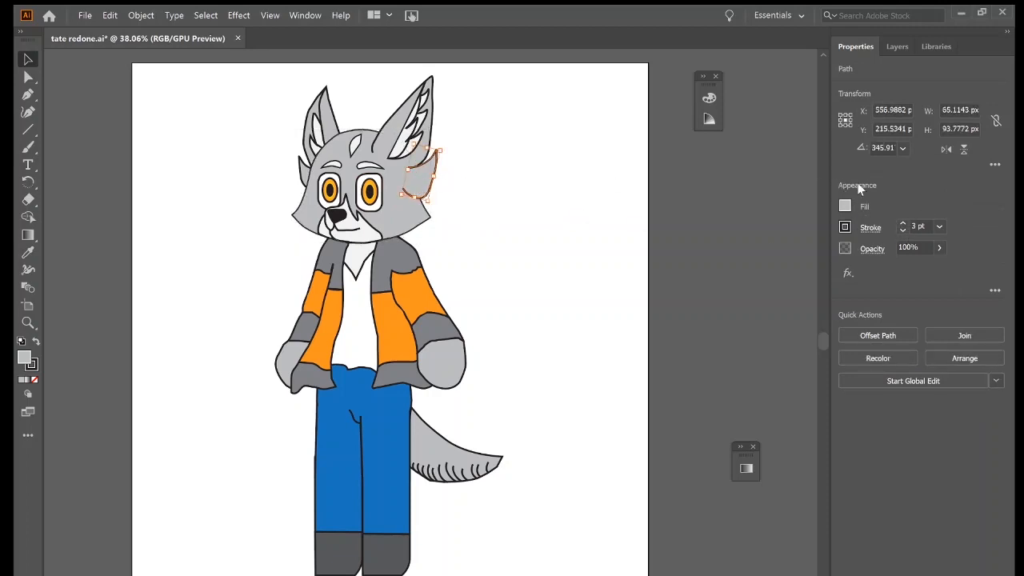
pyautogui.click(903, 230)
pyautogui.click(411, 132)
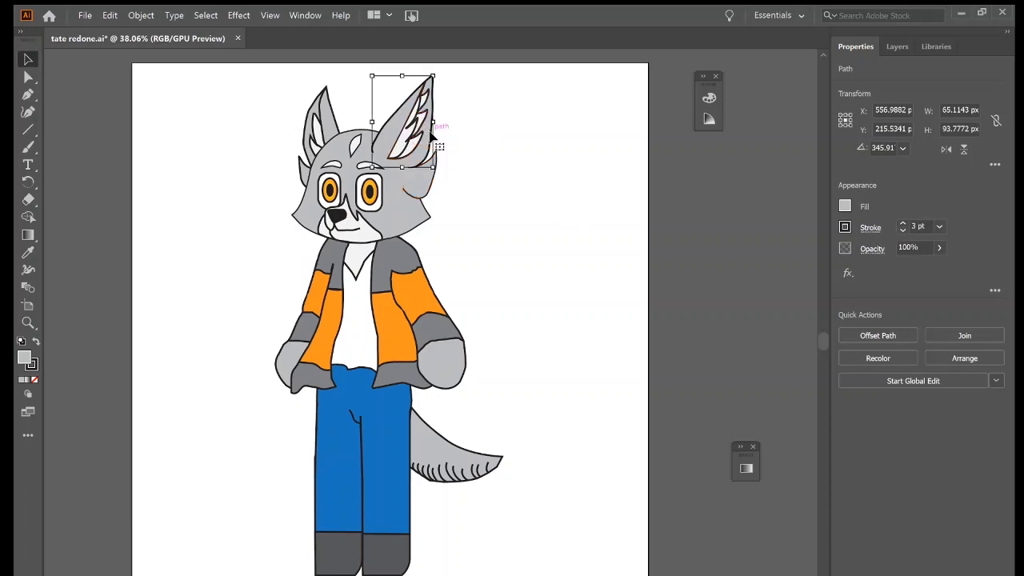
pyautogui.click(903, 230)
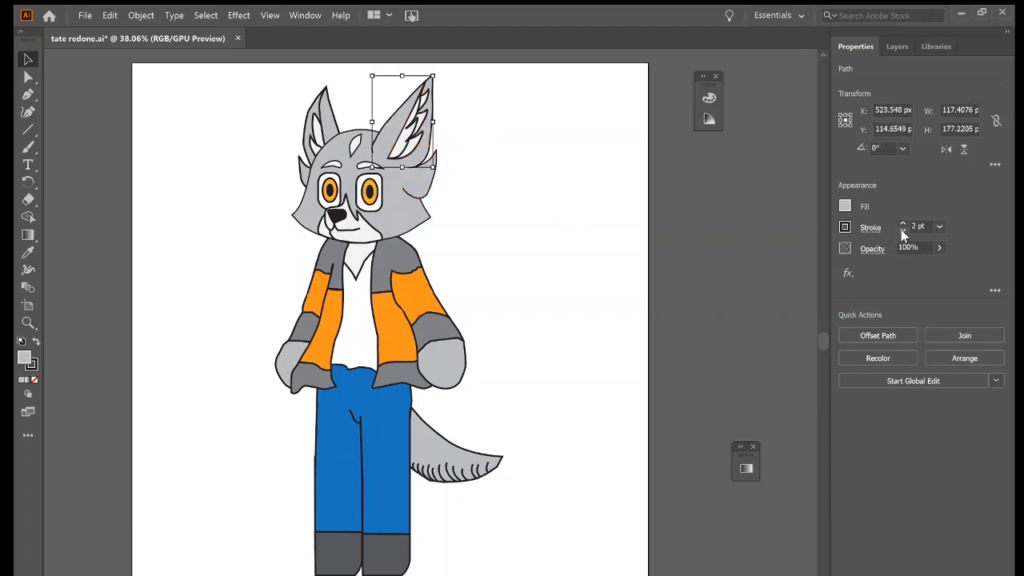
# Set the smaller ear's outline and inner line and the larger ear's inner fur paths to a 2 pt stroke.
pyautogui.click(307, 122)
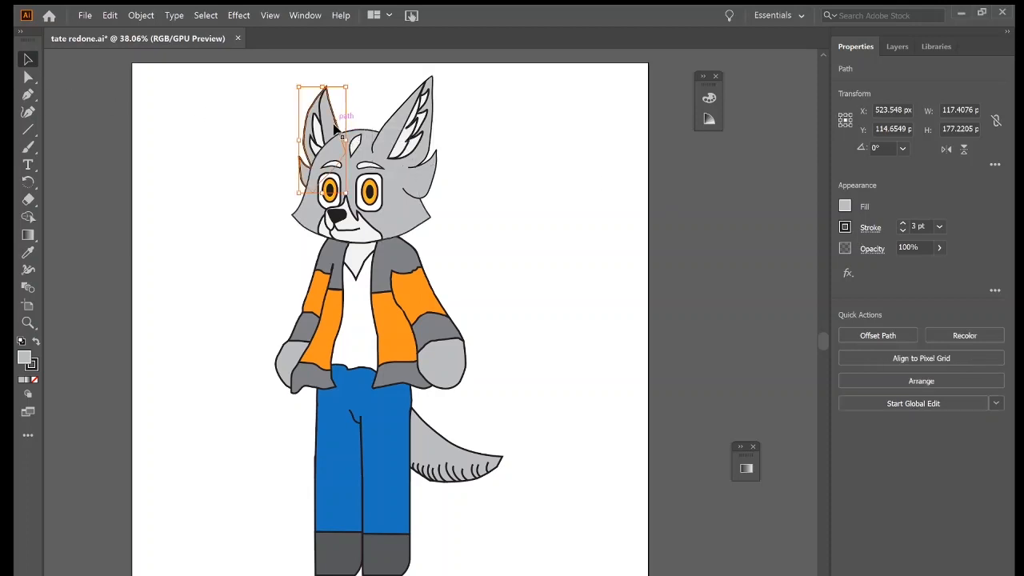
pyautogui.click(902, 231)
pyautogui.click(322, 107)
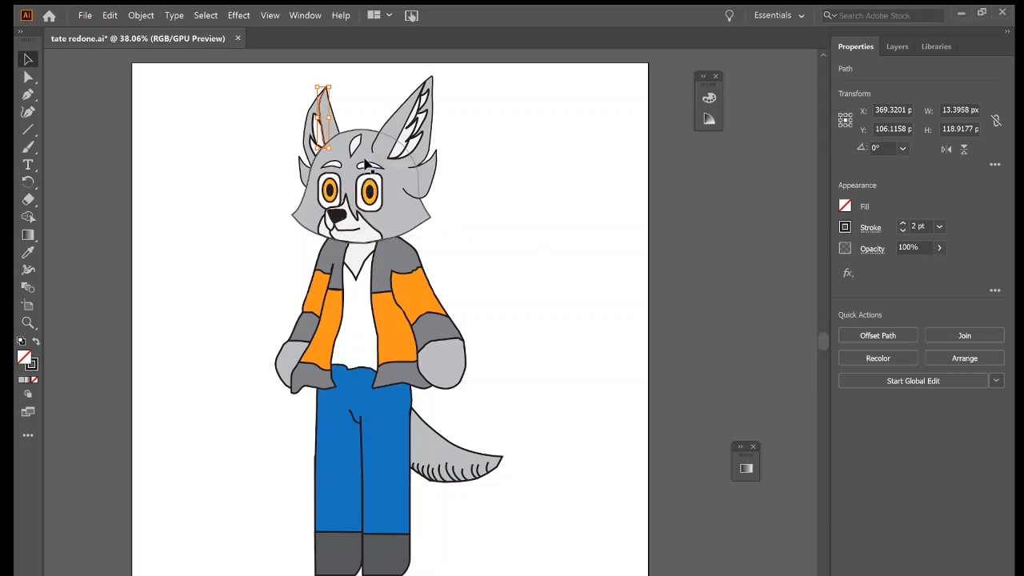
pyautogui.click(396, 152)
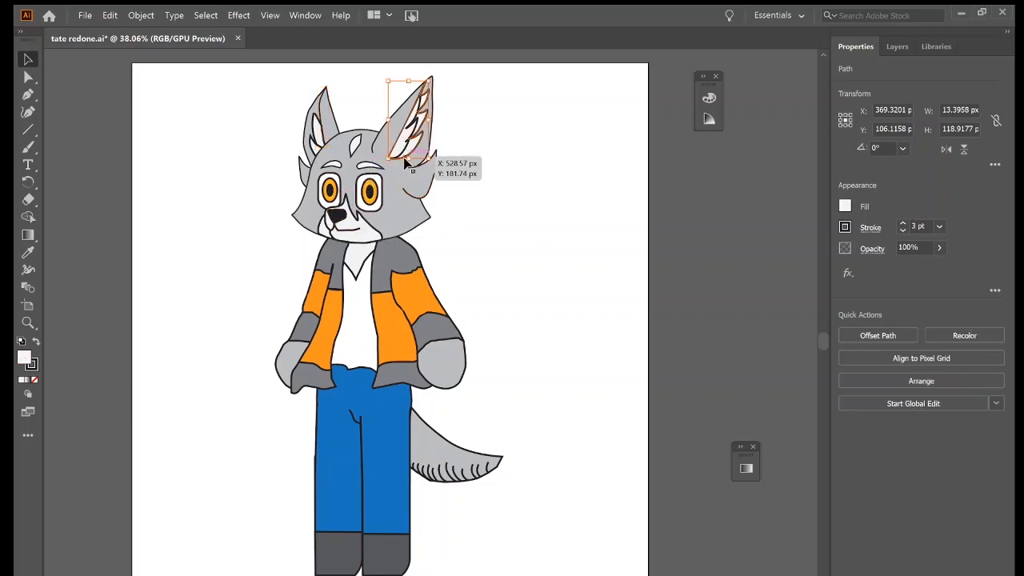
pyautogui.click(902, 231)
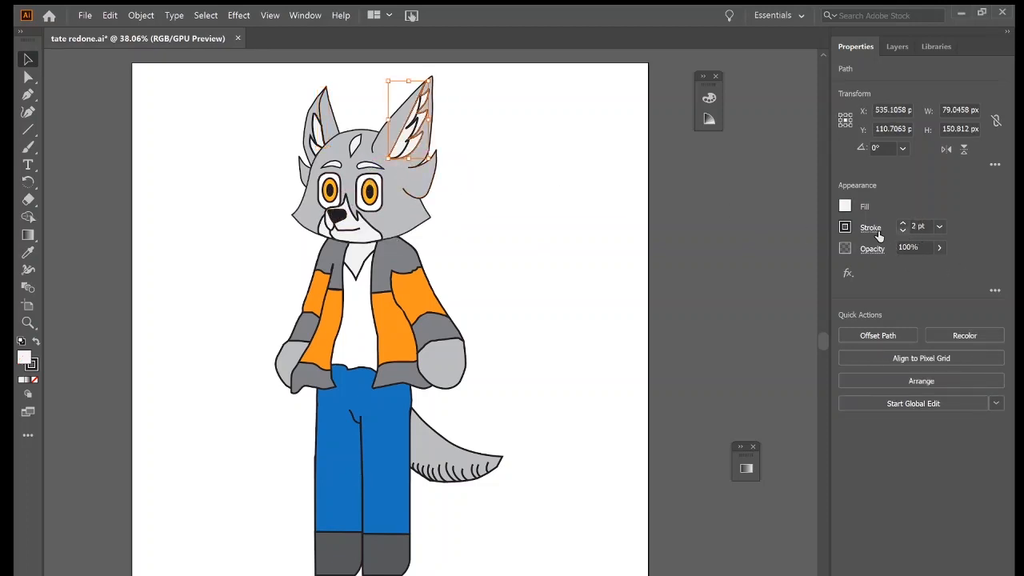
pyautogui.click(408, 150)
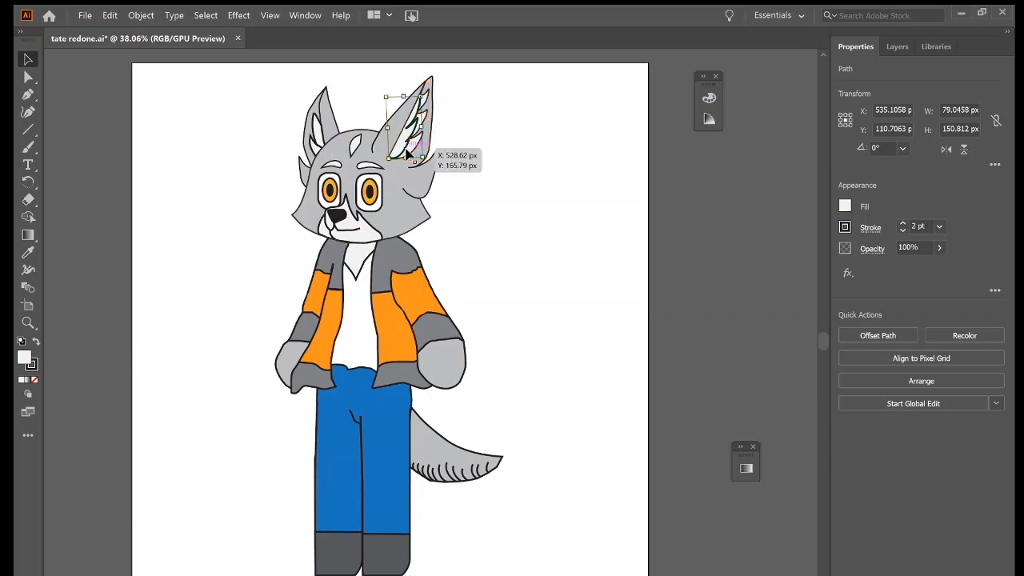
pyautogui.click(902, 231)
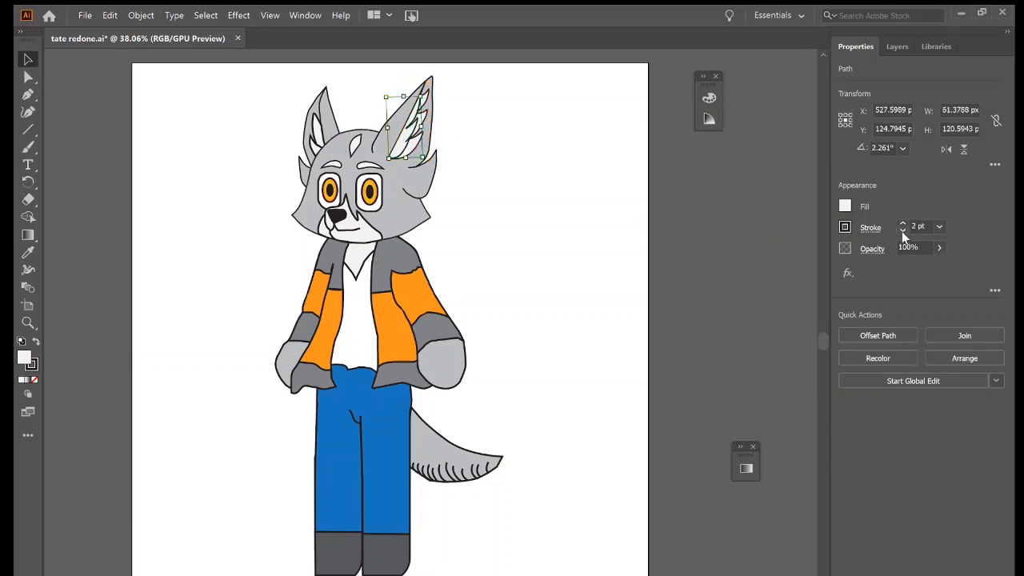
# Set the stroke of the character's two hand shapes to 2 pt.
pyautogui.click(681, 265)
pyautogui.scroll(-1, 151, 279)
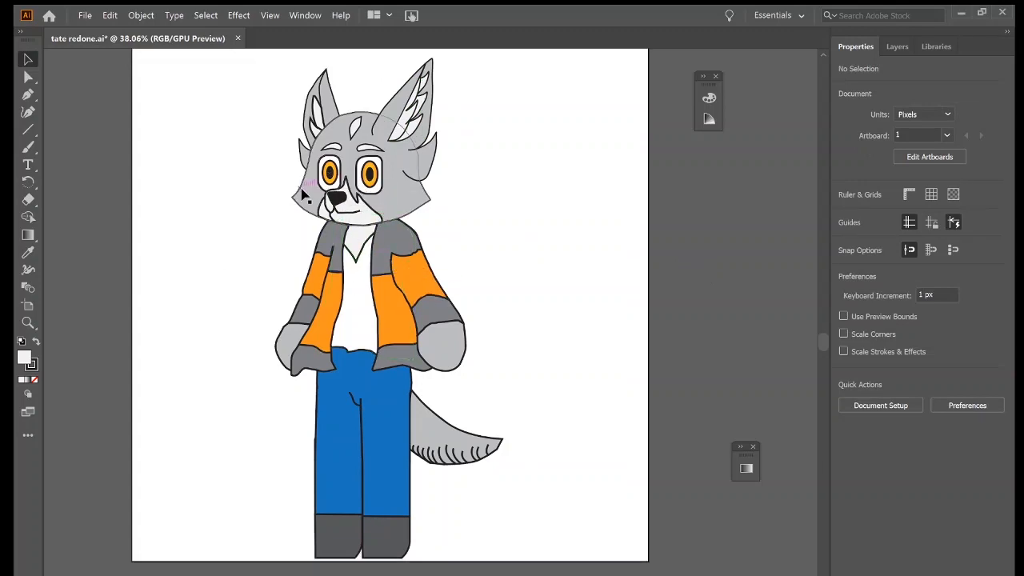
pyautogui.click(441, 354)
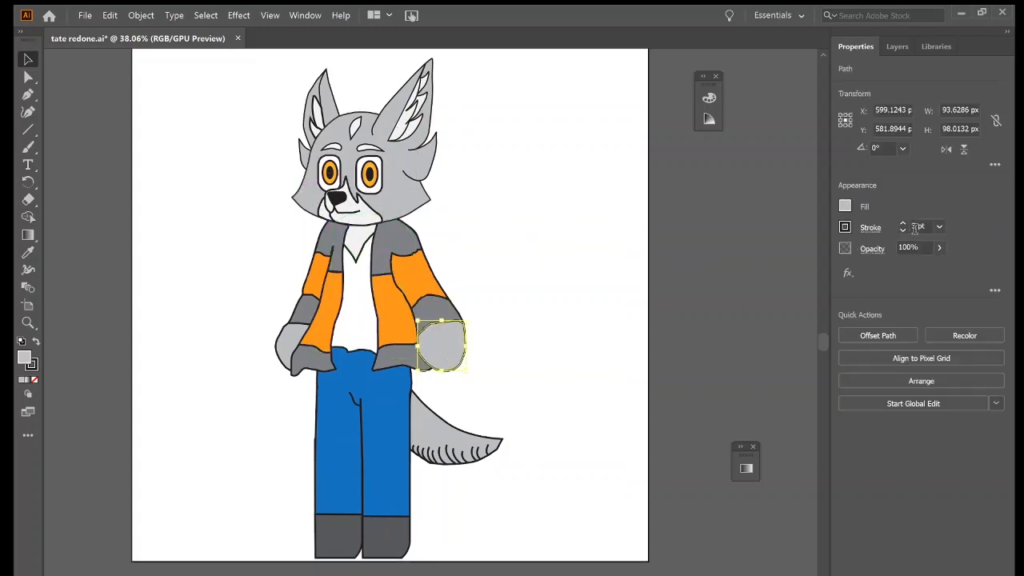
pyautogui.click(289, 348)
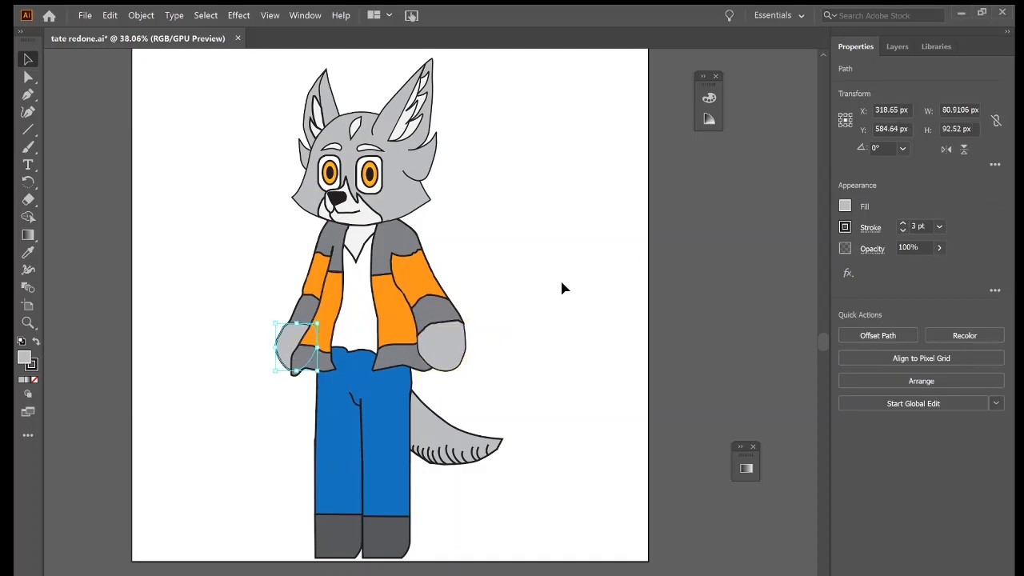
pyautogui.click(901, 231)
pyautogui.click(528, 292)
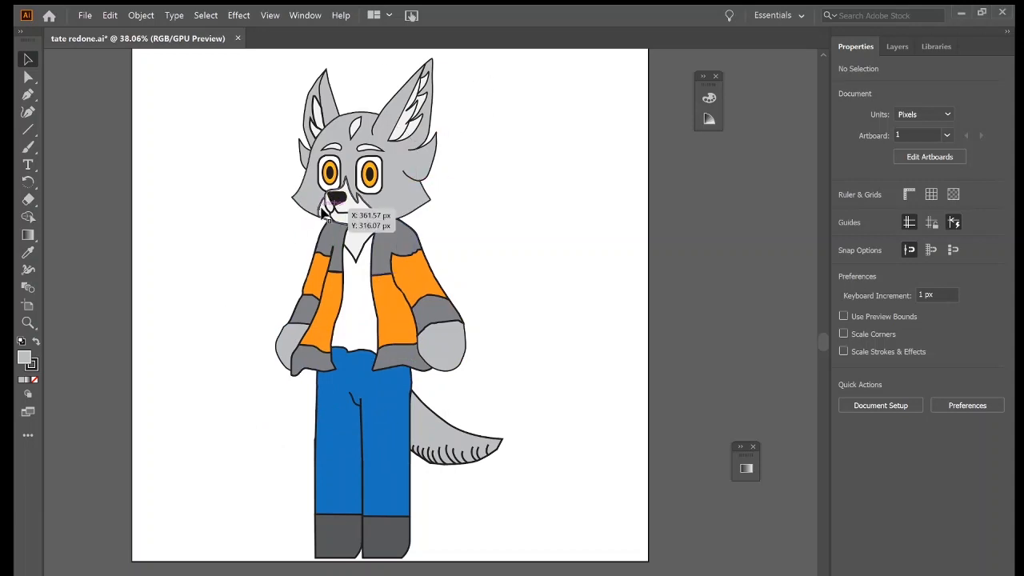
# Set the stroke of the white muzzle shape on the side-turned head to 2 pt.
pyautogui.click(328, 219)
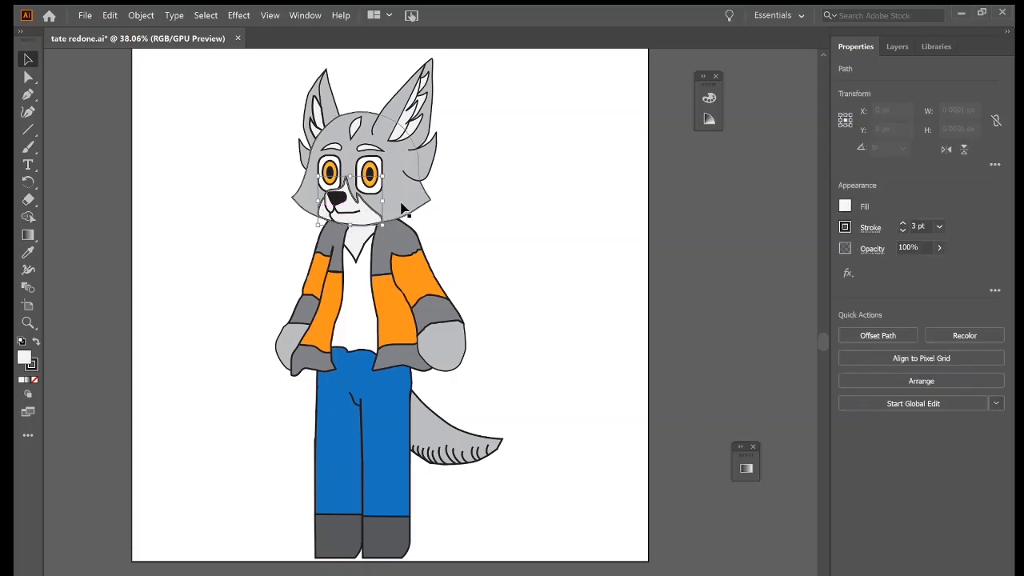
pyautogui.click(901, 231)
pyautogui.click(574, 243)
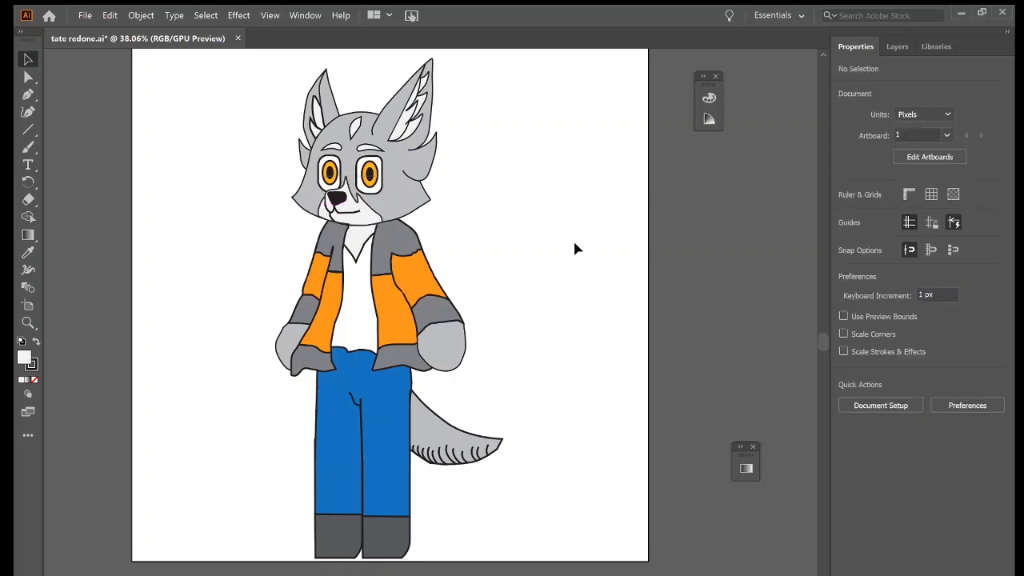
# Set the stroke of both white eyeballs and both orange gradient pupils to 2 pt.
pyautogui.click(381, 198)
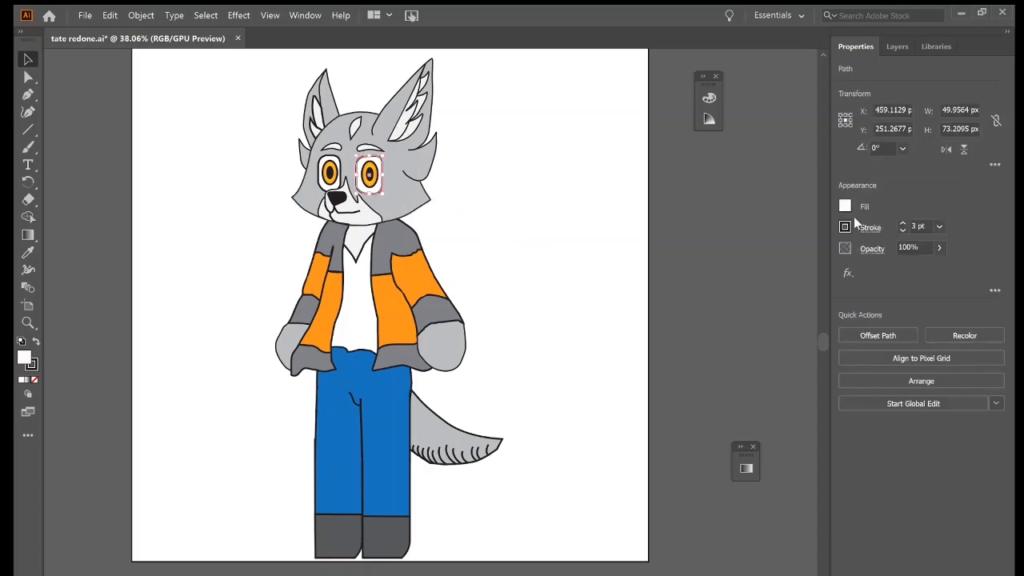
pyautogui.click(902, 230)
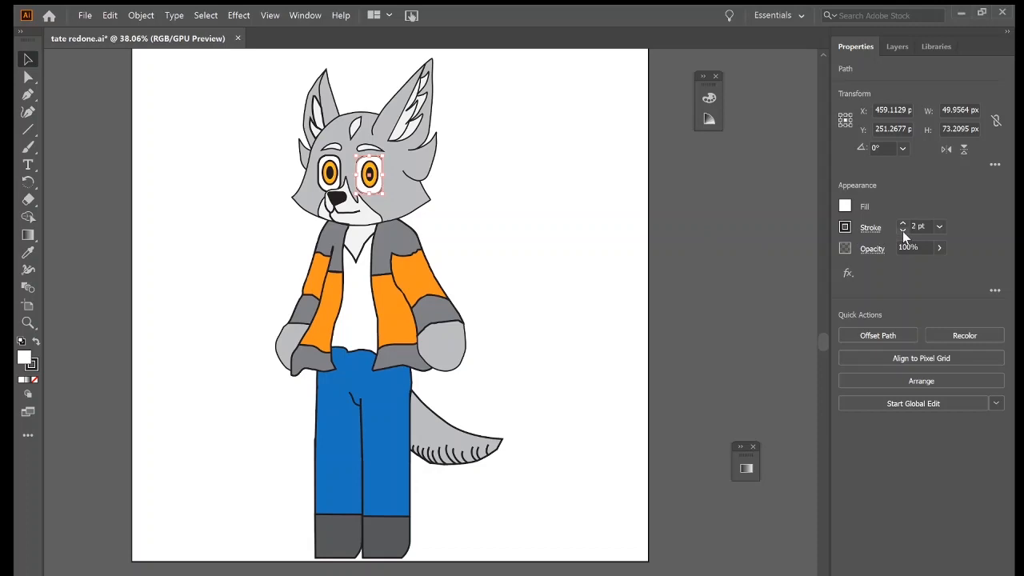
pyautogui.click(323, 189)
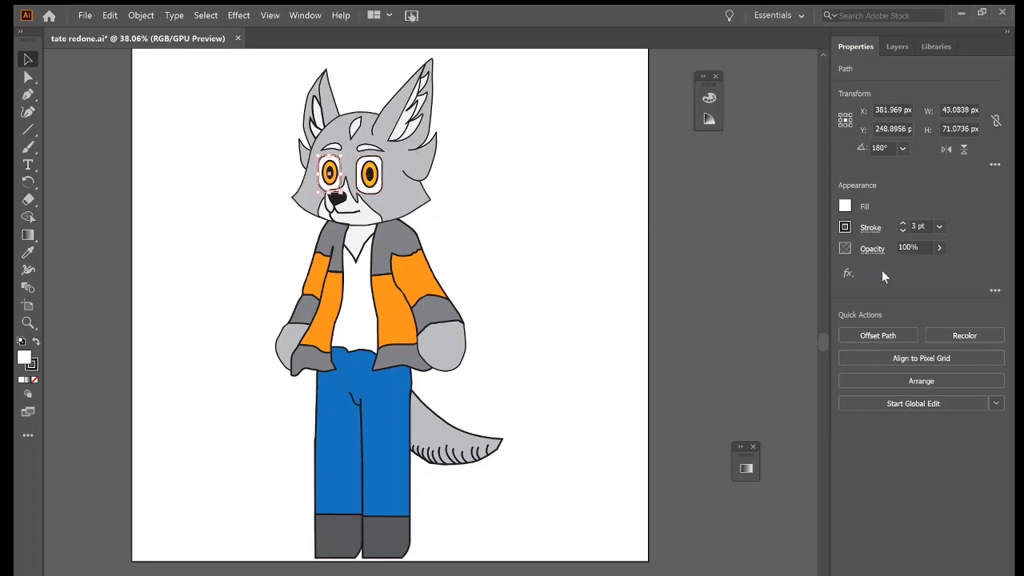
pyautogui.click(902, 230)
pyautogui.click(381, 187)
pyautogui.click(902, 231)
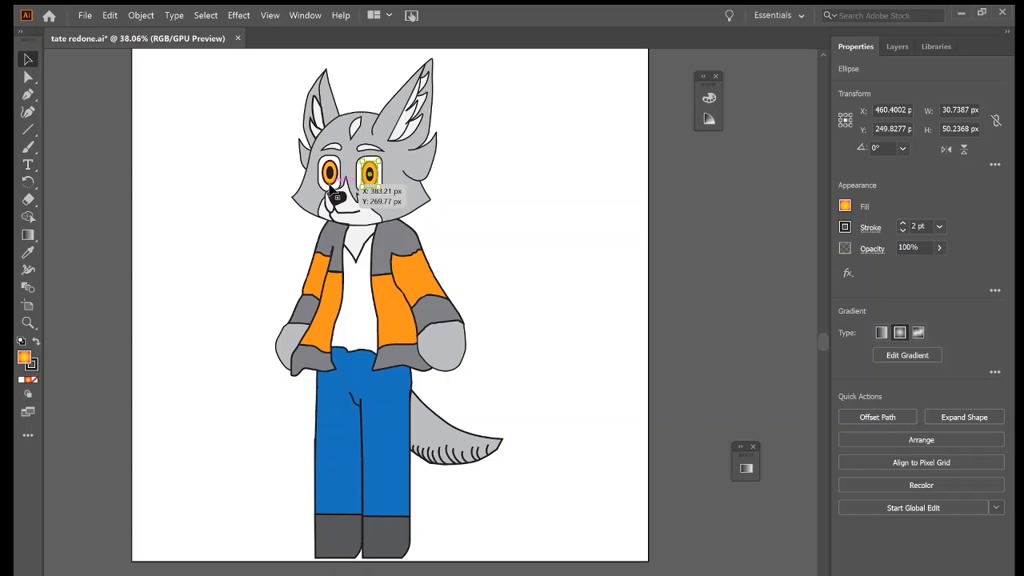
pyautogui.click(331, 182)
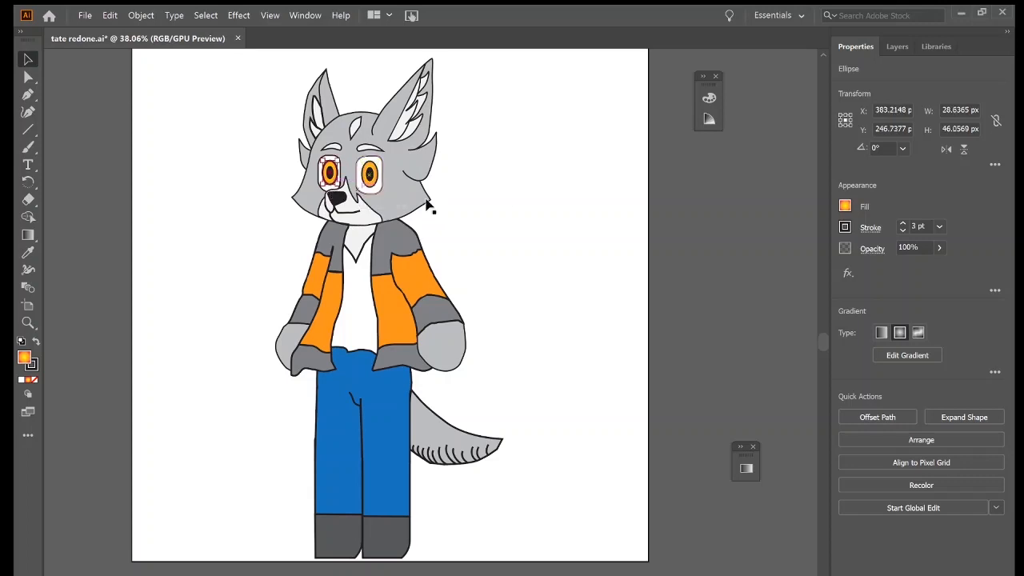
pyautogui.click(903, 231)
pyautogui.click(600, 225)
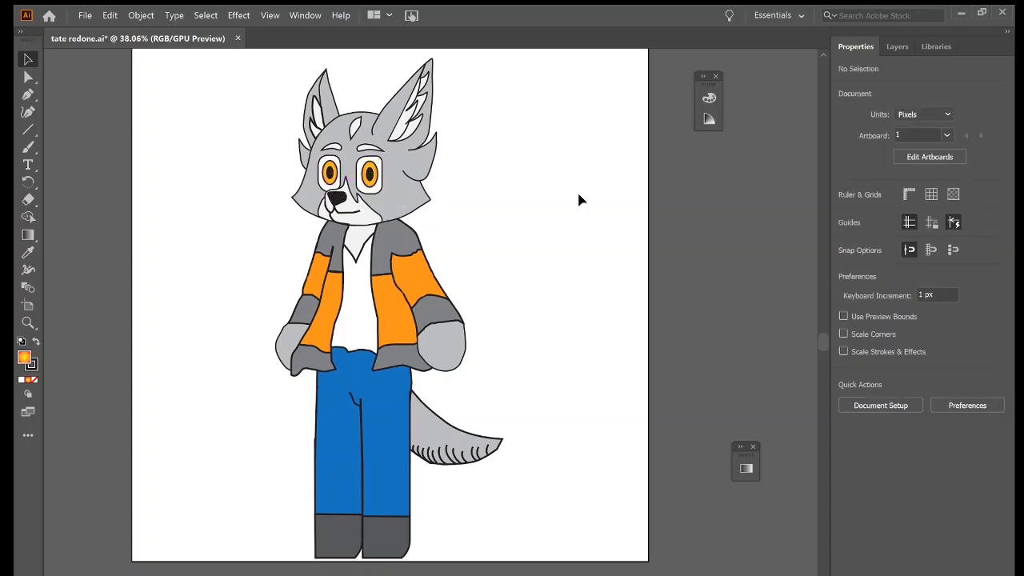
# Show the Face front head copy layer and hide the Head layer.
pyautogui.click(897, 46)
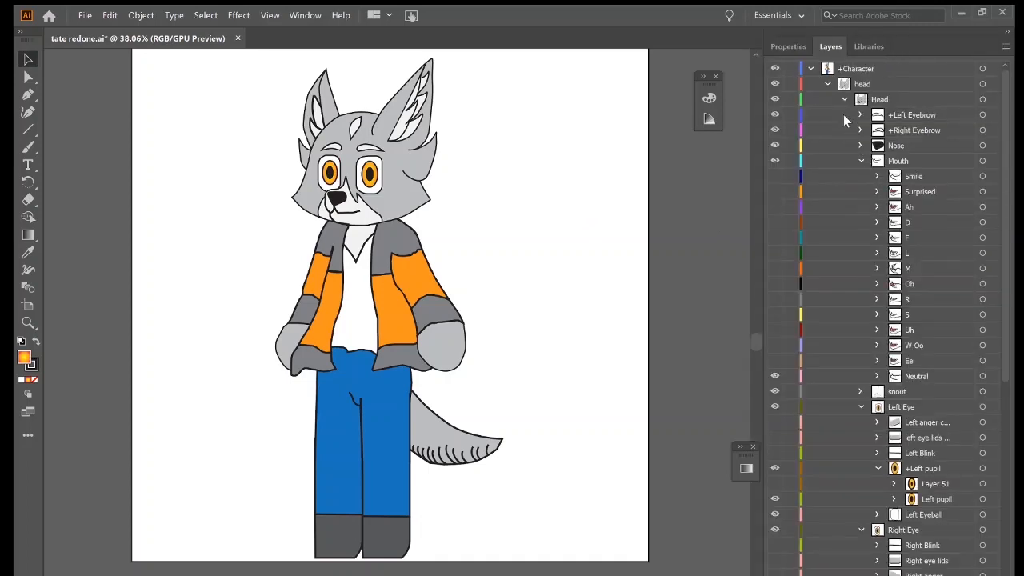
pyautogui.click(844, 100)
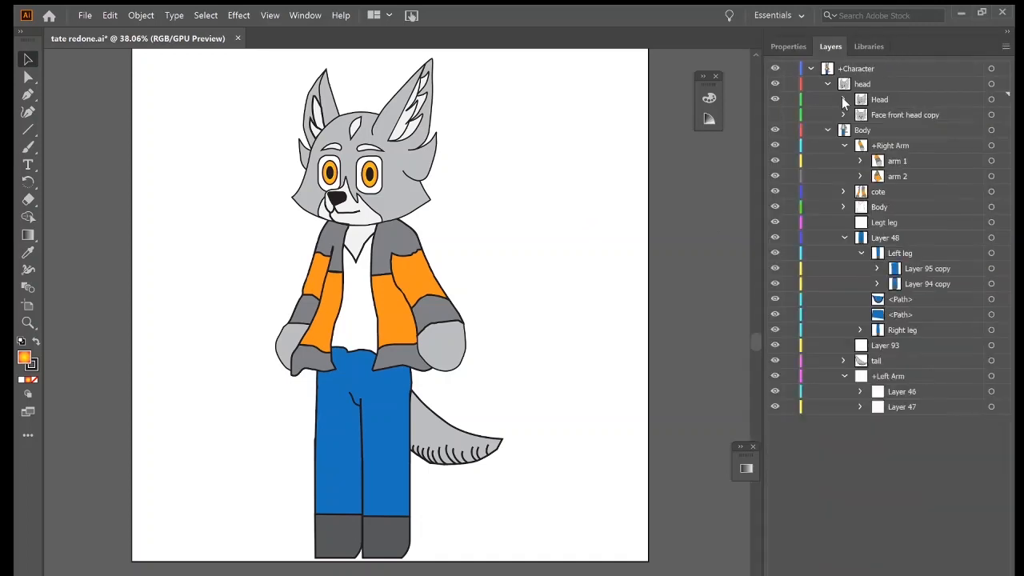
pyautogui.click(774, 114)
pyautogui.click(774, 100)
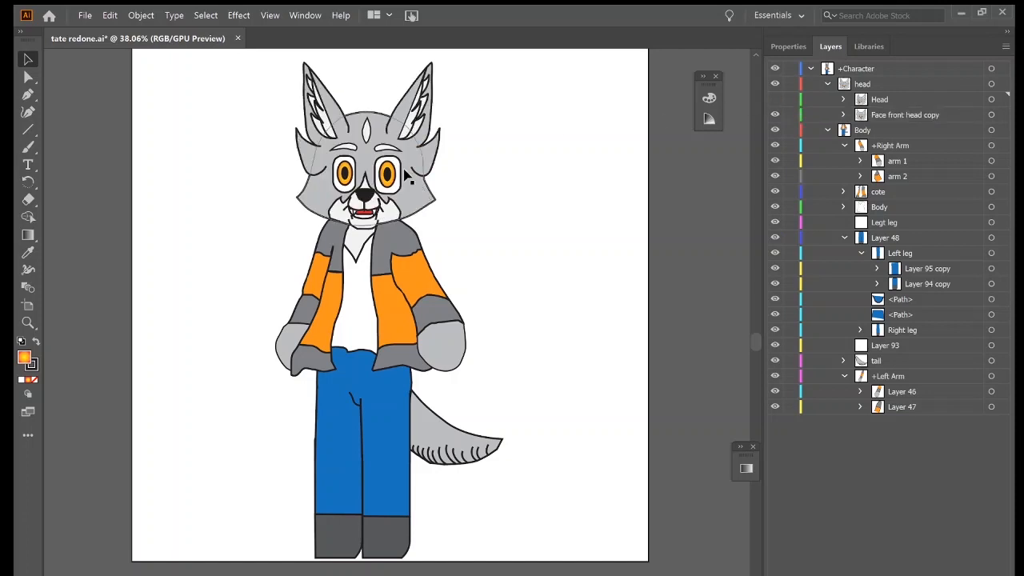
# Set the stroke of the gray head shape in the front-facing head to 2 pt.
pyautogui.click(418, 200)
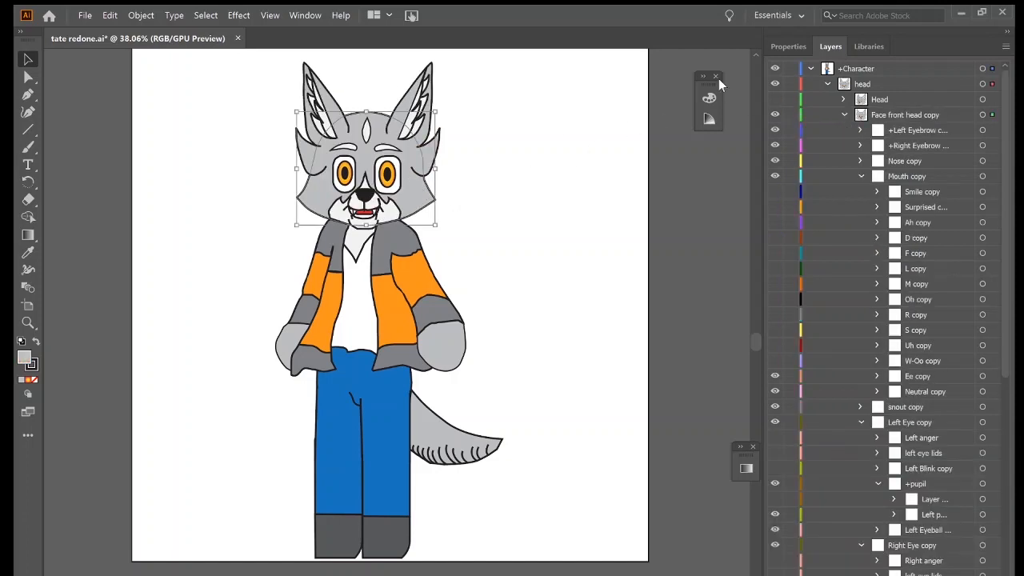
pyautogui.click(789, 47)
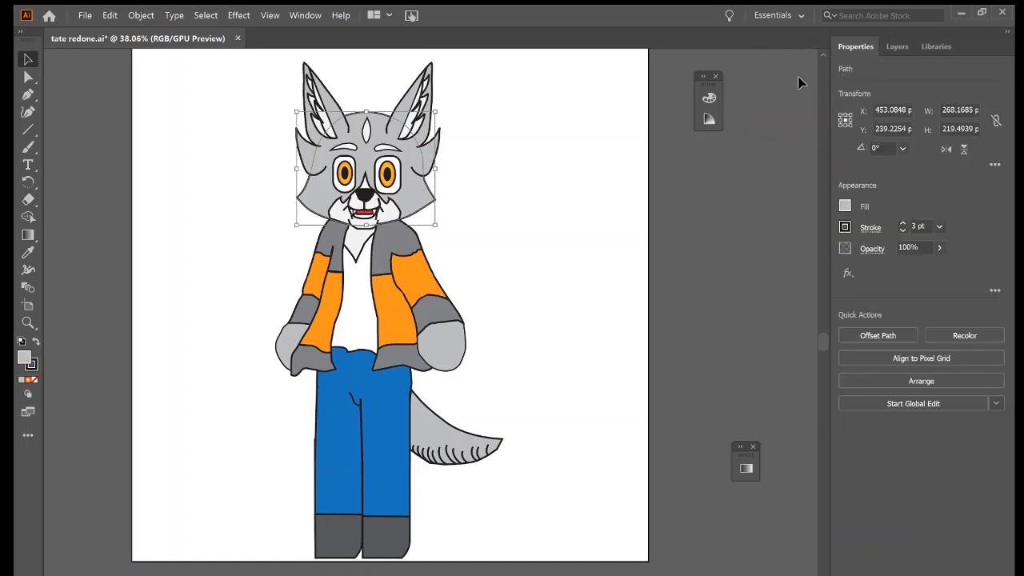
pyautogui.click(902, 231)
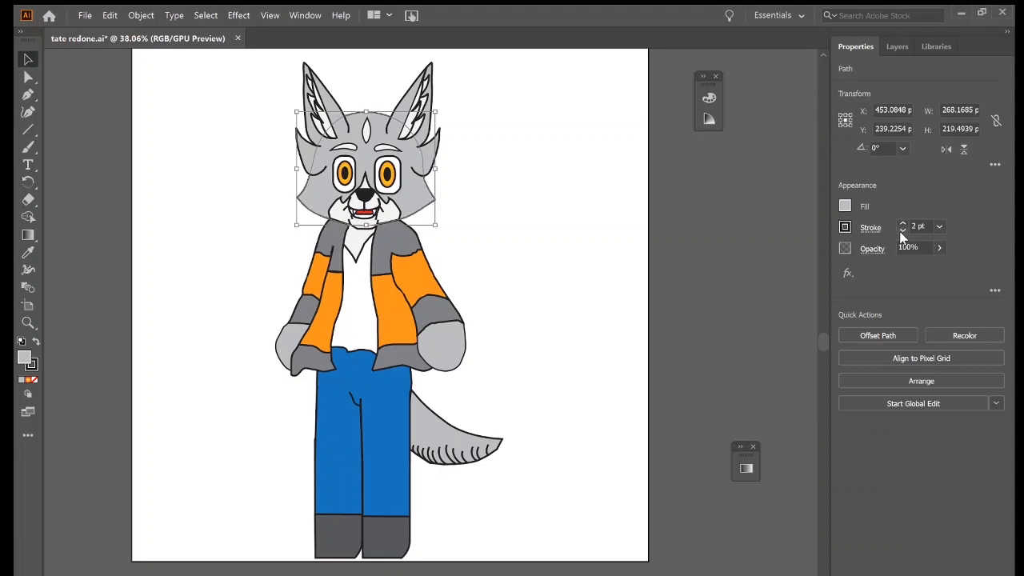
# Set the stroke of both cheek fur tufts and both outer ear shapes on the front-facing head to 2 pt.
pyautogui.click(432, 155)
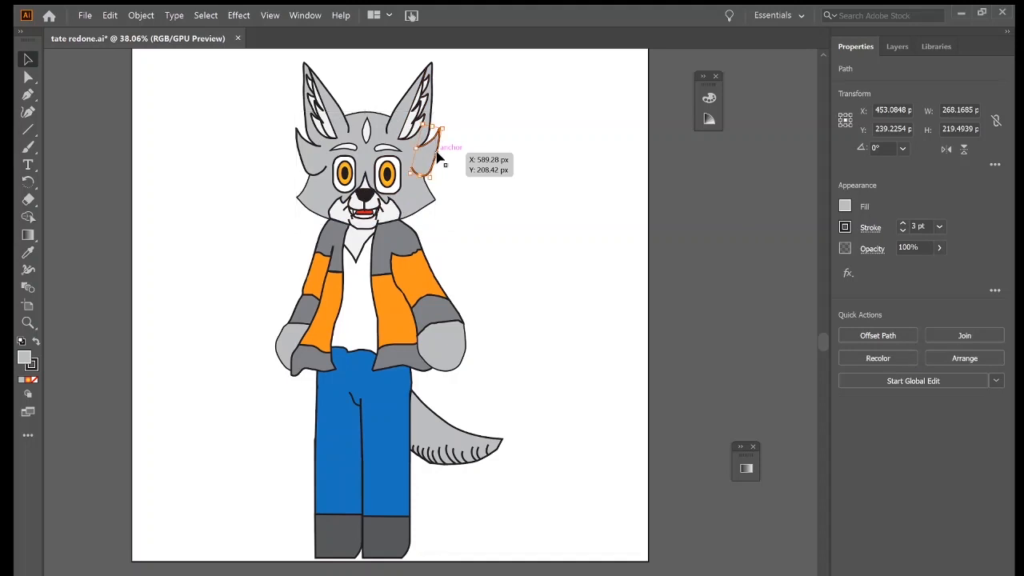
pyautogui.click(902, 230)
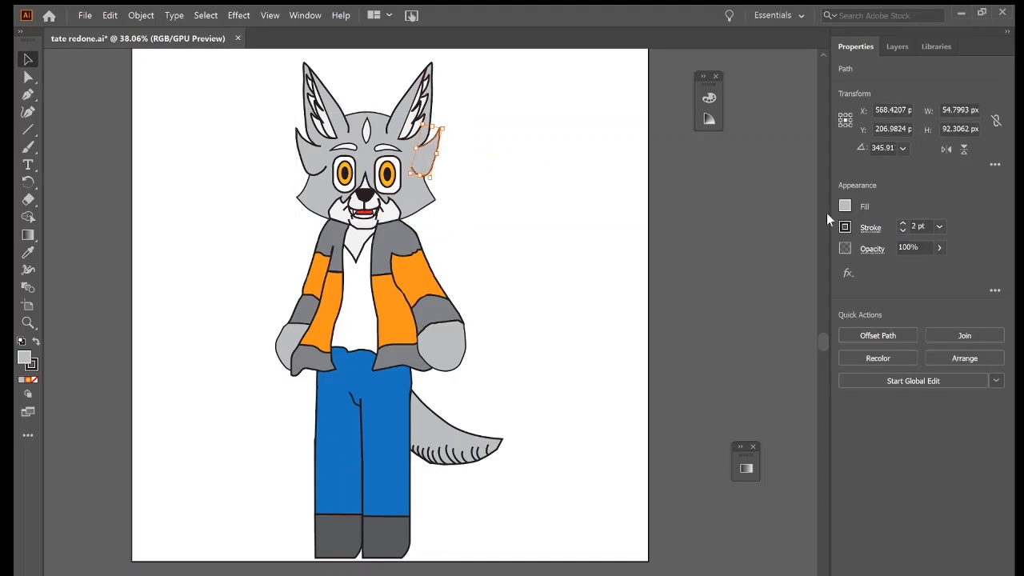
pyautogui.click(409, 102)
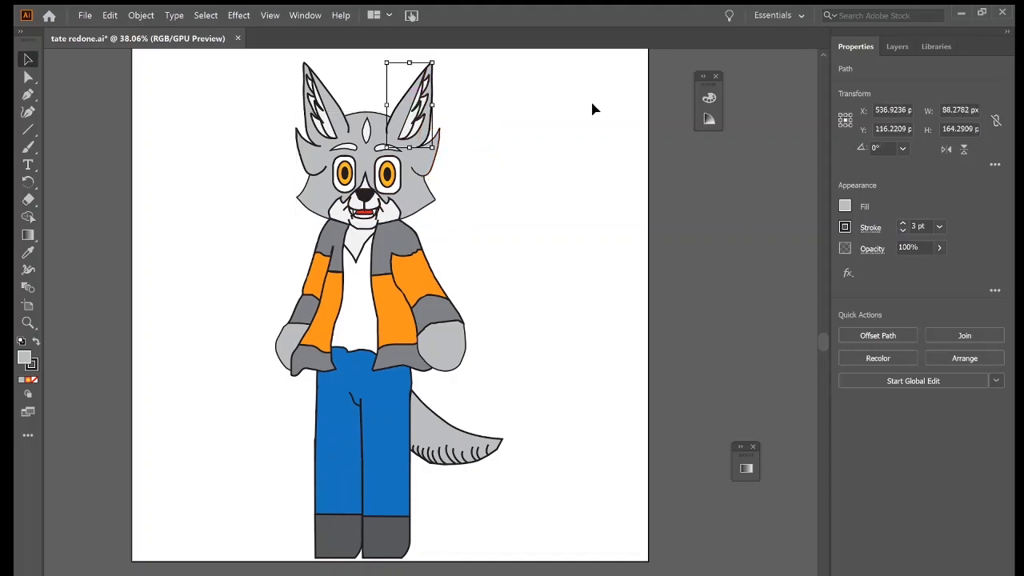
pyautogui.click(336, 122)
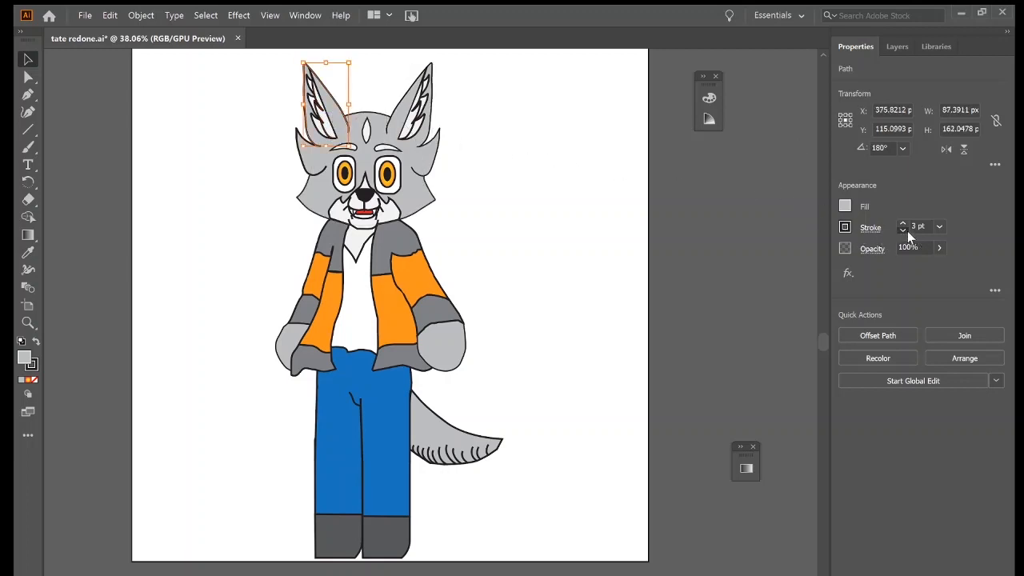
pyautogui.click(314, 166)
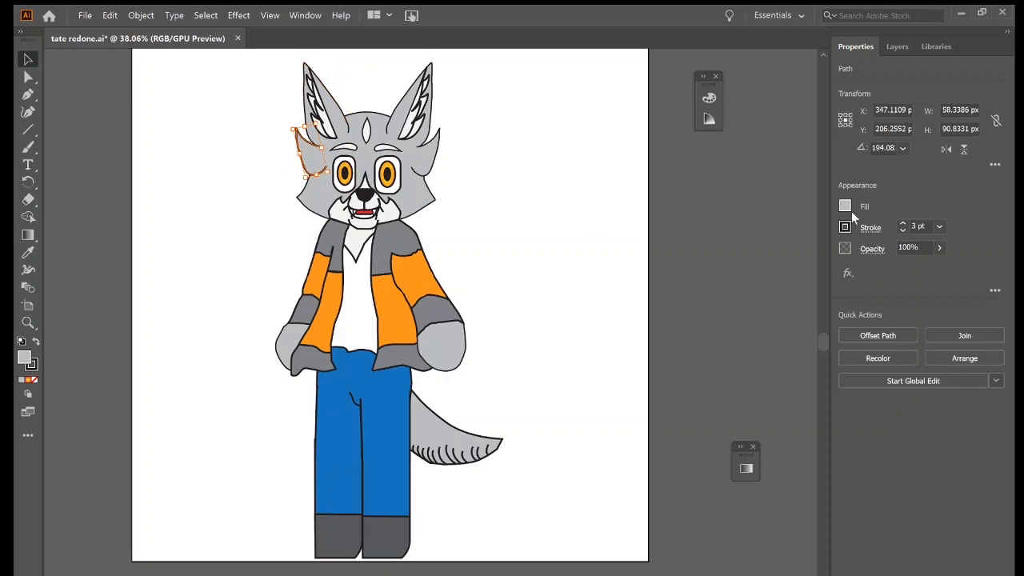
pyautogui.click(902, 229)
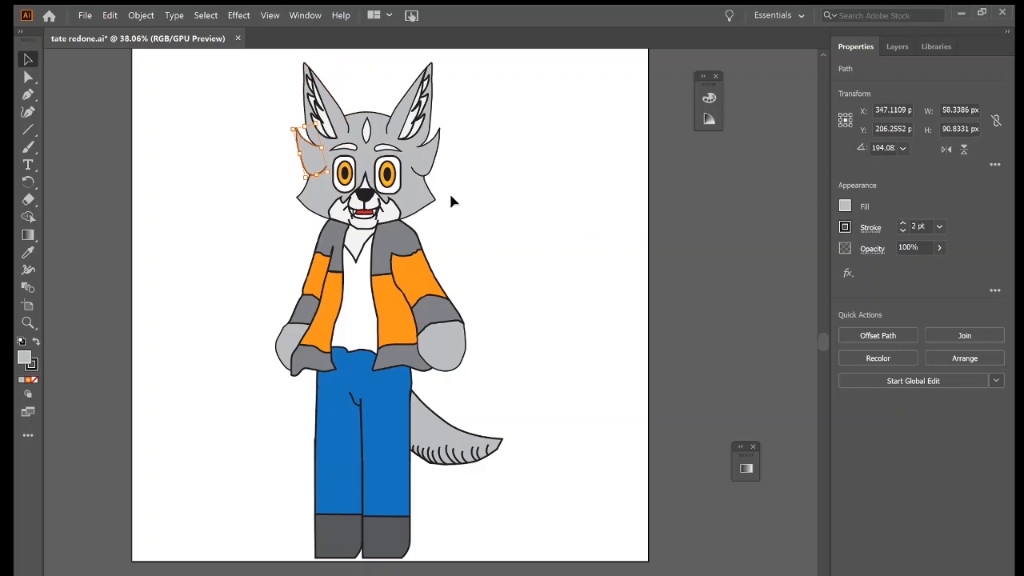
# Set the stroke of the white muzzle shape on the front-facing head to 2 pt.
pyautogui.click(330, 200)
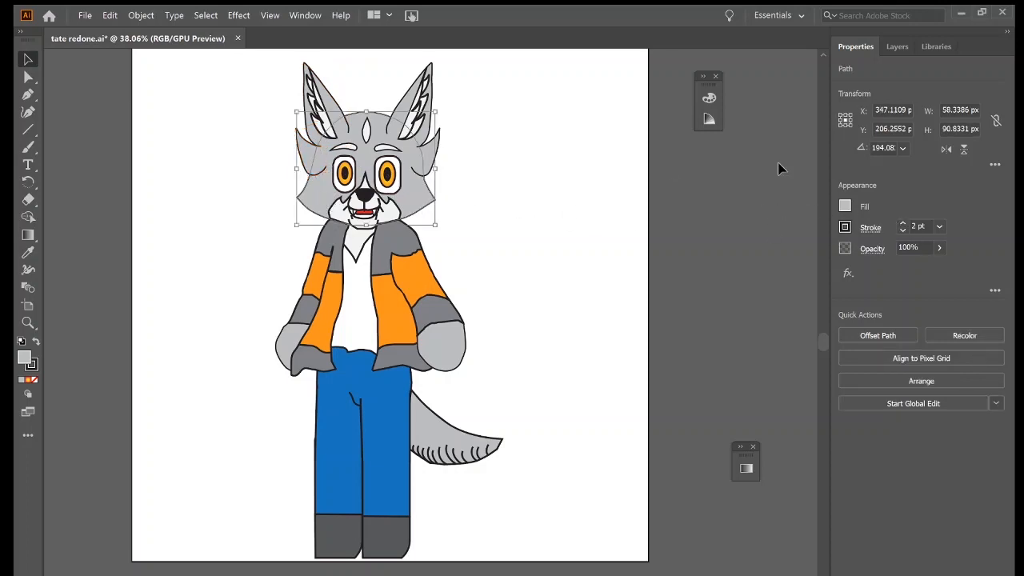
pyautogui.click(338, 215)
pyautogui.click(902, 230)
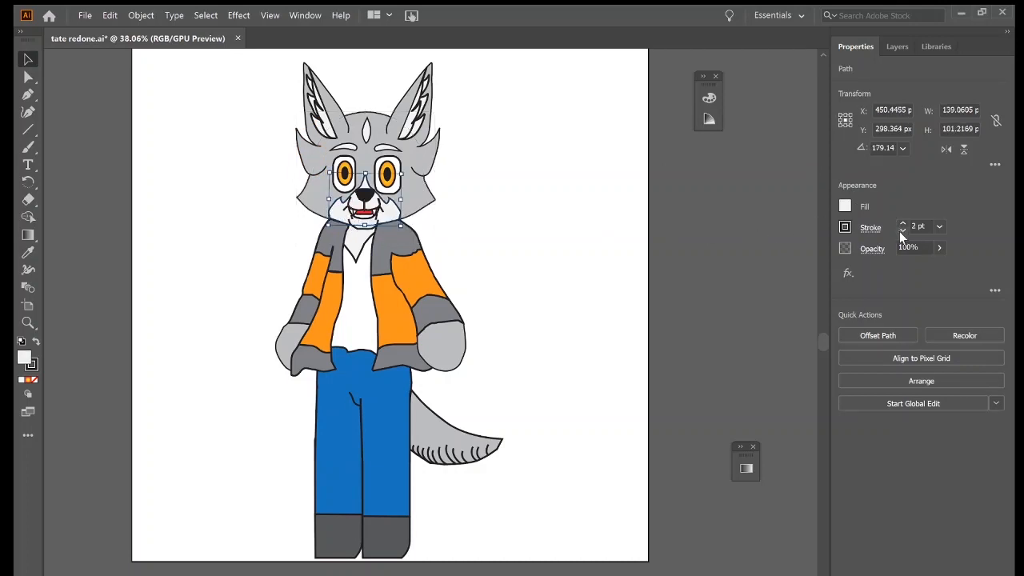
# Delete the short vertical line under the nose that sticks into the red mouth area.
pyautogui.scroll(1, 540, 208)
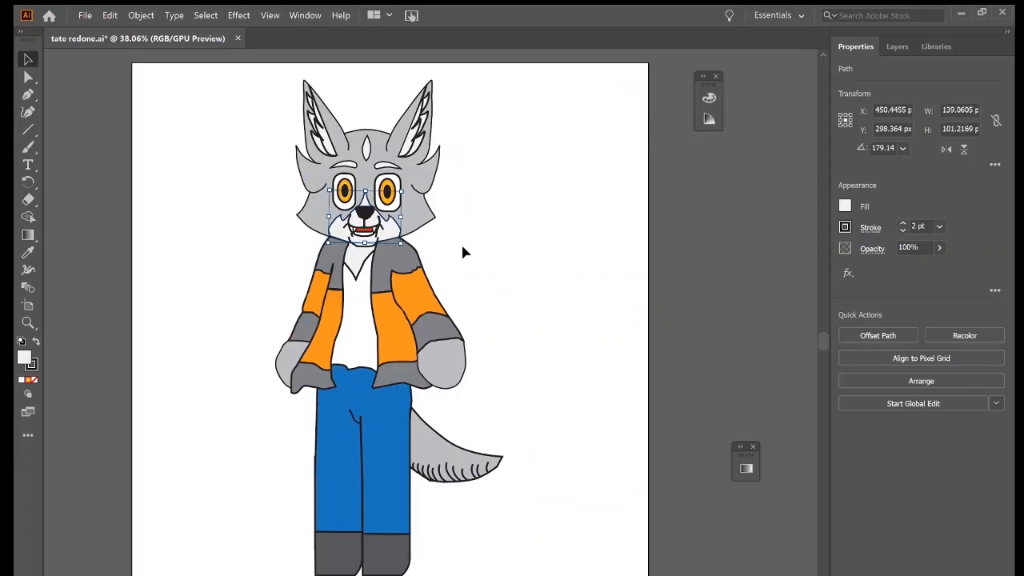
pyautogui.hscroll(-3, 461, 244)
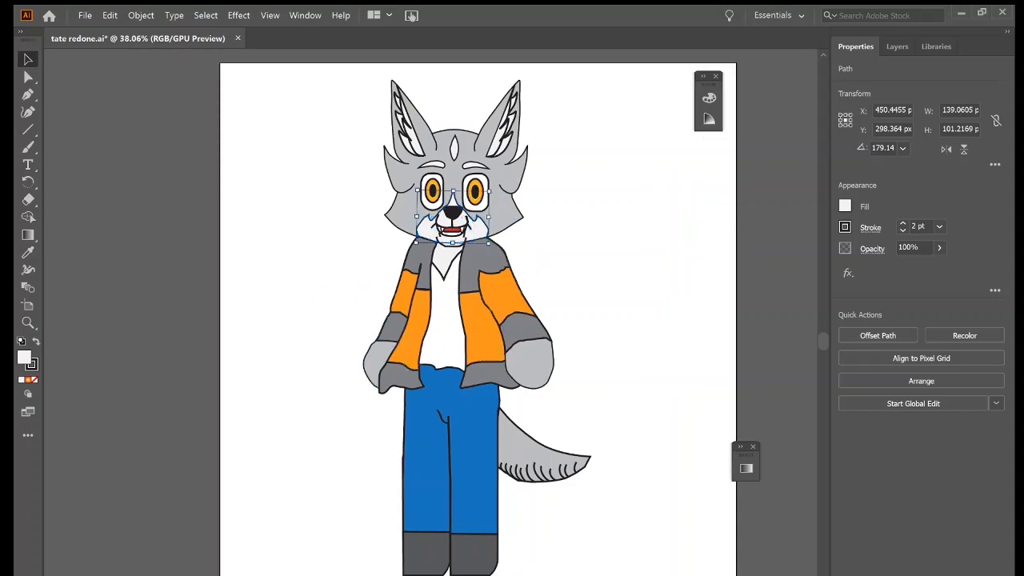
pyautogui.click(89, 573)
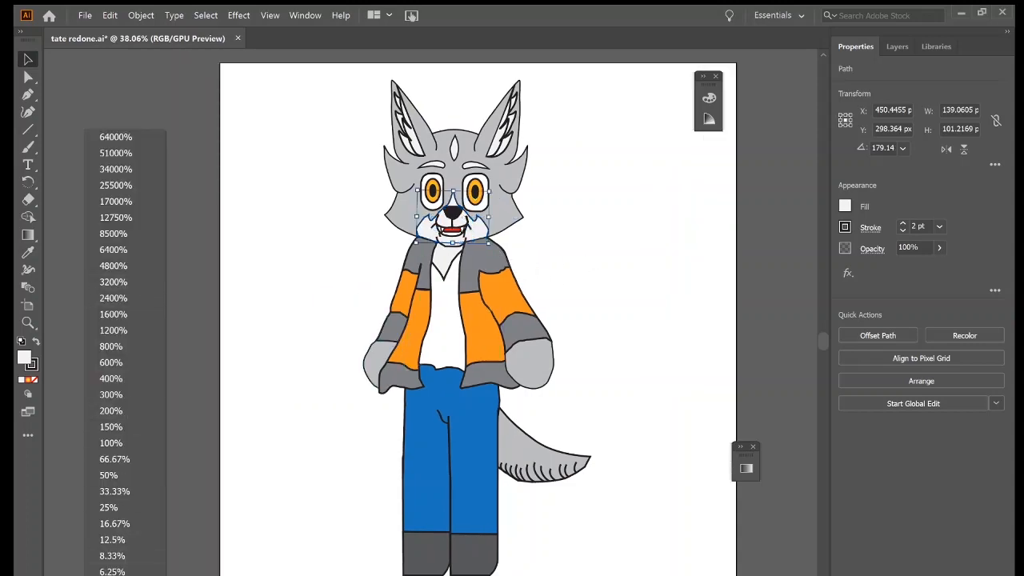
pyautogui.click(128, 284)
pyautogui.scroll(-10, 402, 459)
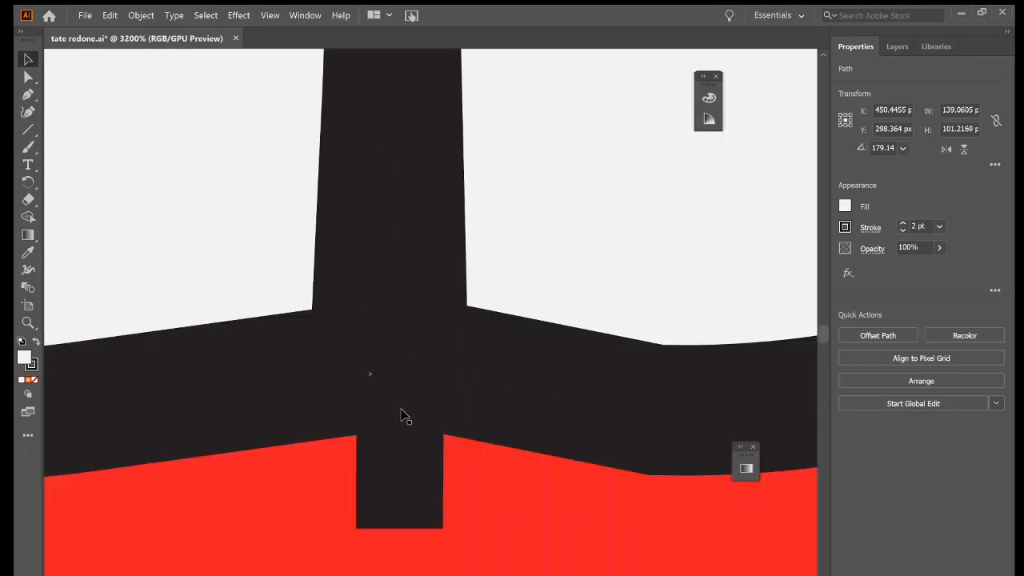
pyautogui.click(402, 483)
pyautogui.press('Delete')
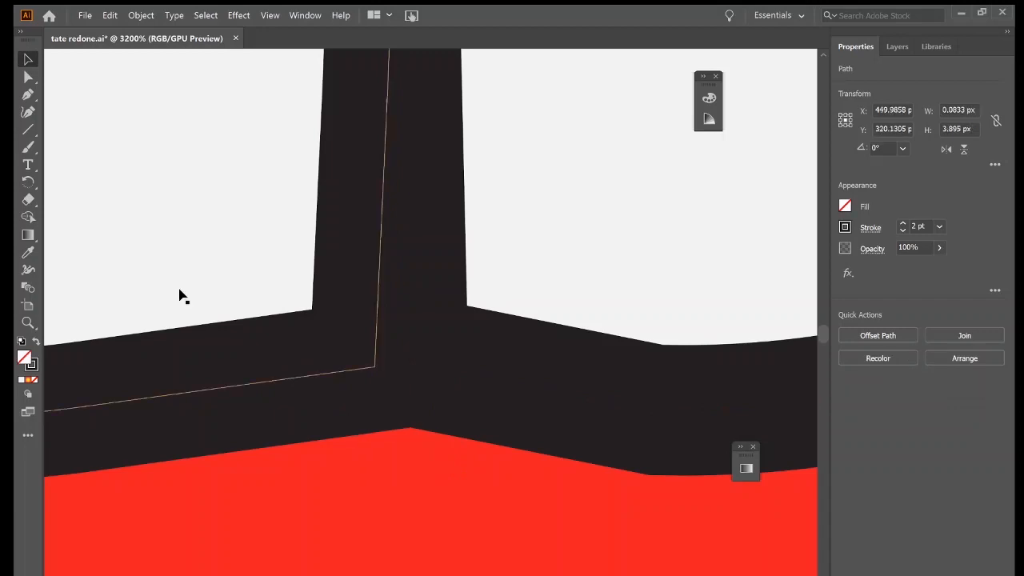
# Examine the nose outline up close, and switch to Photoshop to examine the eye outlines in tates head view to the side.psd.
pyautogui.scroll(15, 406, 265)
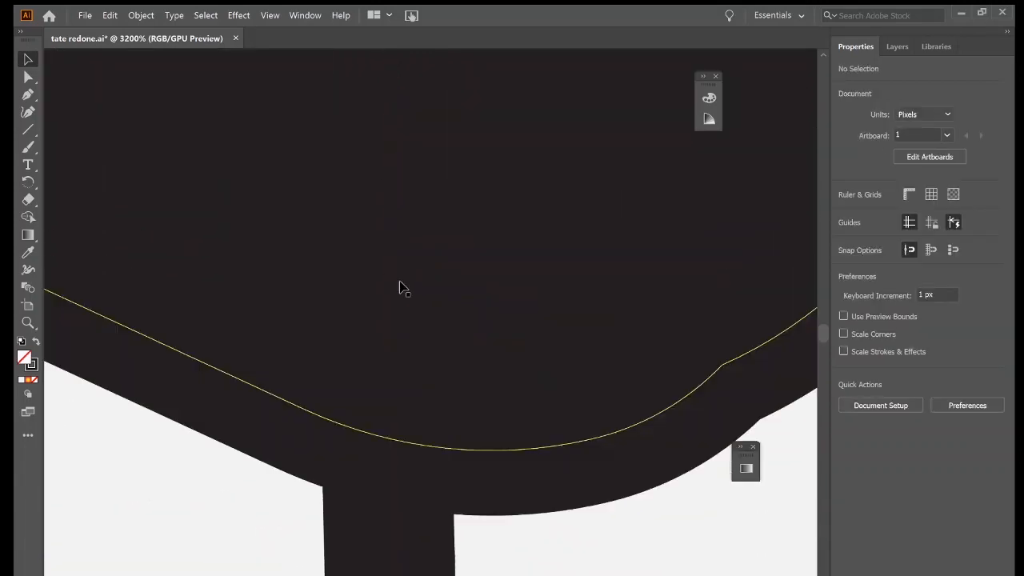
pyautogui.scroll(15, 386, 256)
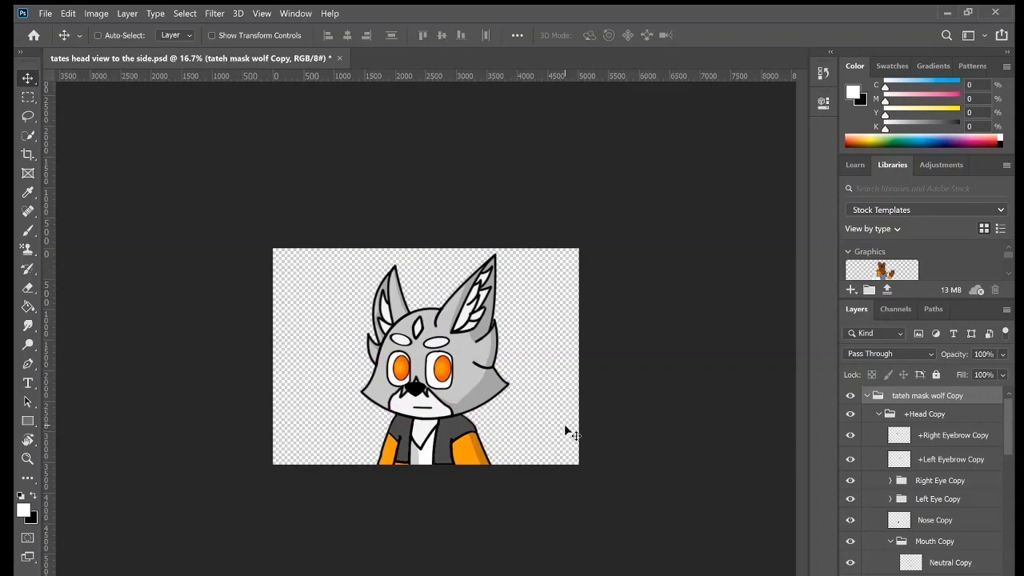
pyautogui.scroll(6, 564, 424)
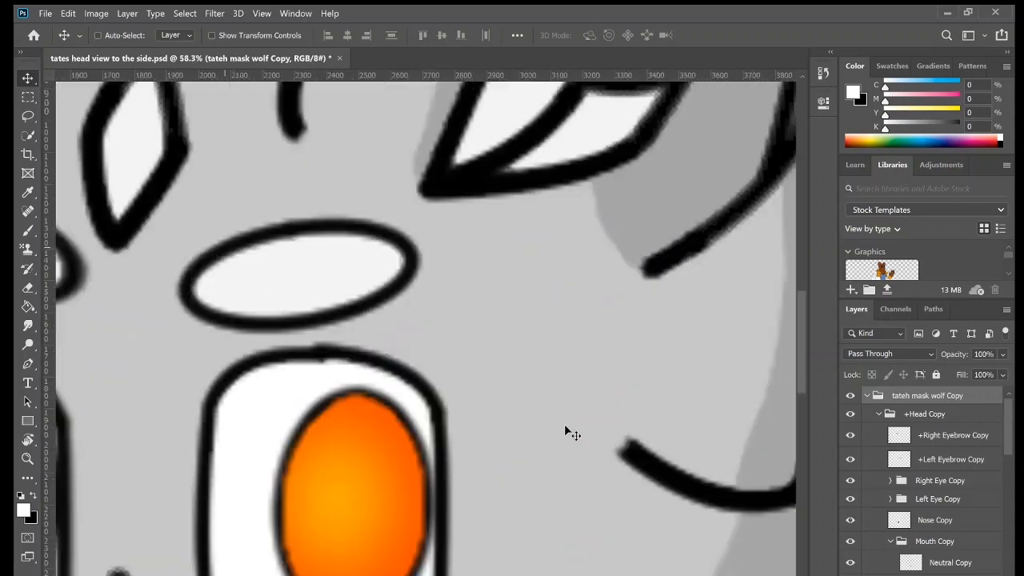
pyautogui.scroll(6, 564, 424)
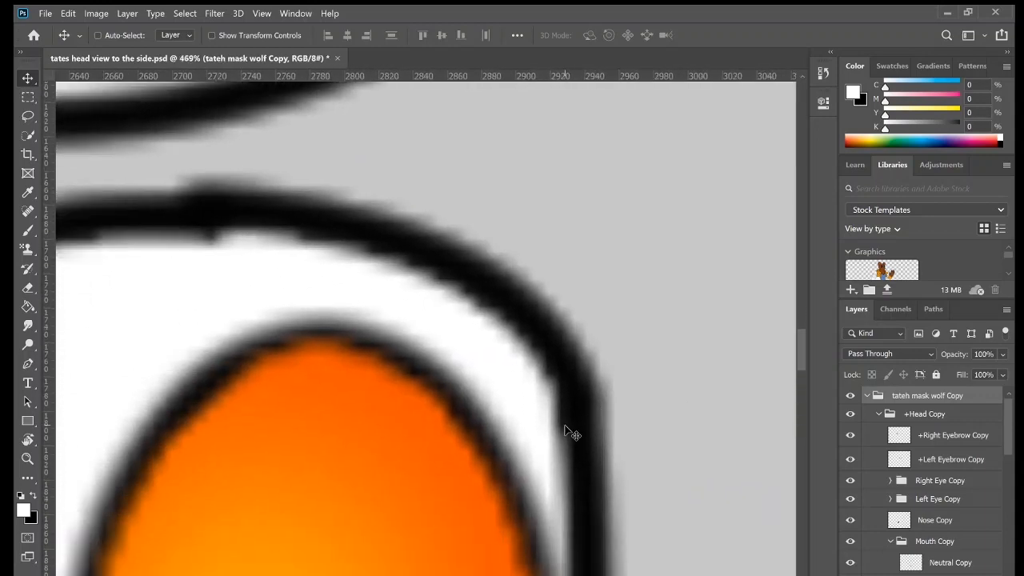
pyautogui.scroll(-3, 563, 424)
pyautogui.hscroll(-2, 564, 424)
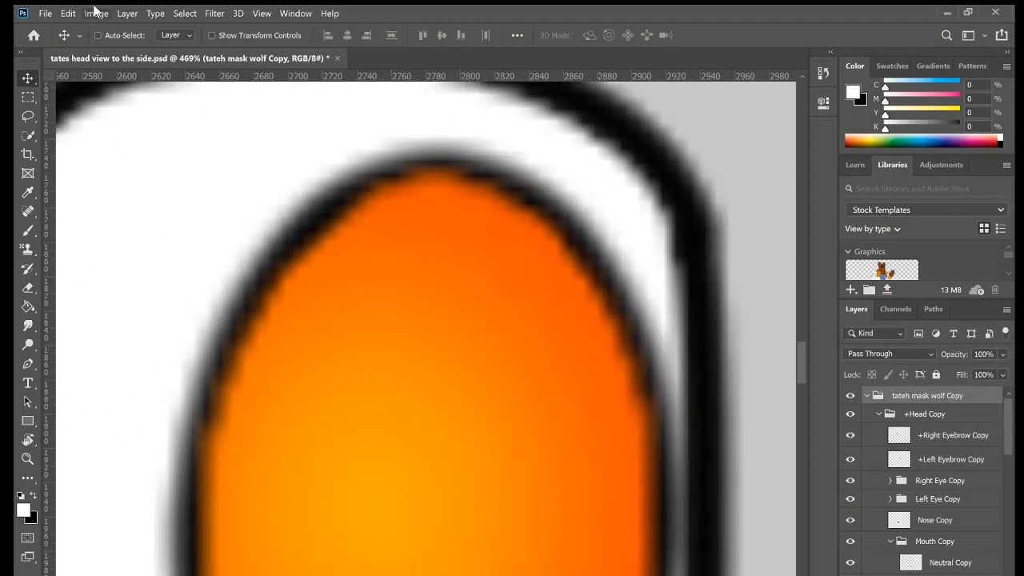
# Switch back to Illustrator, undo the last two edits around the front-facing muzzle, and examine the nose outline.
pyautogui.click(946, 12)
pyautogui.scroll(-6, 402, 326)
pyautogui.scroll(-5, 478, 308)
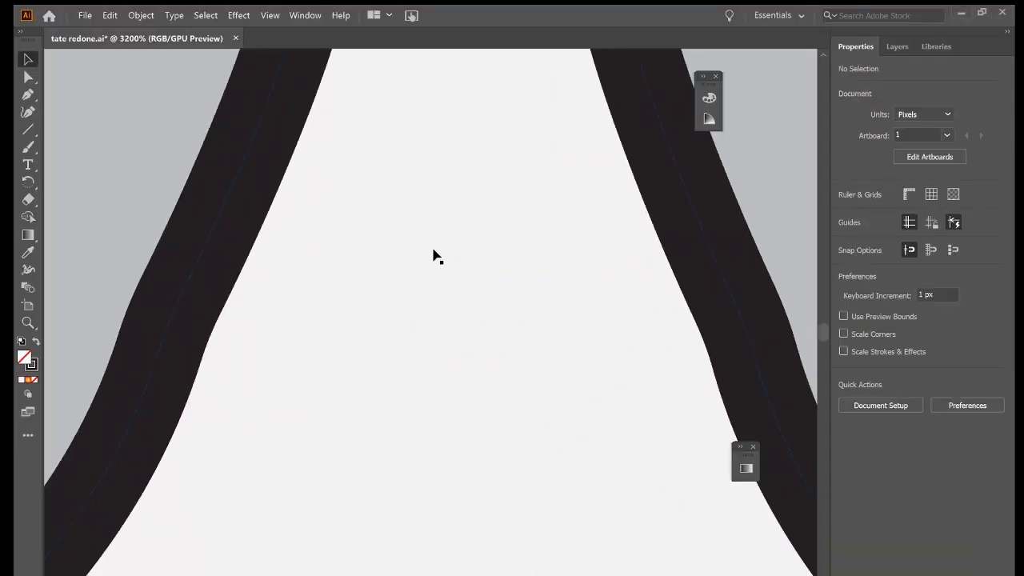
pyautogui.scroll(5, 434, 256)
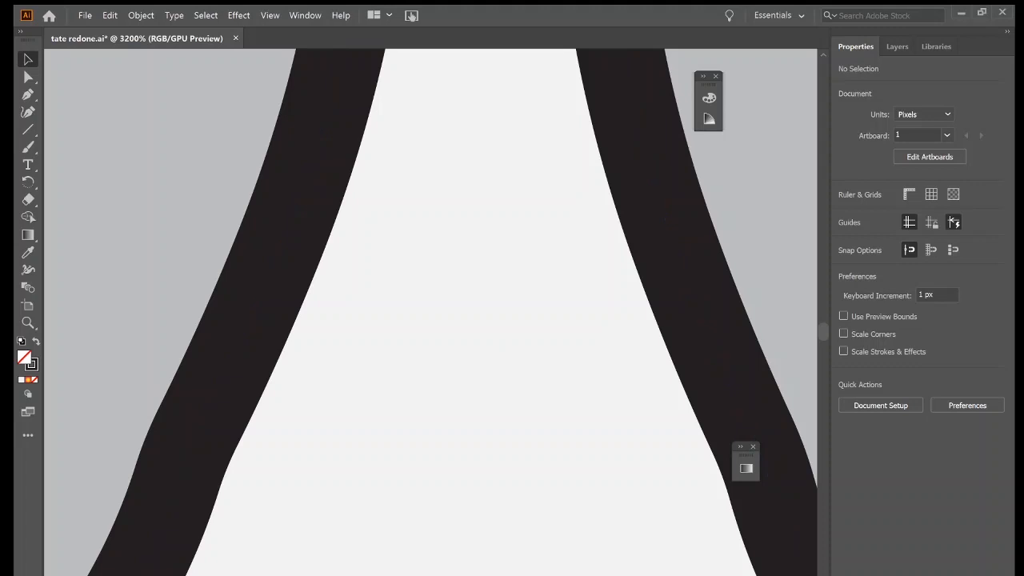
pyautogui.hotkey('ctrl', 'z')
pyautogui.hotkey('ctrl', 'z')
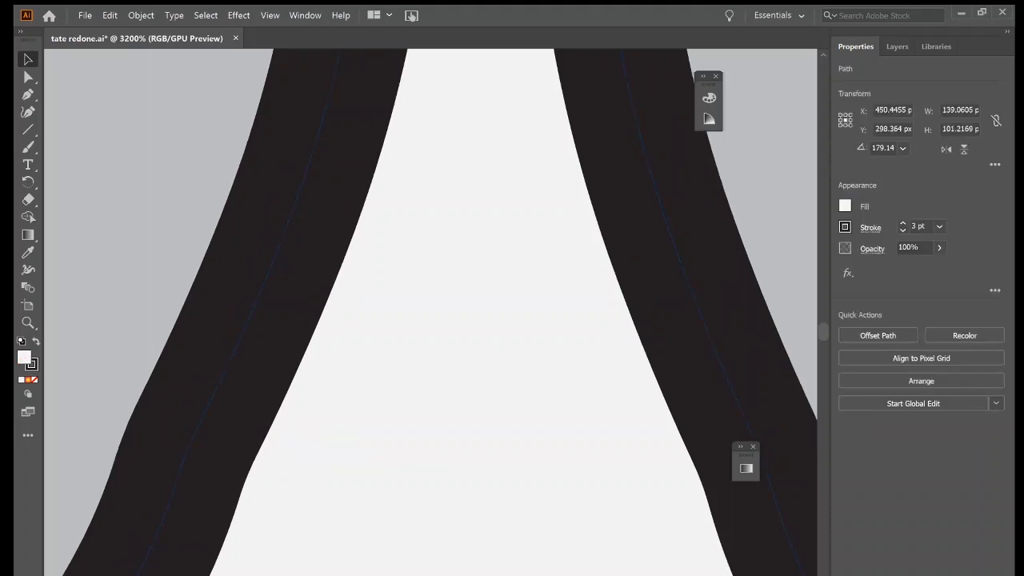
pyautogui.scroll(-5, 430, 312)
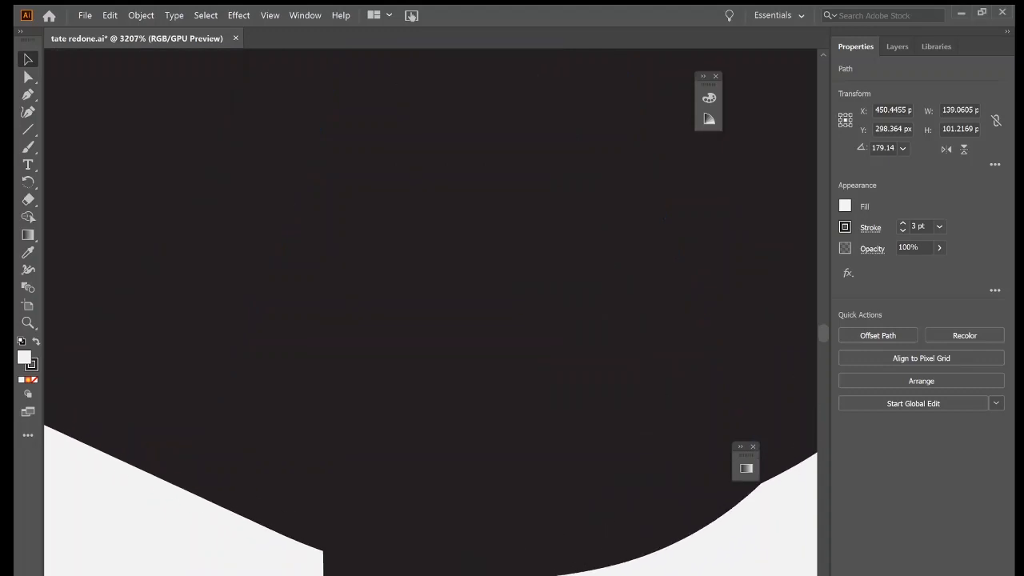
pyautogui.scroll(-5, 430, 312)
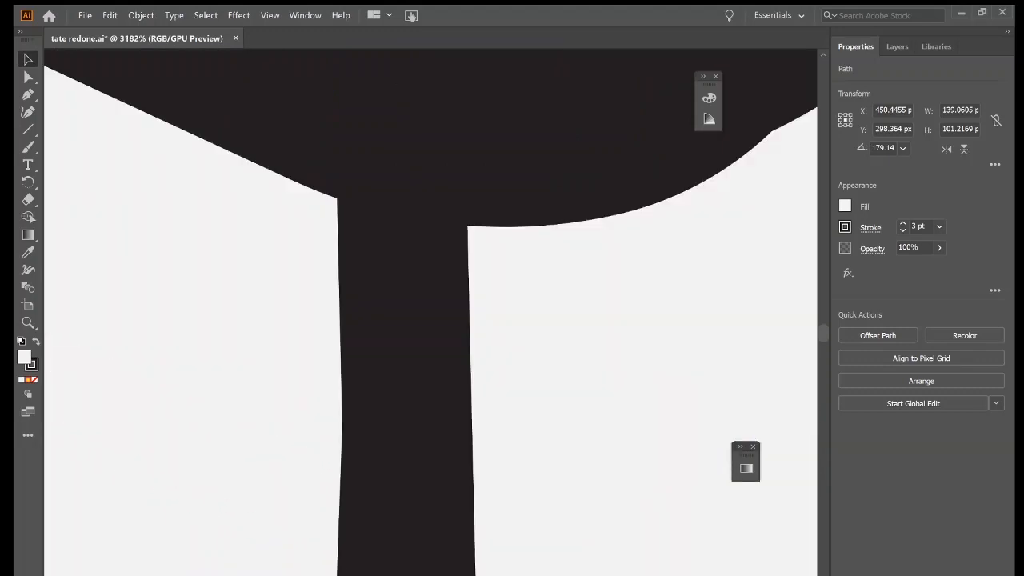
pyautogui.scroll(5, 430, 312)
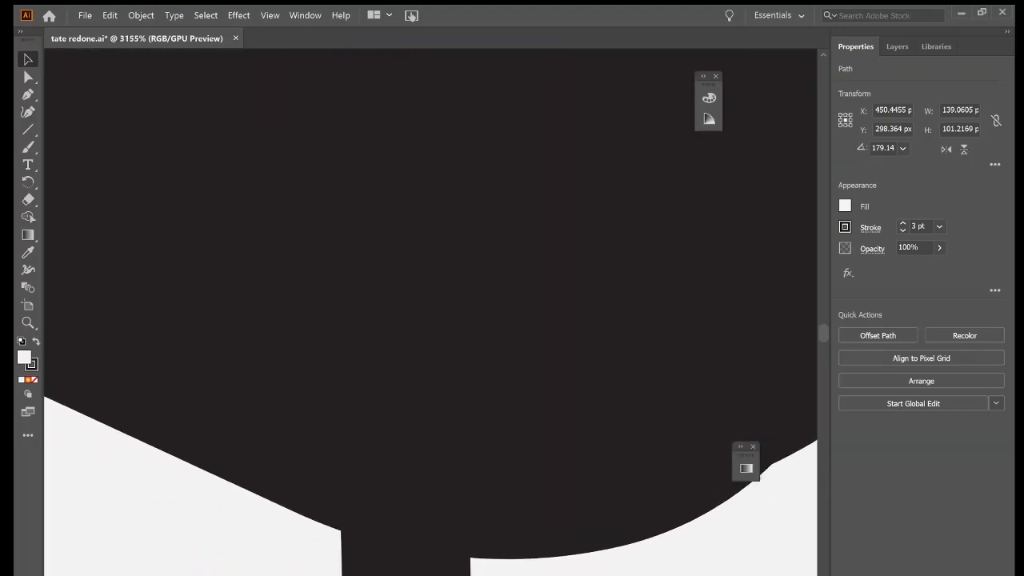
pyautogui.click(113, 459)
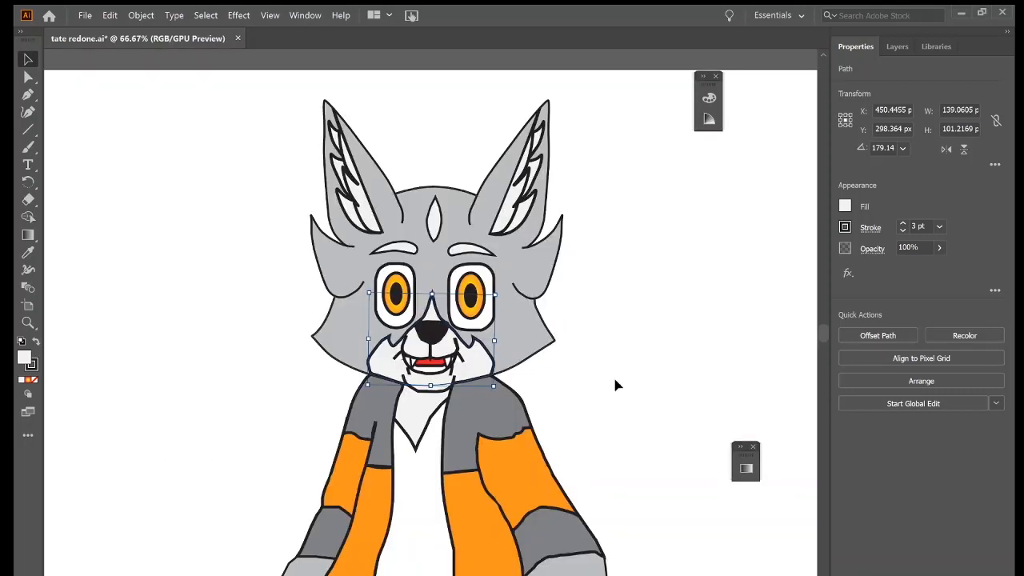
# Set the stroke of the white muzzle shape on the front-facing head to 2 pt again.
pyautogui.click(614, 385)
pyautogui.click(480, 360)
pyautogui.click(903, 231)
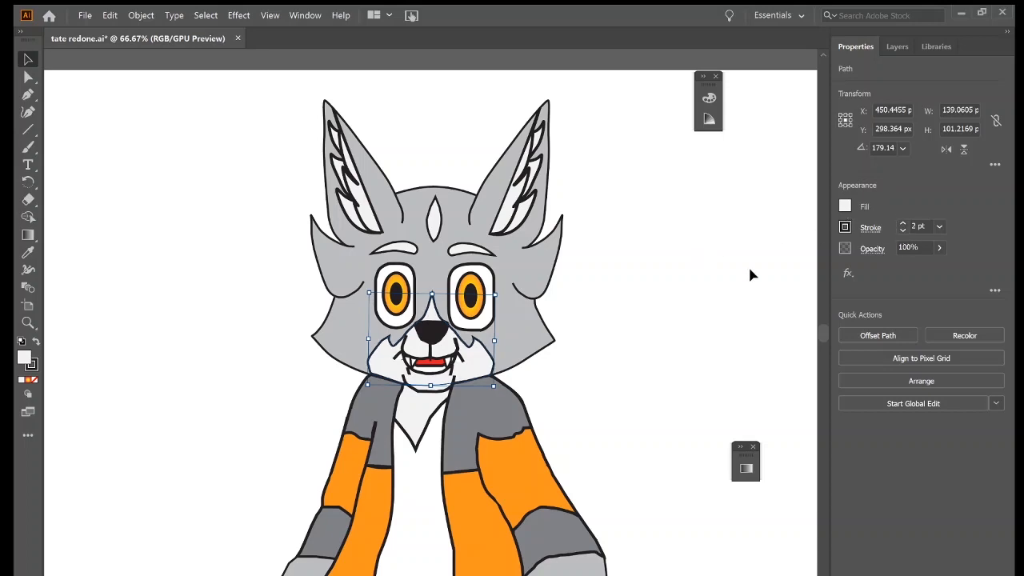
pyautogui.click(778, 281)
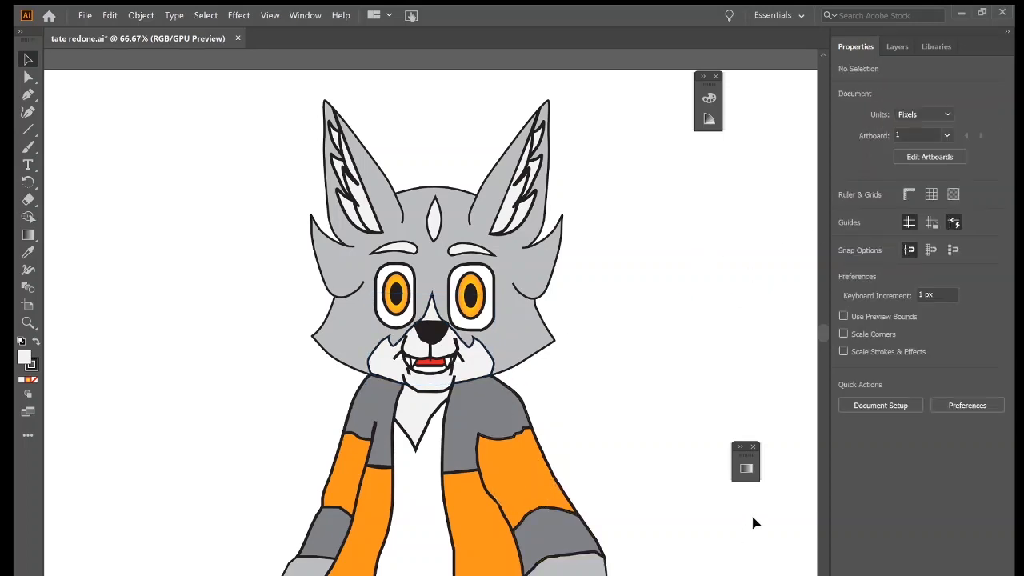
# Set the stroke of both white eye shapes on the front-facing head to 2 pt.
pyautogui.click(491, 326)
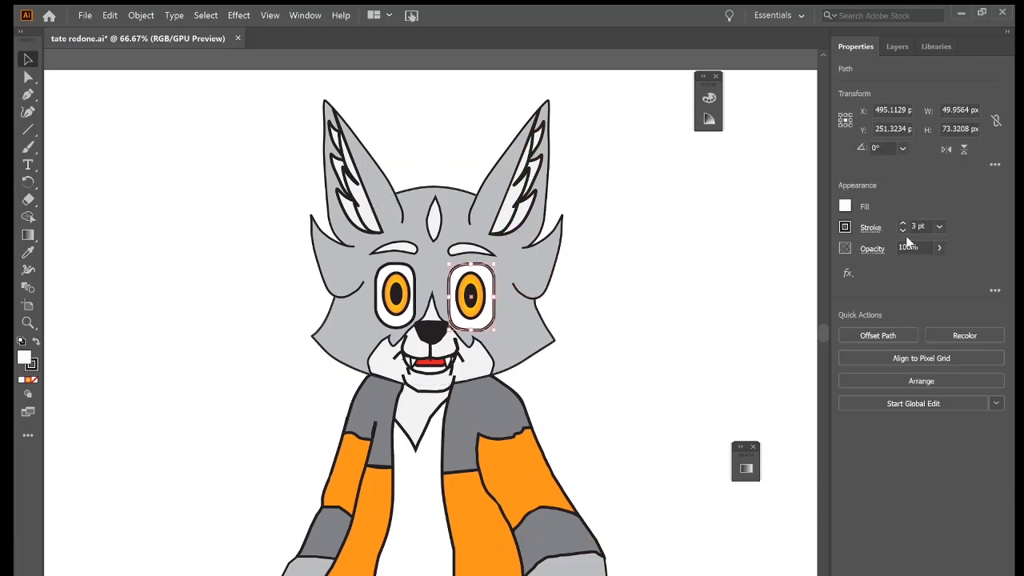
pyautogui.click(902, 231)
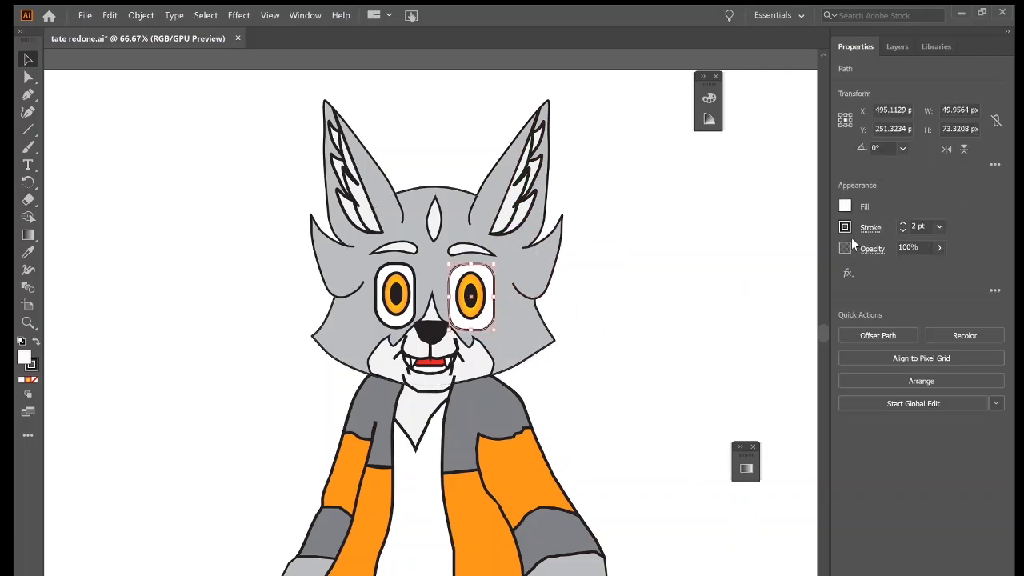
pyautogui.click(404, 320)
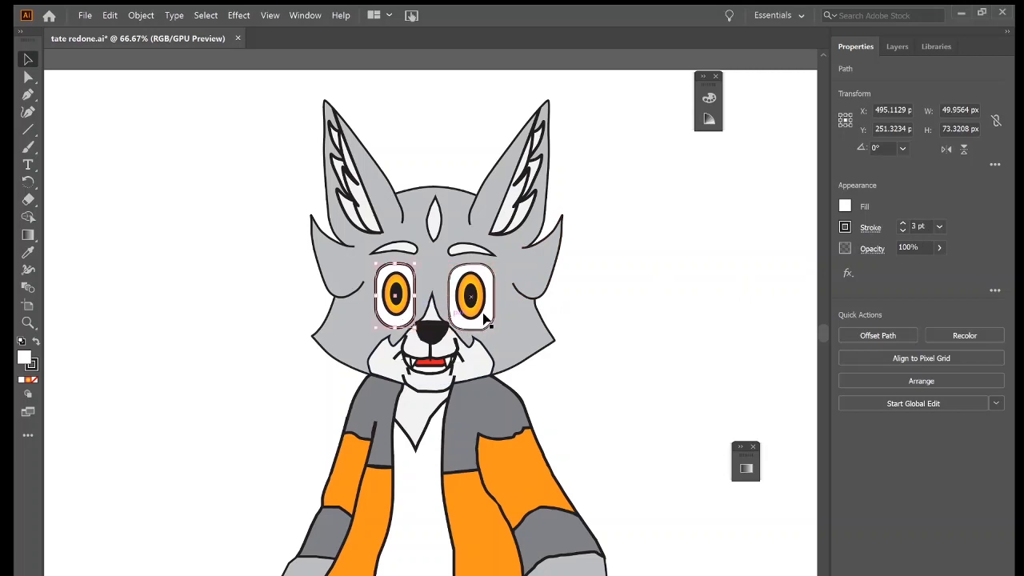
pyautogui.click(902, 231)
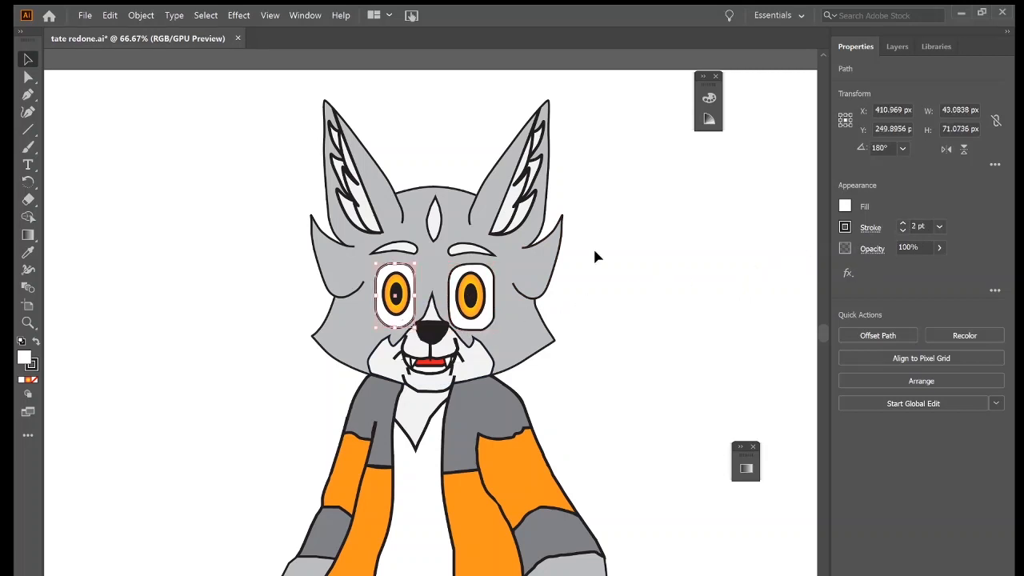
# Set the stroke of the white inner fur shapes in both ears to 2 pt.
pyautogui.click(368, 222)
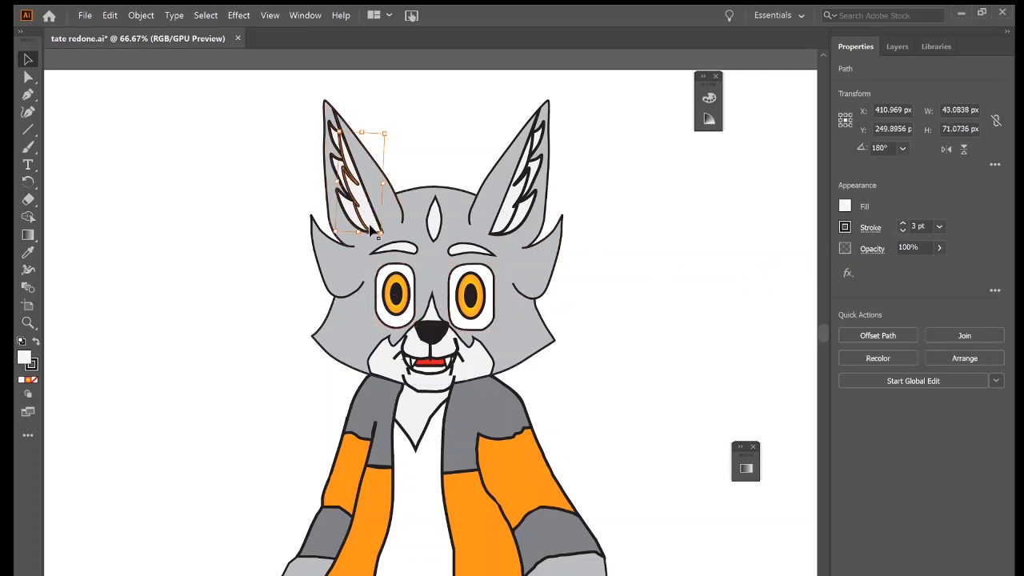
pyautogui.click(904, 231)
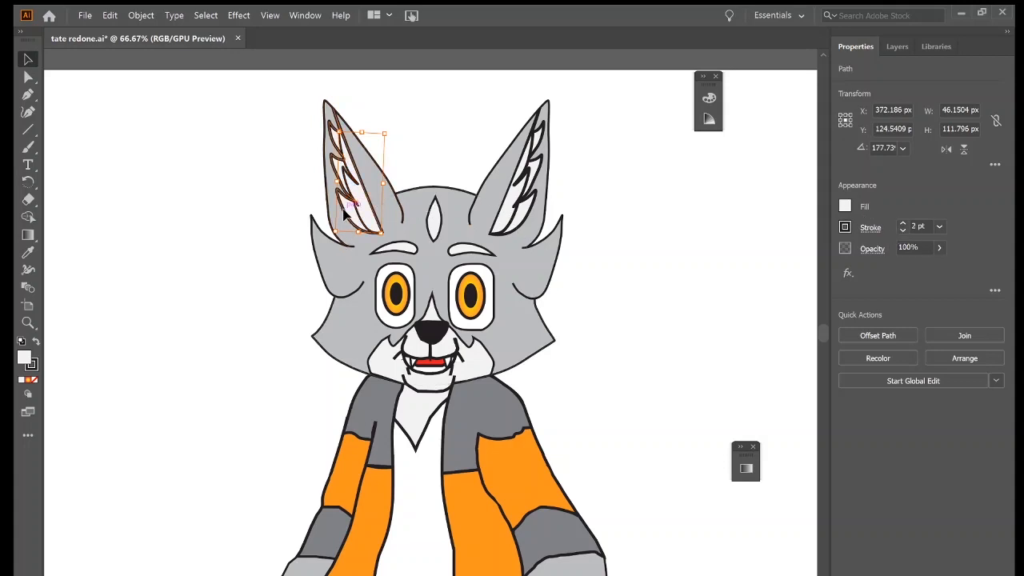
pyautogui.click(345, 215)
pyautogui.click(903, 231)
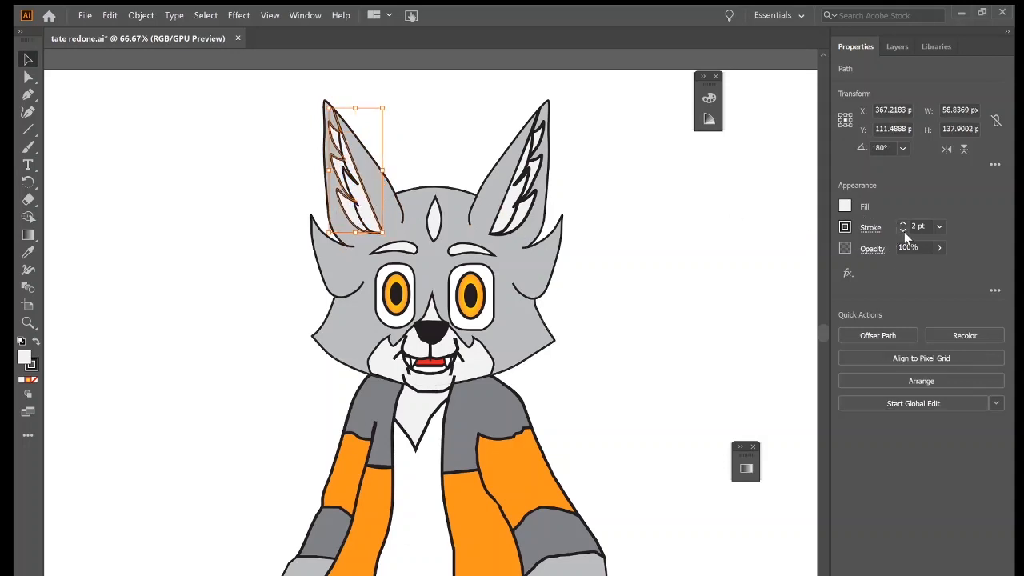
pyautogui.click(527, 229)
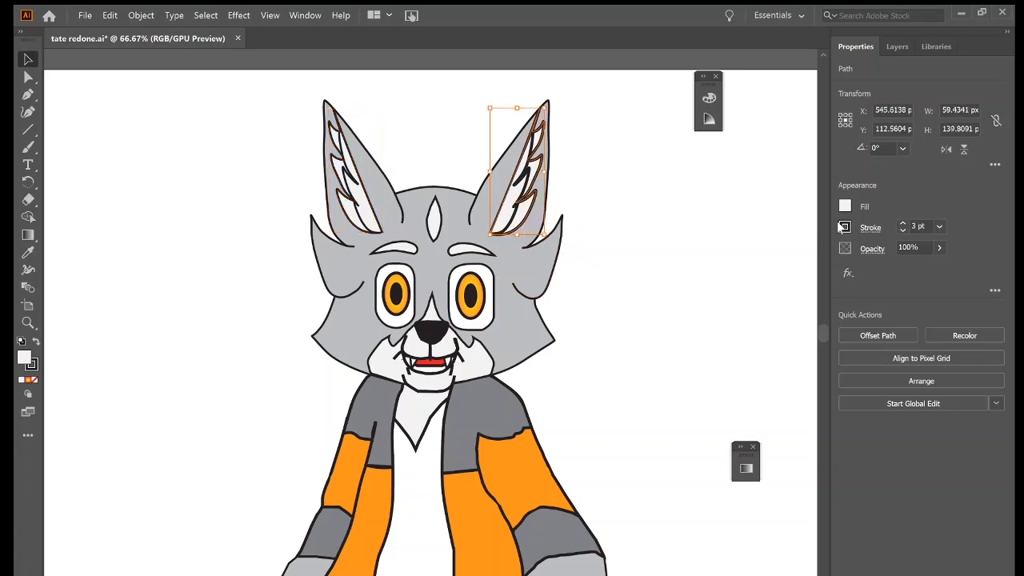
pyautogui.click(904, 231)
pyautogui.click(518, 210)
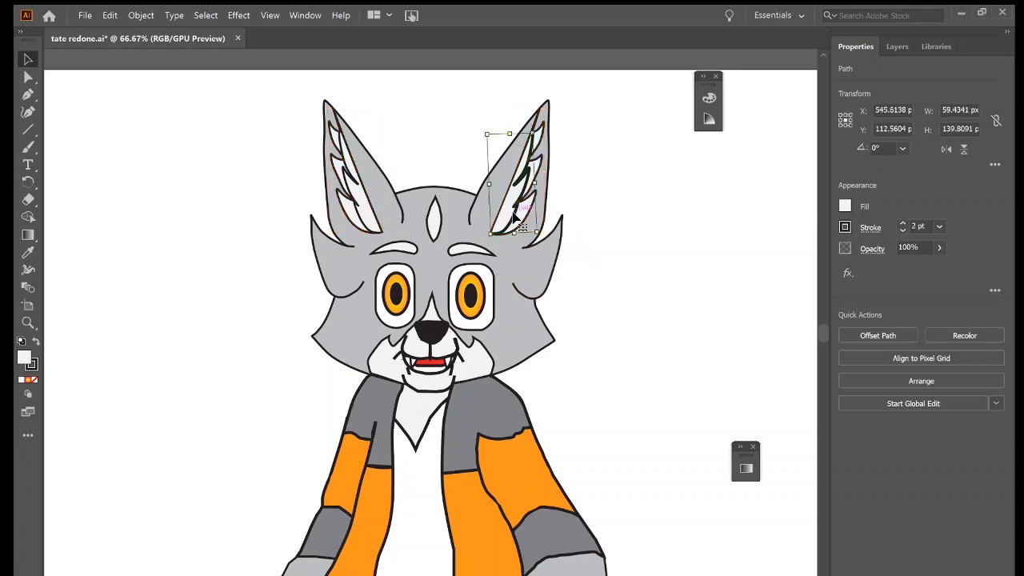
pyautogui.click(902, 231)
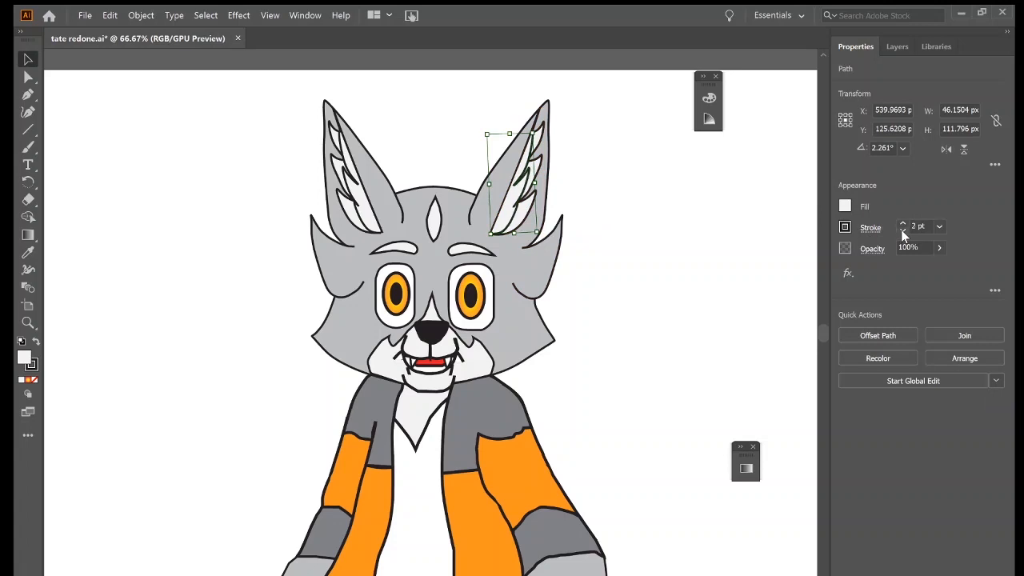
# Set the stroke of both orange iris ellipses to 2 pt.
pyautogui.click(482, 318)
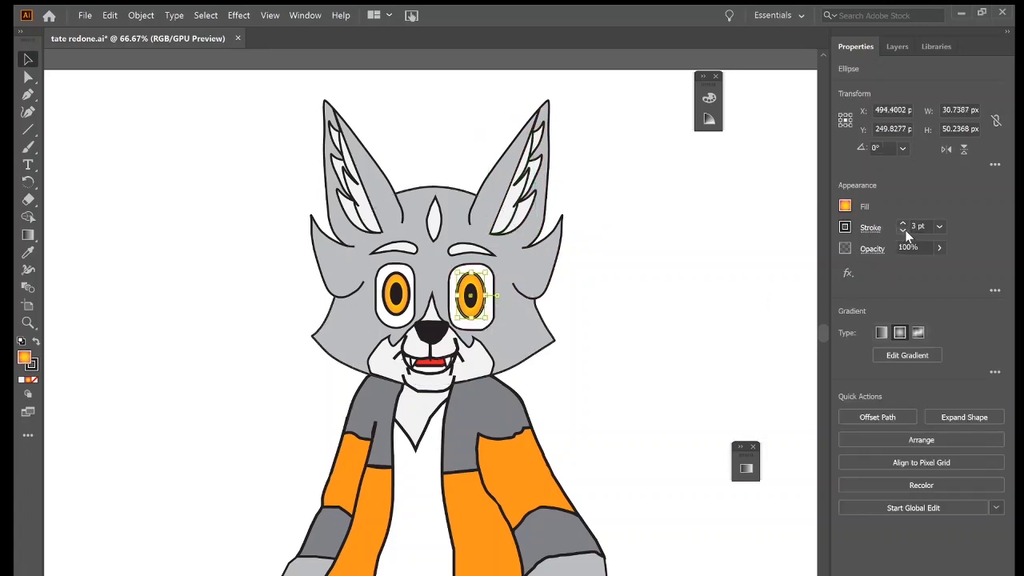
pyautogui.click(396, 294)
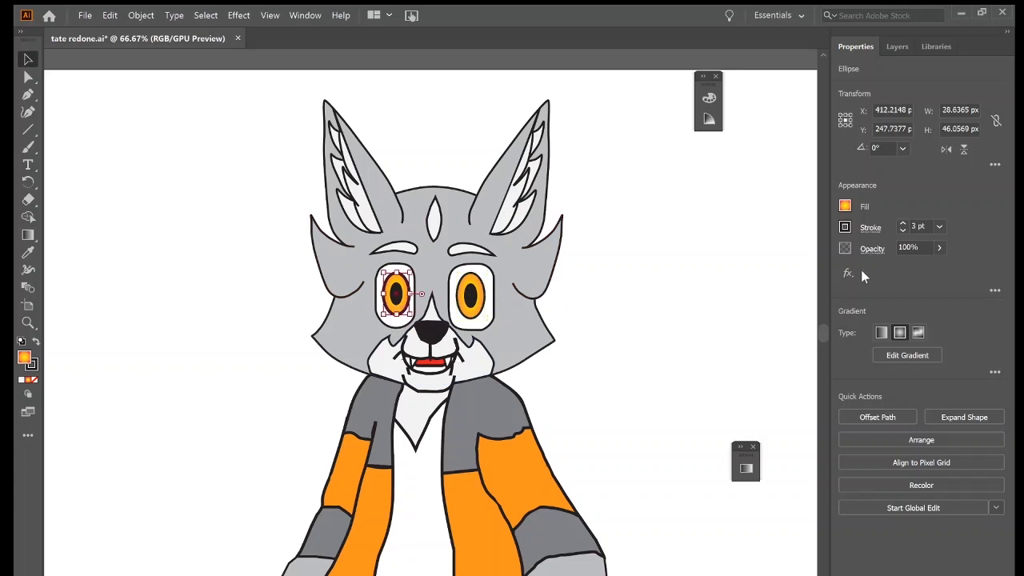
pyautogui.click(901, 232)
pyautogui.click(788, 312)
# Set the grey tail shape's stroke to 2 pt and check the stroke weight of its short fur lines.
pyautogui.scroll(-5, 560, 526)
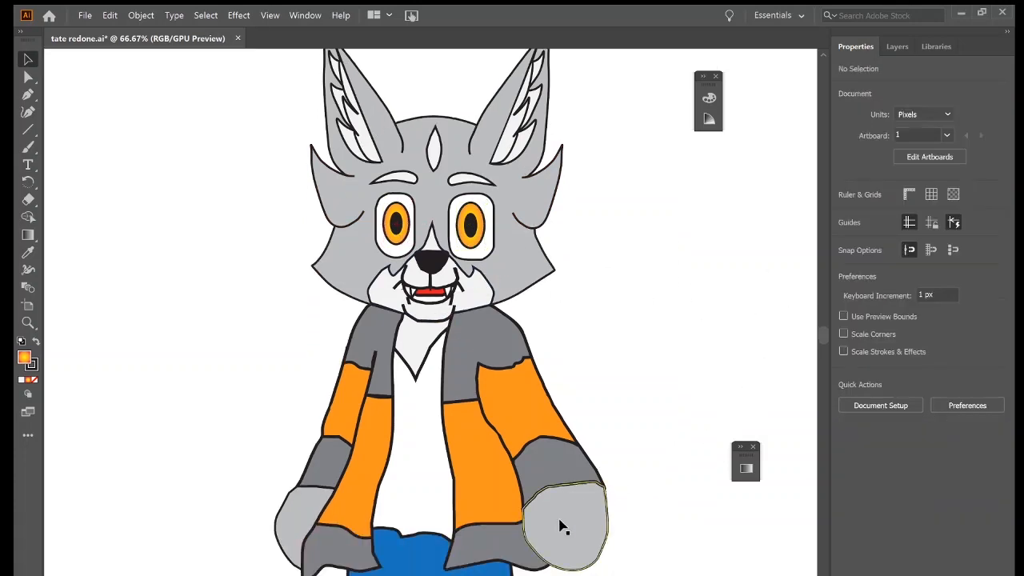
pyautogui.click(528, 547)
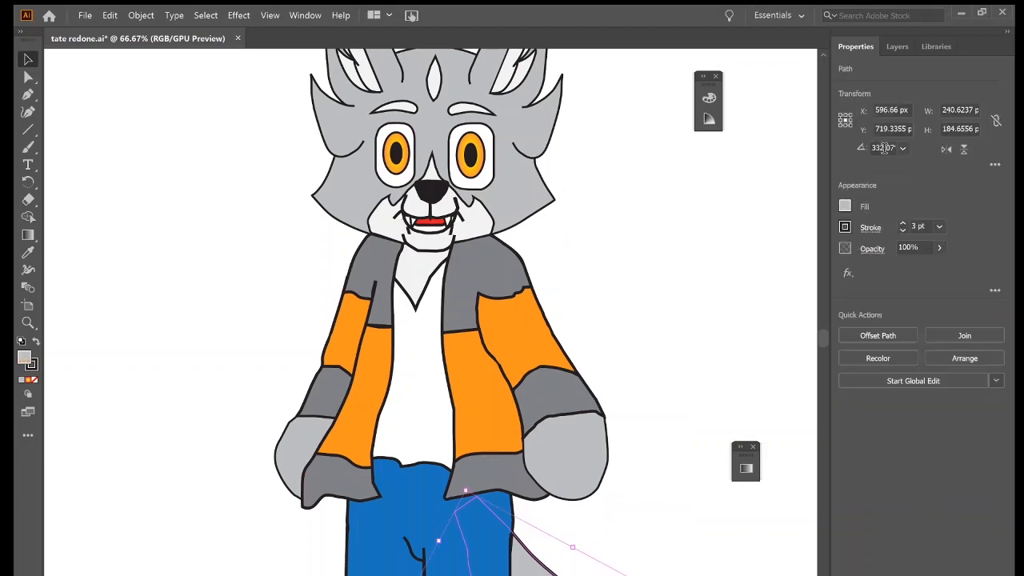
pyautogui.click(902, 232)
pyautogui.click(592, 379)
pyautogui.scroll(-8, 640, 404)
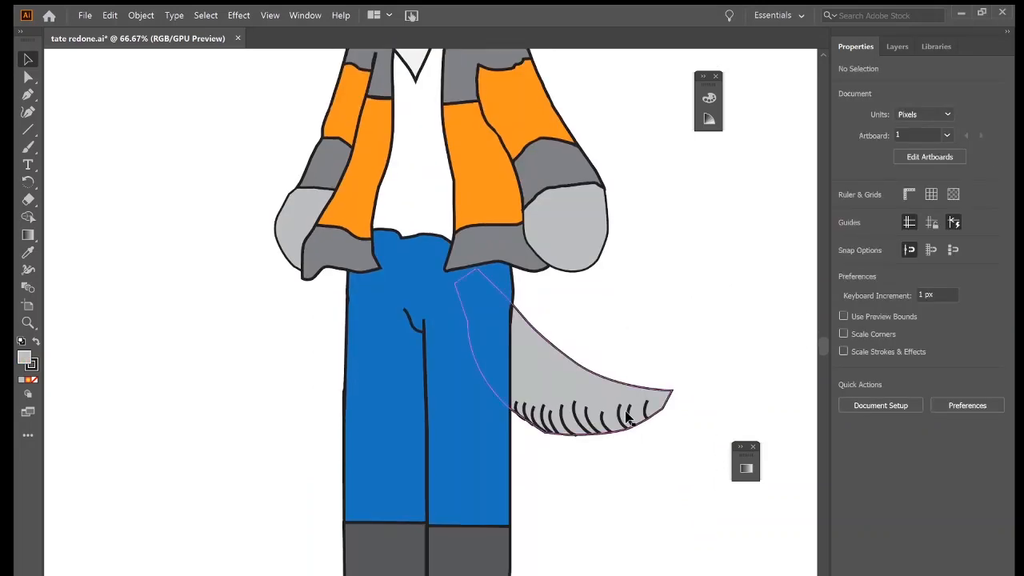
pyautogui.click(583, 416)
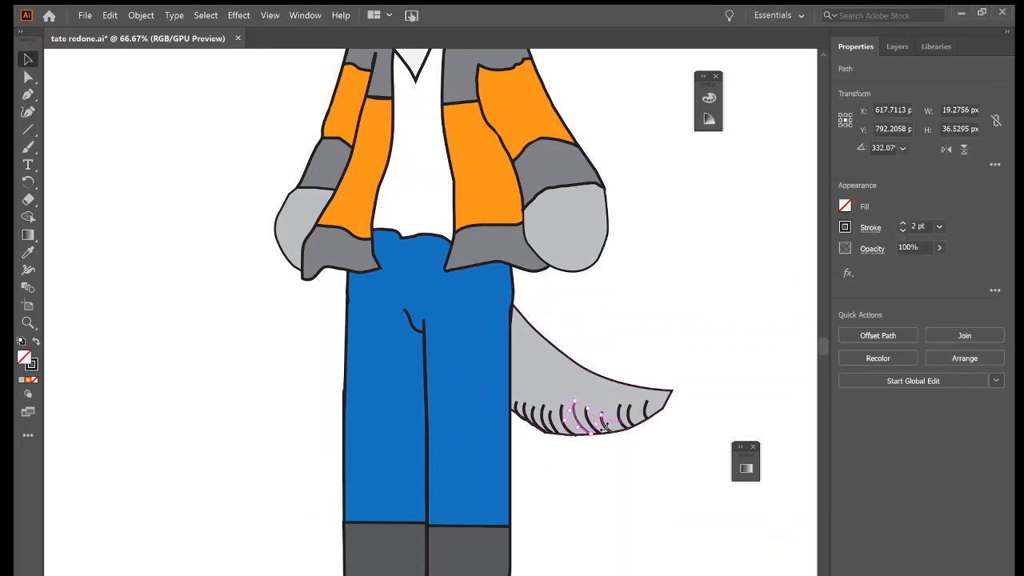
pyautogui.click(730, 403)
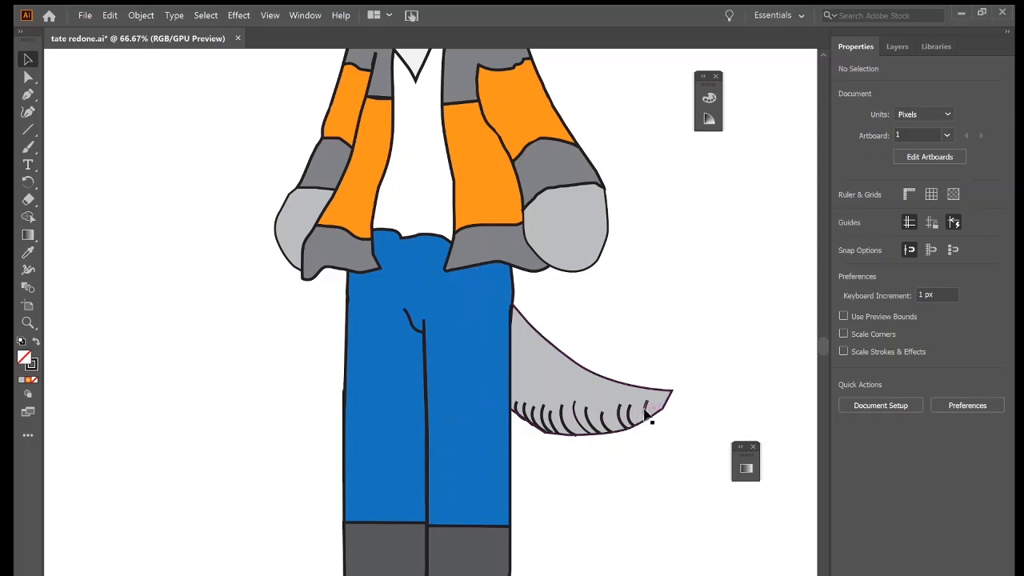
# Save tate redone.ai under its current name, accepting the legacy format.
pyautogui.scroll(8, 661, 303)
pyautogui.scroll(4, 657, 309)
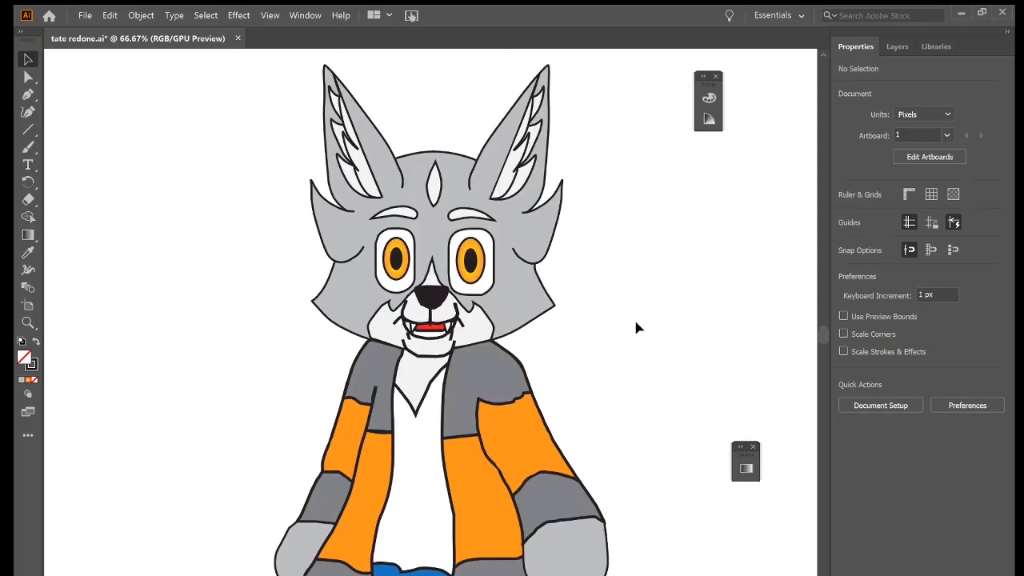
pyautogui.click(85, 17)
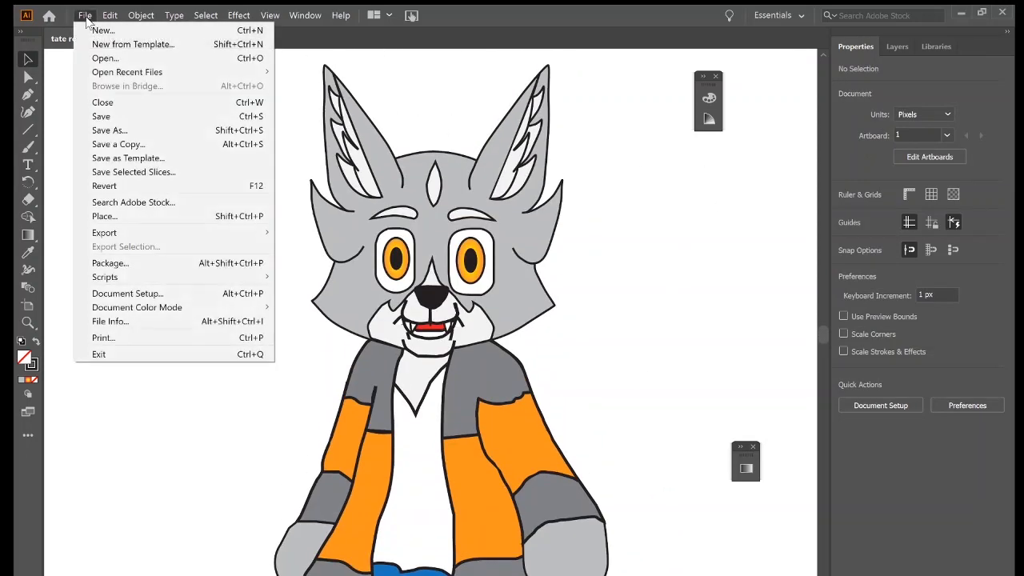
pyautogui.click(116, 118)
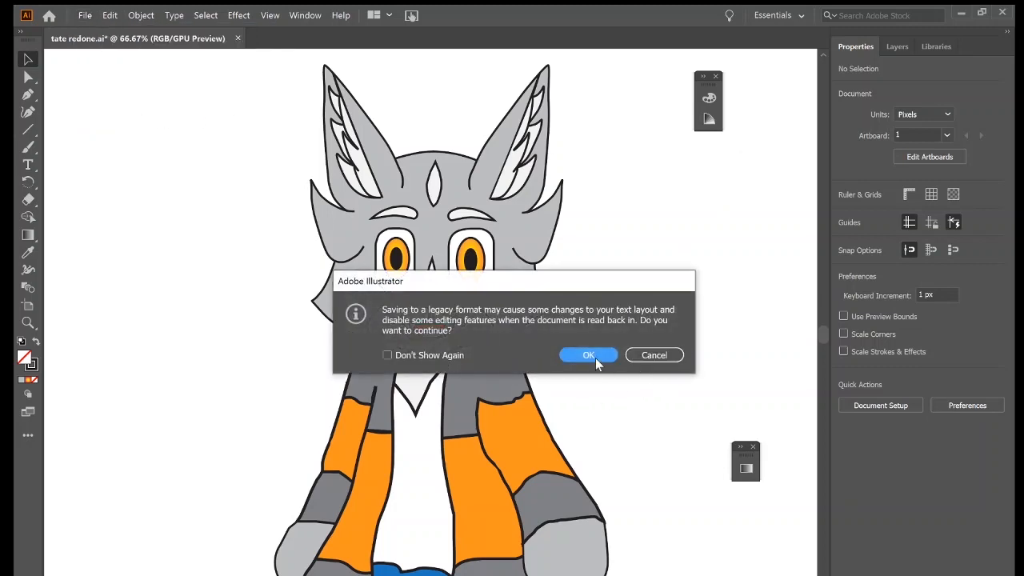
pyautogui.click(595, 358)
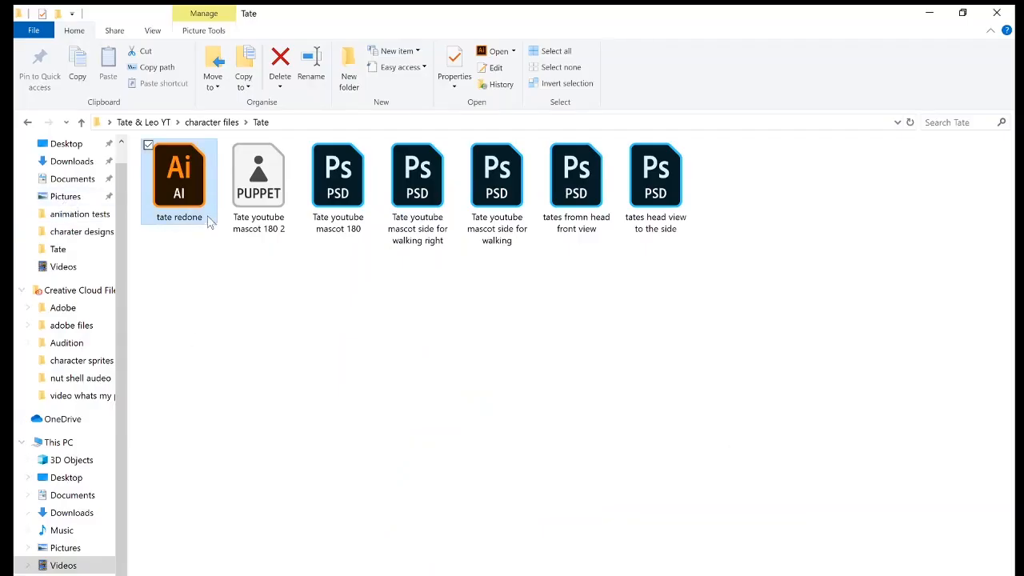
# Minimize the Tate folder window and launch Adobe Character Animator 2020 from the desktop.
pyautogui.click(933, 12)
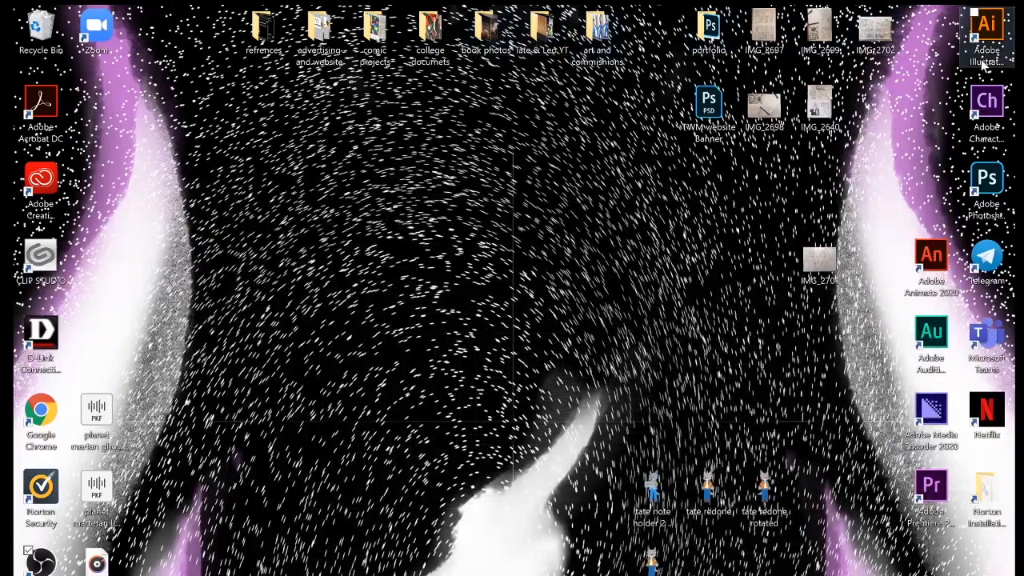
pyautogui.doubleClick(992, 126)
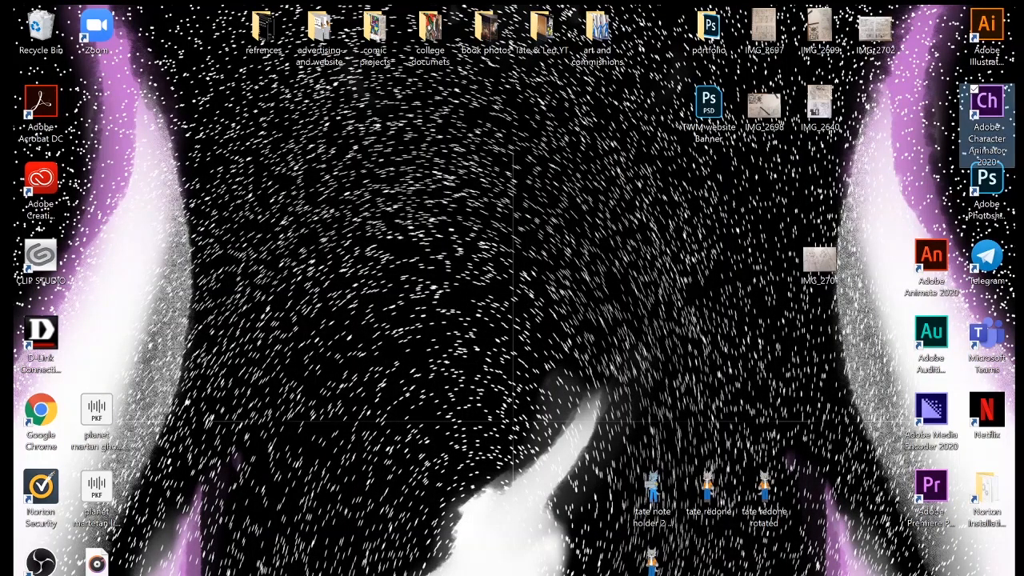
pyautogui.moveTo(490, 575)
pyautogui.click(475, 570)
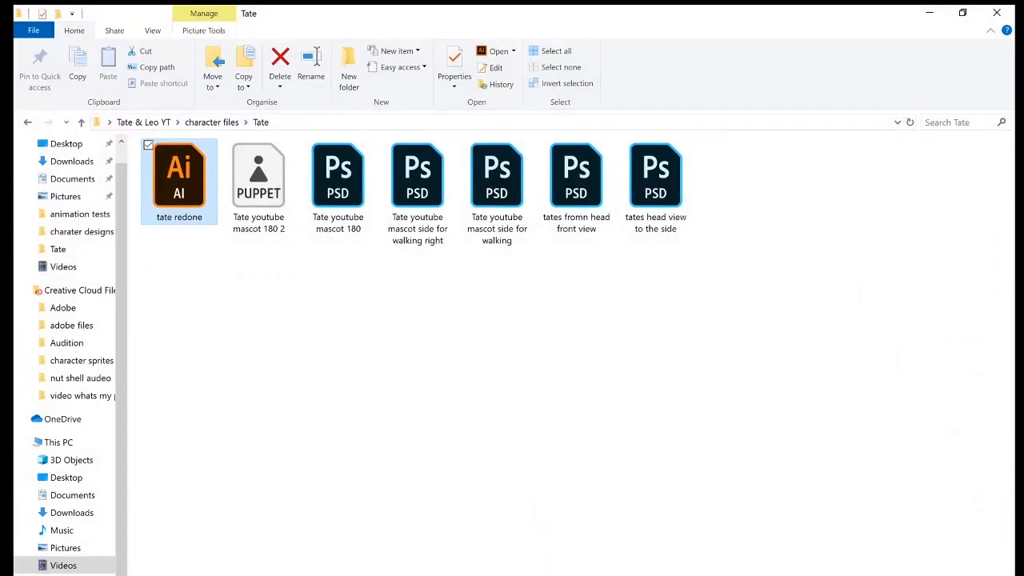
pyautogui.click(784, 575)
pyautogui.click(1015, 575)
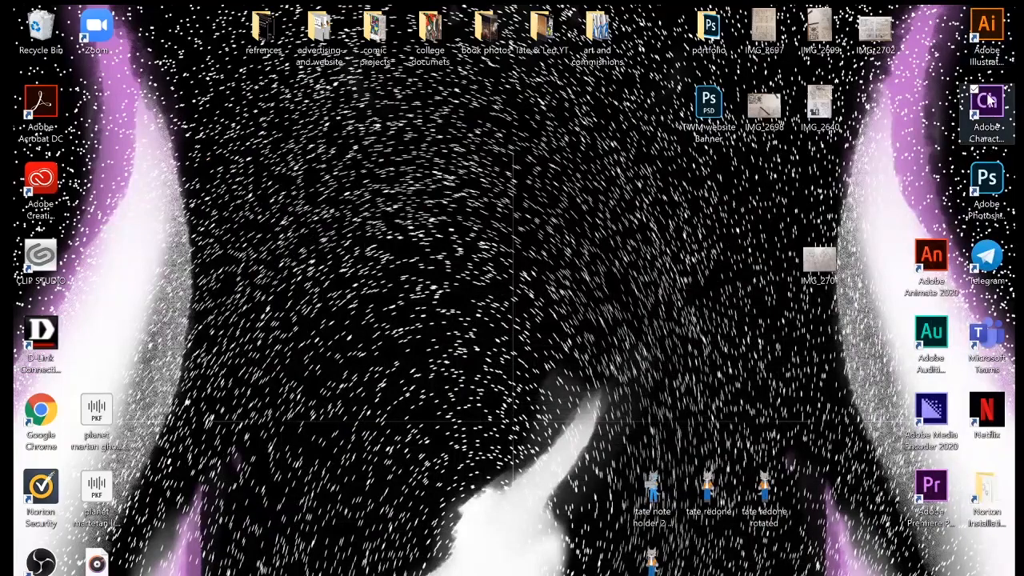
pyautogui.doubleClick(989, 105)
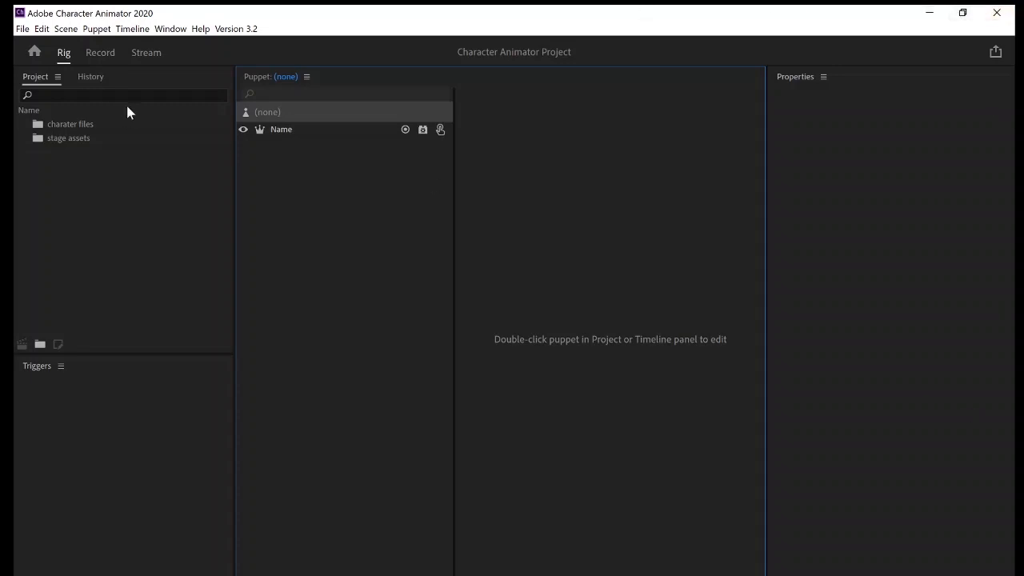
# Switch to File Explorer, browse to the stage assets folder inside Tate & Leo YT and display its files as large icons.
pyautogui.click(91, 128)
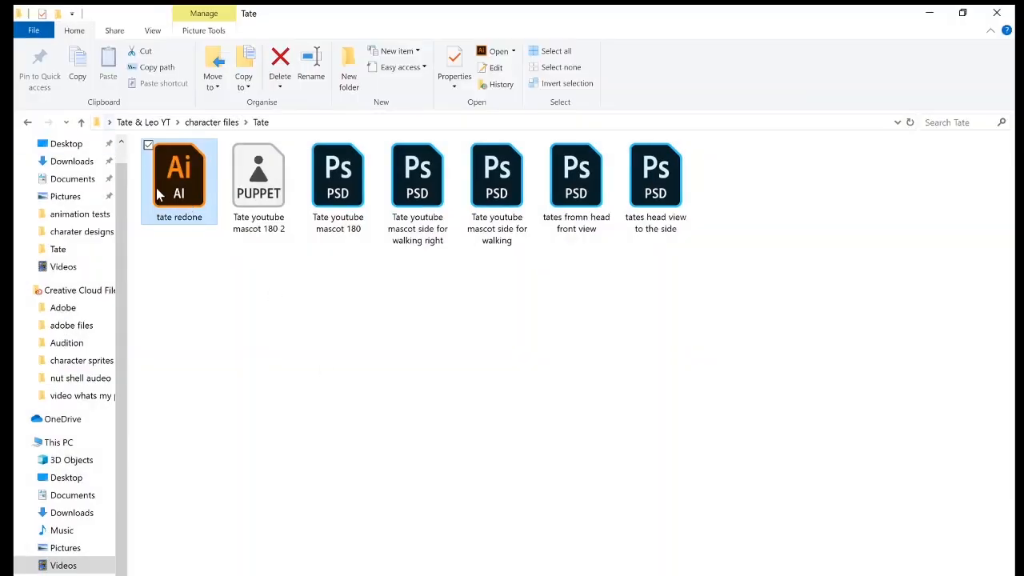
pyautogui.click(27, 122)
pyautogui.click(27, 123)
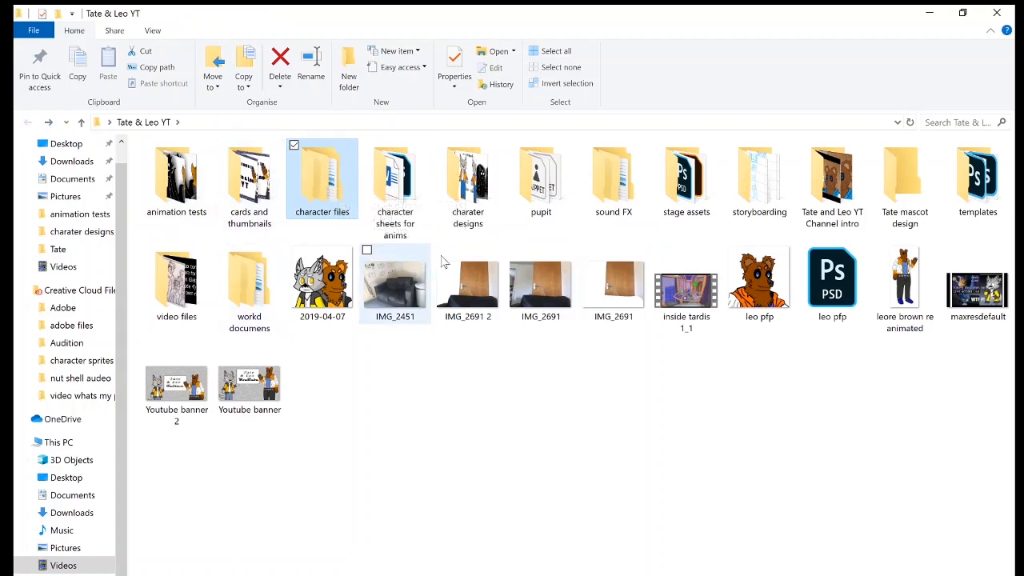
pyautogui.doubleClick(695, 180)
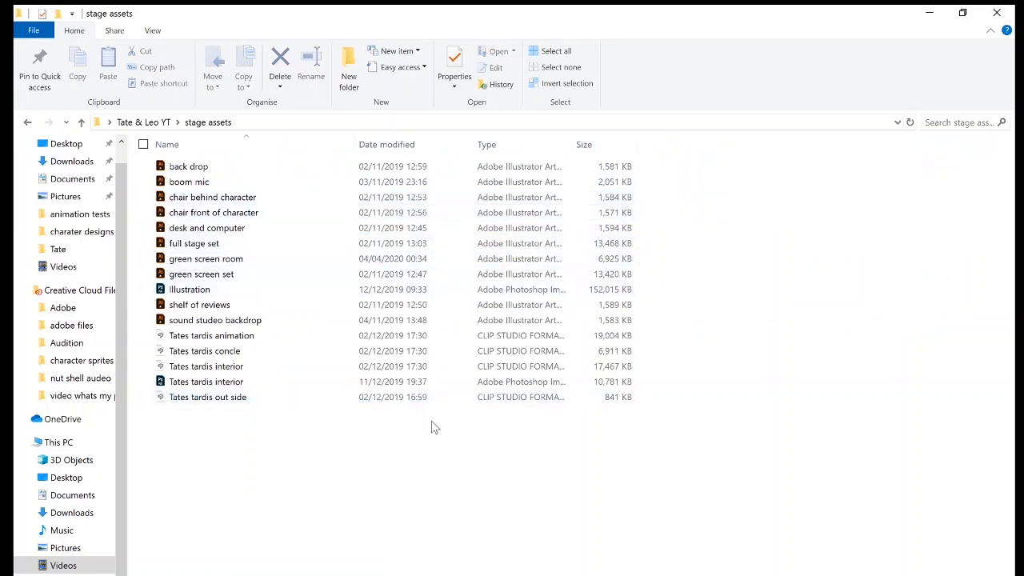
pyautogui.scroll(3, 414, 407)
pyautogui.scroll(3, 414, 411)
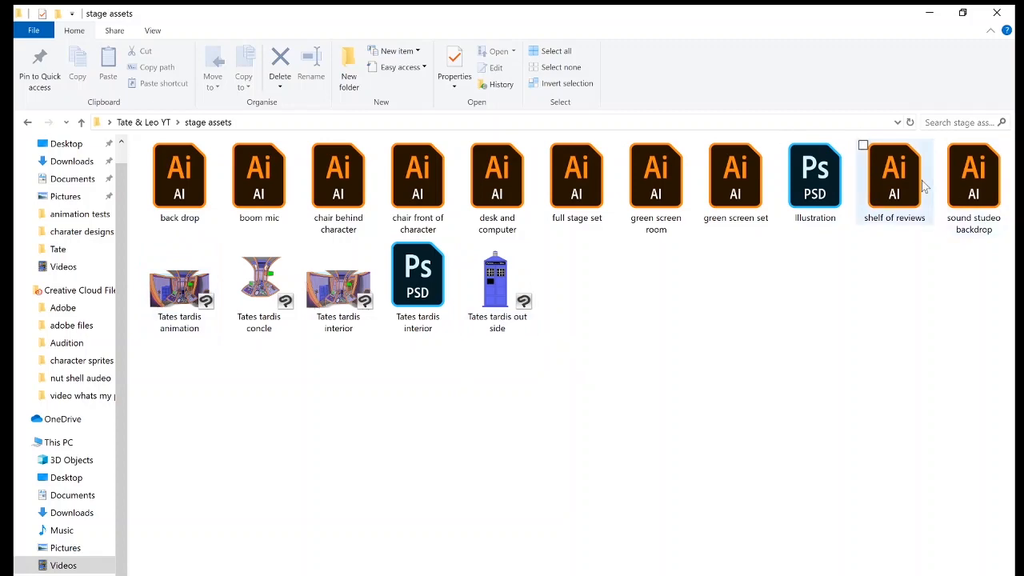
# View the boom mic artwork in Illustrator, dismiss the floating Gradient panel, close Illustrator and return to the Tate & Leo YT folder.
pyautogui.doubleClick(260, 177)
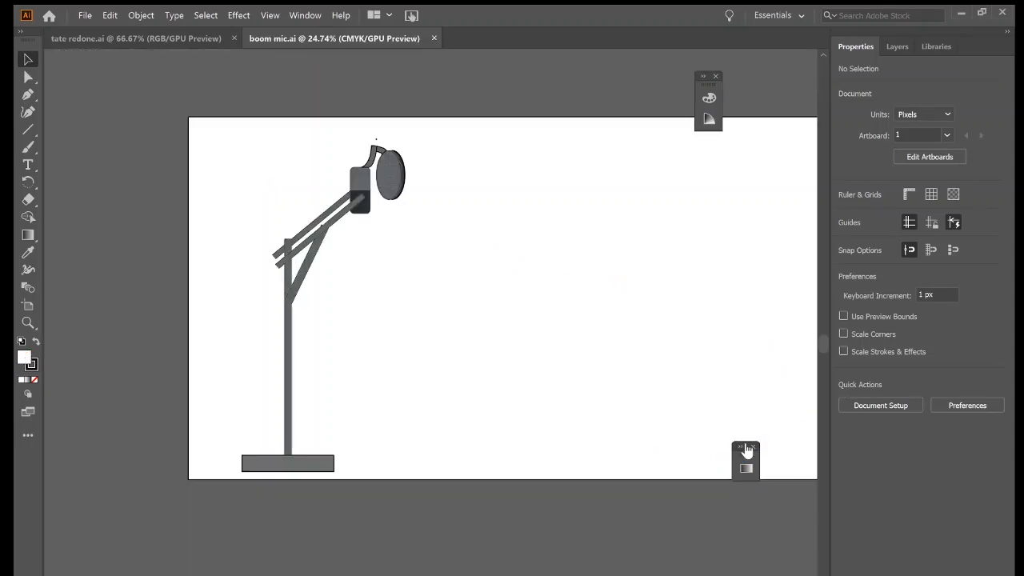
pyautogui.click(742, 449)
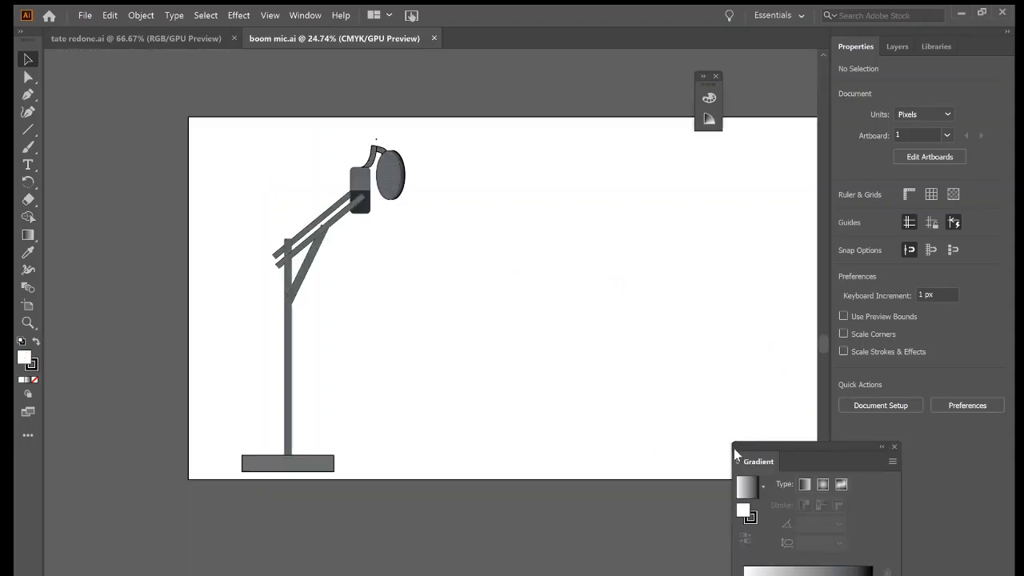
pyautogui.click(894, 447)
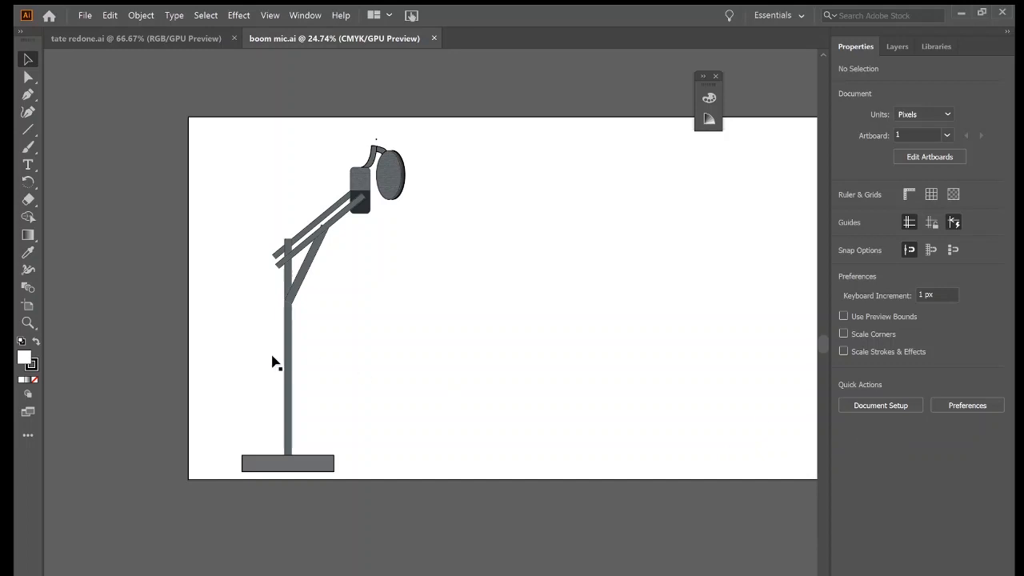
pyautogui.click(1003, 12)
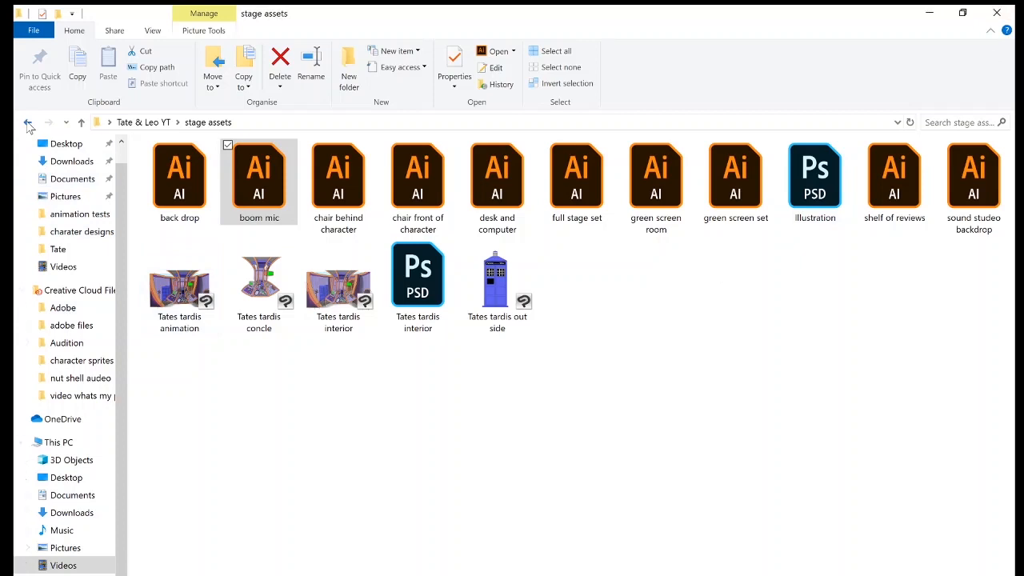
pyautogui.click(27, 122)
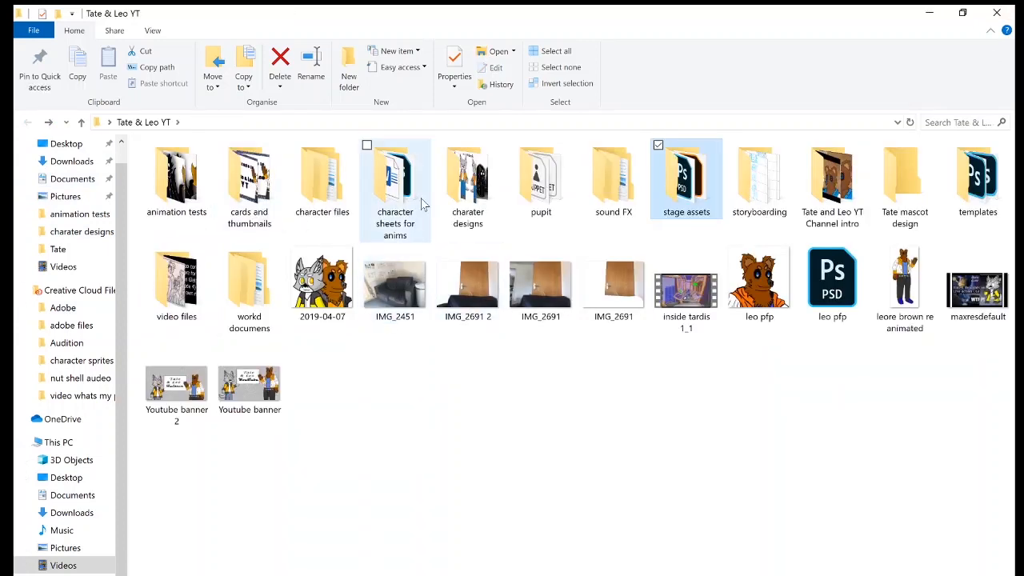
# Switch to Character Animator, start an import and browse to the Tate folder inside Tate & Leo YT's character files.
pyautogui.hotkey('alt', 'Tab')
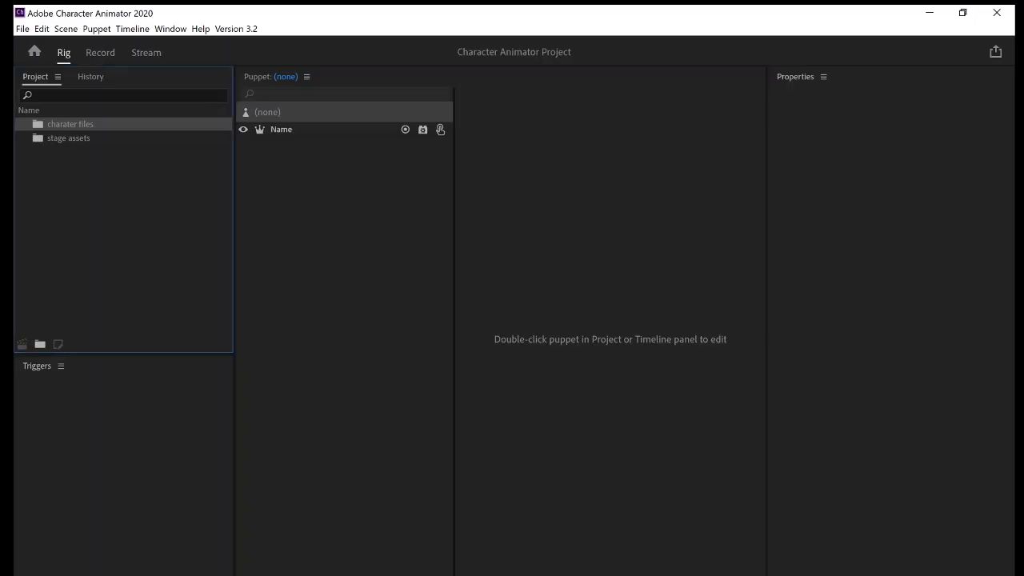
pyautogui.click(23, 29)
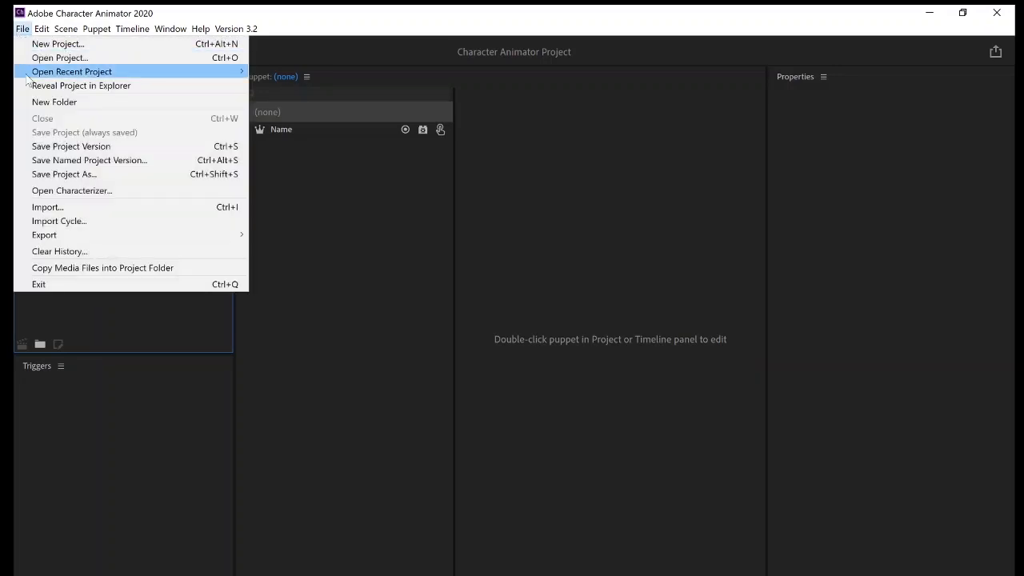
pyautogui.click(90, 209)
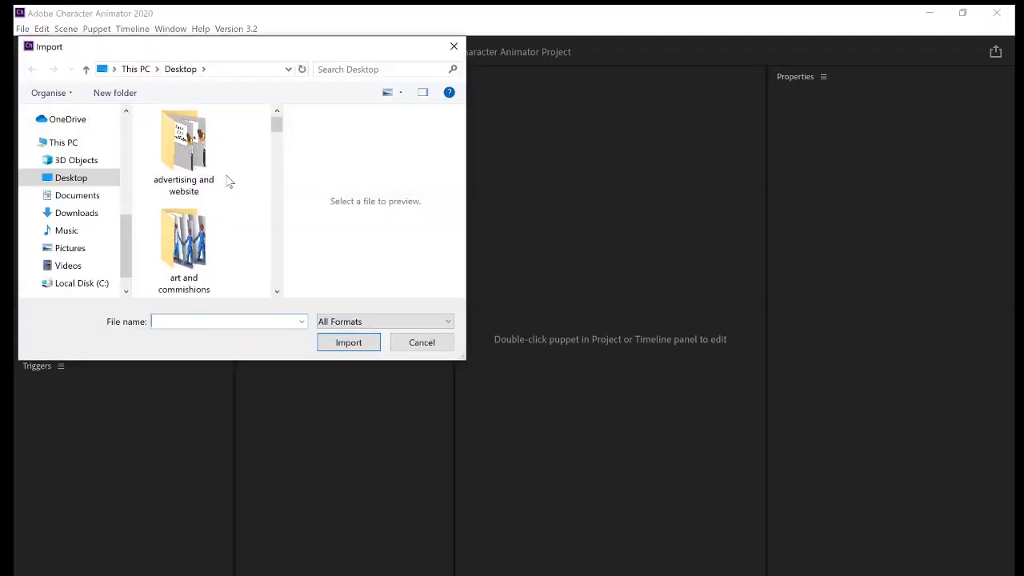
pyautogui.scroll(-3, 227, 181)
pyautogui.scroll(2, 226, 181)
pyautogui.scroll(-7, 226, 181)
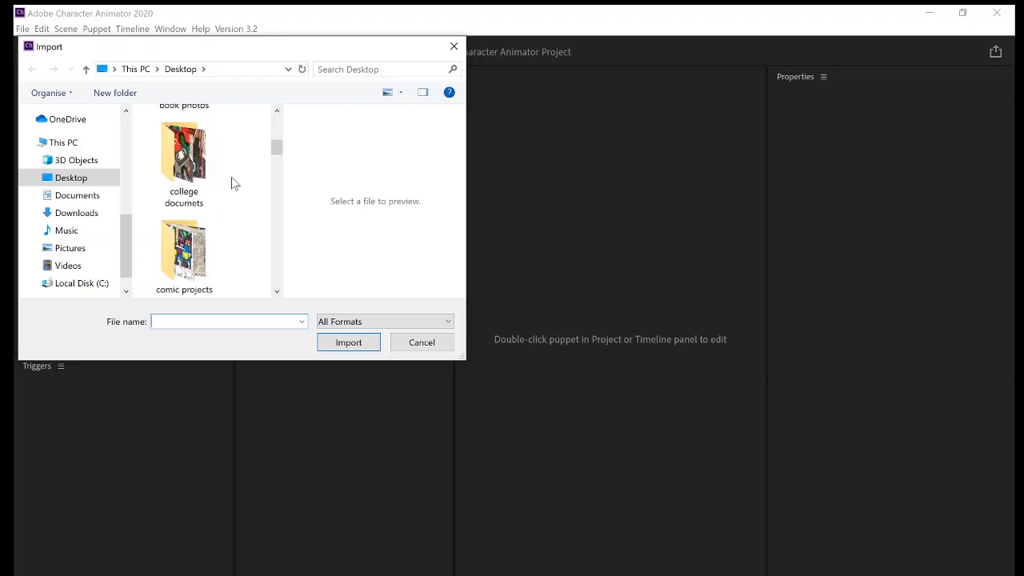
pyautogui.click(192, 168)
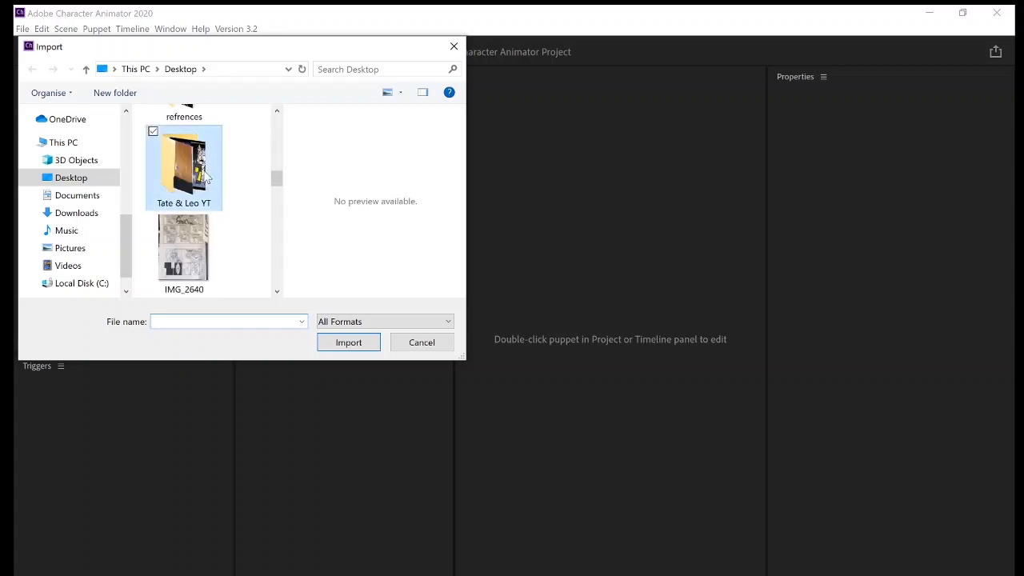
pyautogui.doubleClick(204, 175)
pyautogui.doubleClick(206, 171)
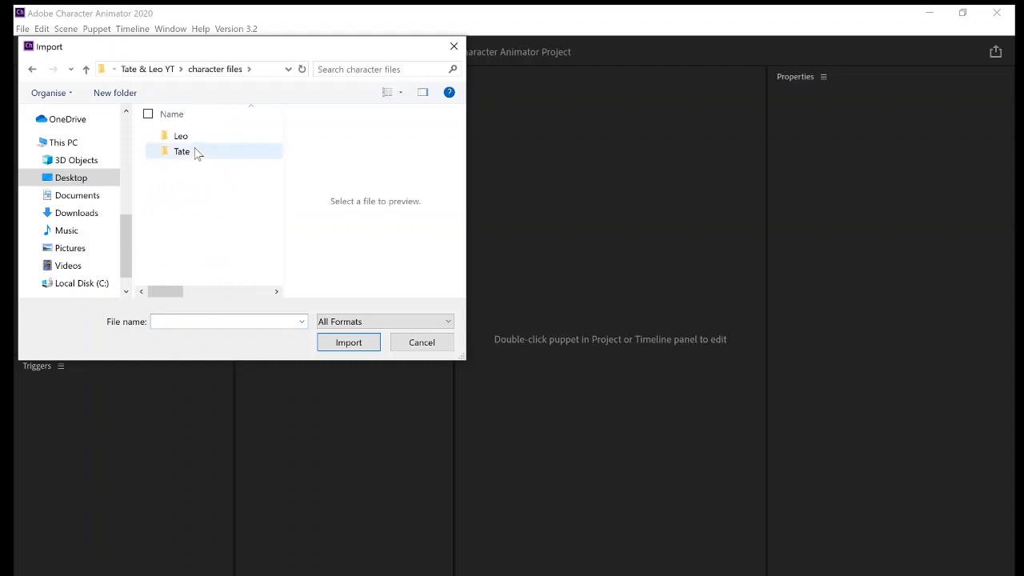
pyautogui.doubleClick(197, 152)
# Look through the Tate folder's files and import the tate redone Illustrator file into the project.
pyautogui.scroll(-3, 258, 216)
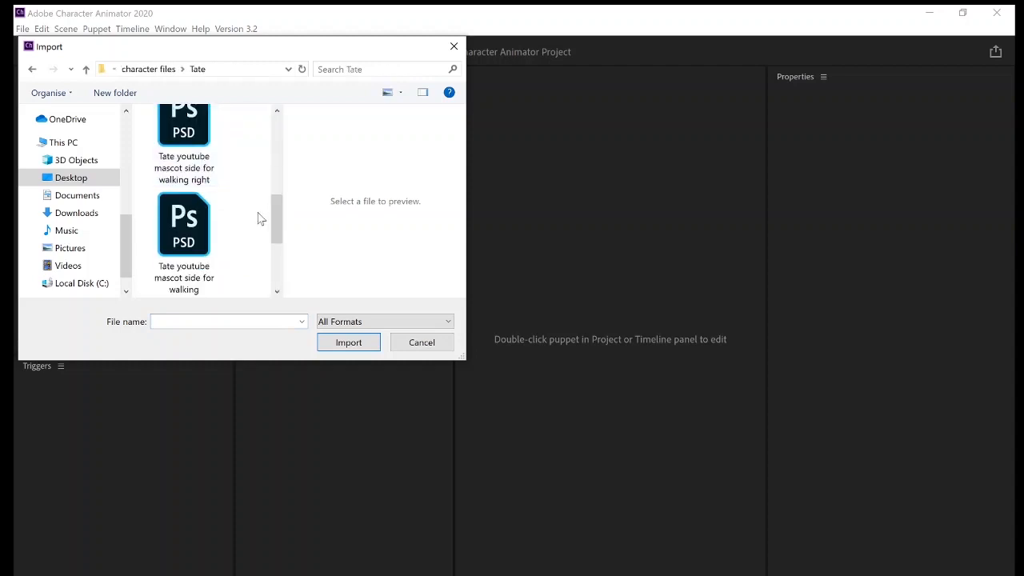
pyautogui.scroll(3, 240, 232)
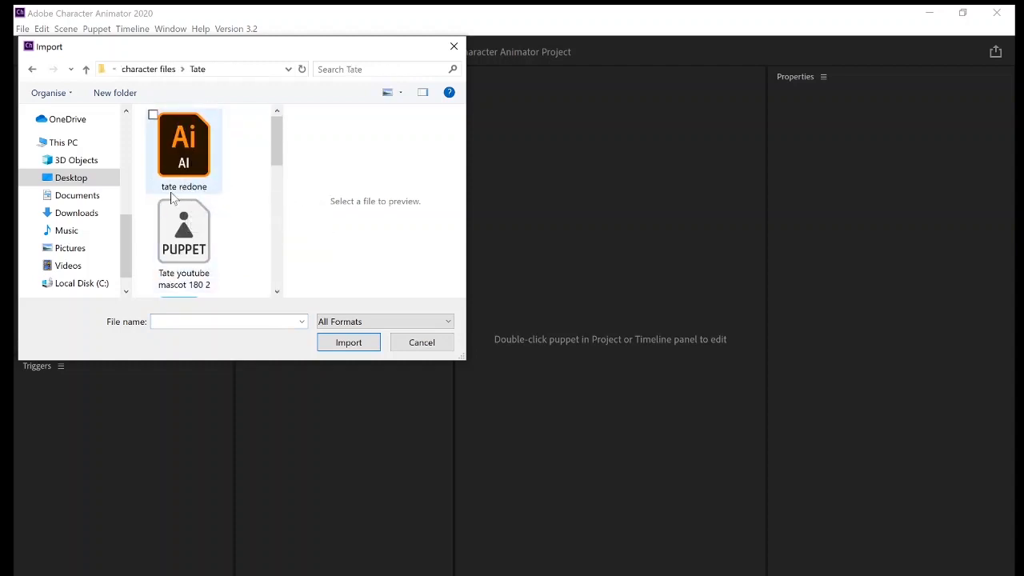
pyautogui.scroll(-1, 160, 182)
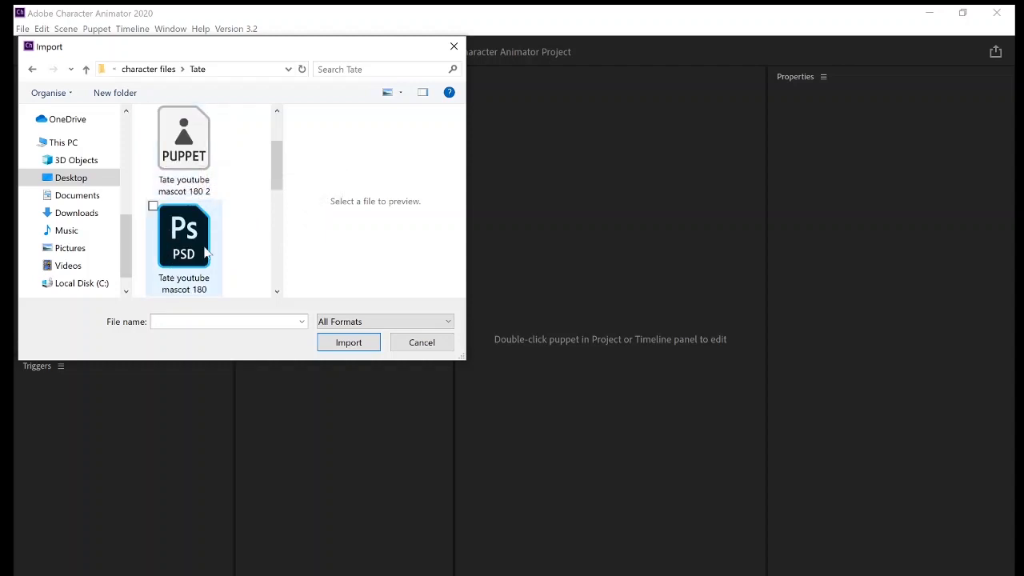
pyautogui.scroll(1, 197, 253)
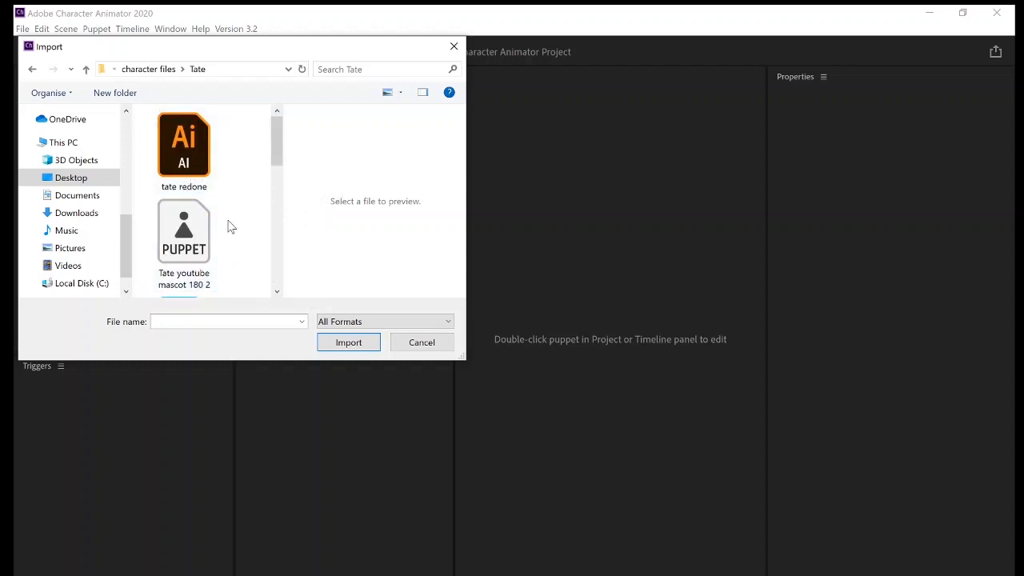
pyautogui.scroll(-2, 232, 224)
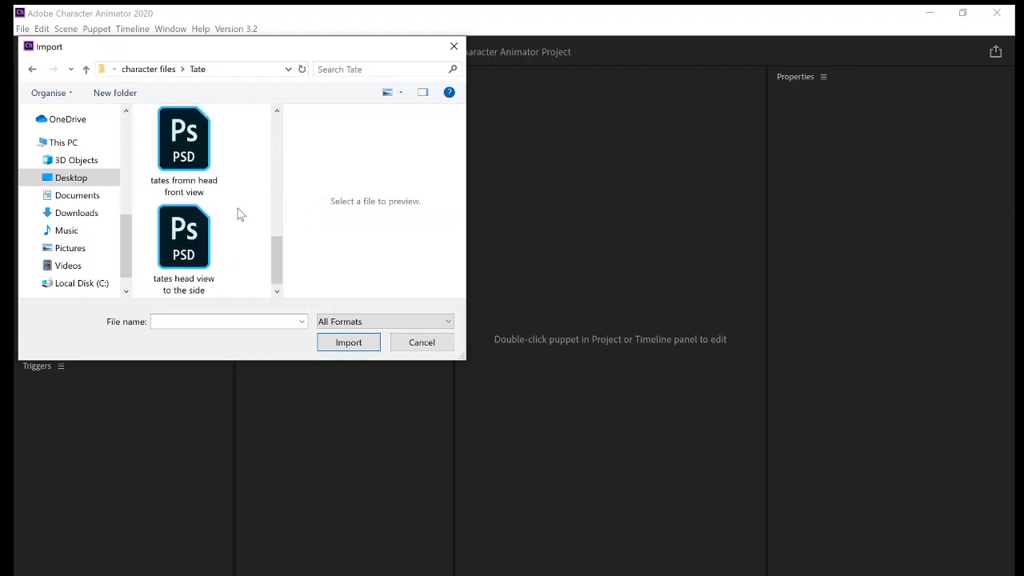
pyautogui.scroll(2, 238, 216)
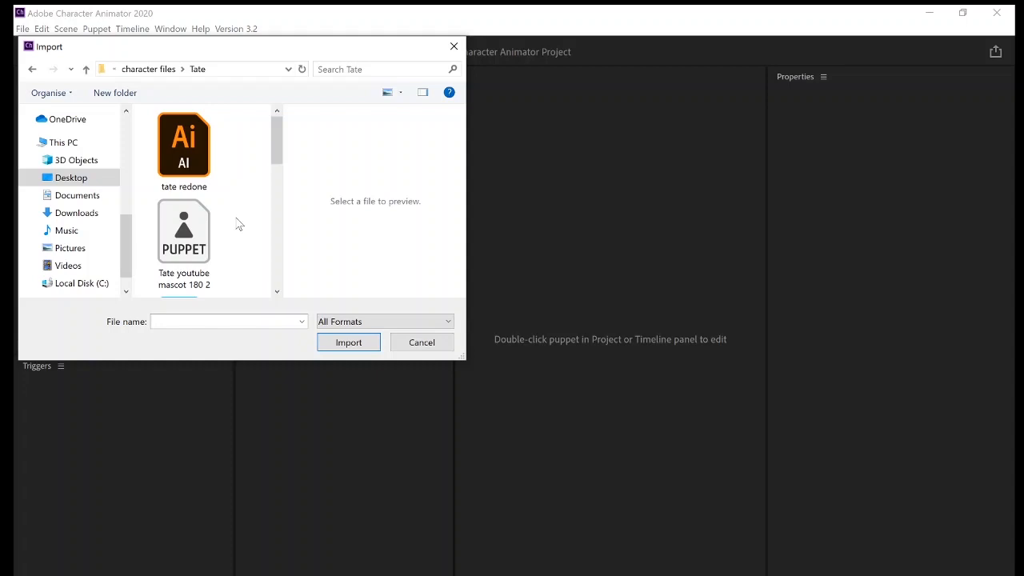
pyautogui.doubleClick(216, 144)
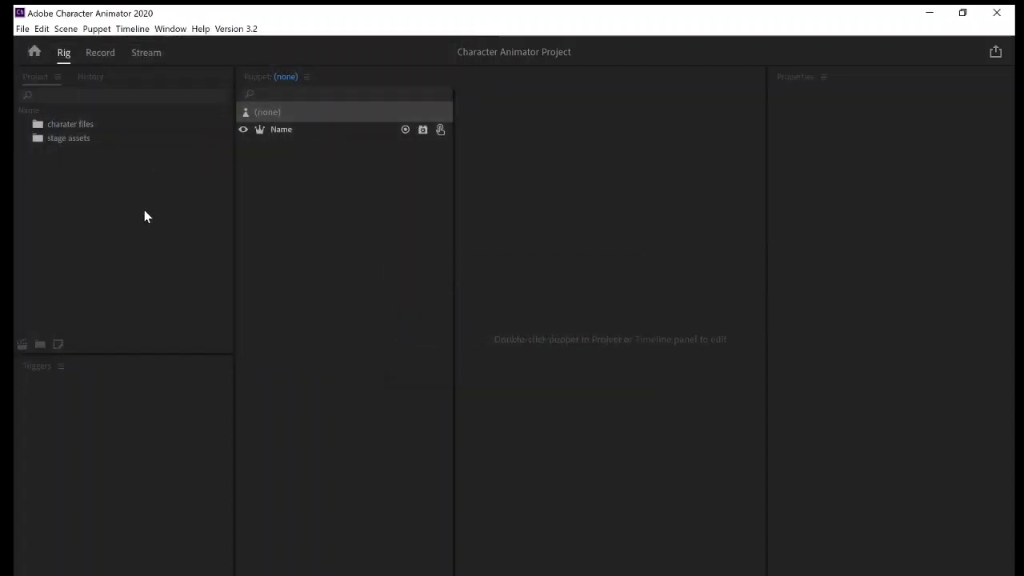
# Place the imported tate redone artwork in a new puppet and expand its Character and Body groups.
pyautogui.moveTo(76, 154); pyautogui.dragTo(288, 189)
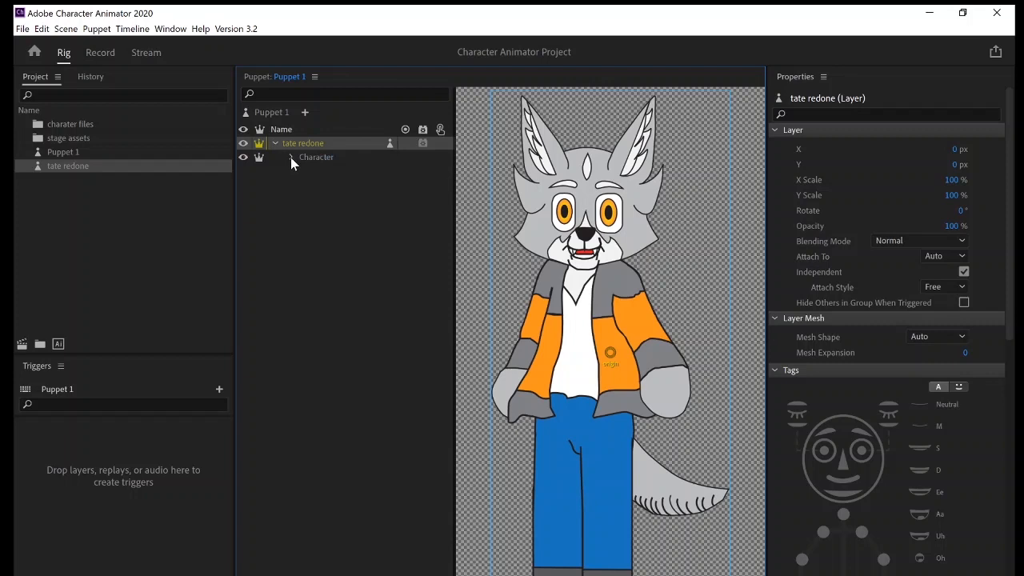
pyautogui.click(290, 157)
pyautogui.click(309, 185)
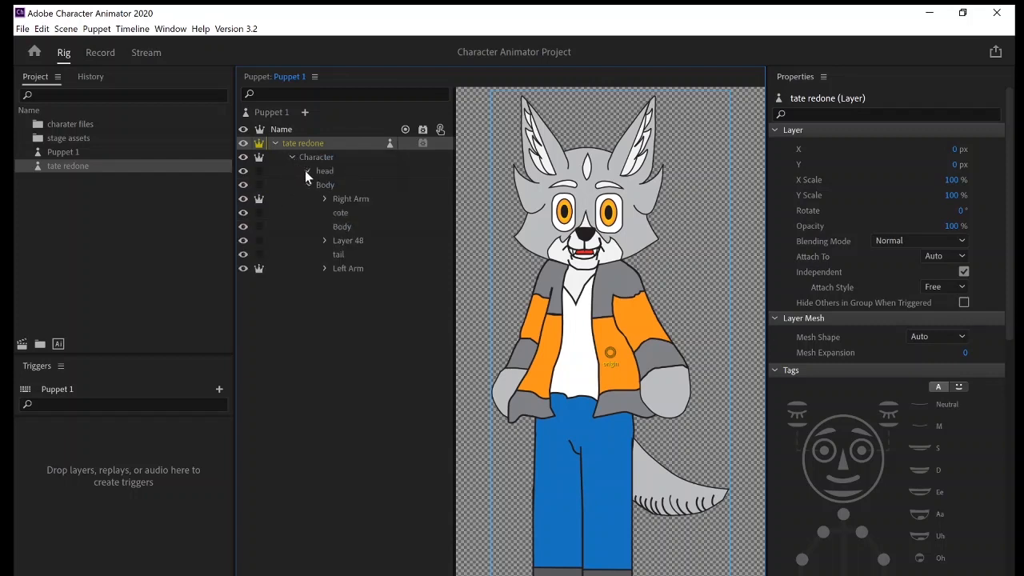
# Expand the head group, select and show the Head layer, and hide the Face front head copy layer.
pyautogui.click(306, 171)
pyautogui.click(357, 184)
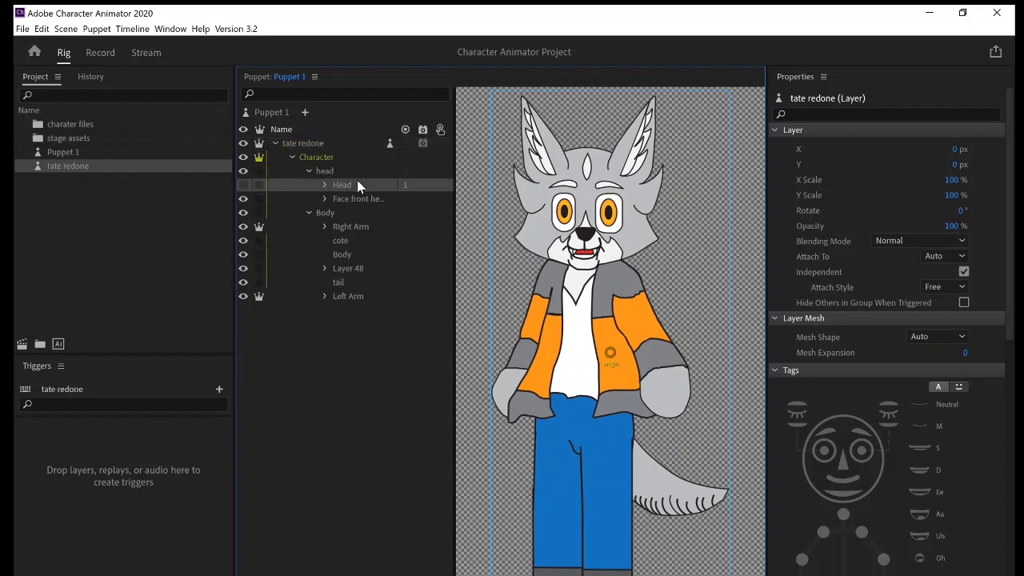
pyautogui.click(243, 184)
pyautogui.click(242, 200)
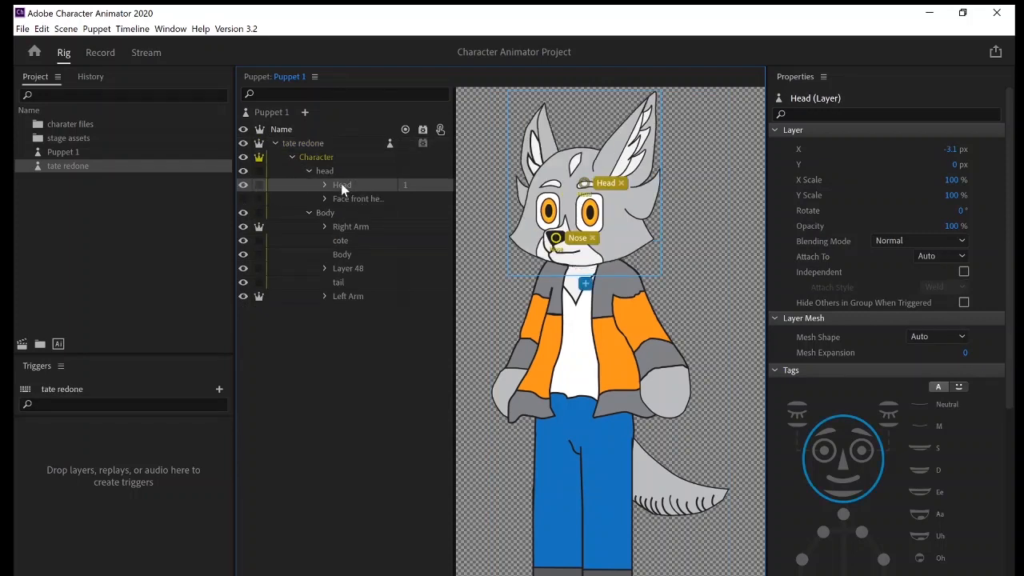
# Create a swap set in the triggers of the tate redone puppet.
pyautogui.click(220, 390)
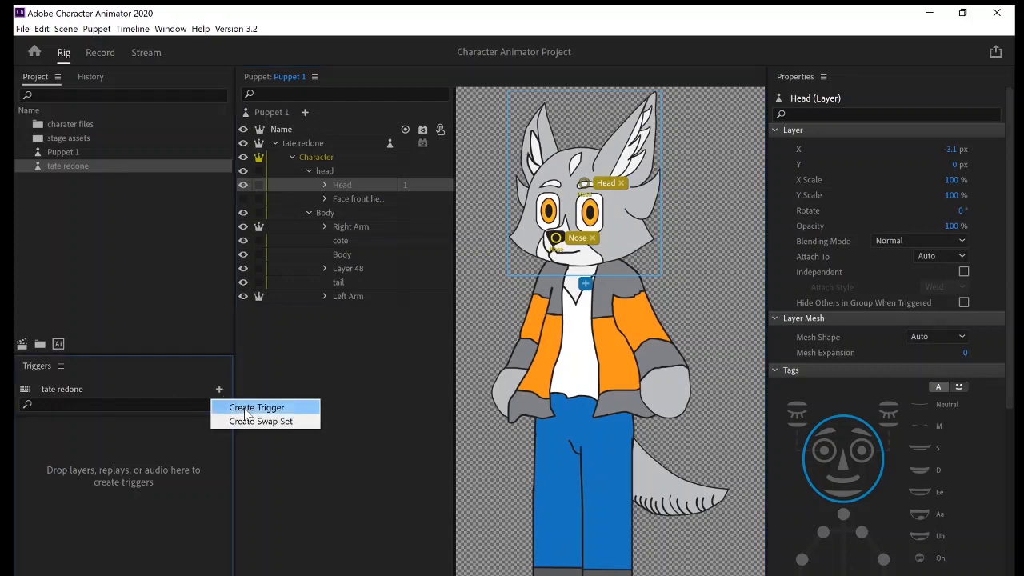
pyautogui.click(254, 424)
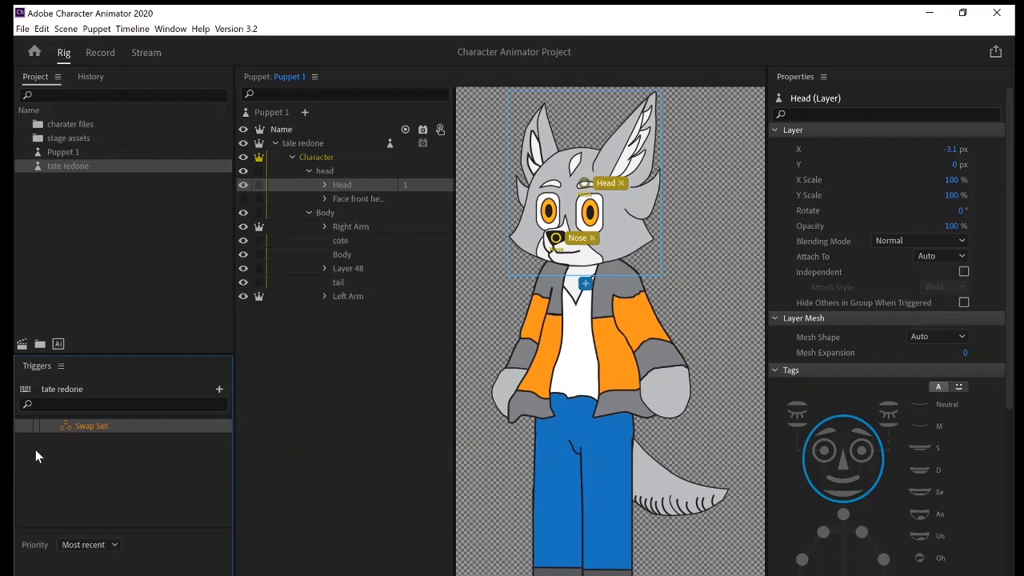
pyautogui.click(422, 199)
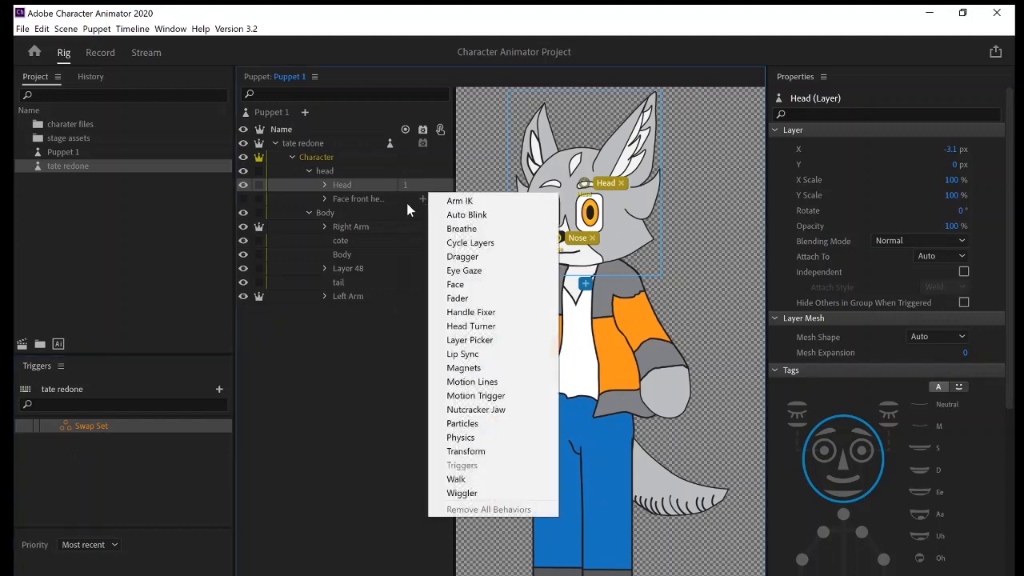
pyautogui.click(406, 201)
pyautogui.rightClick(434, 201)
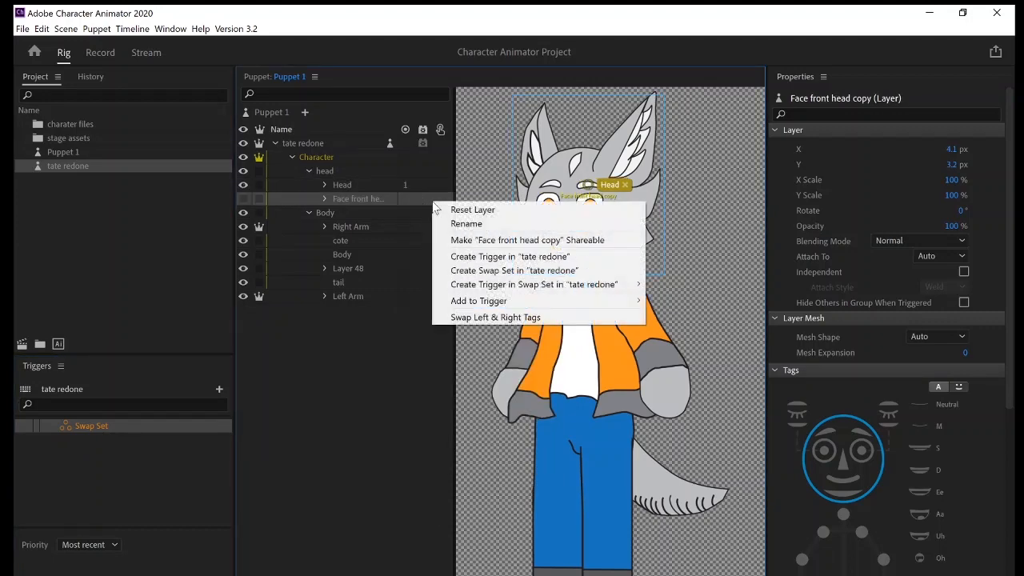
pyautogui.moveTo(525, 293)
pyautogui.moveTo(608, 305)
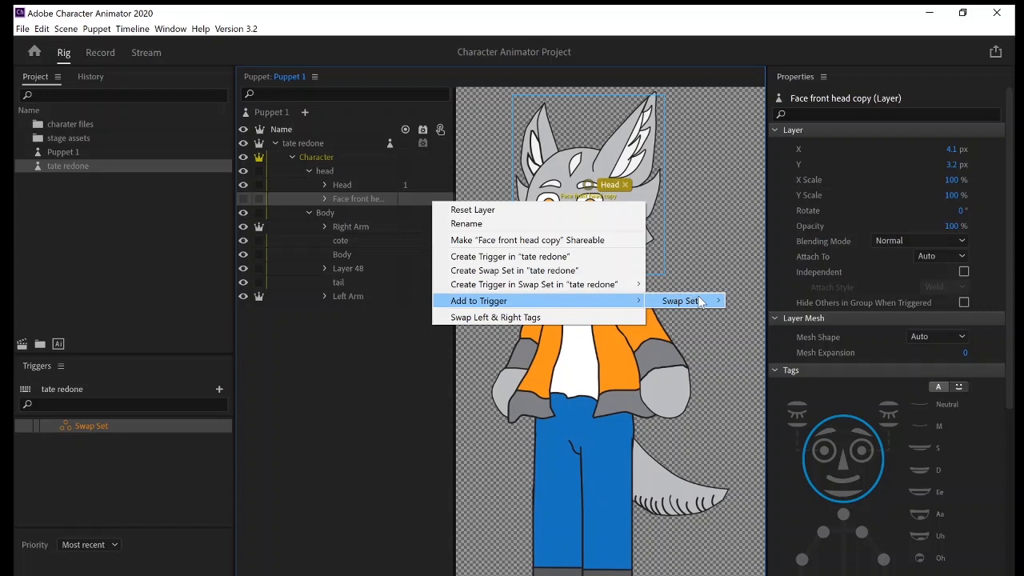
pyautogui.click(89, 423)
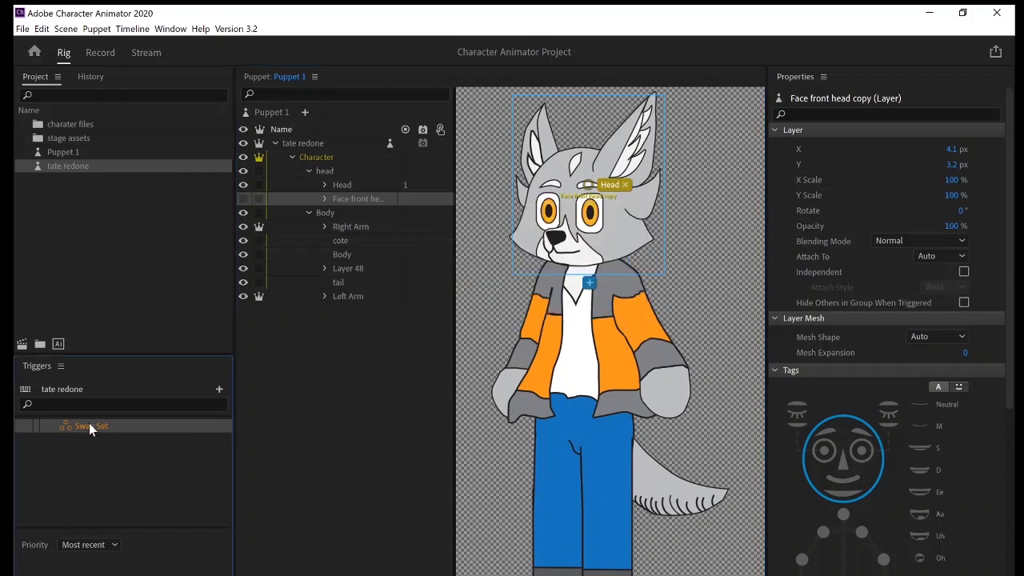
pyautogui.click(353, 185)
pyautogui.click(363, 200)
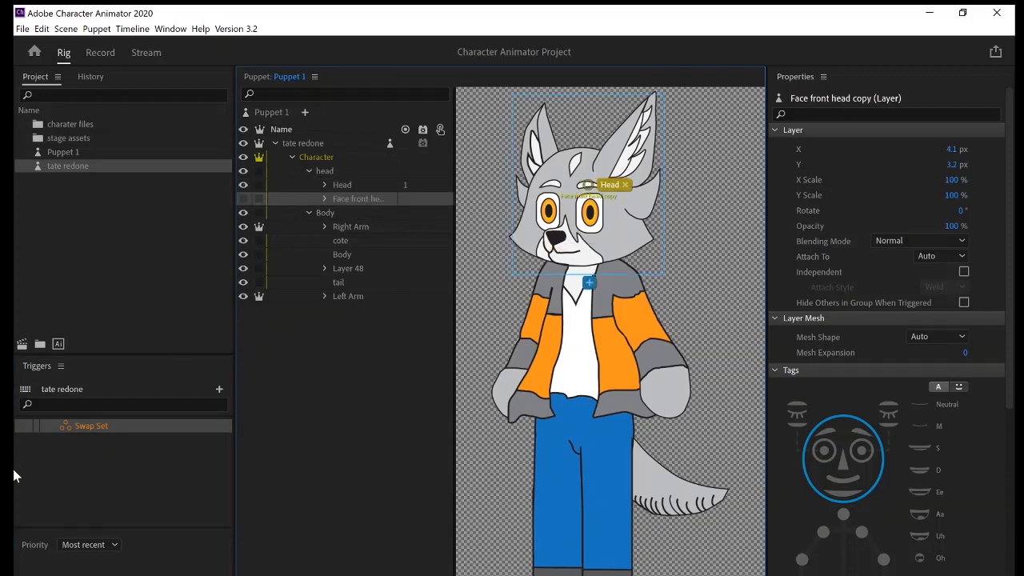
# Rename the new swap set as "tats head swape".
pyautogui.rightClick(79, 429)
pyautogui.click(120, 438)
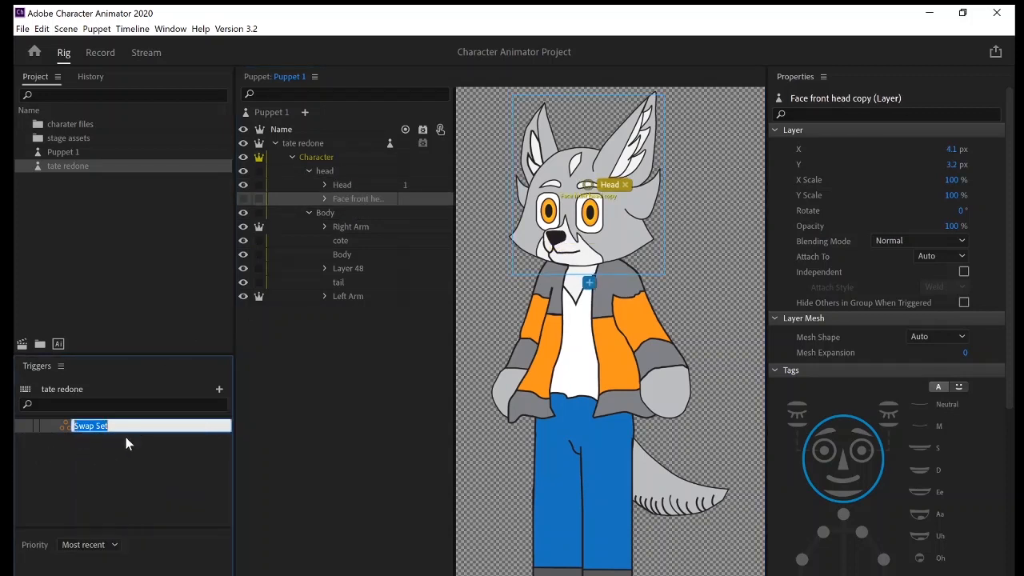
pyautogui.write('tats h')
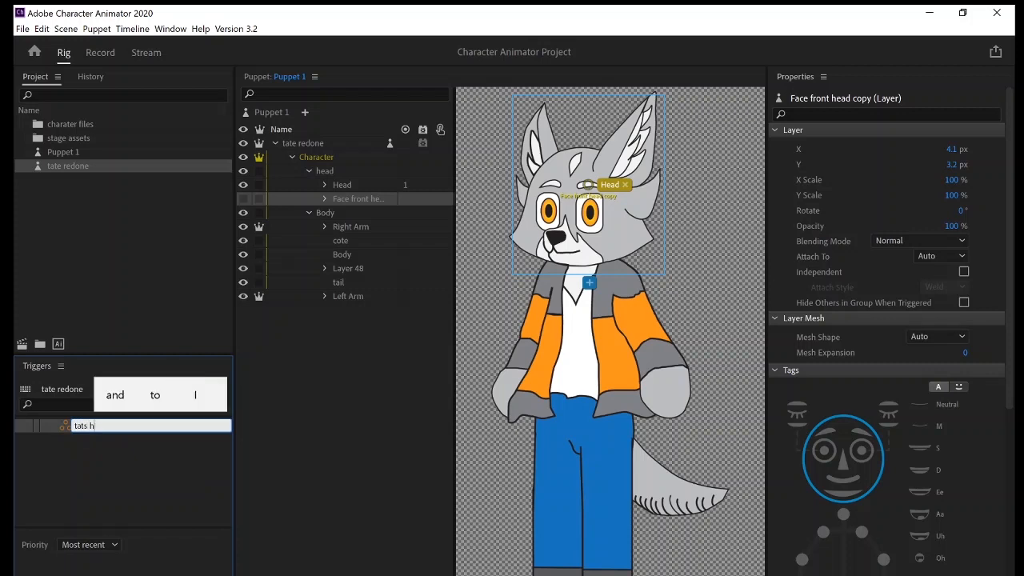
pyautogui.write('ead')
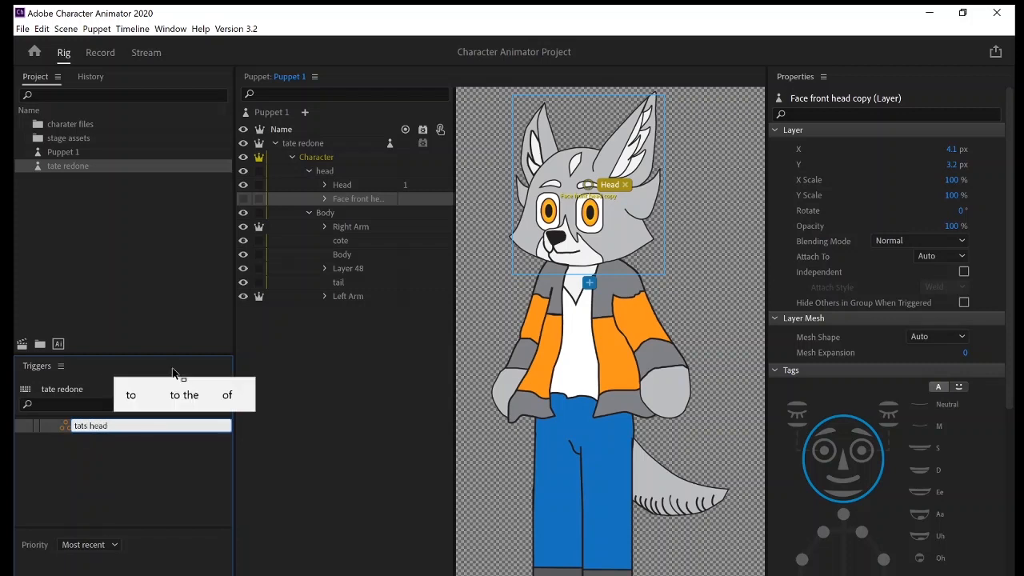
pyautogui.write(' swape')
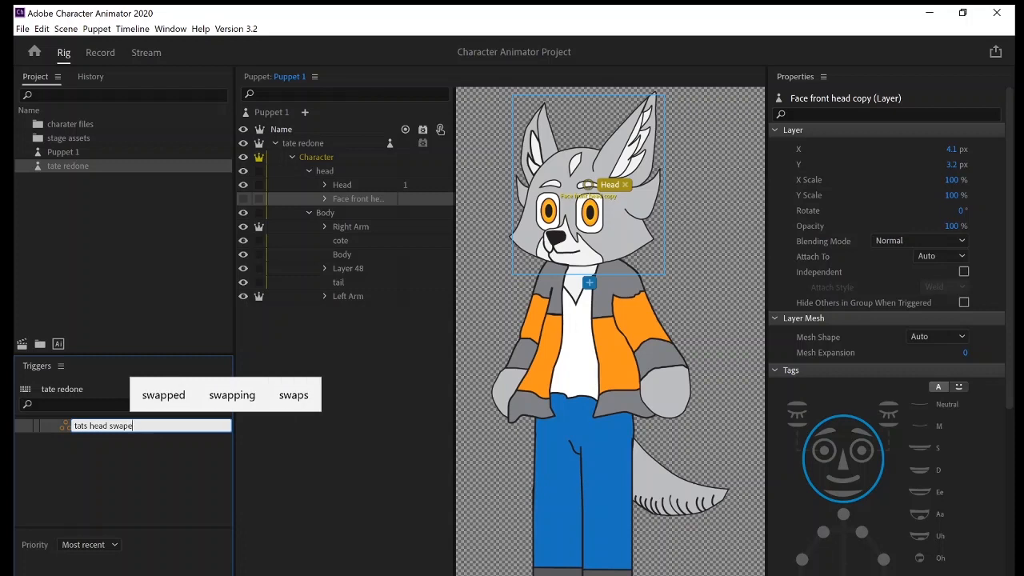
pyautogui.click(128, 466)
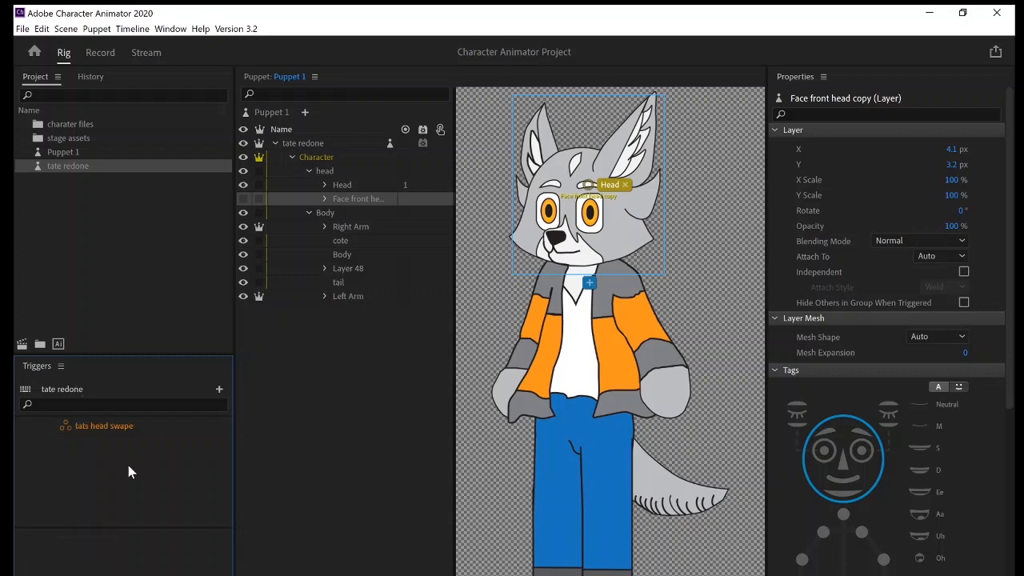
# Set the priority of the tats head swape swap set to Listed order.
pyautogui.click(69, 427)
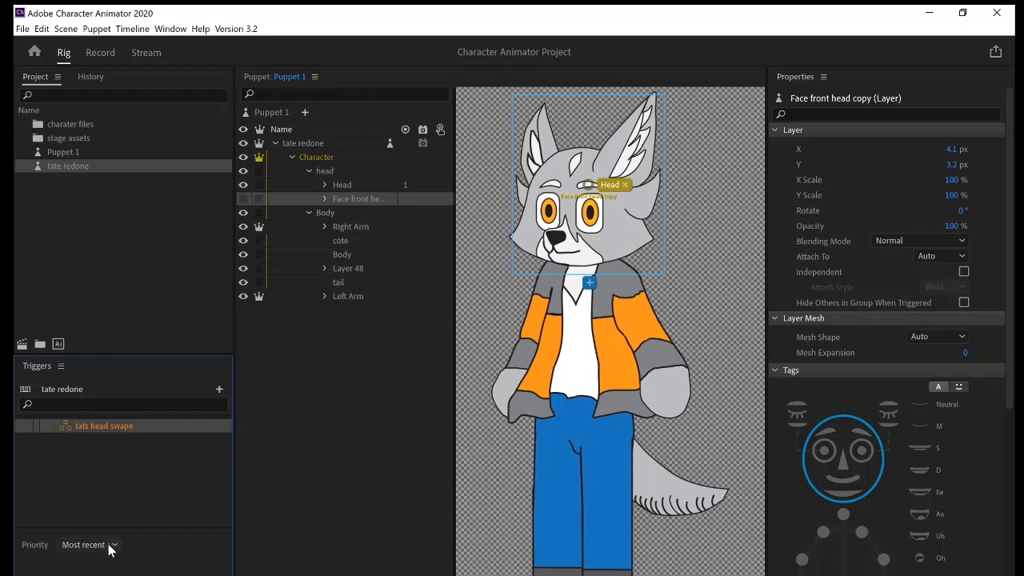
pyautogui.click(111, 545)
pyautogui.click(118, 574)
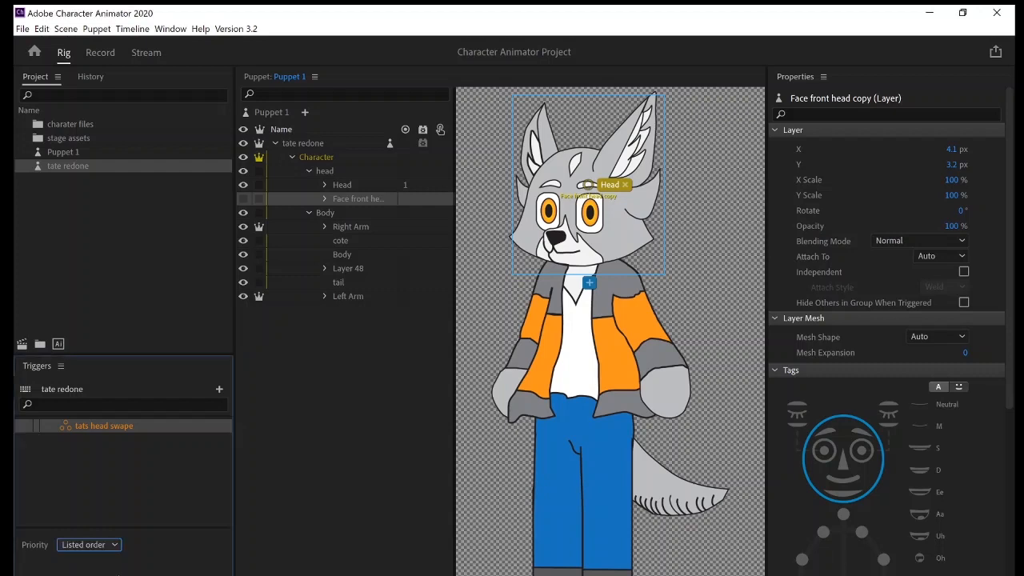
# Create a trigger for the Face front head copy layer inside the tats head swape swap set.
pyautogui.click(326, 199)
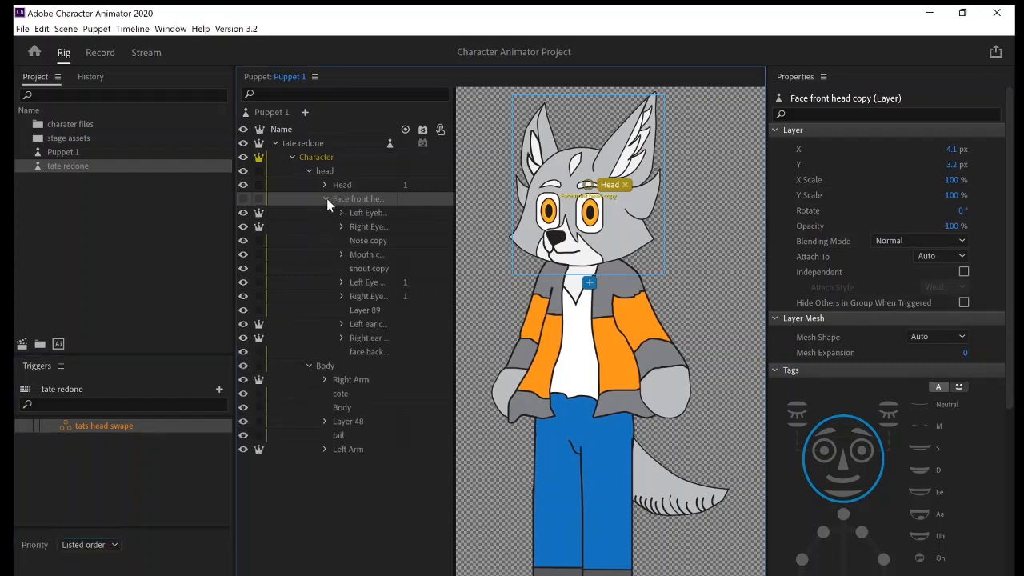
pyautogui.click(367, 212)
pyautogui.click(366, 252)
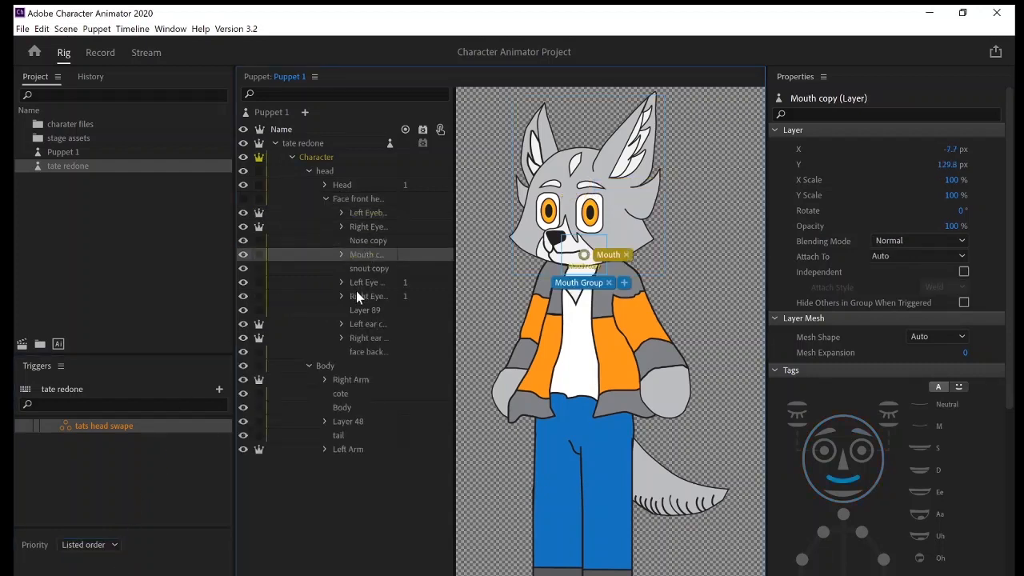
pyautogui.click(386, 228)
pyautogui.click(382, 187)
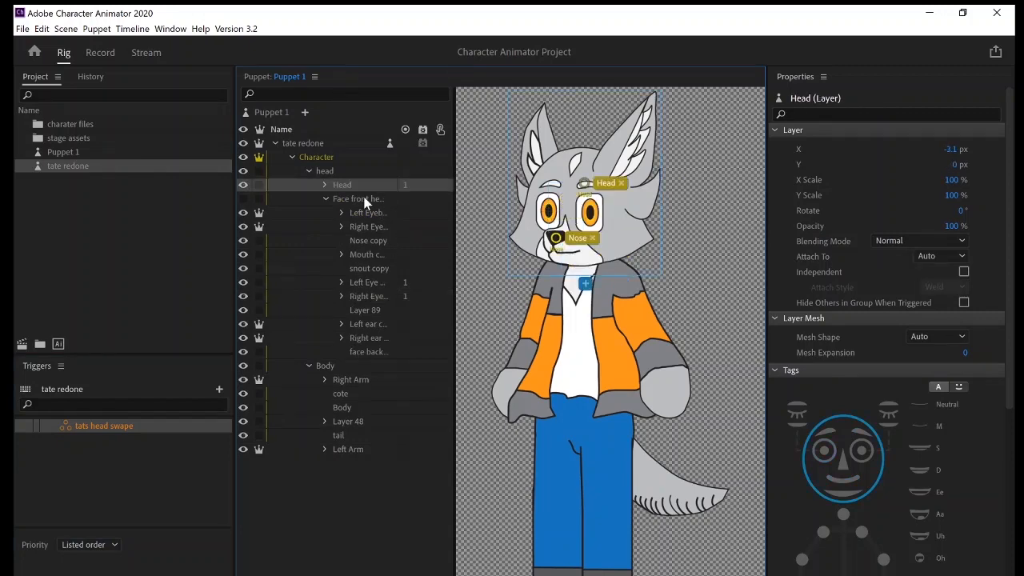
pyautogui.click(403, 198)
pyautogui.rightClick(412, 197)
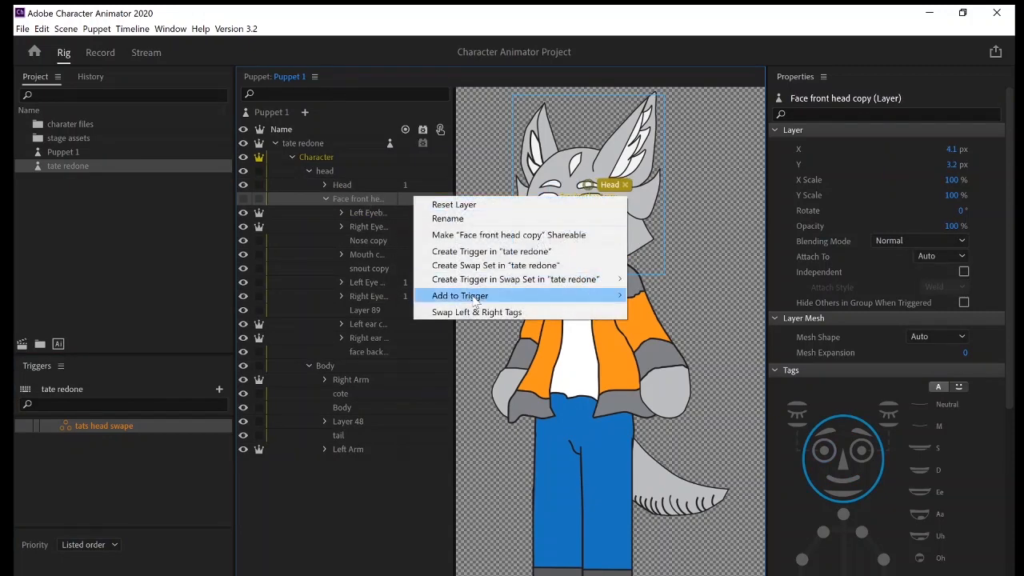
pyautogui.moveTo(480, 298)
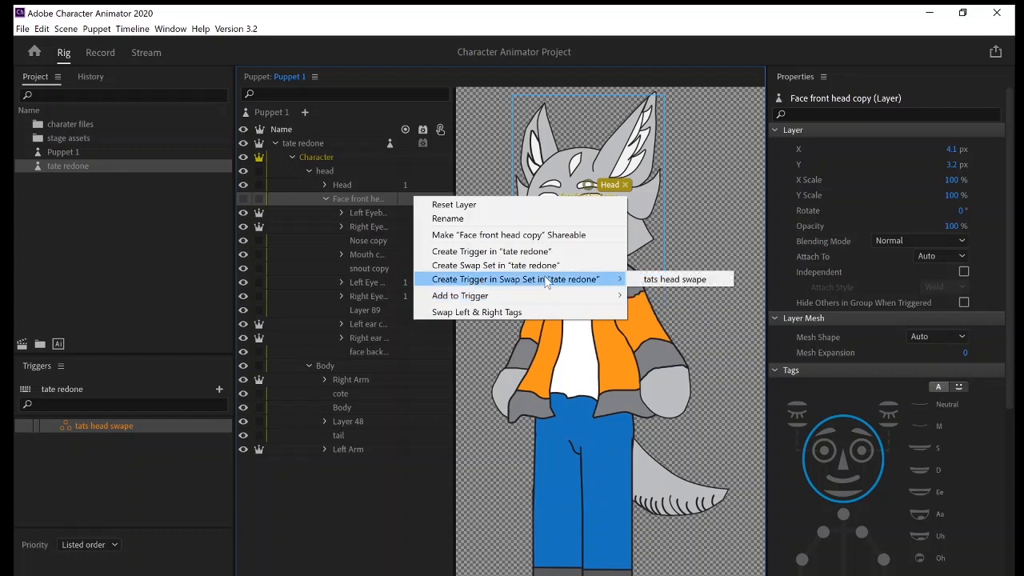
pyautogui.click(644, 280)
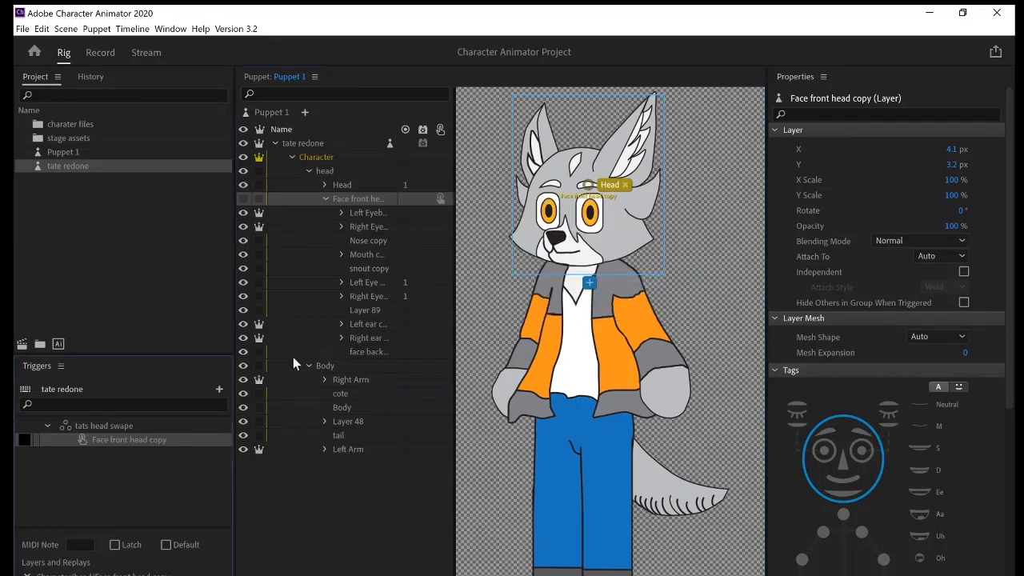
# Collapse the Face front head copy group and assign 1 as its trigger key.
pyautogui.click(325, 198)
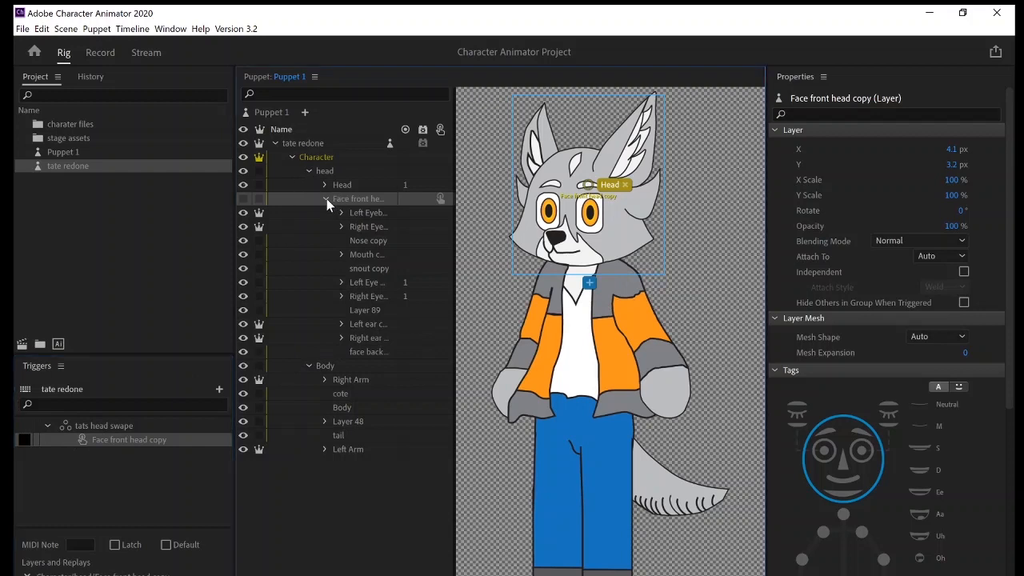
pyautogui.click(24, 439)
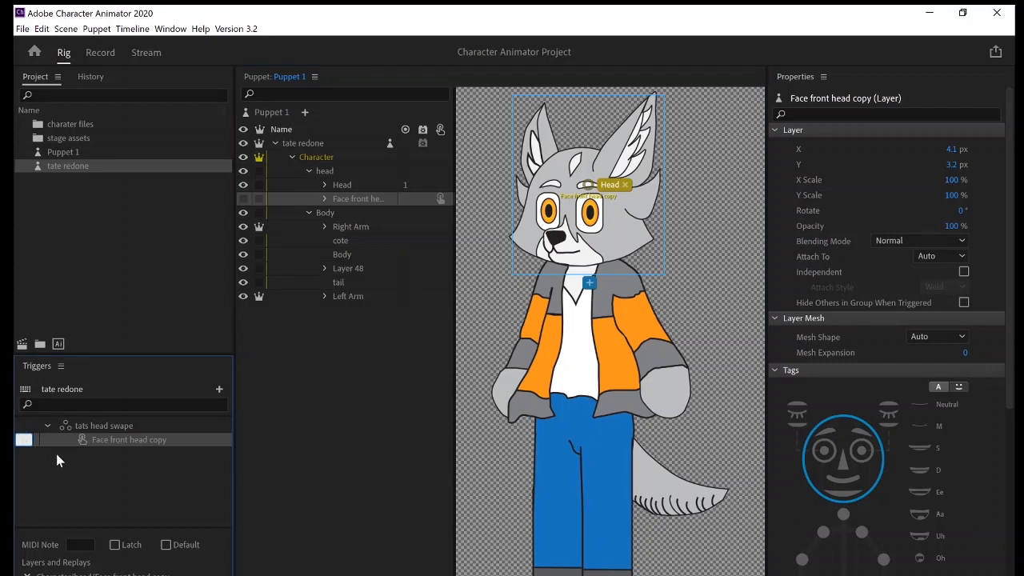
pyautogui.write('1')
# Create a trigger for the Head layer inside the tats head swape swap set and assign 2 as its trigger key.
pyautogui.click(360, 184)
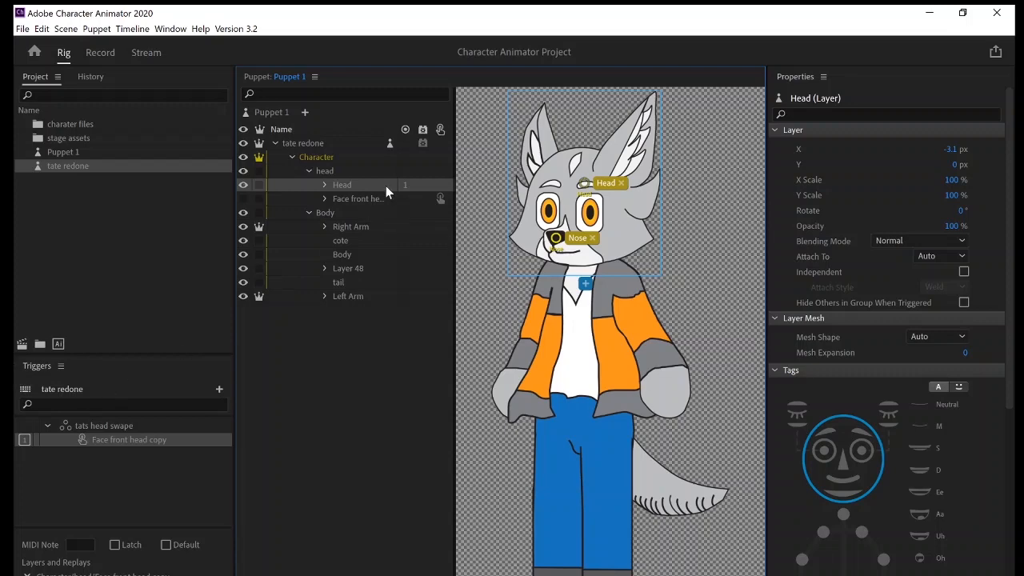
pyautogui.click(440, 185)
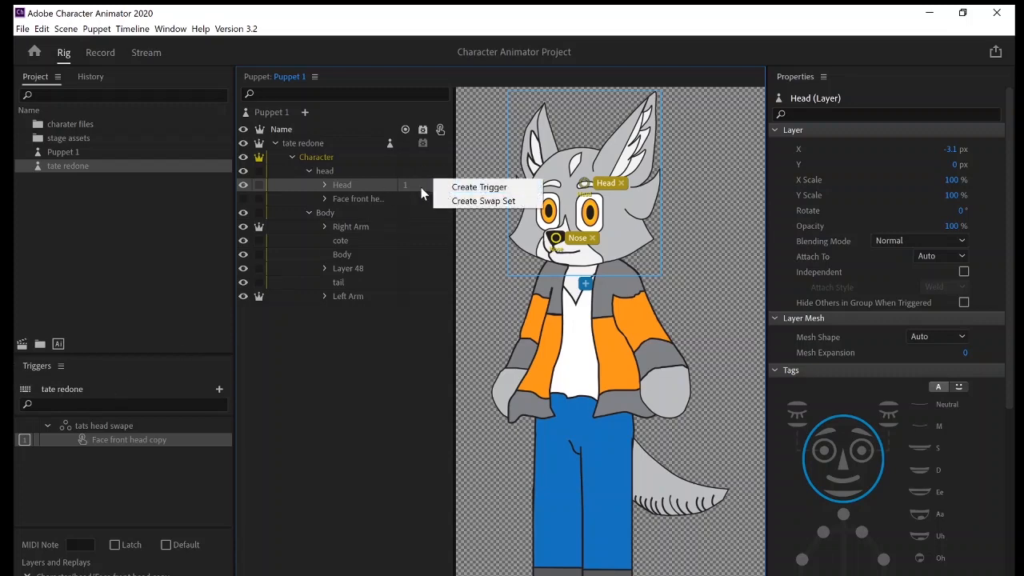
pyautogui.click(424, 186)
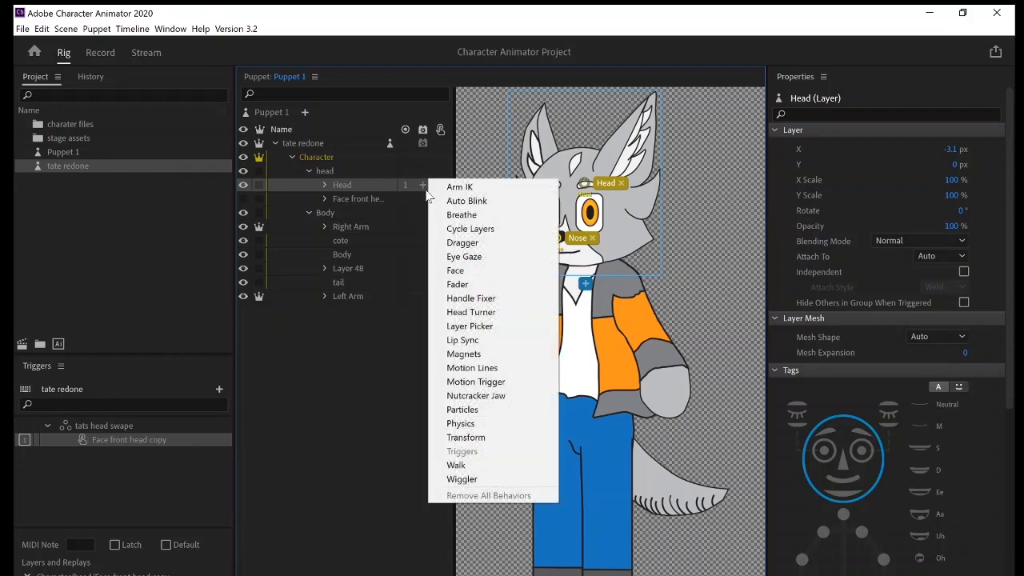
pyautogui.rightClick(423, 189)
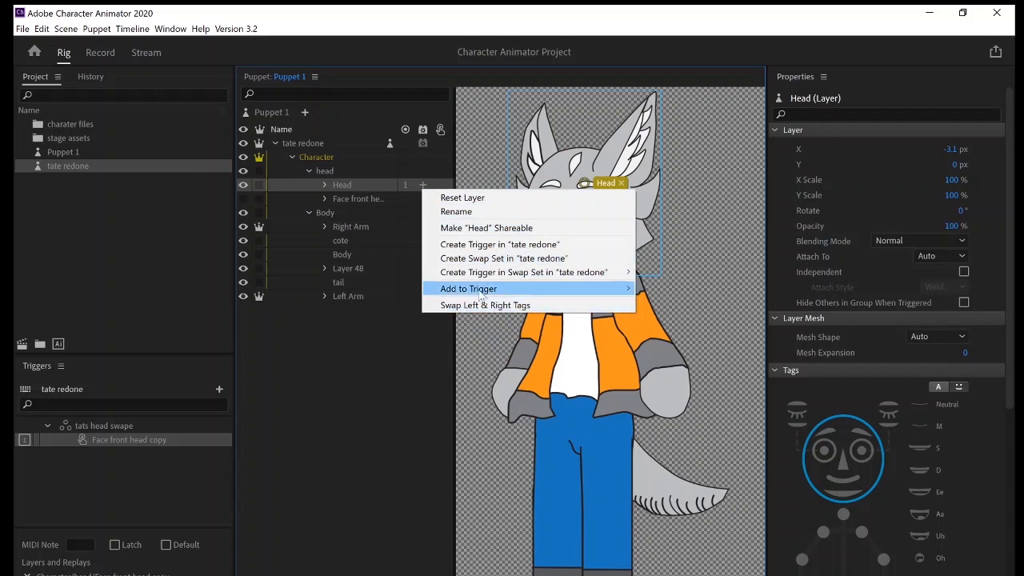
pyautogui.moveTo(629, 279)
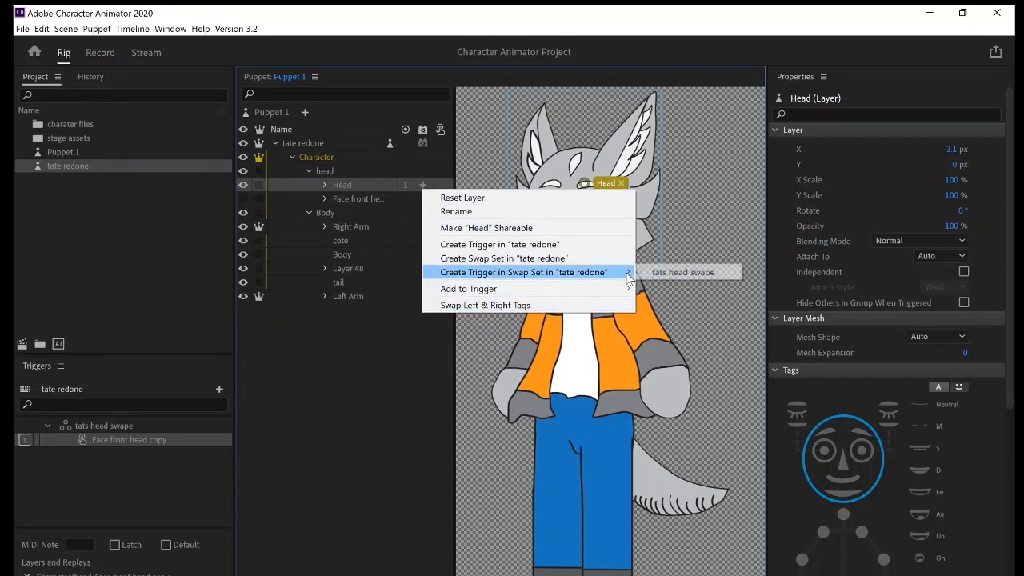
pyautogui.click(651, 276)
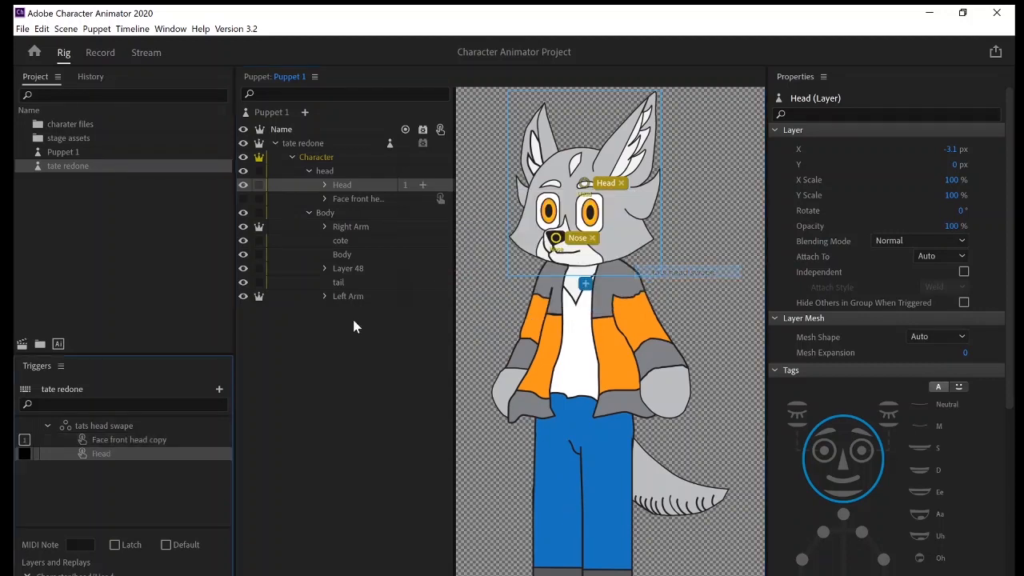
pyautogui.click(24, 453)
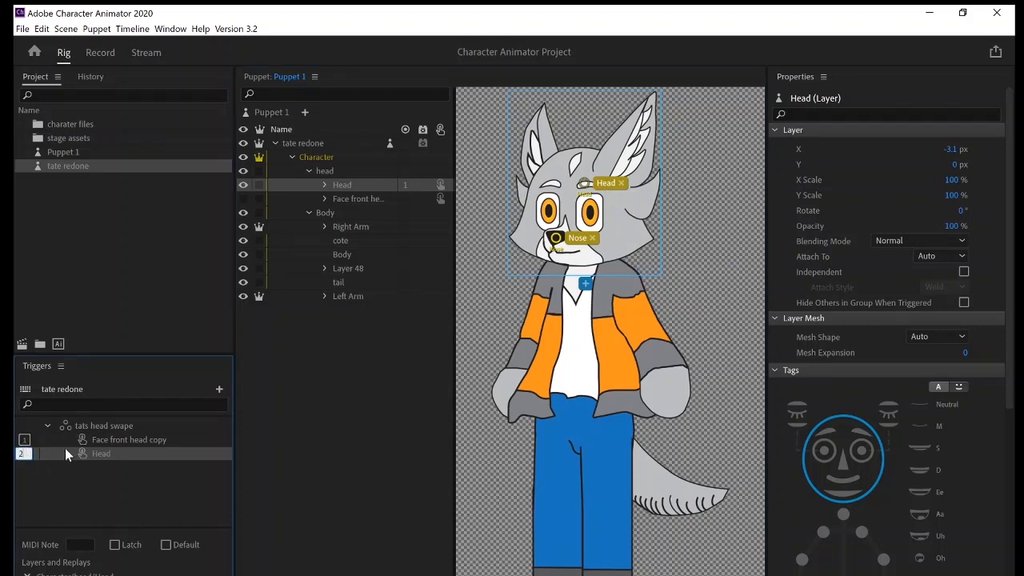
# Enable Latch for both the Face front head copy and Head triggers.
pyautogui.click(64, 437)
pyautogui.click(100, 440)
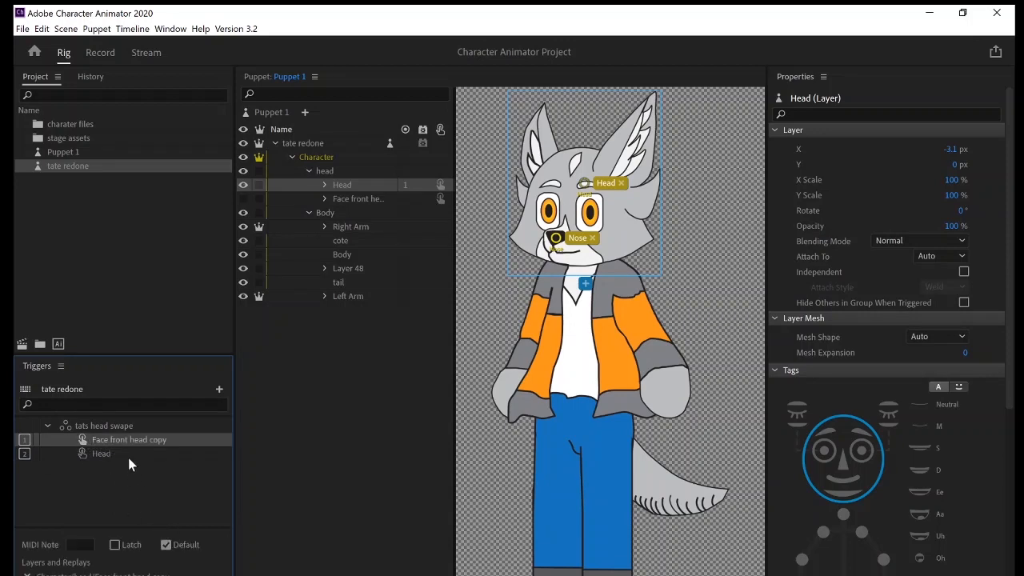
pyautogui.click(128, 454)
pyautogui.click(126, 439)
pyautogui.click(114, 544)
pyautogui.click(90, 456)
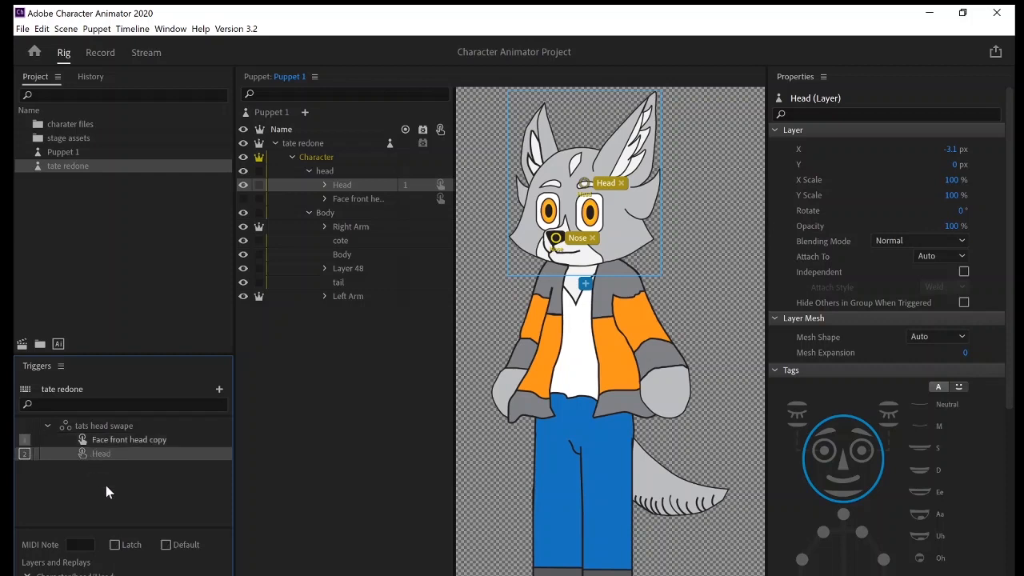
pyautogui.click(115, 545)
# Create a scene from the tate redone puppet in the Record workspace and test swapping to its front-facing head.
pyautogui.click(109, 52)
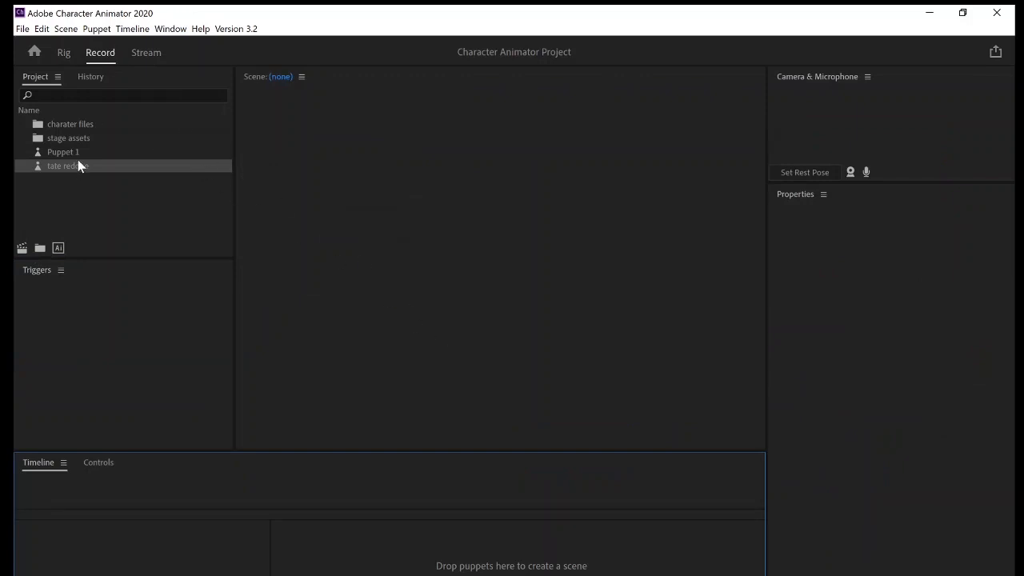
pyautogui.moveTo(79, 166); pyautogui.dragTo(444, 312)
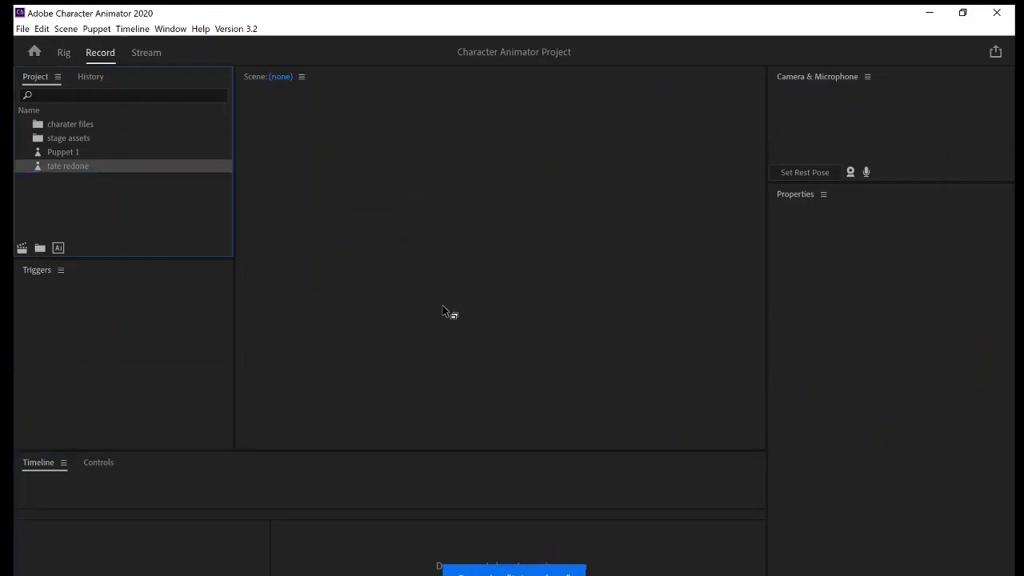
pyautogui.moveTo(547, 295); pyautogui.dragTo(557, 300)
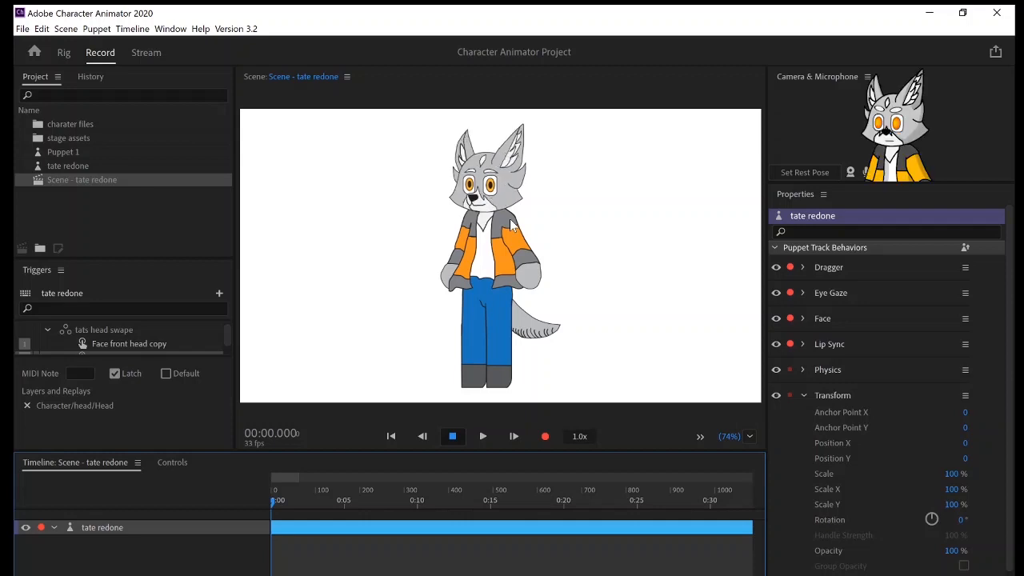
pyautogui.click(539, 282)
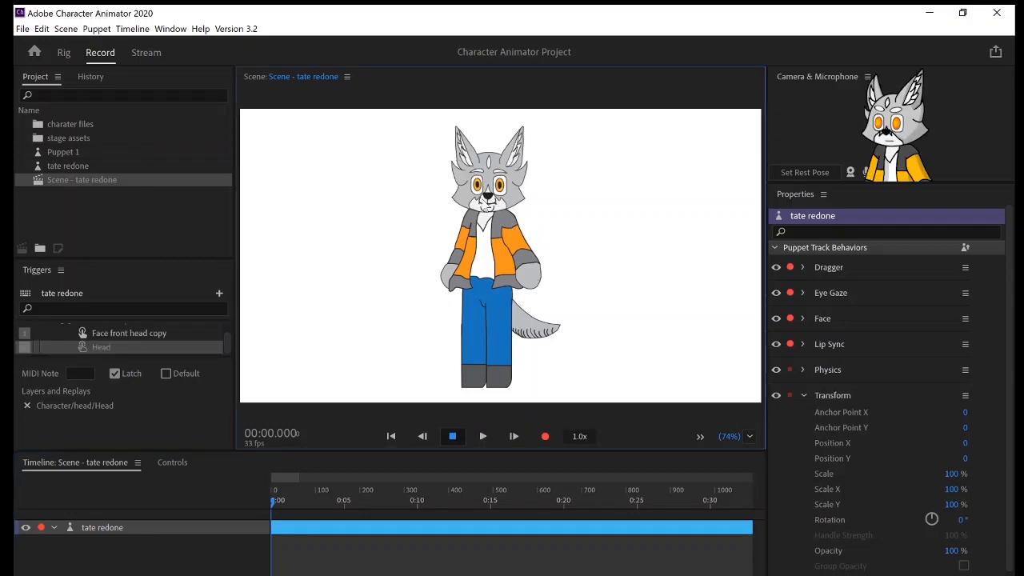
# Turn on the camera input and set the puppet's rest pose for face tracking.
pyautogui.click(852, 172)
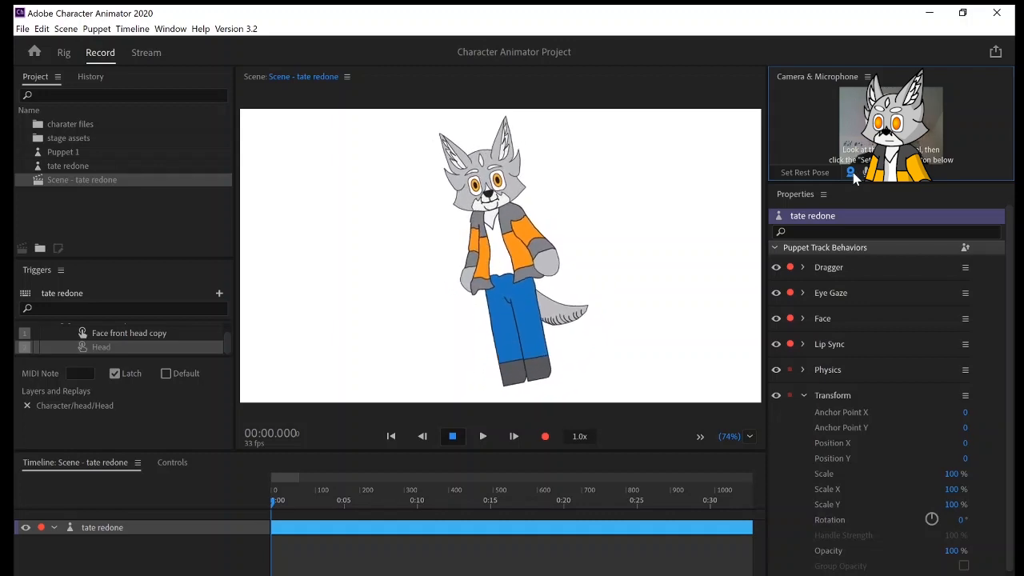
pyautogui.click(821, 177)
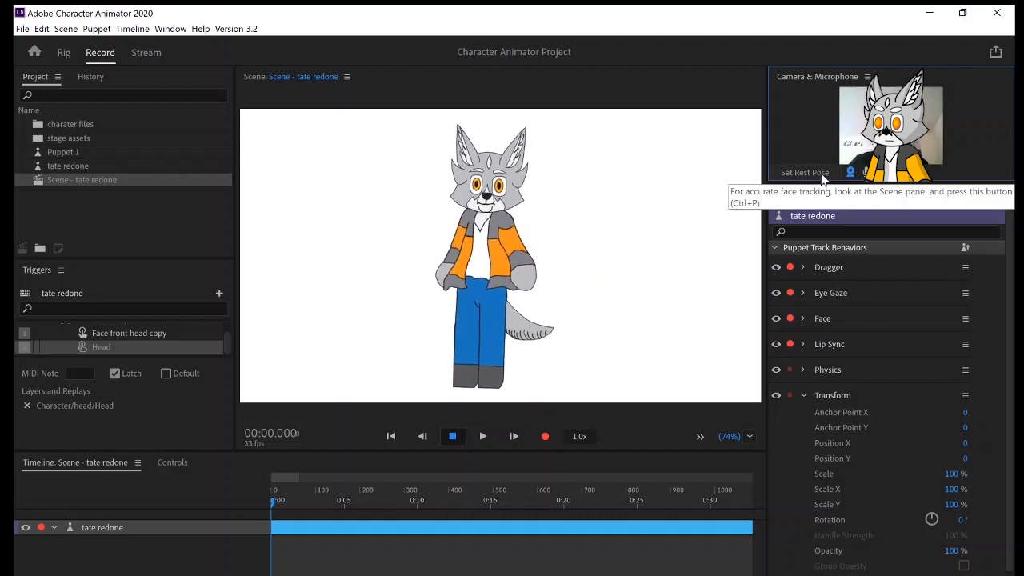
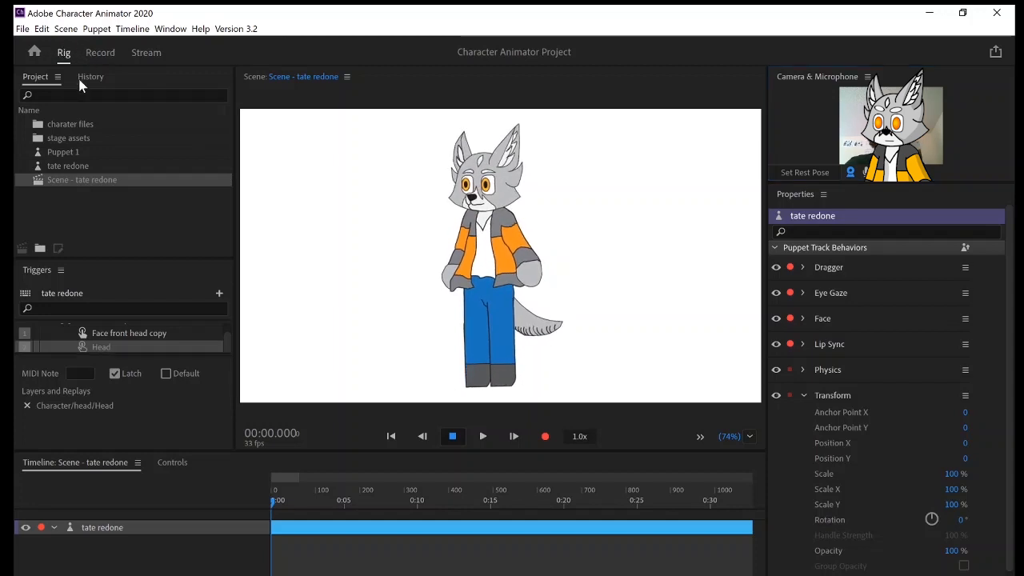
# Tag the Head layer with the three-quarter head view and the Face front head copy layer as Frontal.
pyautogui.click(63, 52)
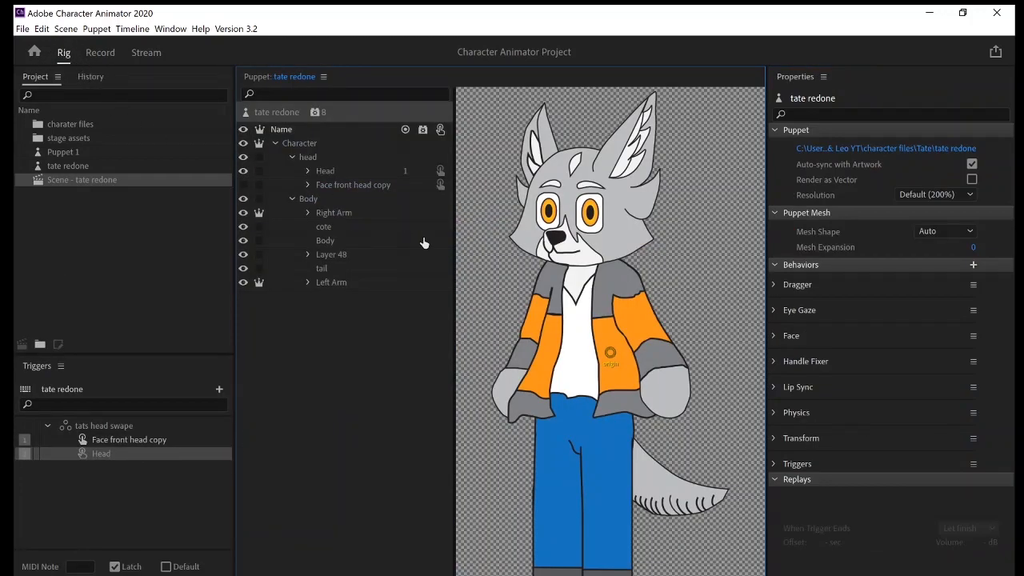
pyautogui.click(340, 173)
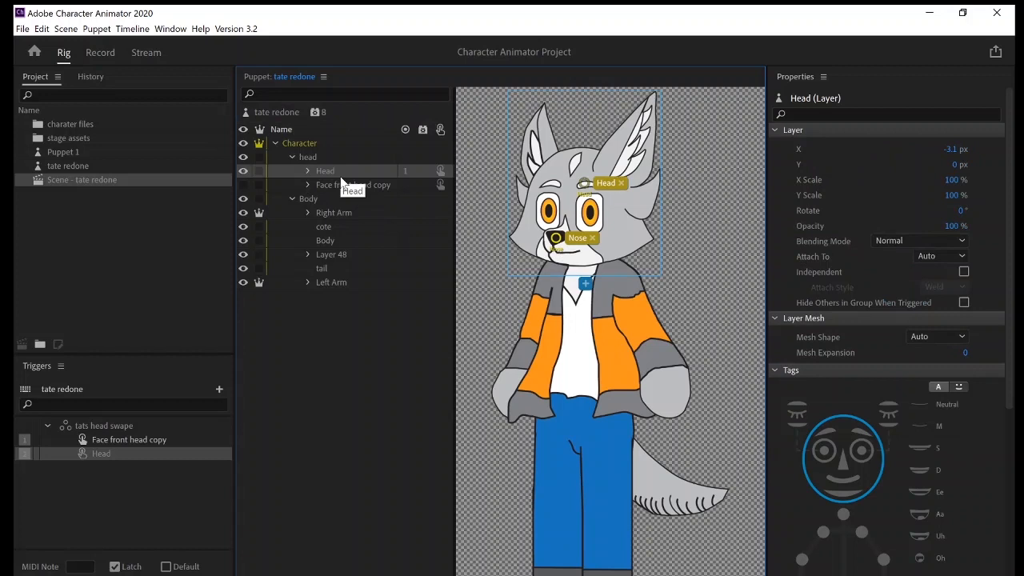
pyautogui.scroll(-10, 851, 450)
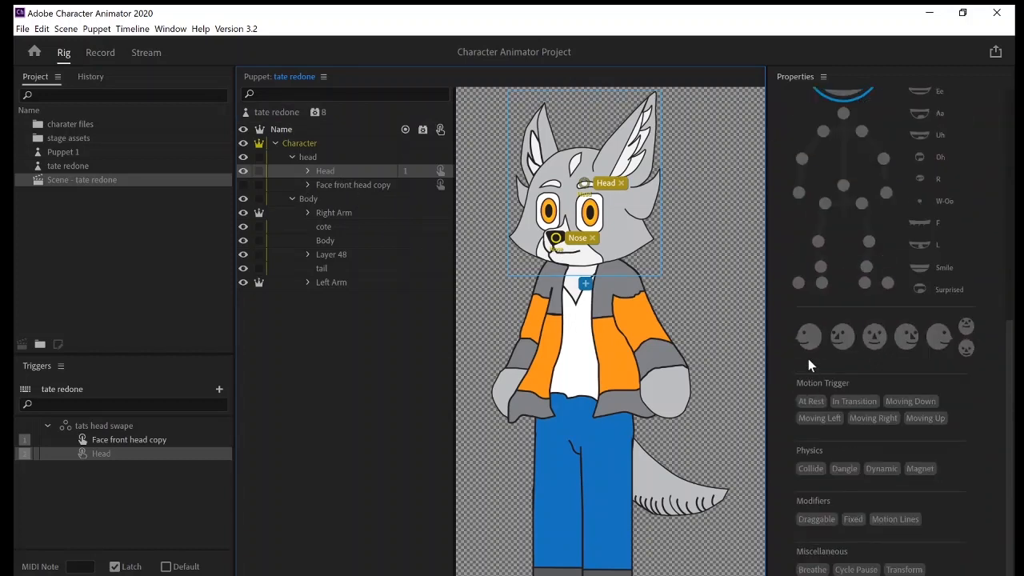
pyautogui.click(843, 340)
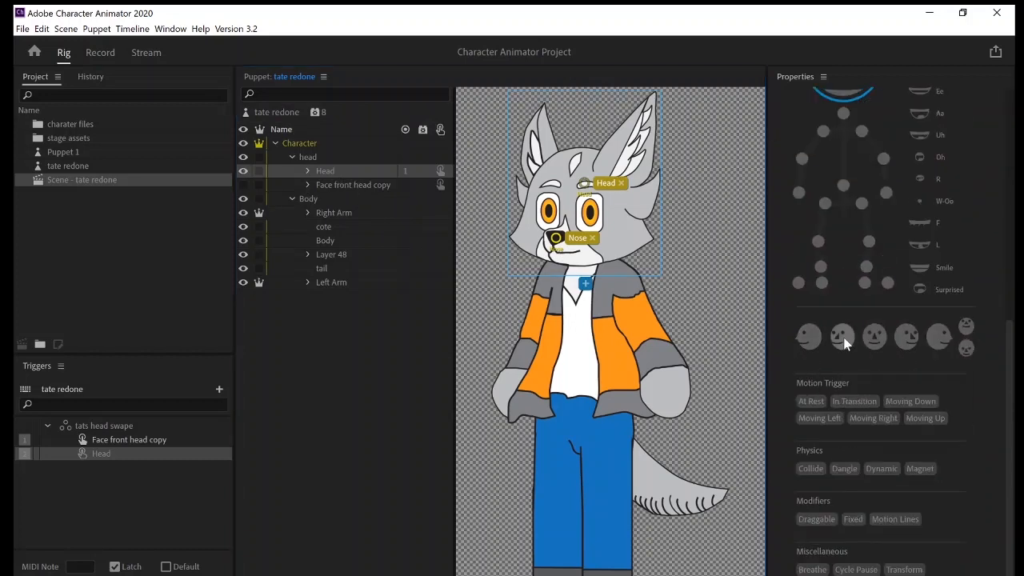
pyautogui.click(383, 186)
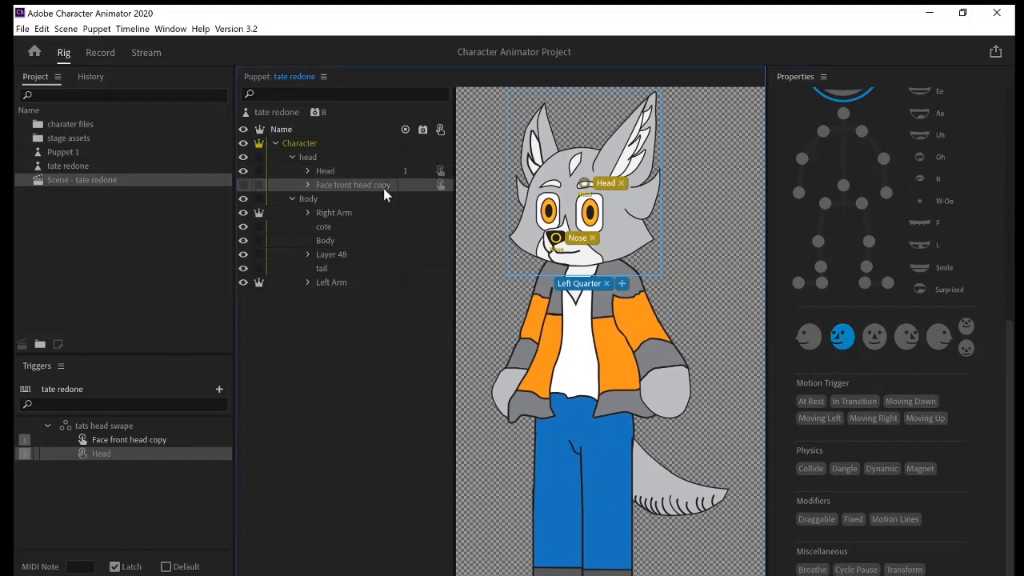
pyautogui.click(874, 336)
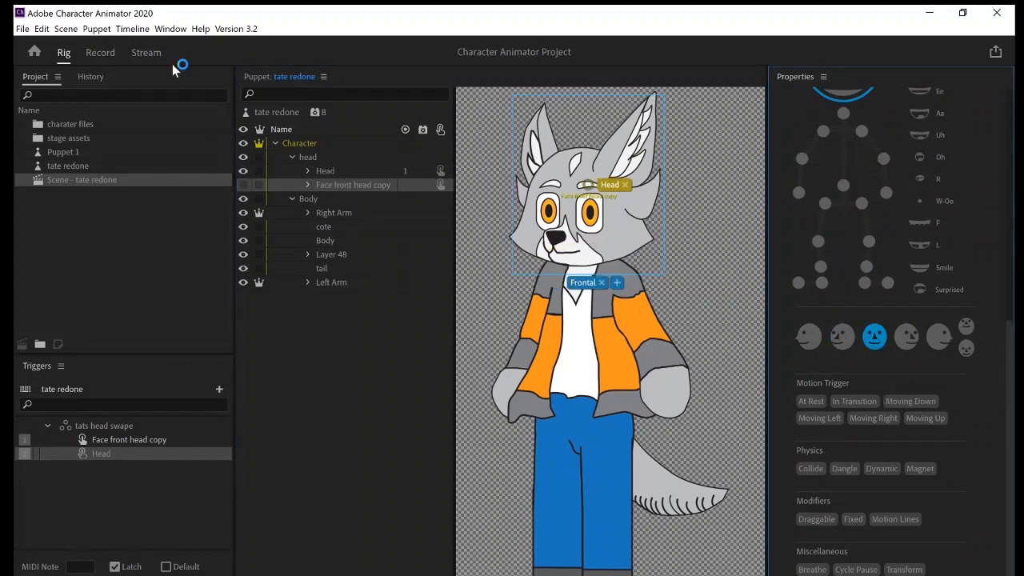
# Test the puppet's face tracking in the tate redone scene.
pyautogui.click(102, 51)
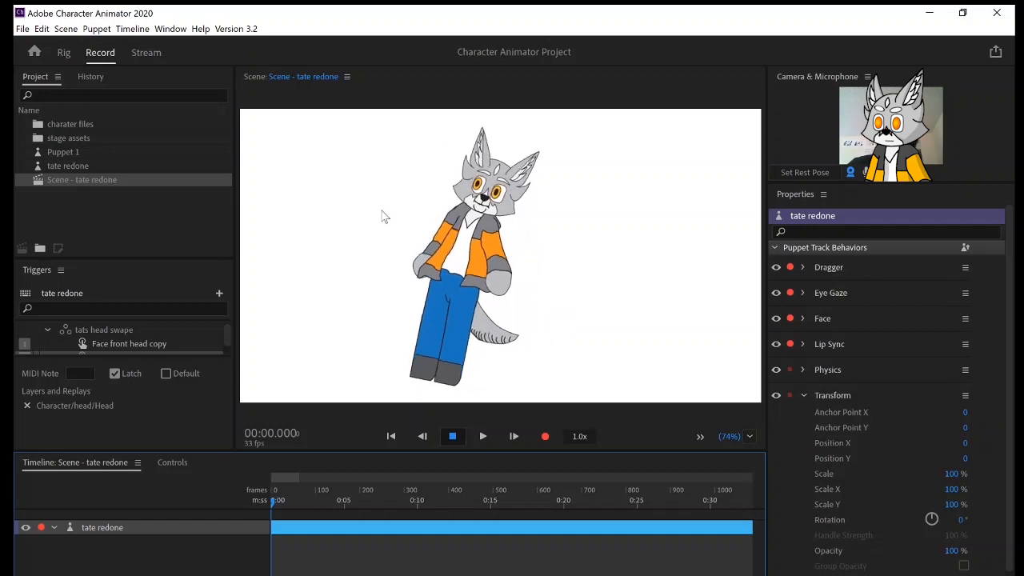
pyautogui.click(544, 286)
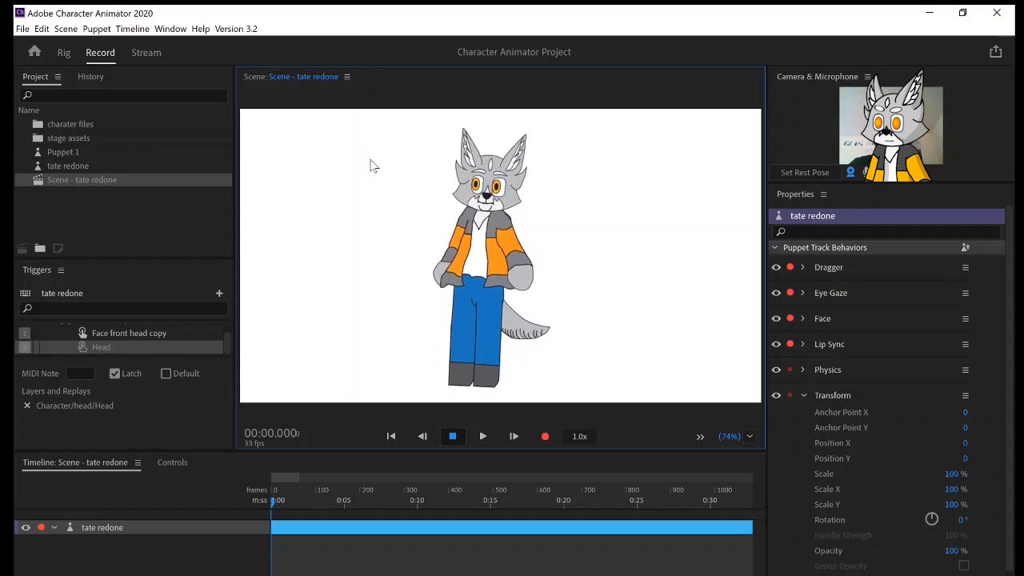
pyautogui.click(871, 181)
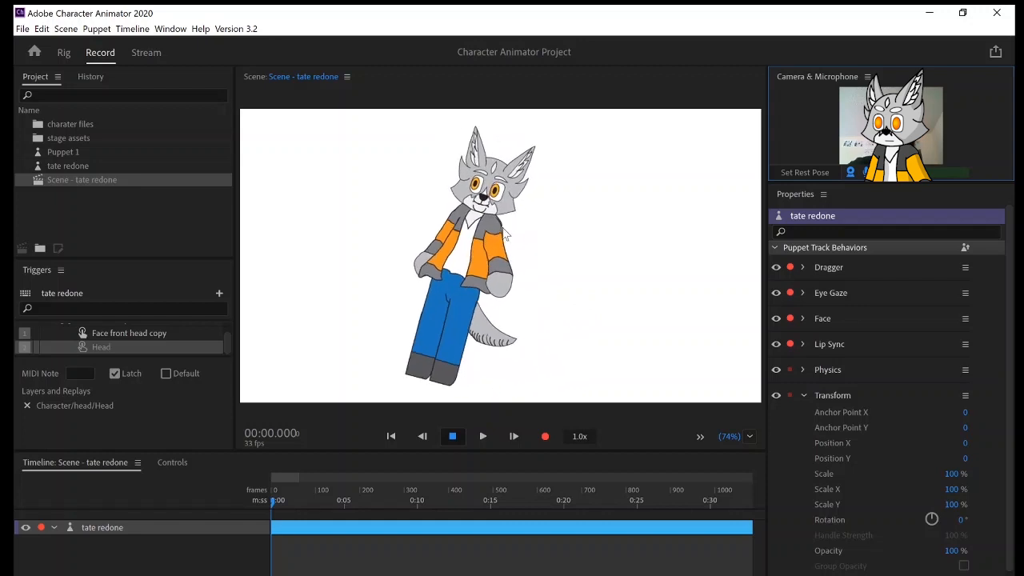
# Make the parent head group independent from the body and check its movement in the scene.
pyautogui.click(59, 60)
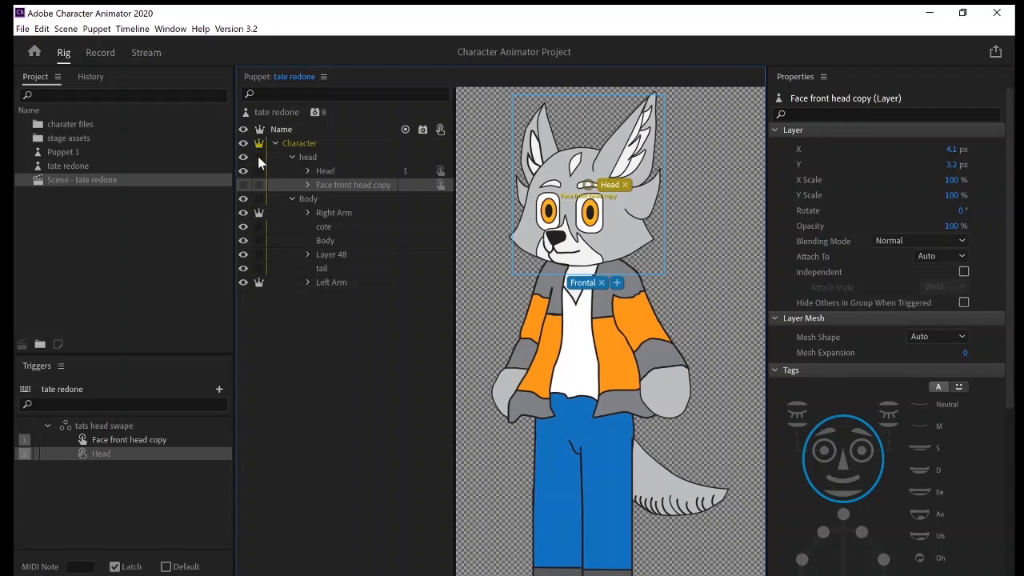
pyautogui.click(258, 157)
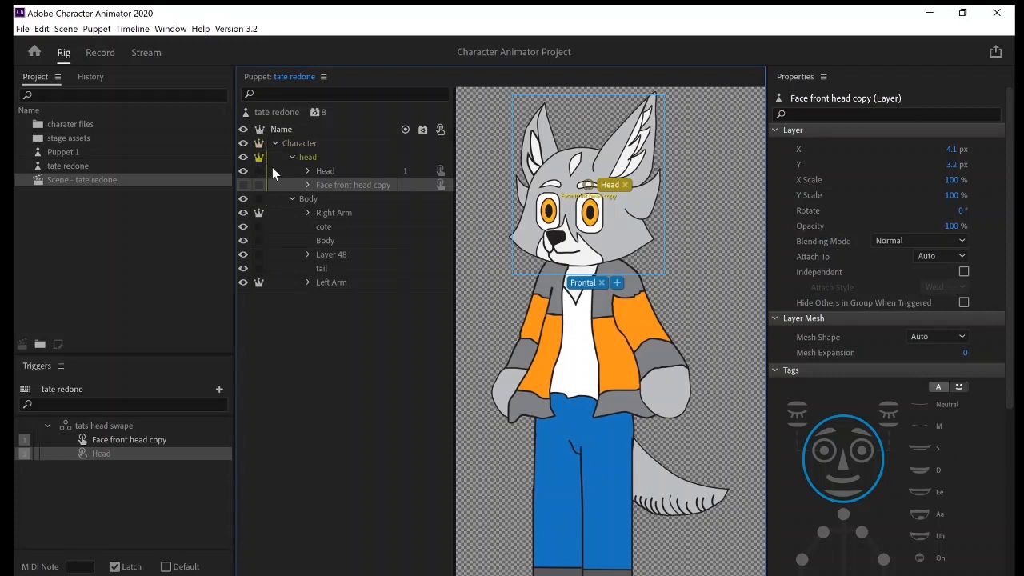
pyautogui.click(96, 53)
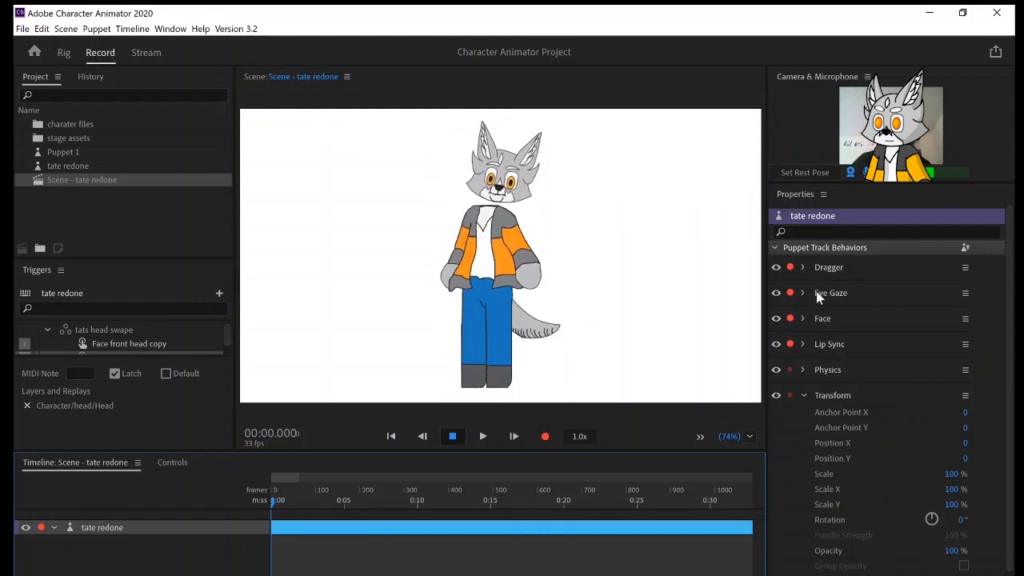
# Set the Face behavior's Head Position Strength to 25%, Head Tilt Strength to 55%, Eyebrow Strength to 85% and Head Scale Strength to 23%.
pyautogui.click(803, 318)
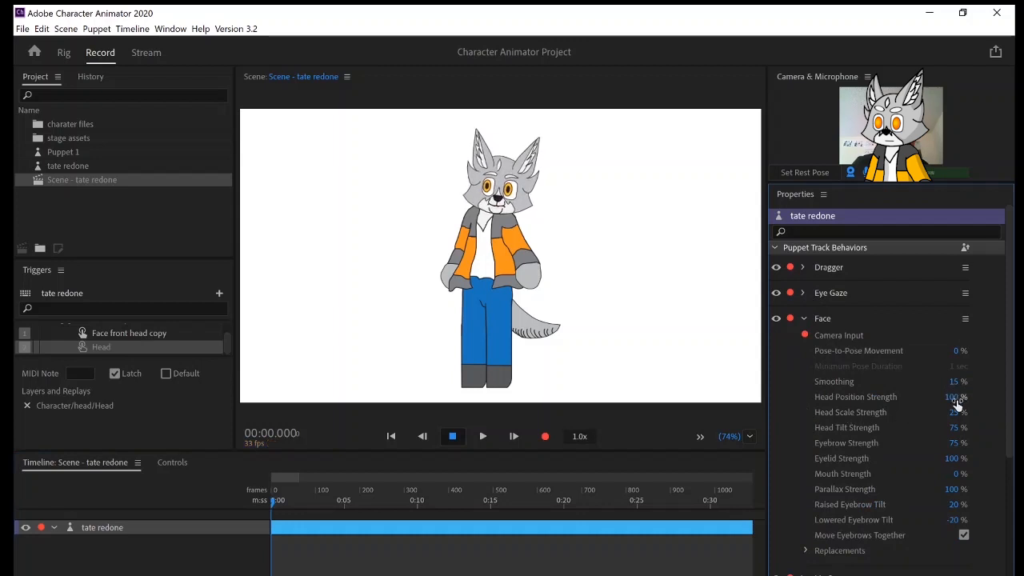
pyautogui.moveTo(957, 400); pyautogui.dragTo(892, 394)
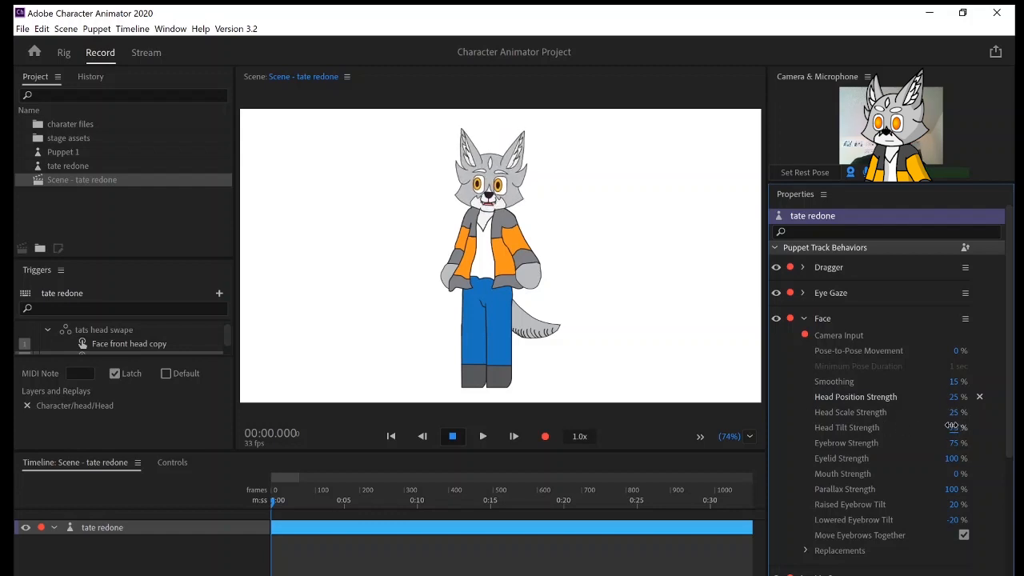
pyautogui.moveTo(938, 427); pyautogui.dragTo(967, 445)
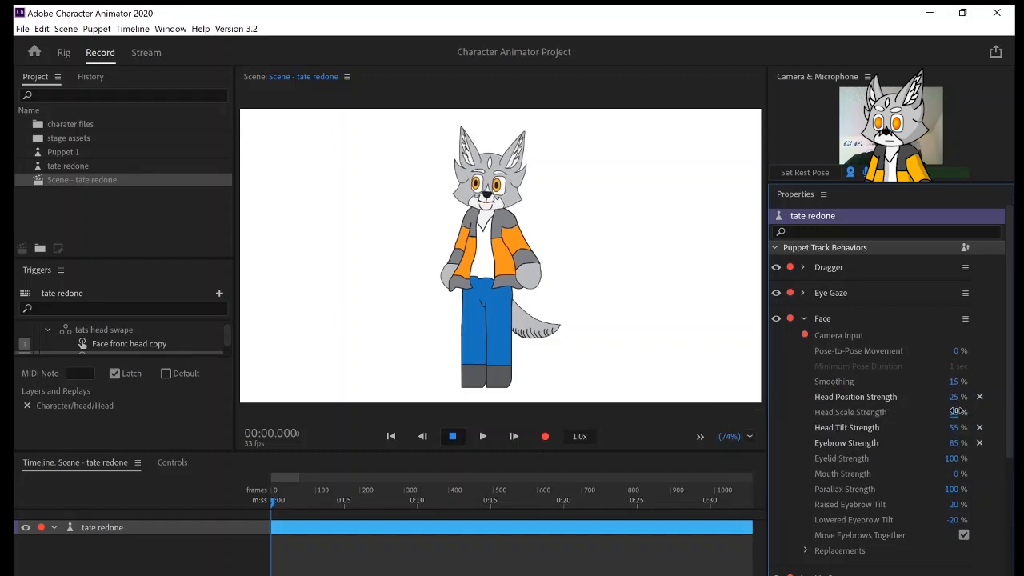
pyautogui.moveTo(956, 411); pyautogui.dragTo(953, 412)
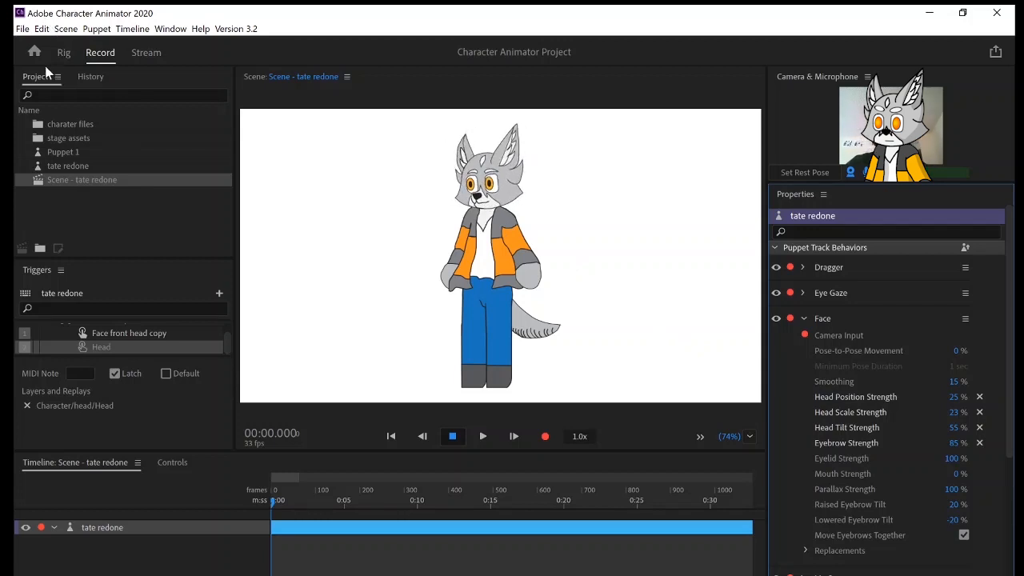
# Move the parent head group's Head handle down to the neck and check the motion in the scene.
pyautogui.click(64, 53)
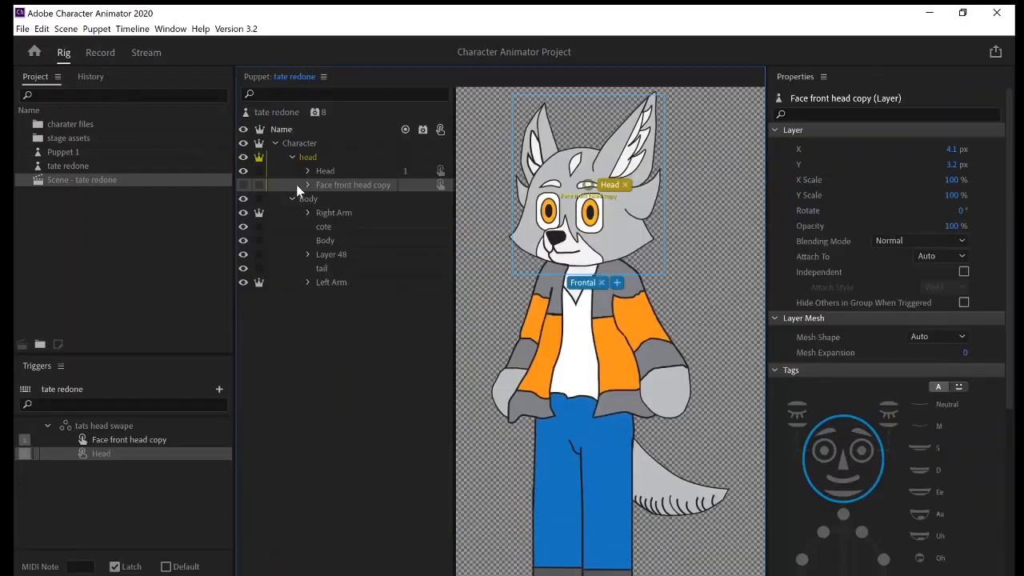
pyautogui.click(328, 159)
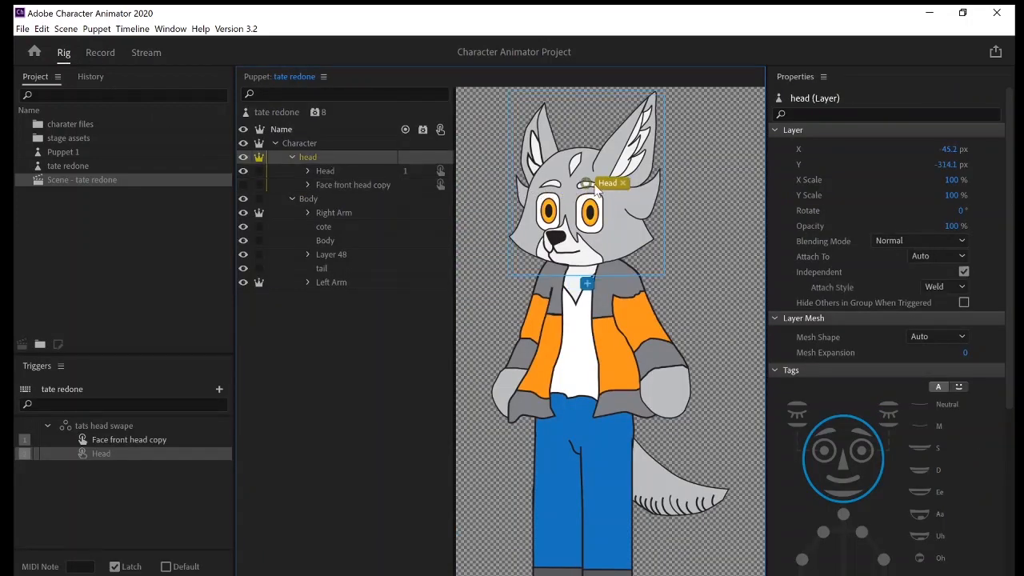
pyautogui.moveTo(588, 183); pyautogui.dragTo(581, 271)
pyautogui.click(107, 55)
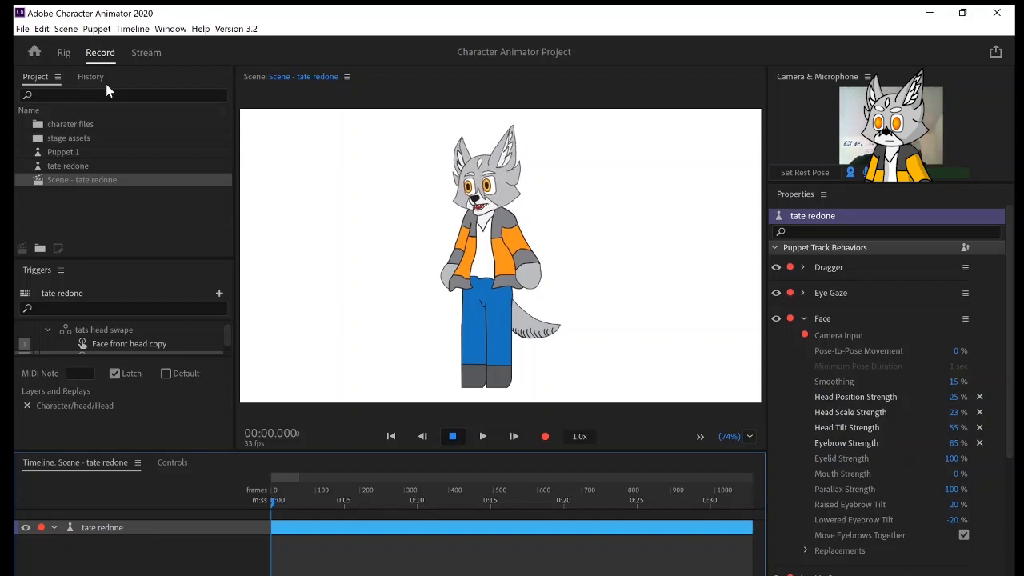
# Move the origin handle of the Right ear layer, inside Head, down to just below the ear's base.
pyautogui.click(64, 53)
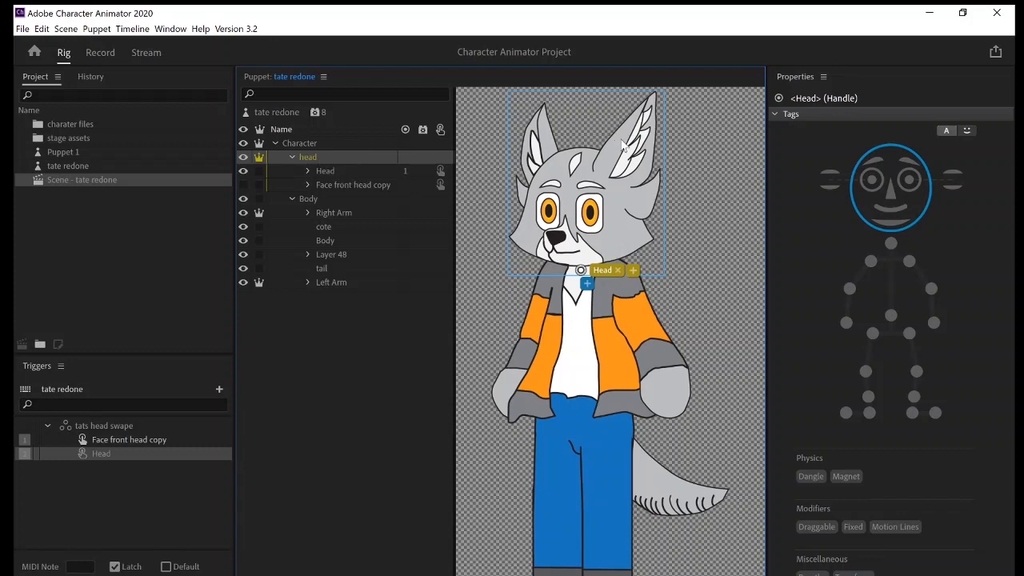
pyautogui.click(630, 168)
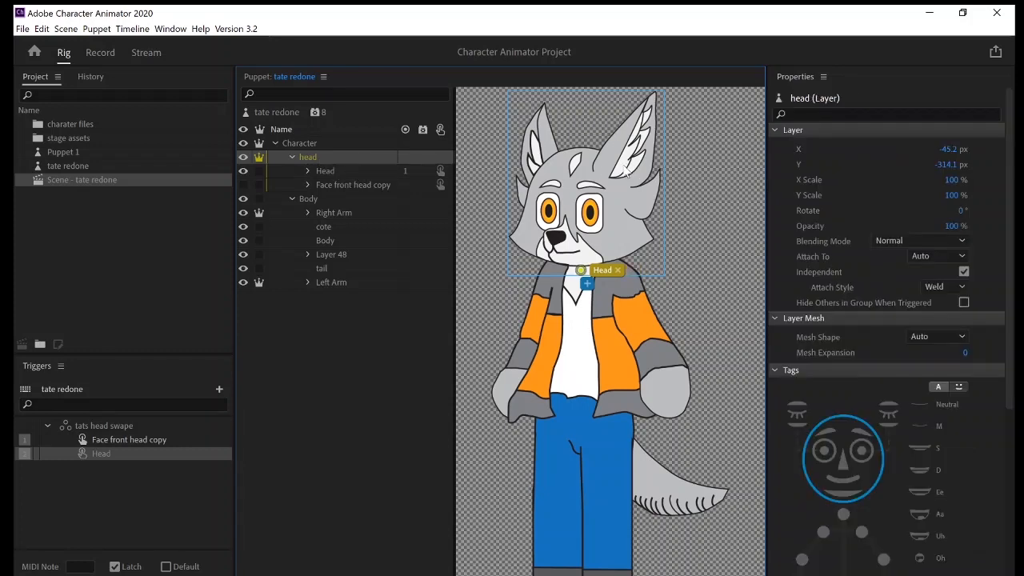
pyautogui.click(309, 172)
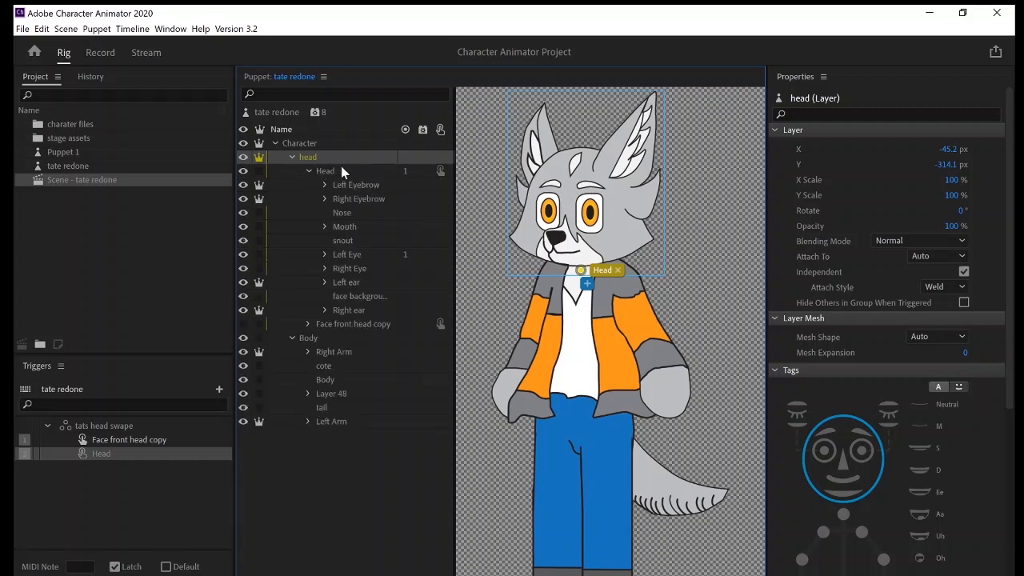
pyautogui.click(352, 310)
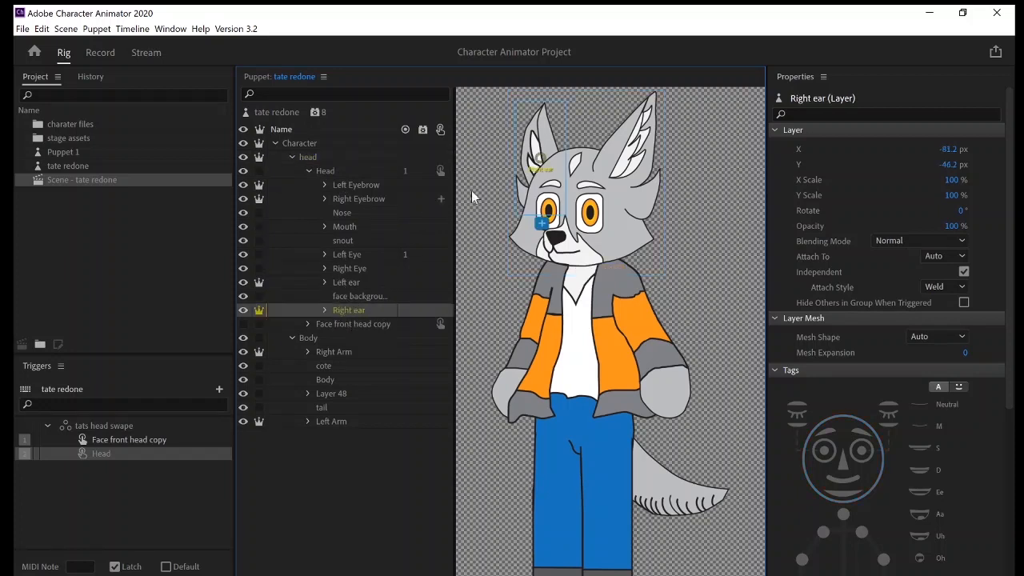
pyautogui.moveTo(544, 160); pyautogui.dragTo(563, 184)
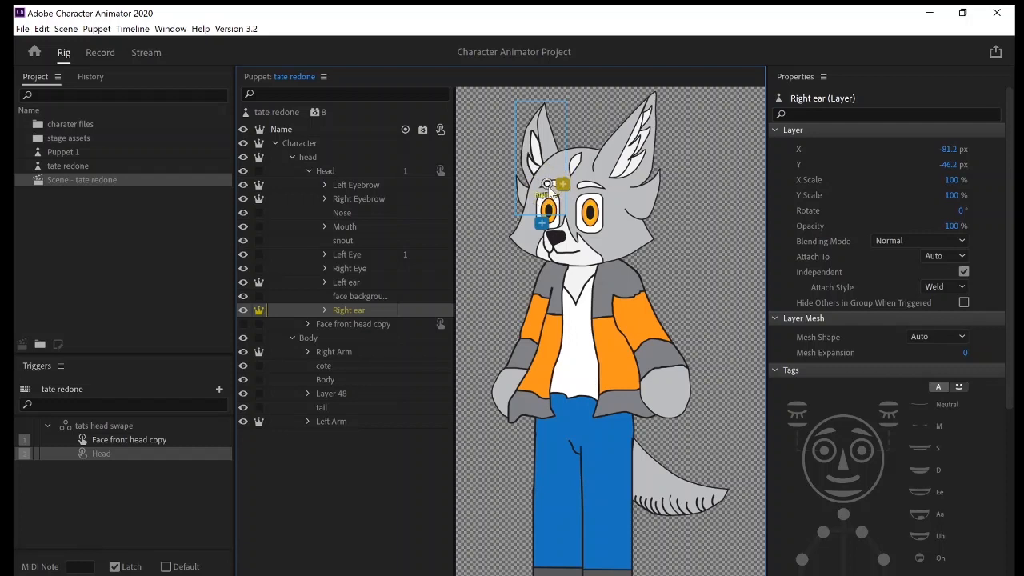
pyautogui.click(548, 185)
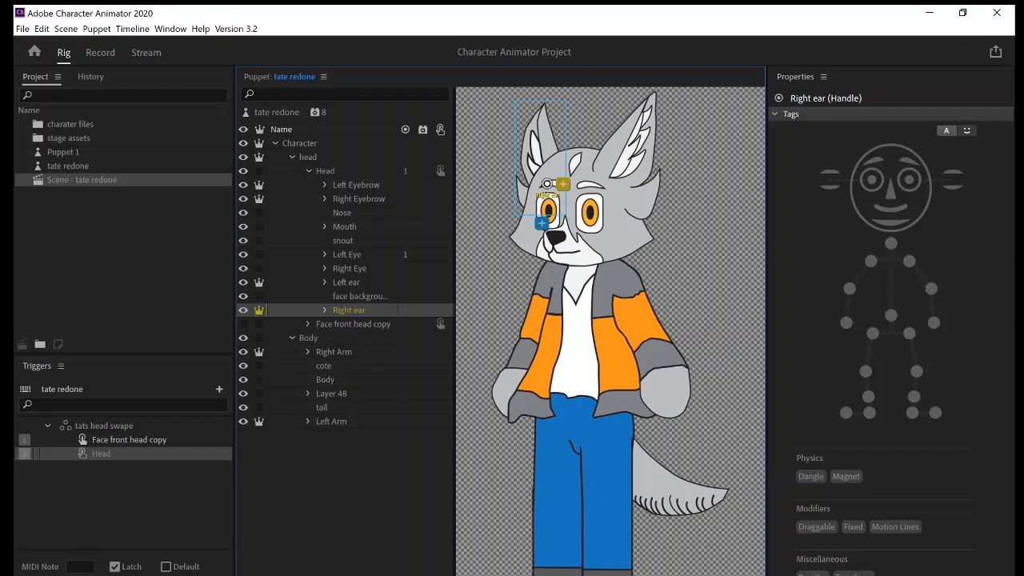
# Add Dangle handles at the tip and outer base of the right ear and test them in the scene.
pyautogui.click(547, 104)
pyautogui.click(516, 183)
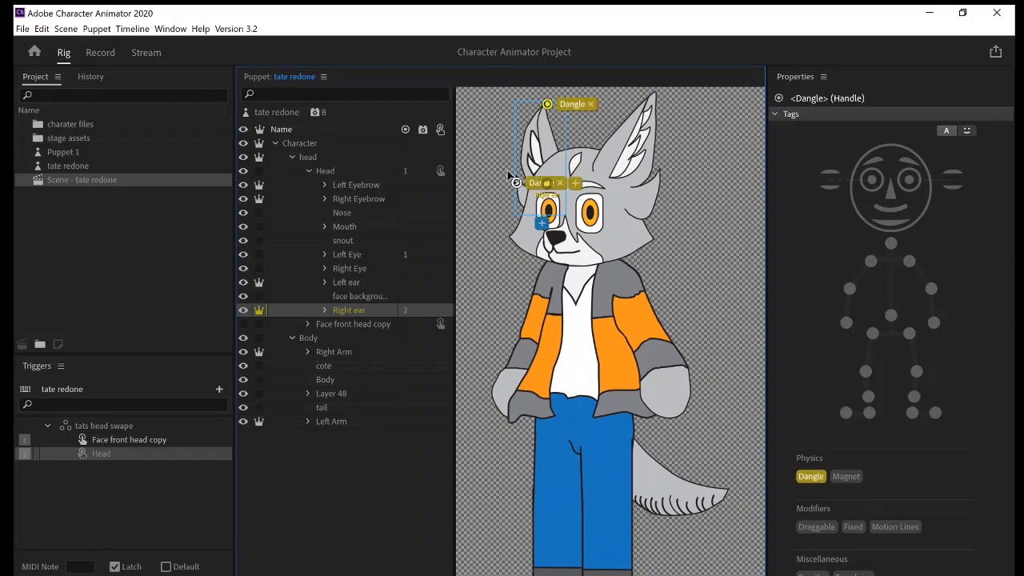
pyautogui.click(100, 52)
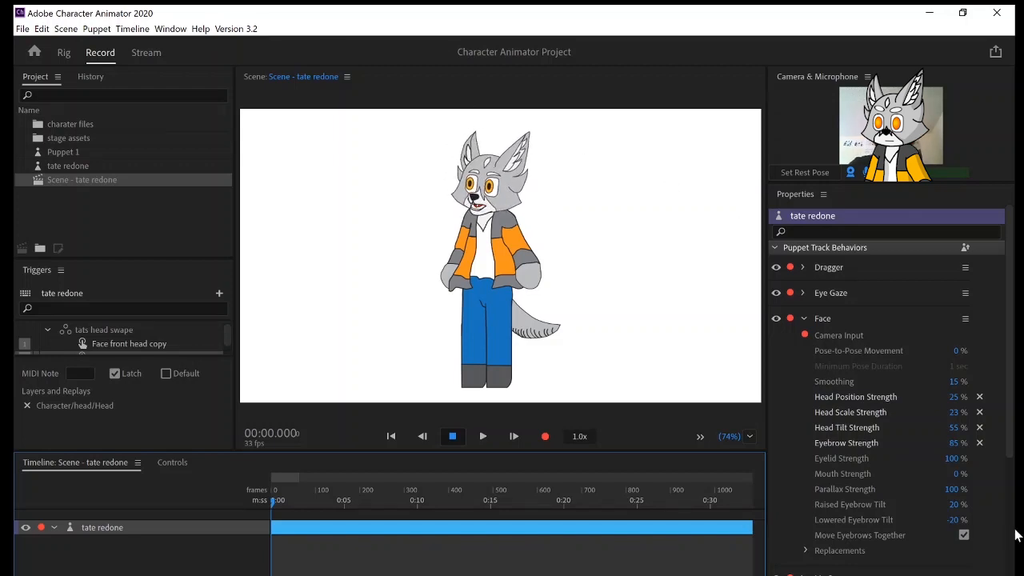
# Try Physics settings of -98° Gravity Direction, 0% Gravity Strength and 41% Wind Strength, and reset them to their defaults.
pyautogui.scroll(-5, 824, 483)
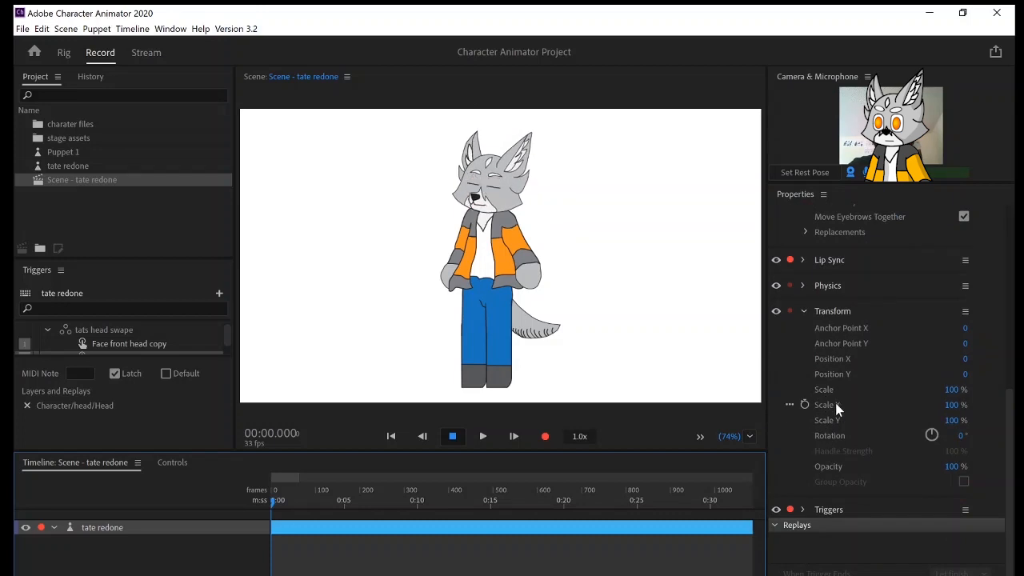
pyautogui.scroll(2, 856, 358)
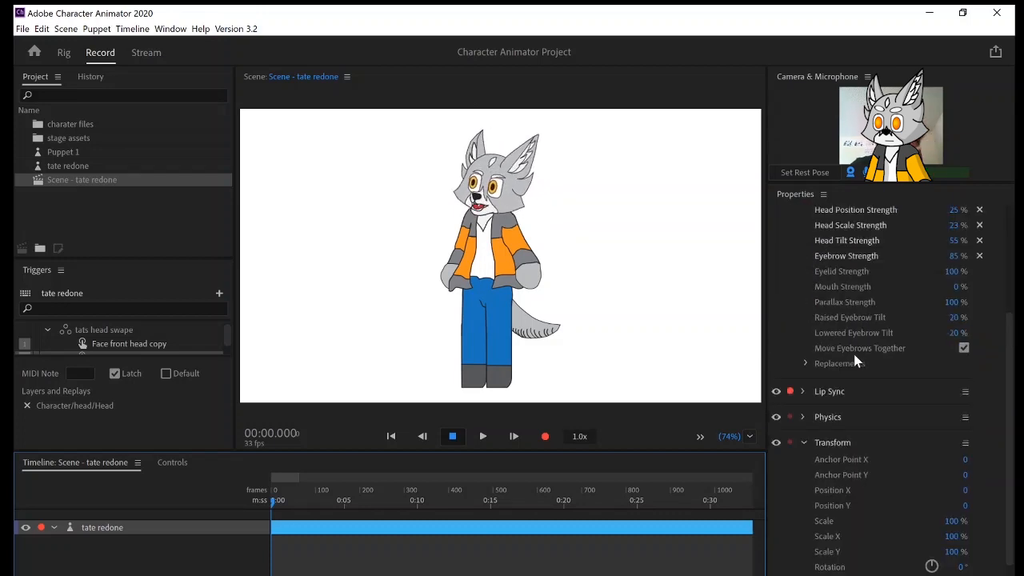
pyautogui.click(802, 418)
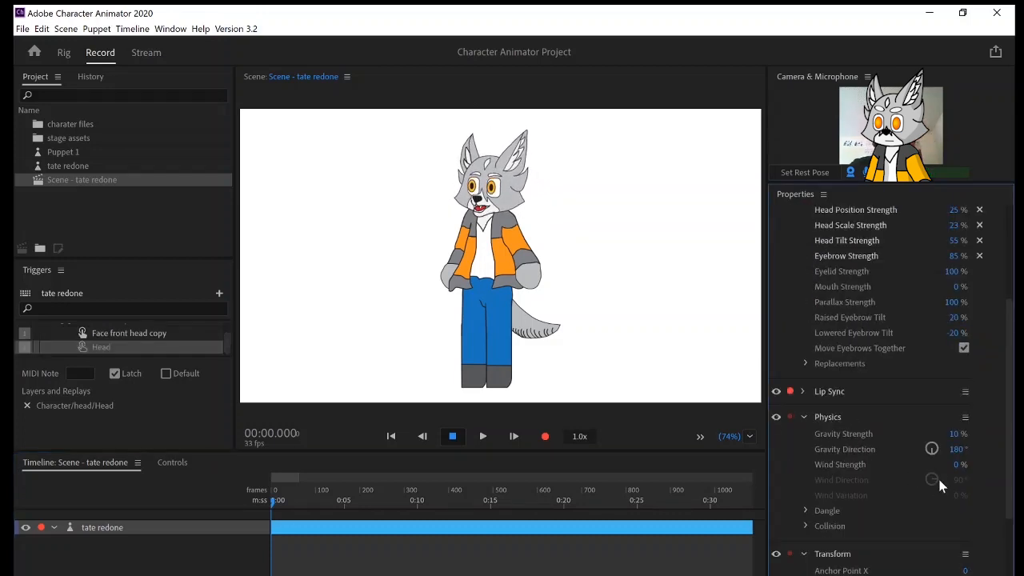
pyautogui.moveTo(960, 449); pyautogui.dragTo(756, 456)
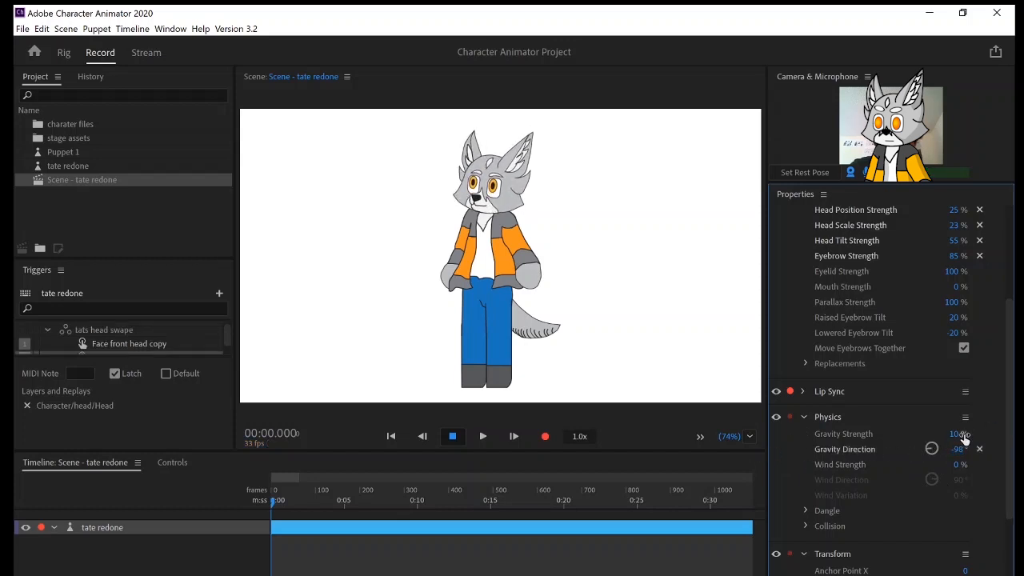
pyautogui.moveTo(958, 435); pyautogui.dragTo(810, 432)
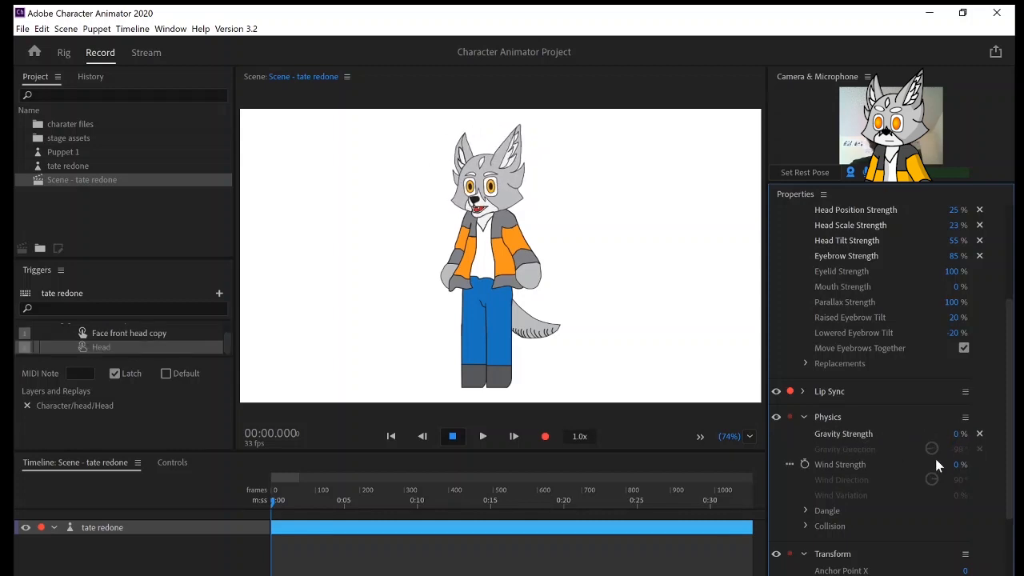
pyautogui.moveTo(954, 465); pyautogui.dragTo(892, 467)
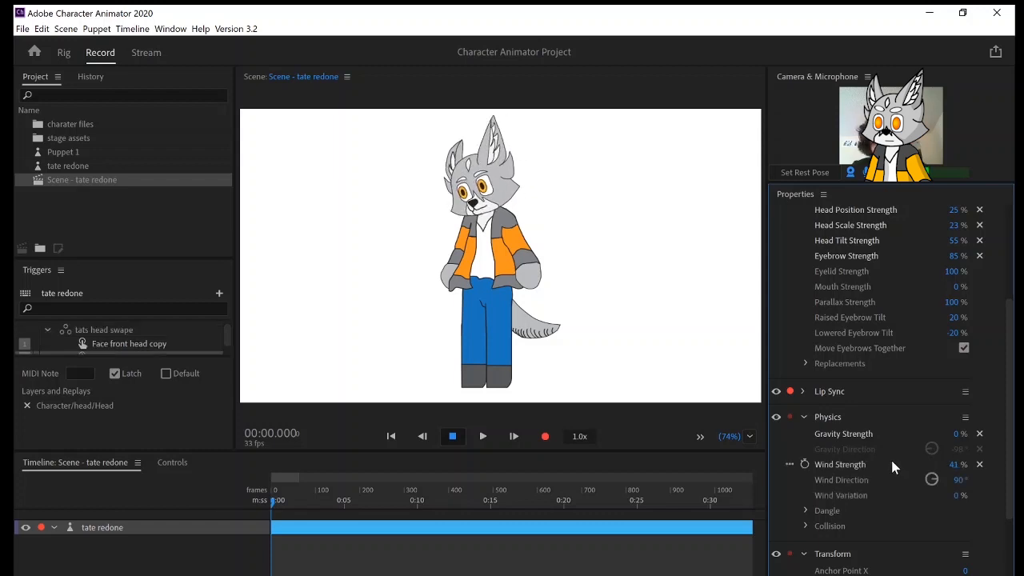
pyautogui.click(979, 464)
pyautogui.click(979, 434)
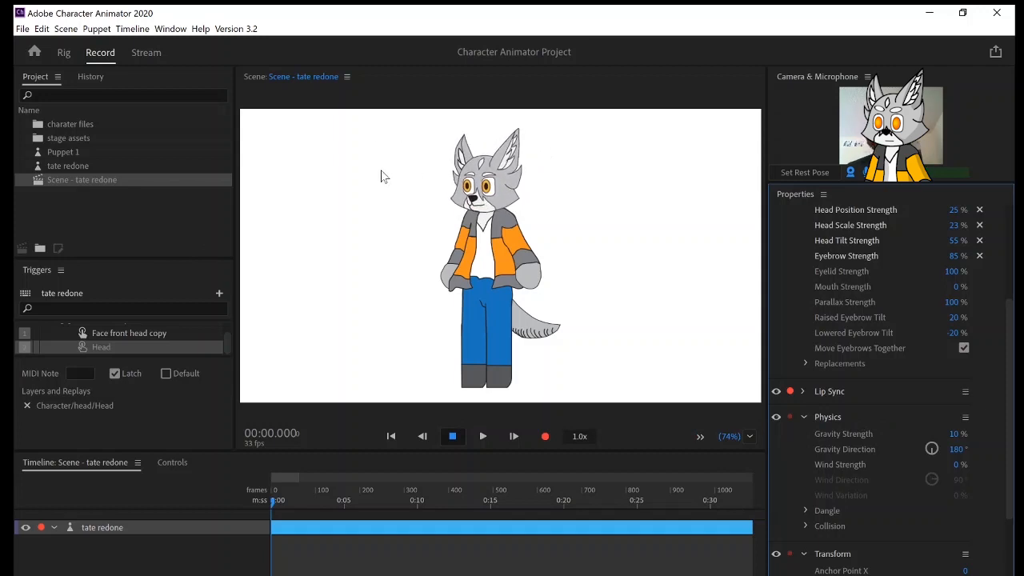
# Add Dangle handles at the left ear's tip and outer base, and move the Left ear layer's origin handle down below the ear.
pyautogui.click(64, 52)
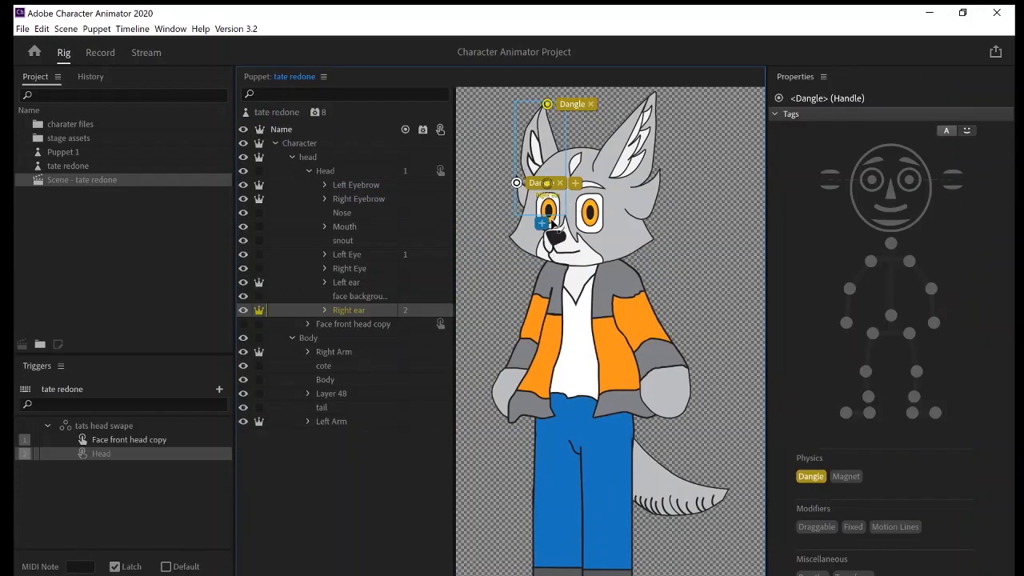
pyautogui.click(637, 164)
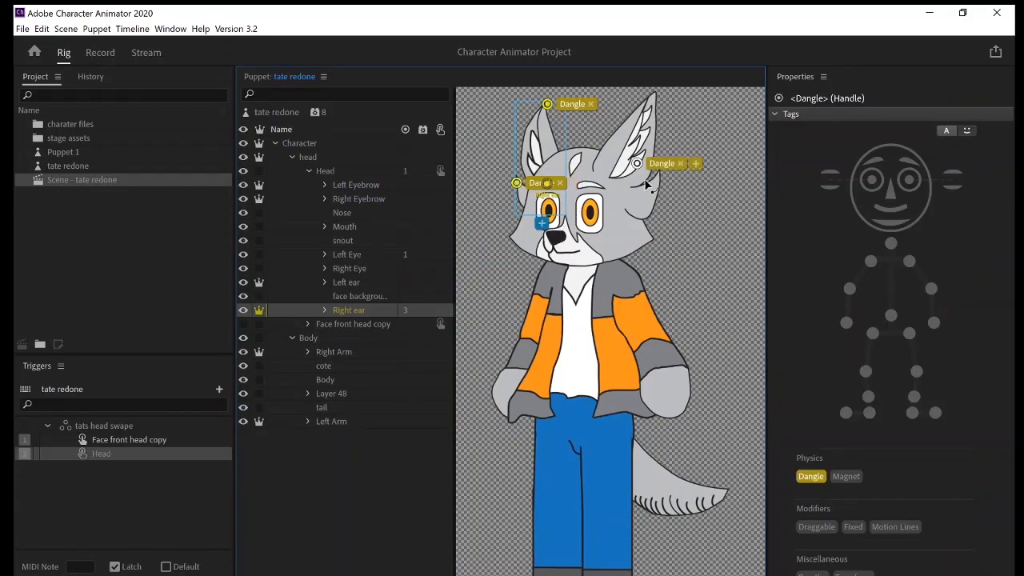
pyautogui.press('Delete')
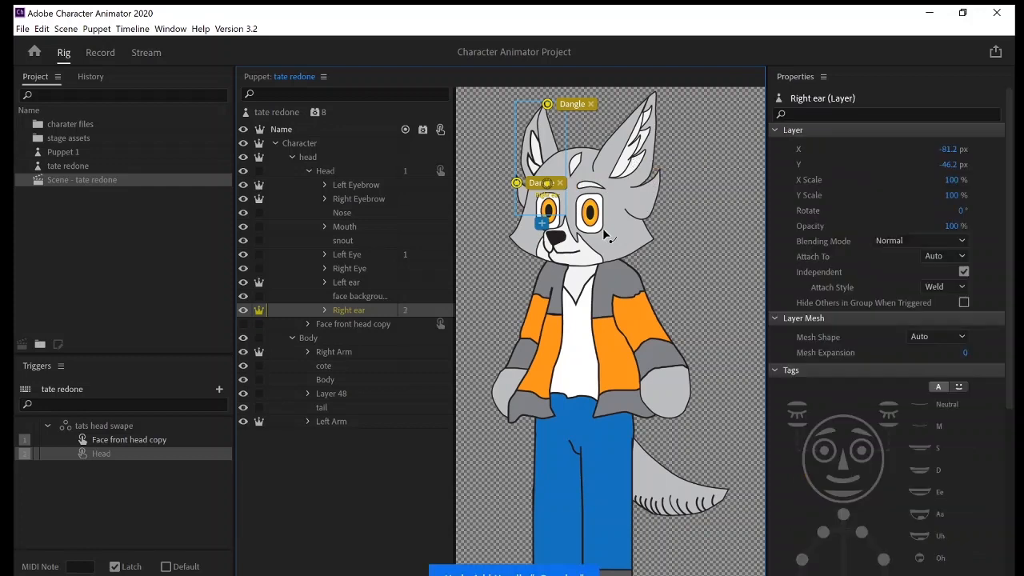
pyautogui.click(359, 284)
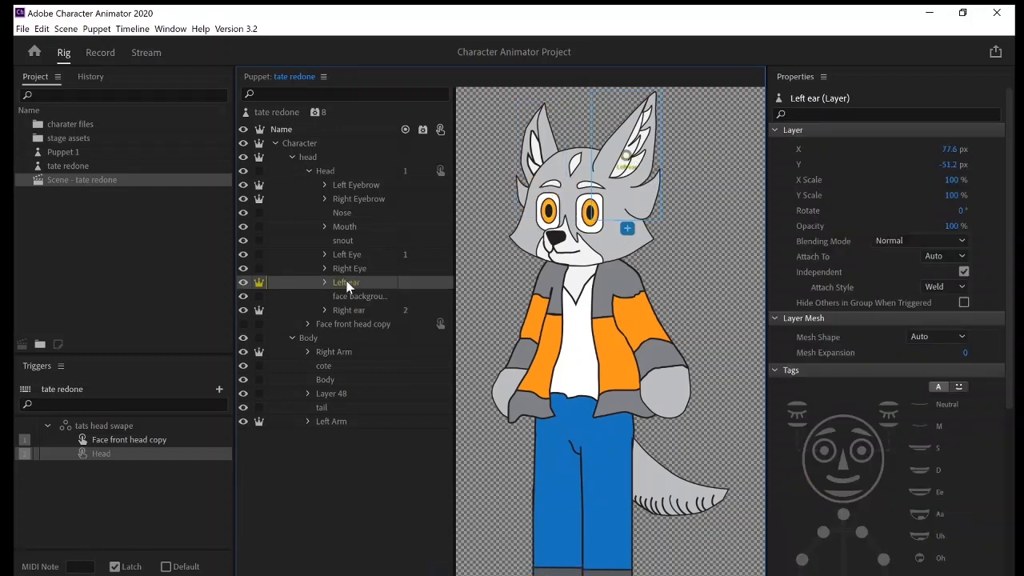
pyautogui.click(630, 162)
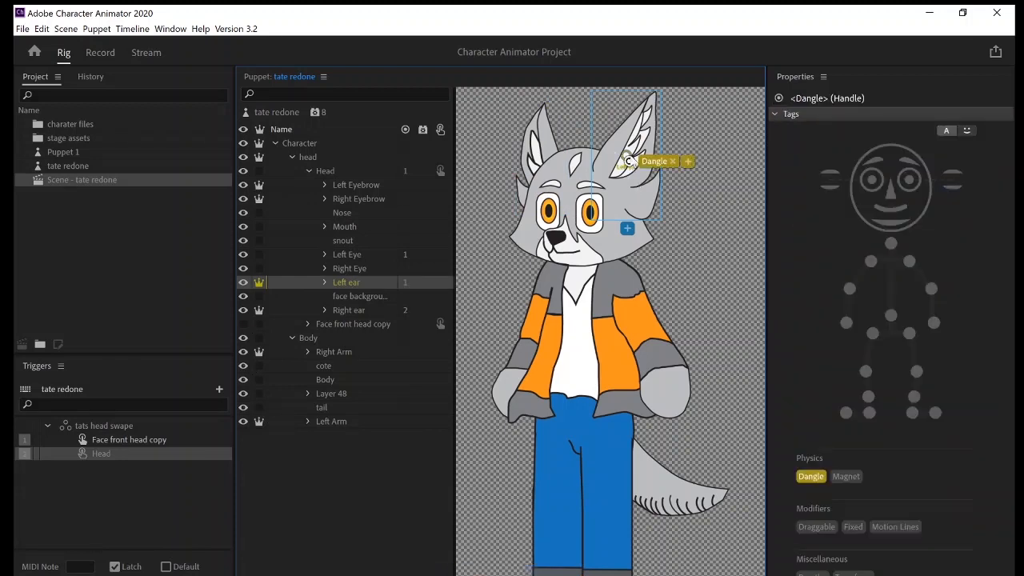
pyautogui.moveTo(629, 163); pyautogui.dragTo(650, 101)
pyautogui.click(653, 191)
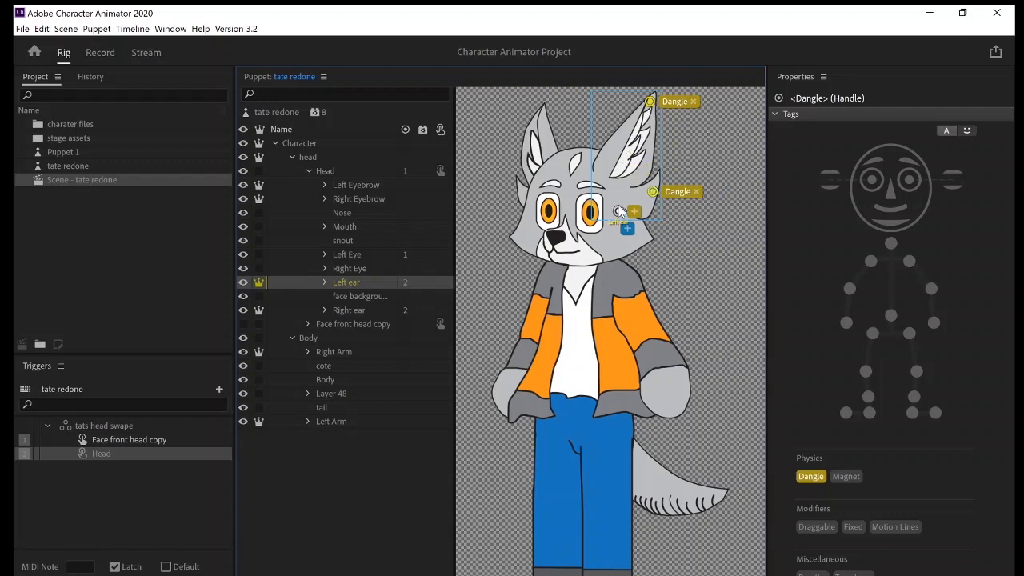
pyautogui.click(610, 199)
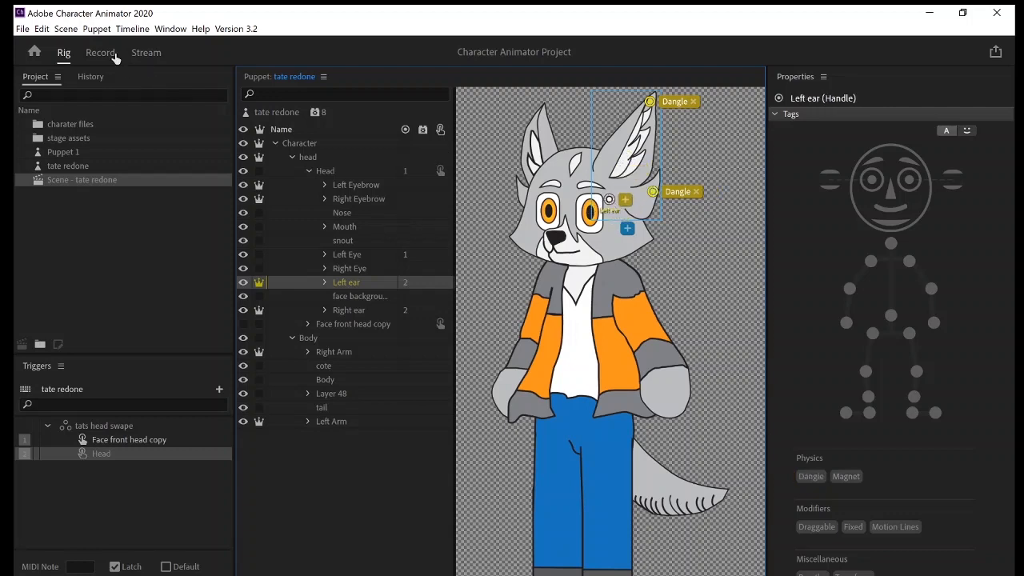
pyautogui.click(115, 53)
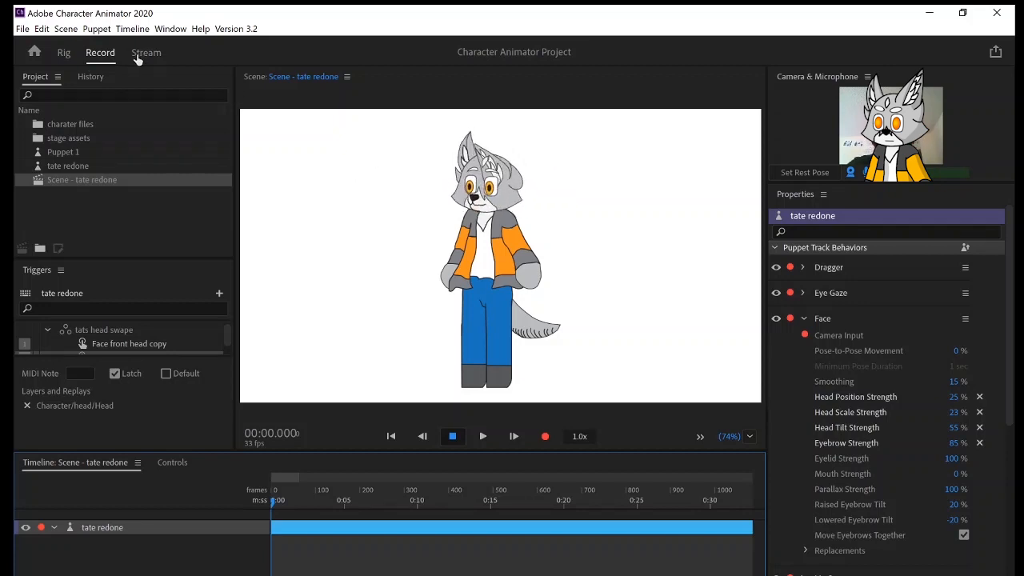
# Add Fixed handles at the left ear's inner base and just below its outer base, and test them in the scene.
pyautogui.click(65, 53)
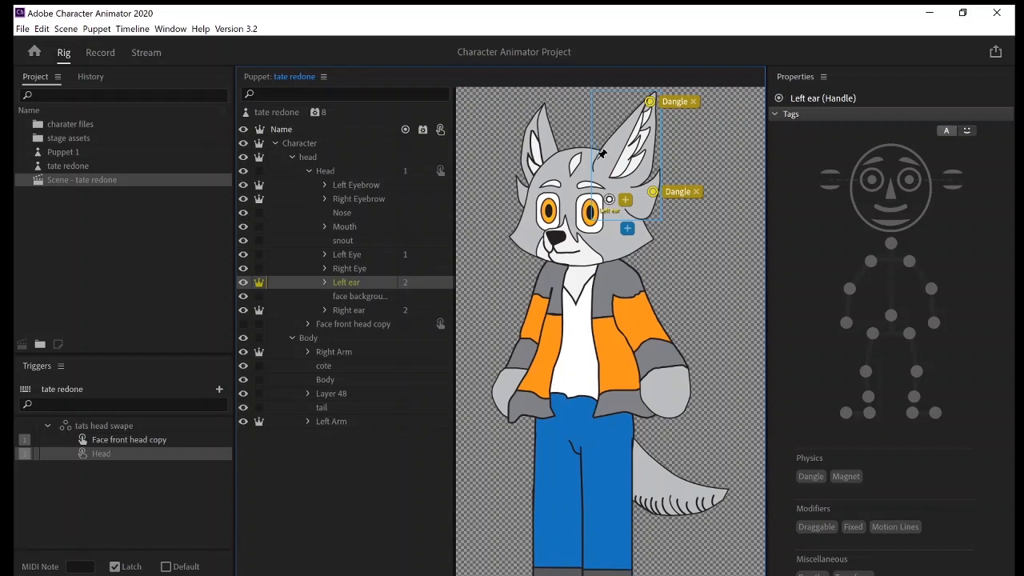
pyautogui.click(598, 161)
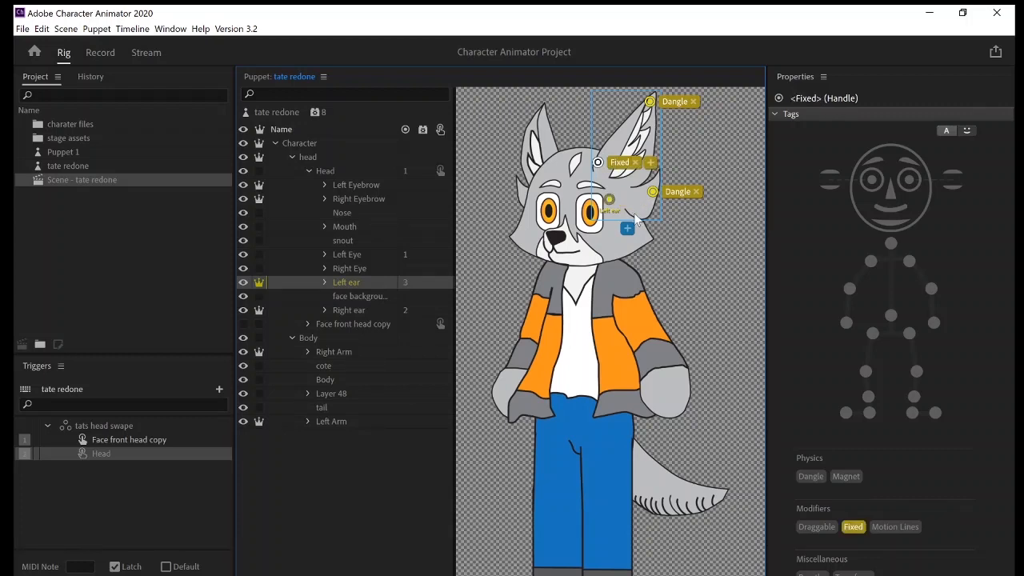
pyautogui.click(633, 214)
pyautogui.click(102, 53)
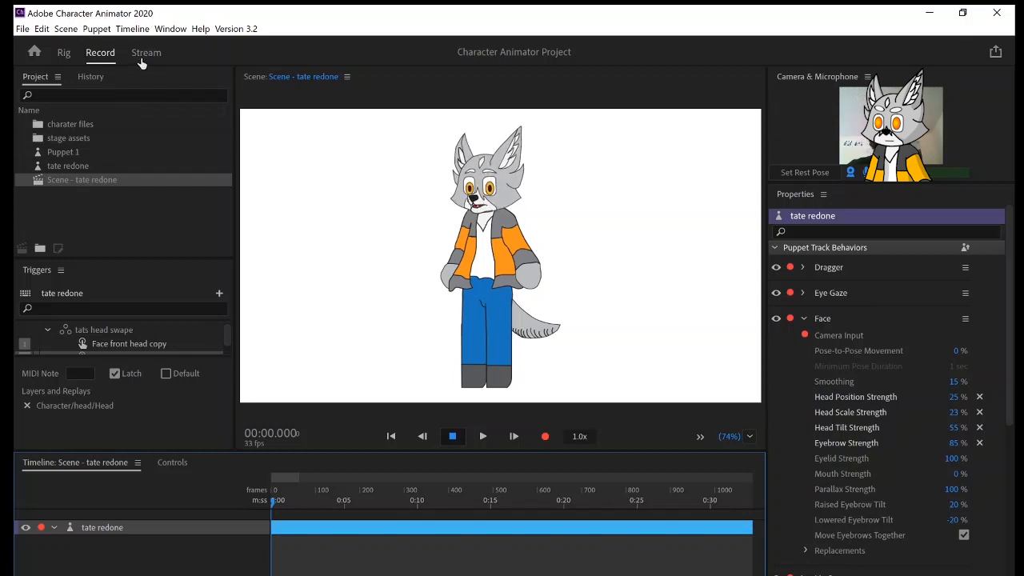
# Shift the Right ear layer's origin handle slightly inward toward the middle of the head.
pyautogui.click(63, 53)
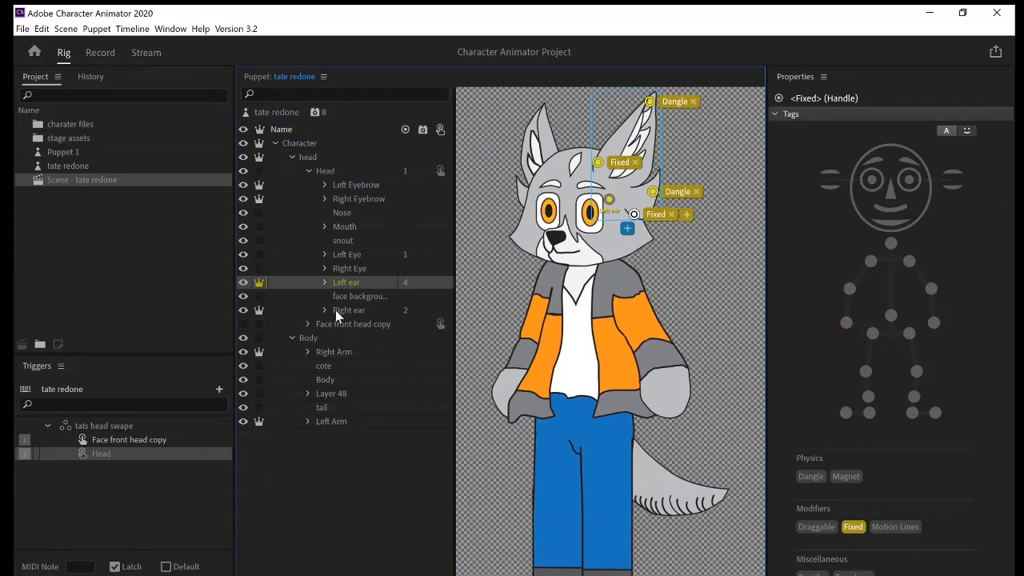
pyautogui.click(336, 310)
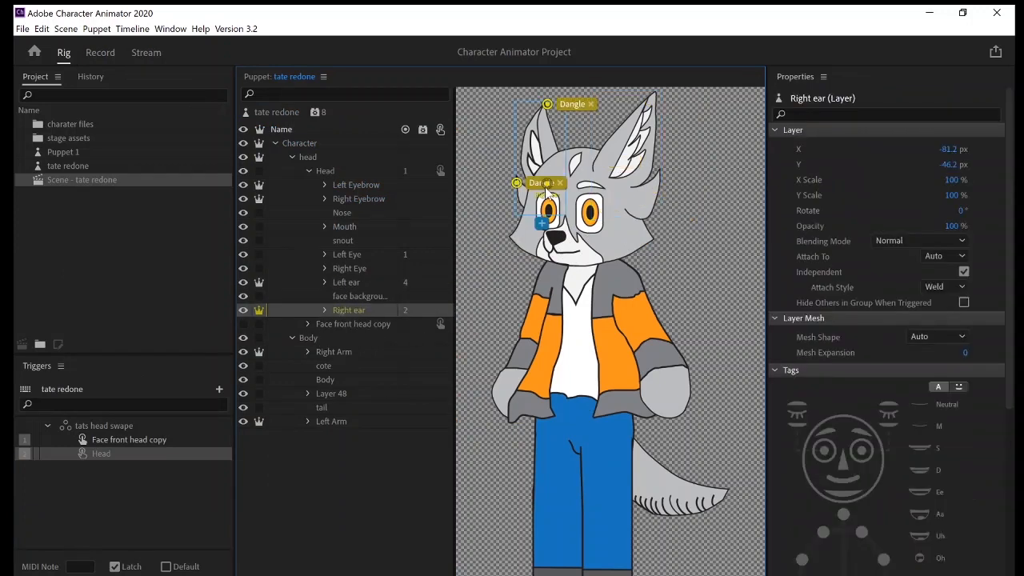
pyautogui.click(556, 190)
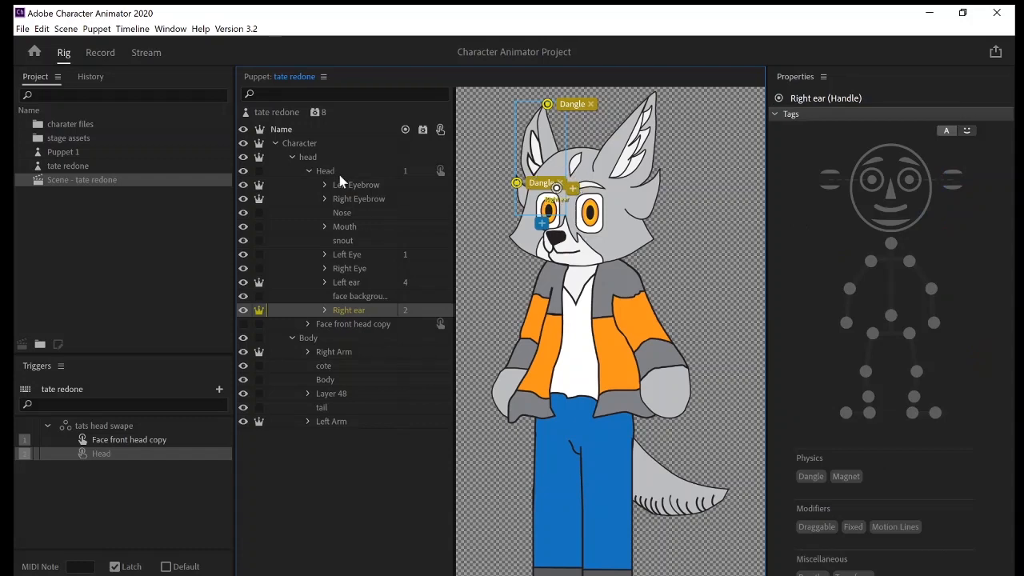
pyautogui.click(344, 238)
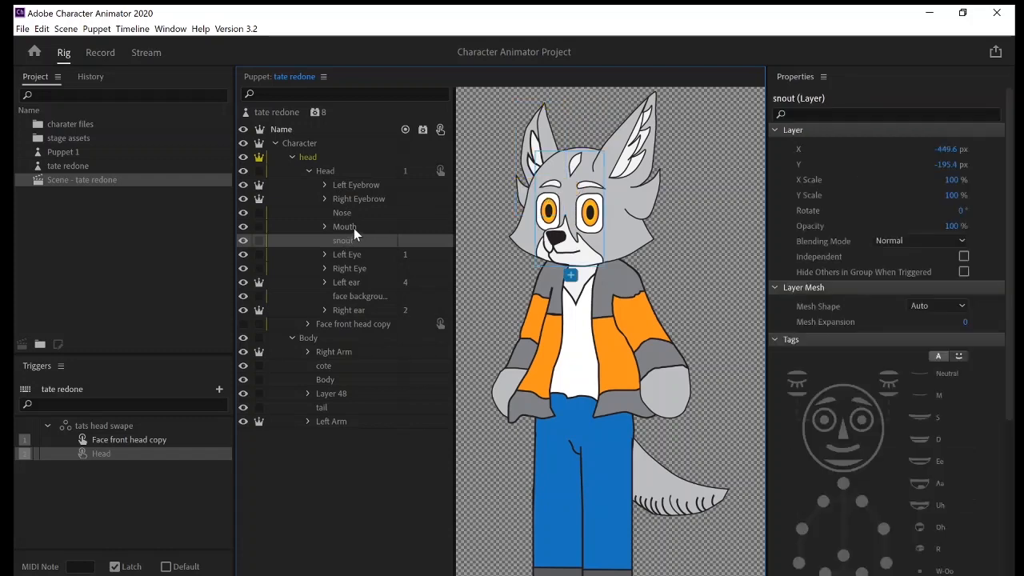
pyautogui.click(354, 228)
pyautogui.click(360, 214)
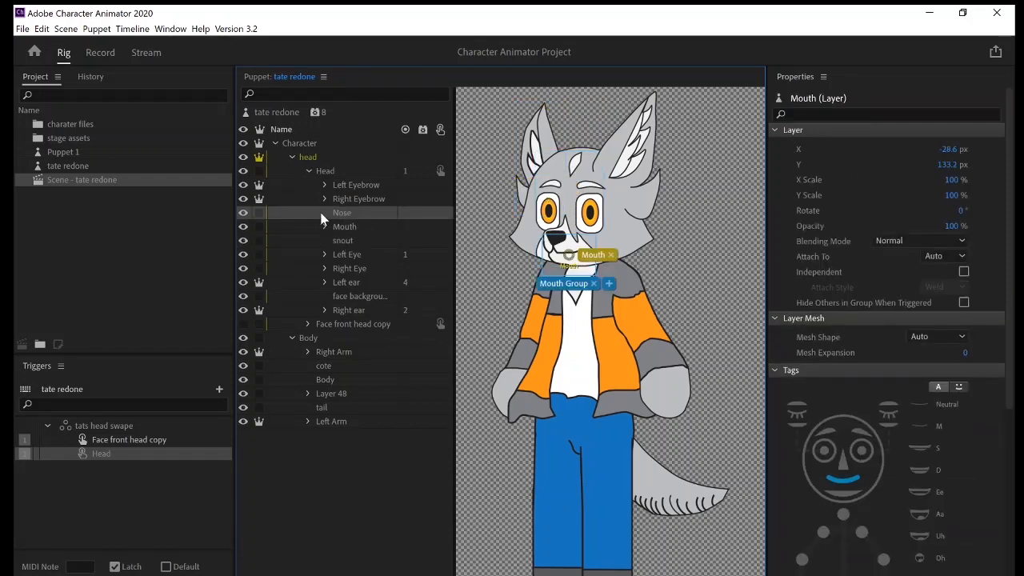
pyautogui.click(362, 198)
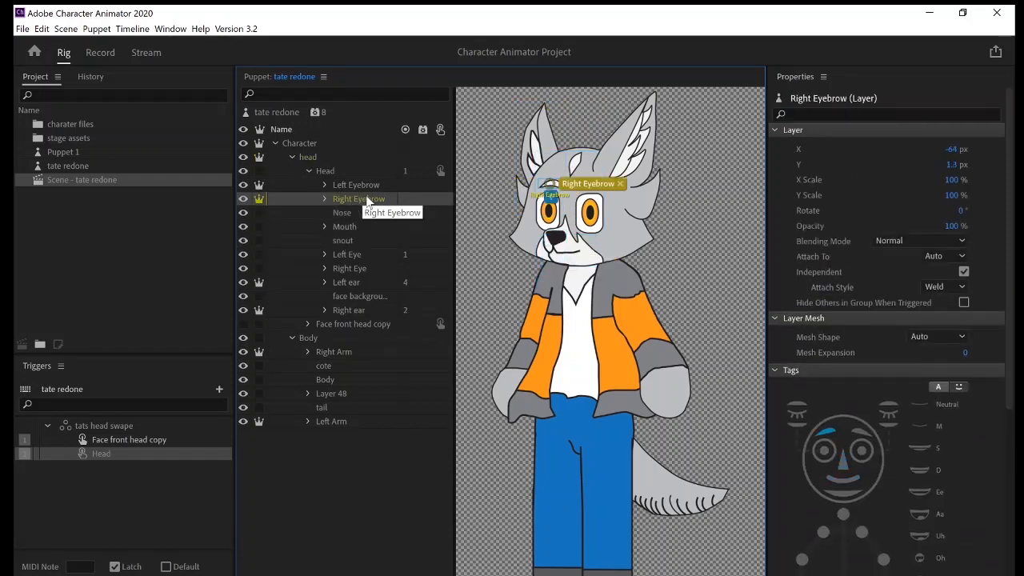
pyautogui.click(380, 187)
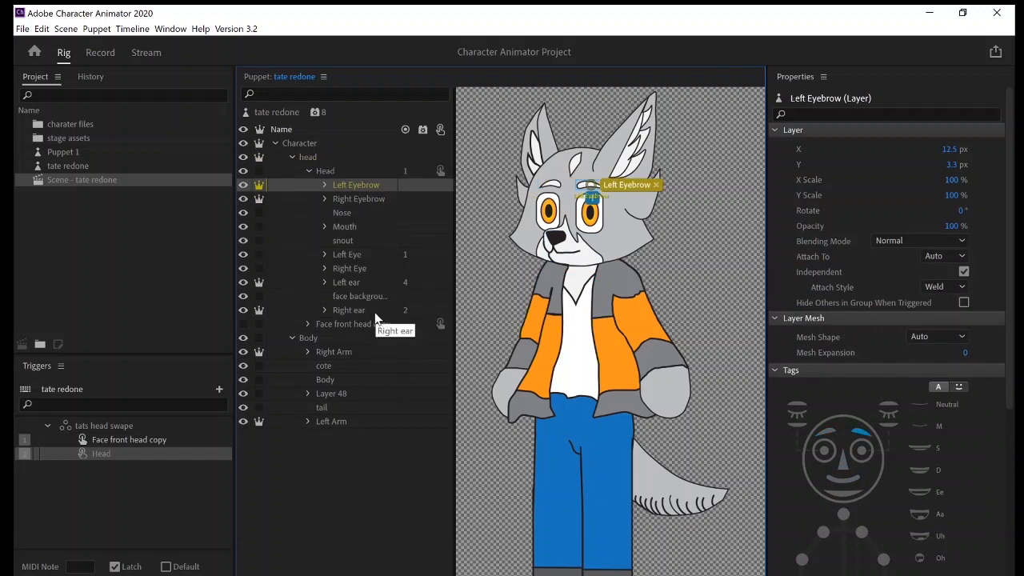
pyautogui.click(351, 257)
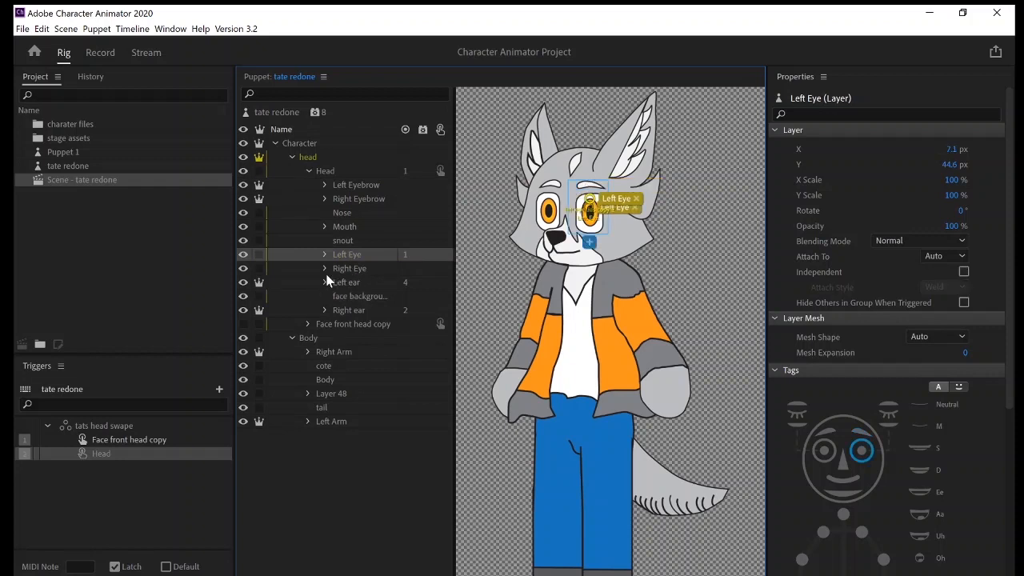
# Turn on the visibility of the Right eye lids layer inside the Right Eye group.
pyautogui.click(325, 270)
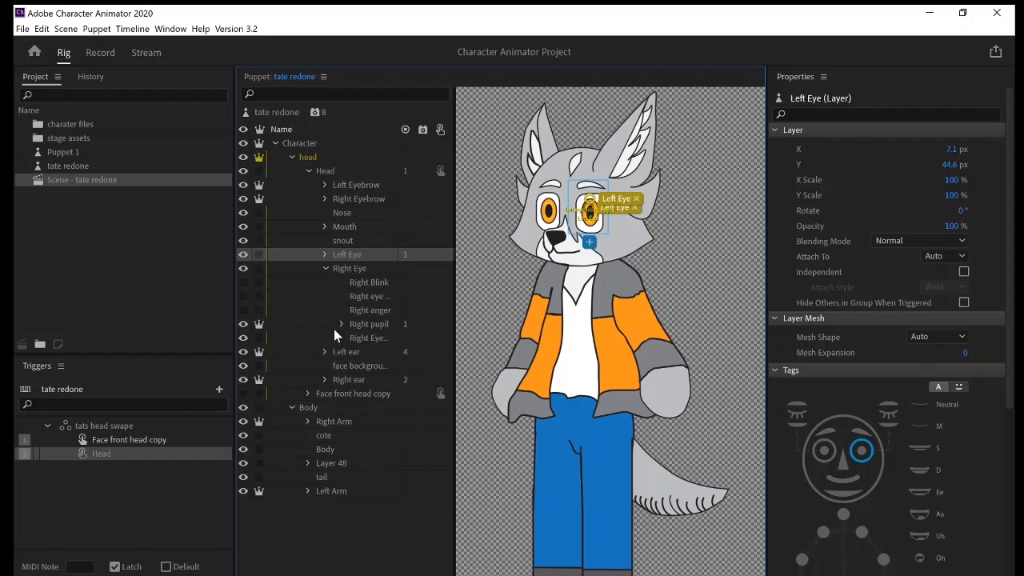
pyautogui.click(364, 298)
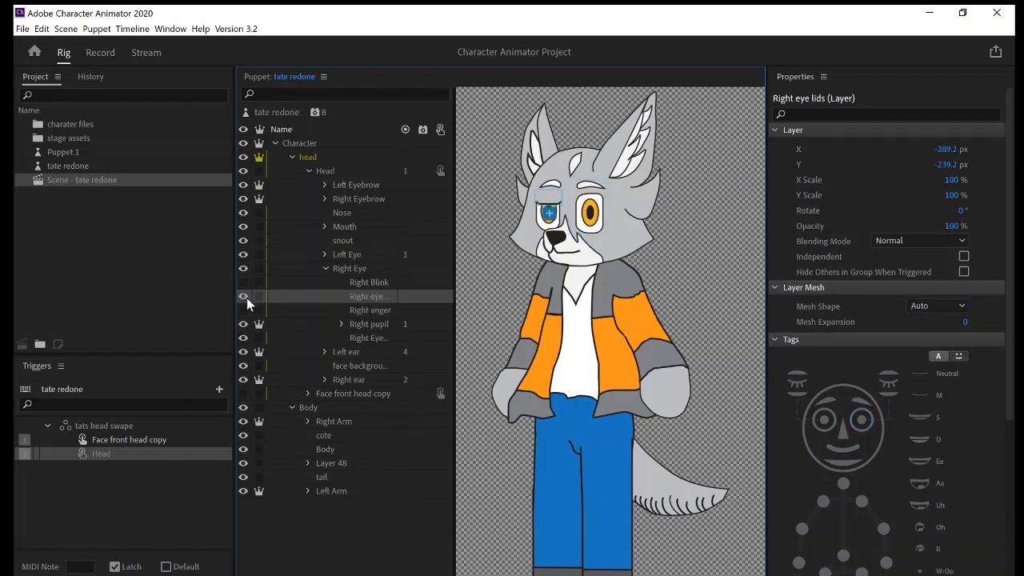
pyautogui.click(243, 296)
pyautogui.click(244, 297)
# Create a trigger for the Right eye lids layer.
pyautogui.rightClick(445, 301)
pyautogui.click(443, 298)
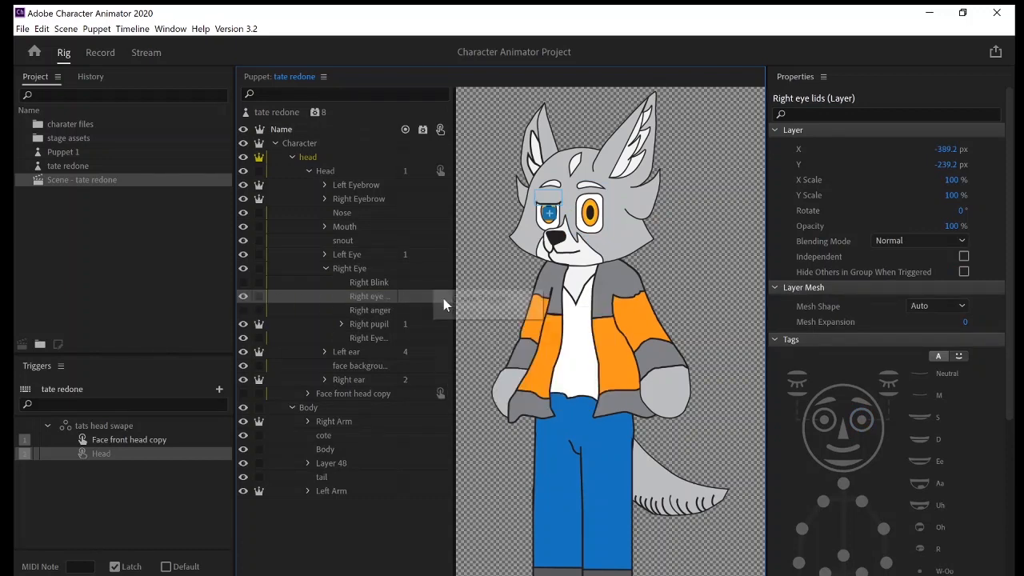
pyautogui.click(442, 297)
pyautogui.click(449, 300)
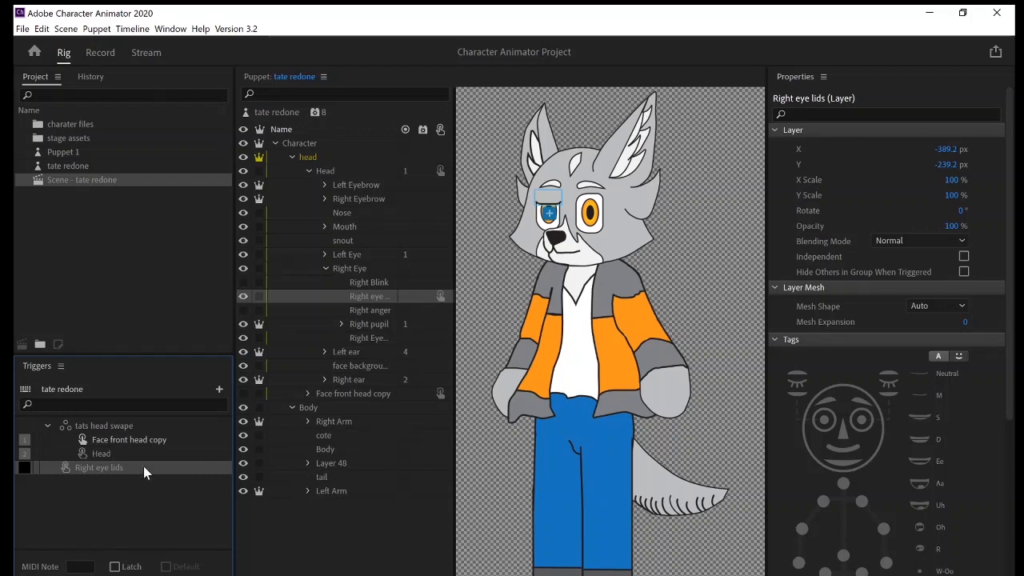
pyautogui.rightClick(439, 299)
pyautogui.rightClick(430, 297)
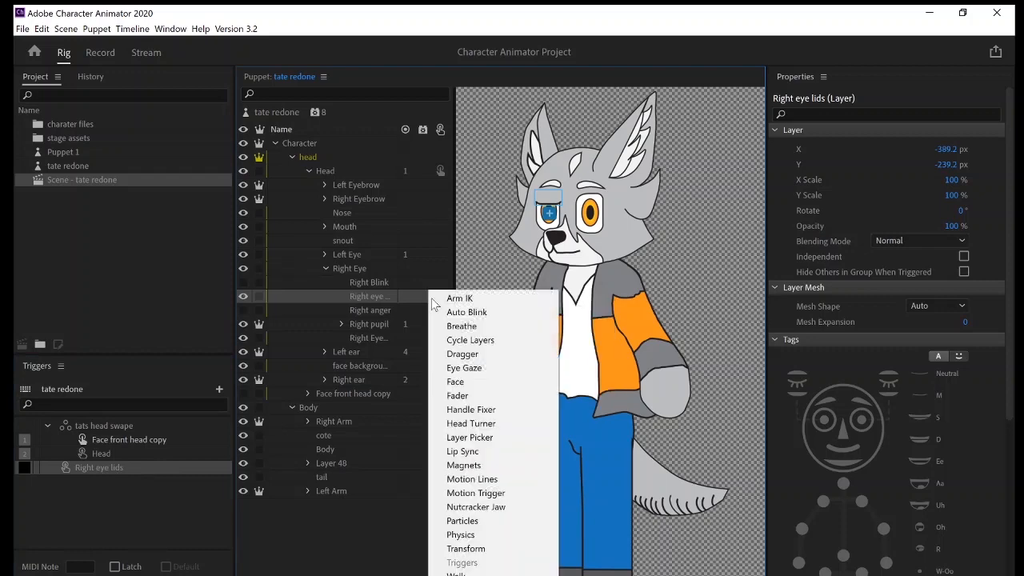
pyautogui.rightClick(423, 298)
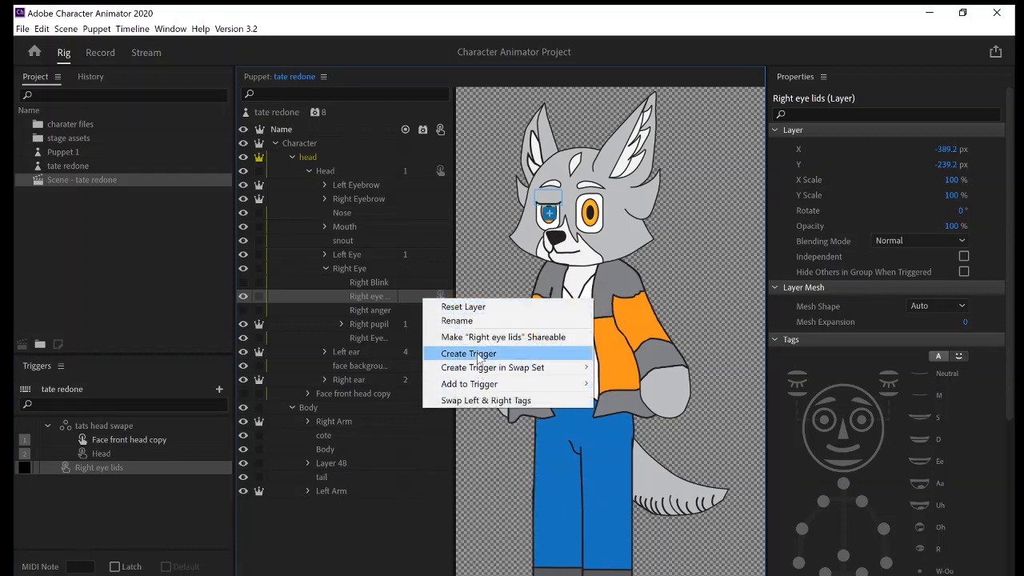
# Assign the trigger key S to the Right eye lids trigger and enable Latch for it.
pyautogui.click(30, 461)
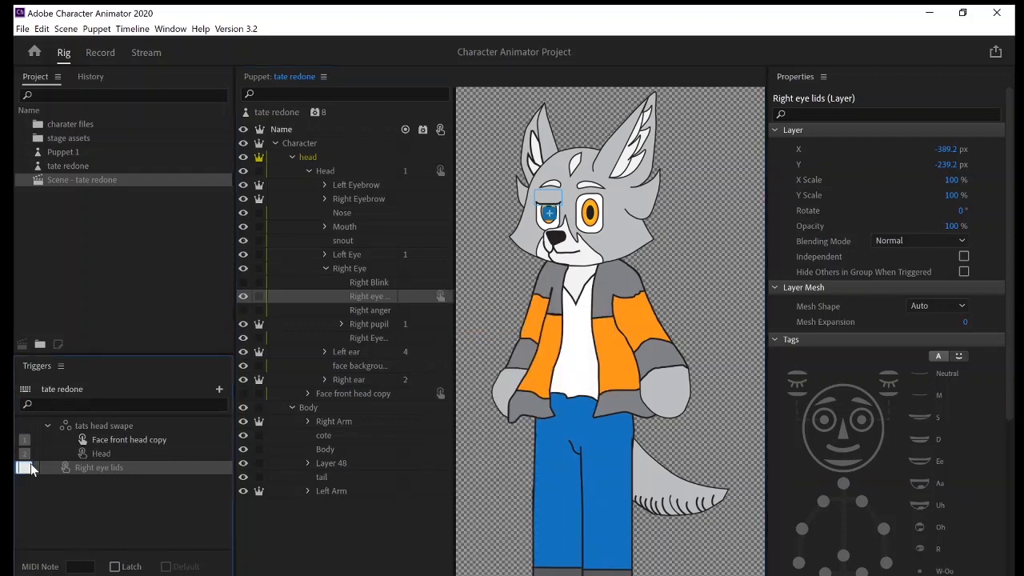
pyautogui.click(27, 468)
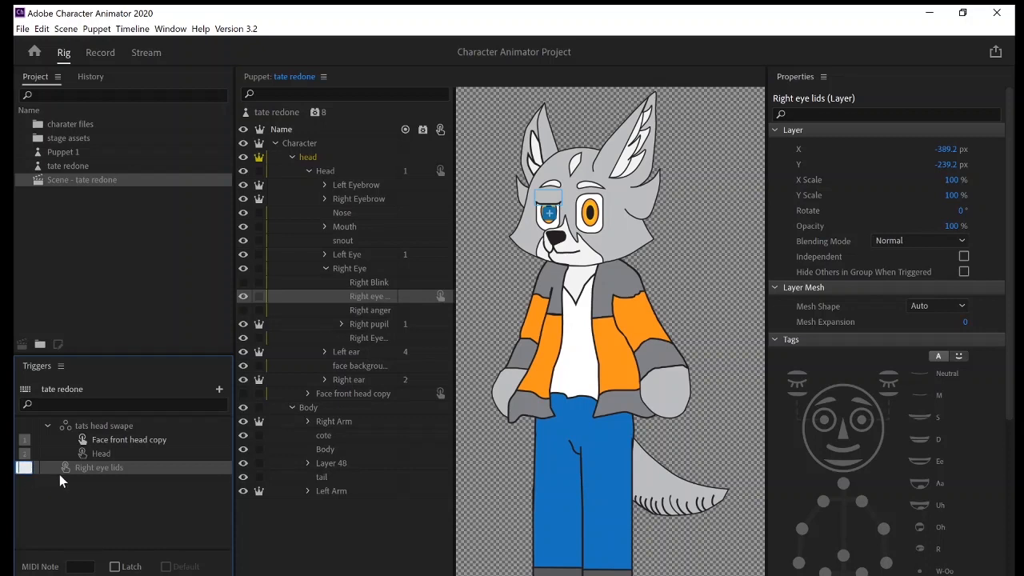
pyautogui.write('s')
pyautogui.click(84, 500)
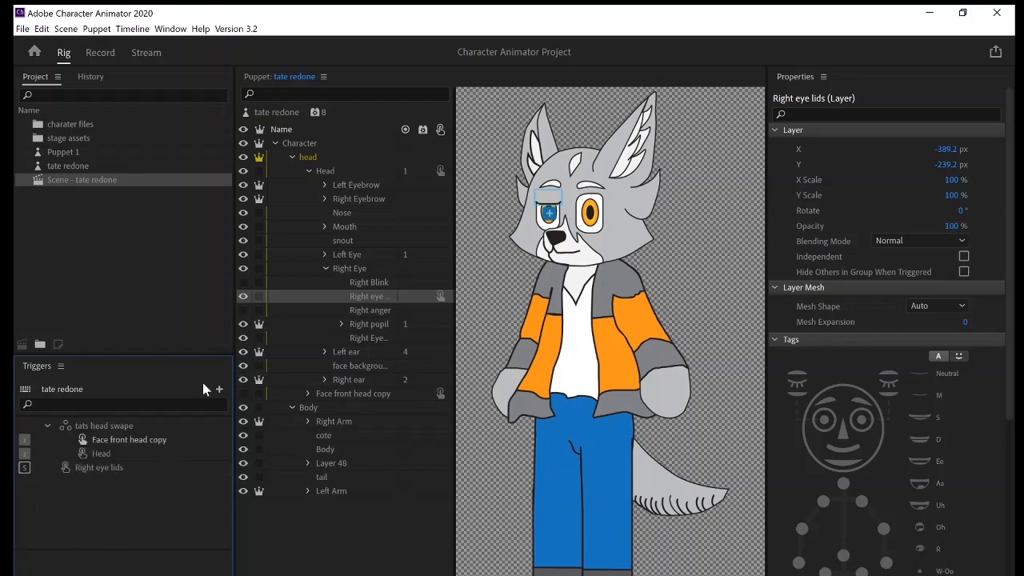
pyautogui.click(100, 469)
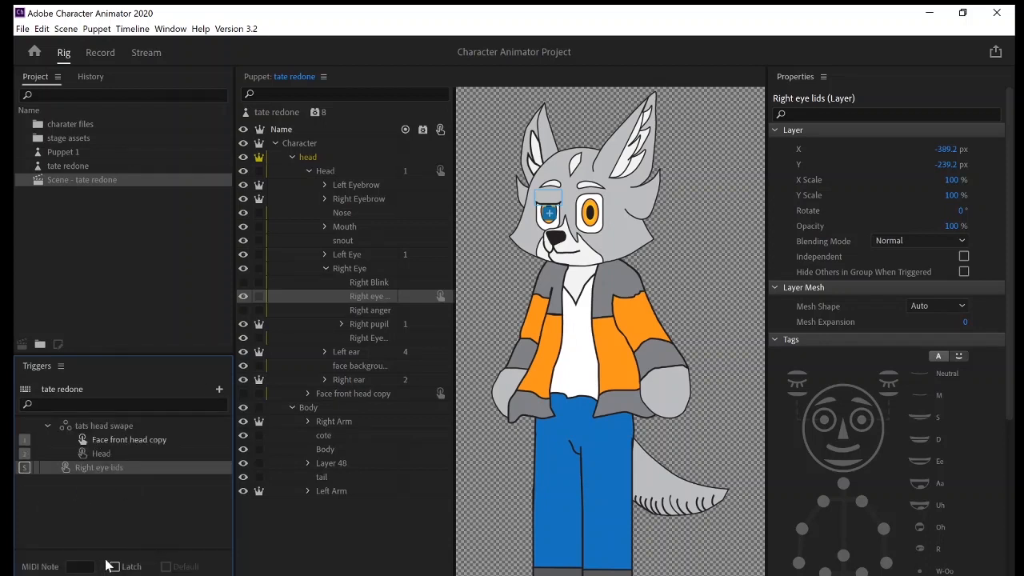
pyautogui.click(114, 566)
# Try the Hide Others in Group When Triggered option on the Head layer and turn it back off.
pyautogui.click(336, 174)
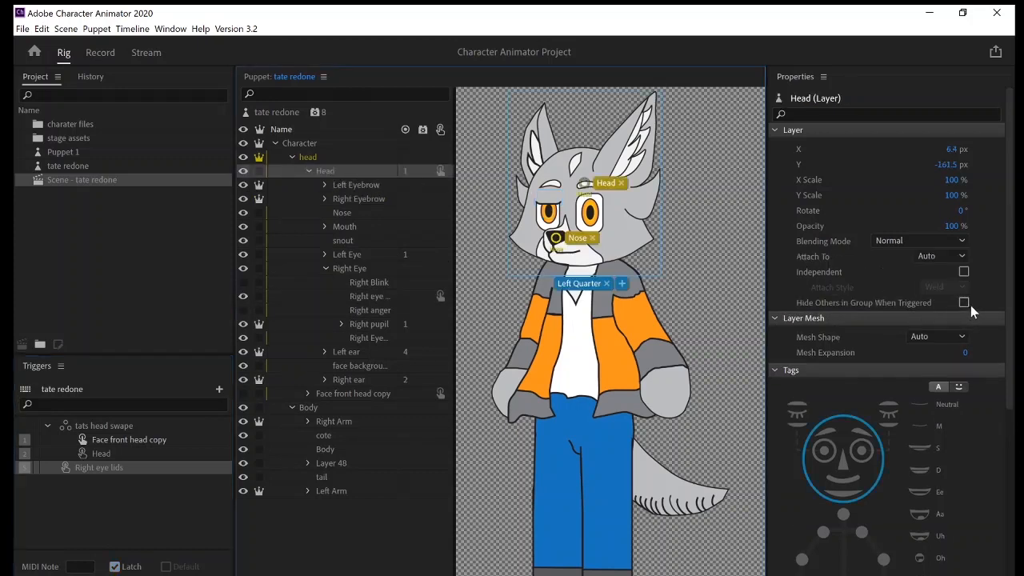
pyautogui.click(363, 186)
pyautogui.click(355, 200)
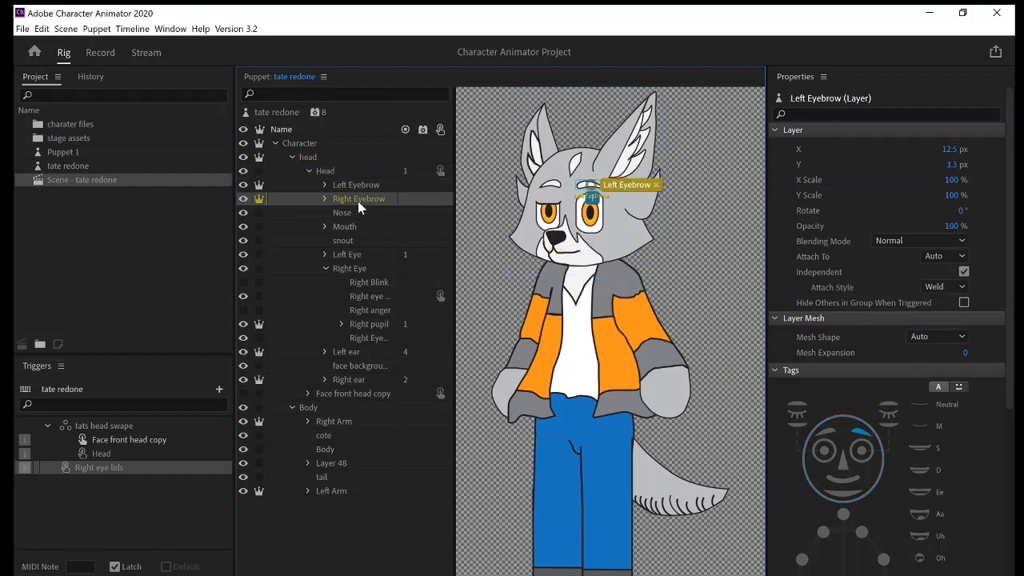
pyautogui.click(363, 186)
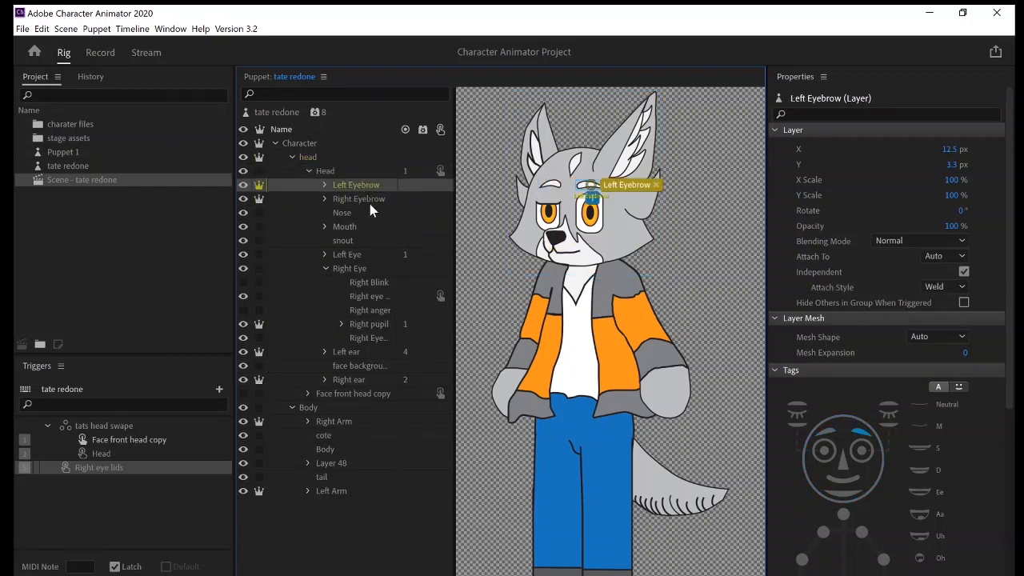
pyautogui.click(348, 169)
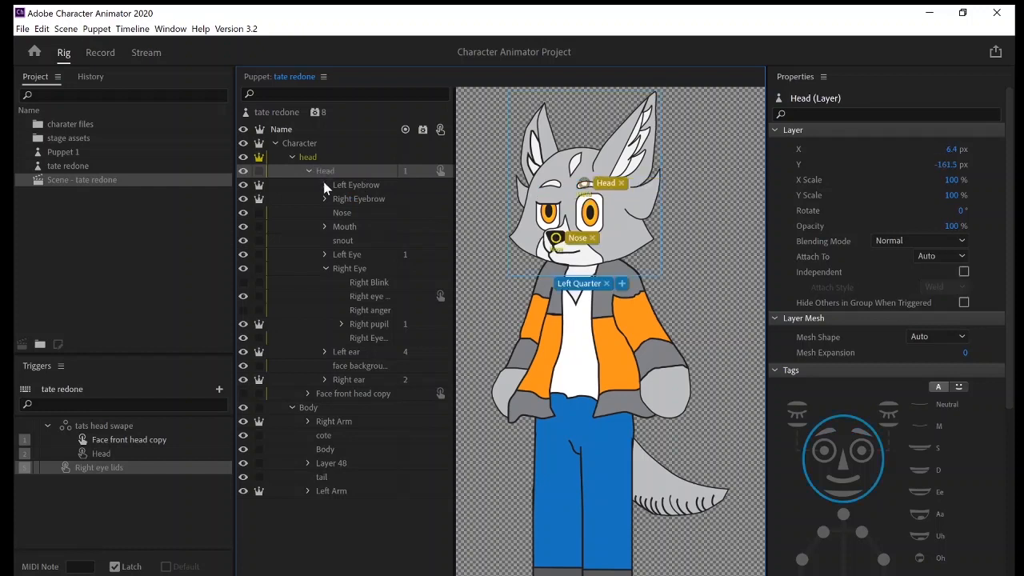
pyautogui.click(963, 304)
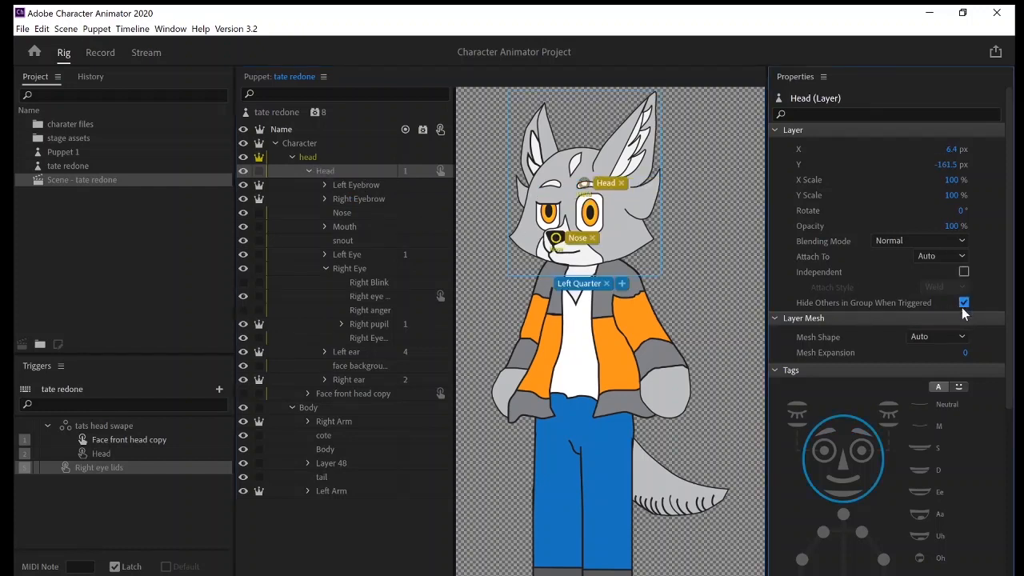
pyautogui.click(92, 470)
pyautogui.click(964, 302)
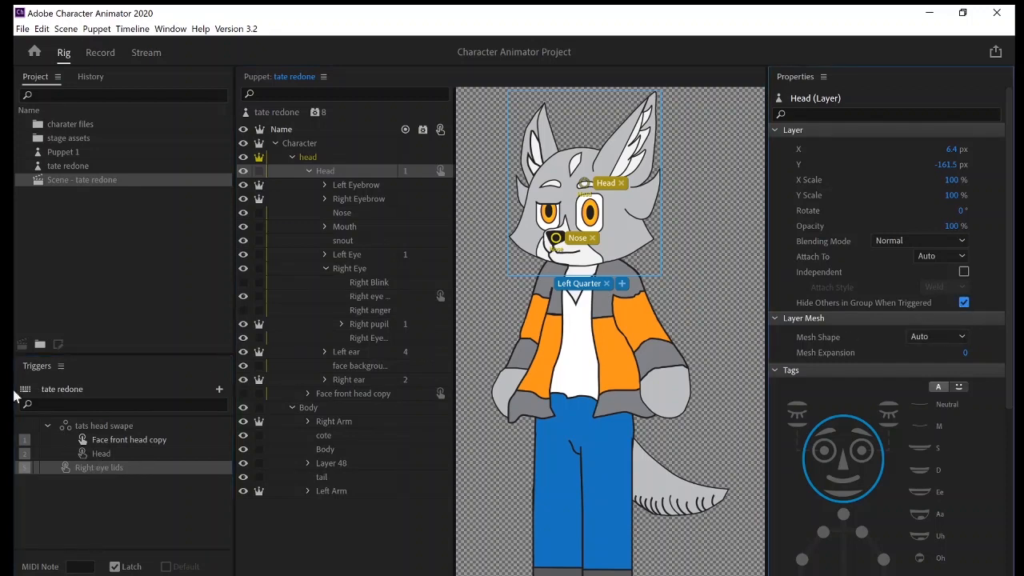
pyautogui.click(140, 427)
pyautogui.click(138, 440)
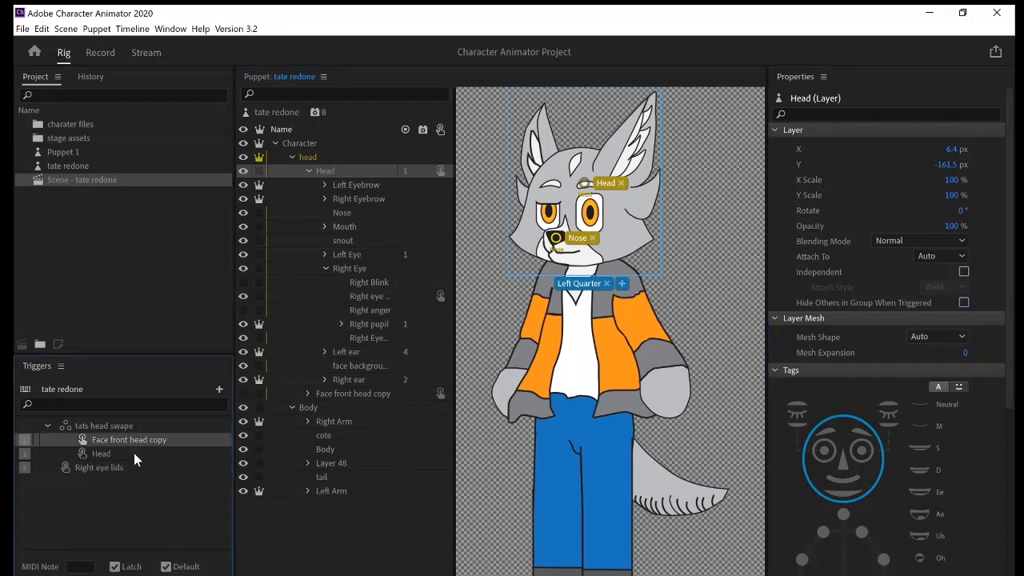
pyautogui.click(127, 469)
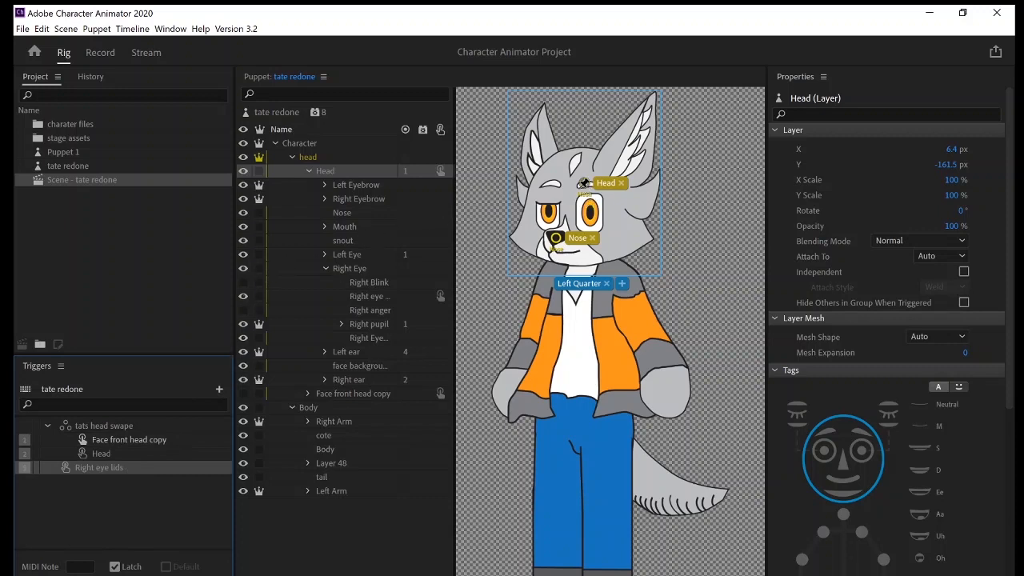
# Try moving the Head handle down to the base of the head and preview the puppet in the scene.
pyautogui.moveTo(585, 190); pyautogui.dragTo(586, 270)
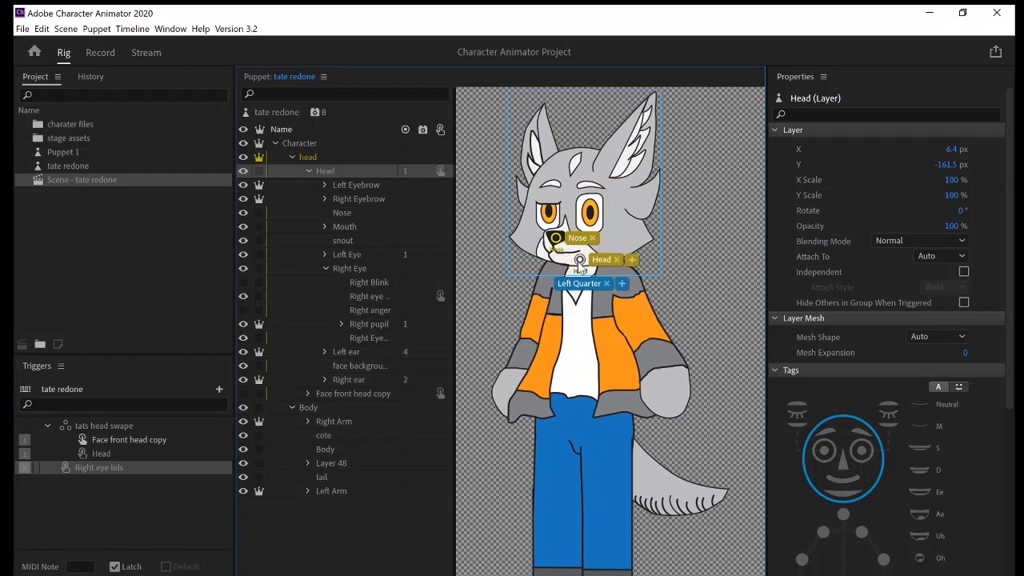
pyautogui.click(97, 50)
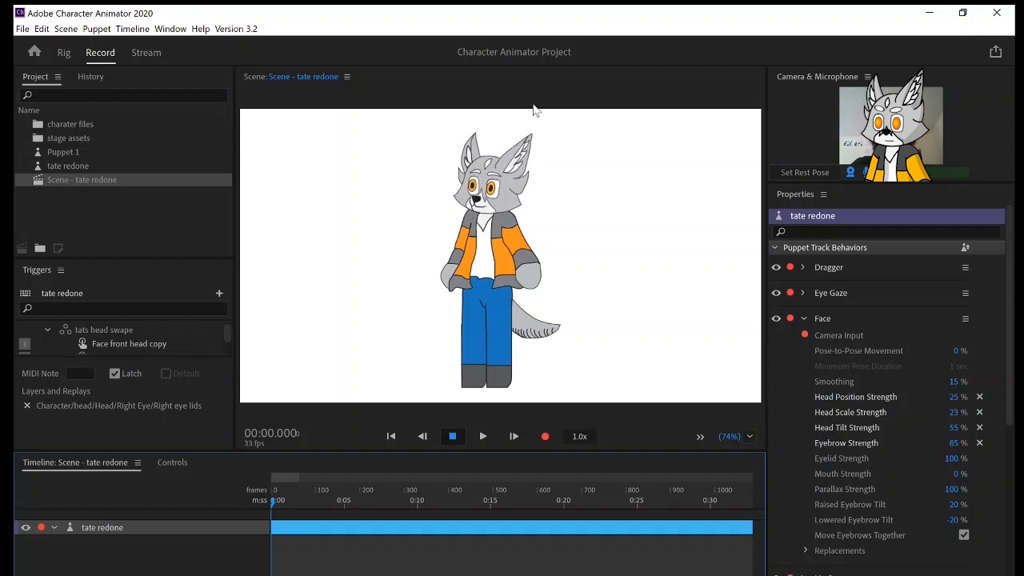
# Move the Head handle back up to the forehead between the eyebrows and preview the puppet in the scene.
pyautogui.click(61, 53)
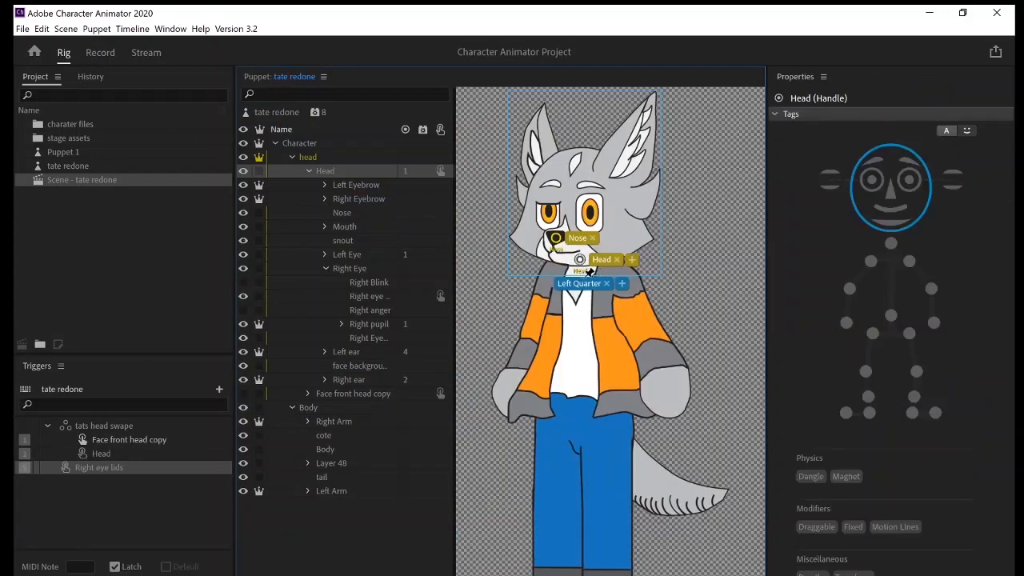
pyautogui.moveTo(590, 272); pyautogui.dragTo(584, 185)
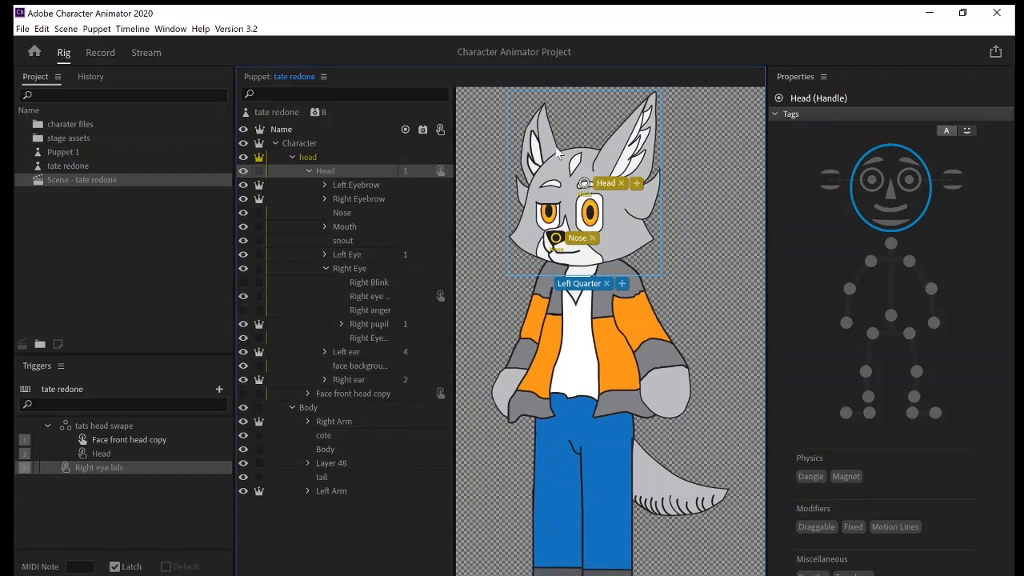
pyautogui.moveTo(583, 184); pyautogui.dragTo(568, 194)
pyautogui.click(94, 58)
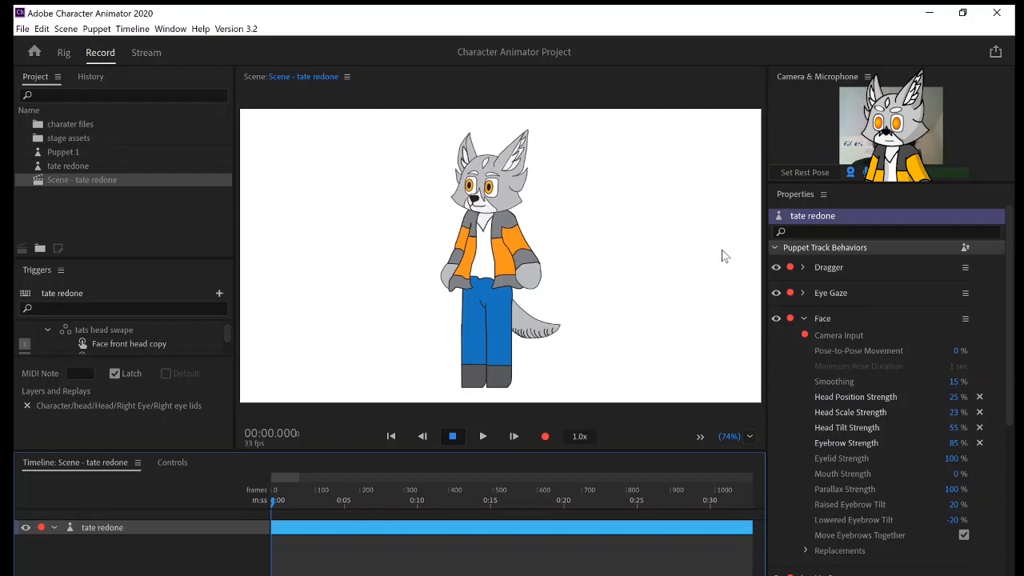
# Move Scene - tate redone into the charater files folder of the project.
pyautogui.click(112, 177)
pyautogui.moveTo(71, 108); pyautogui.dragTo(82, 126)
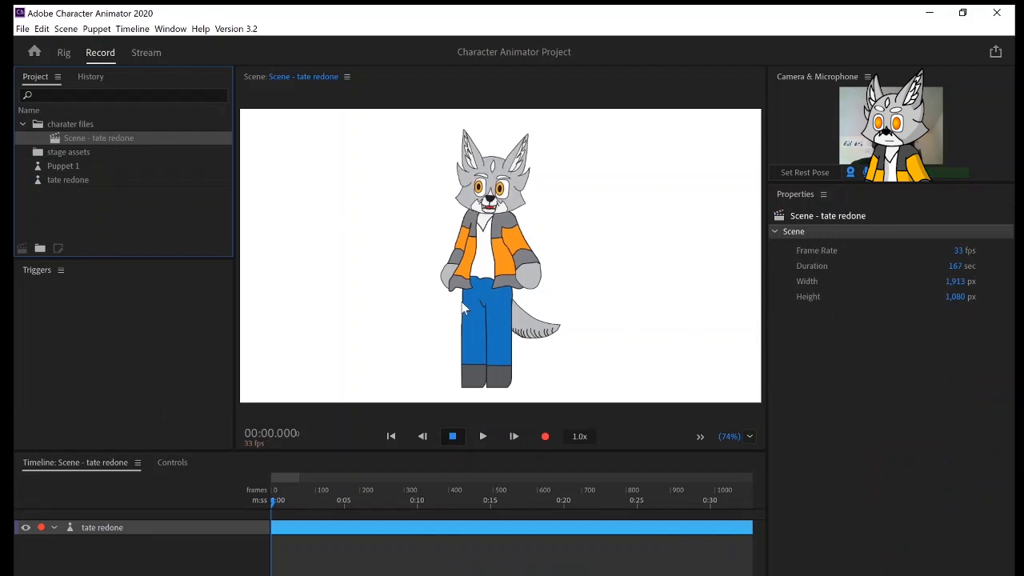
# Set the Transform Scale of the tate redone track to 107%.
pyautogui.click(128, 529)
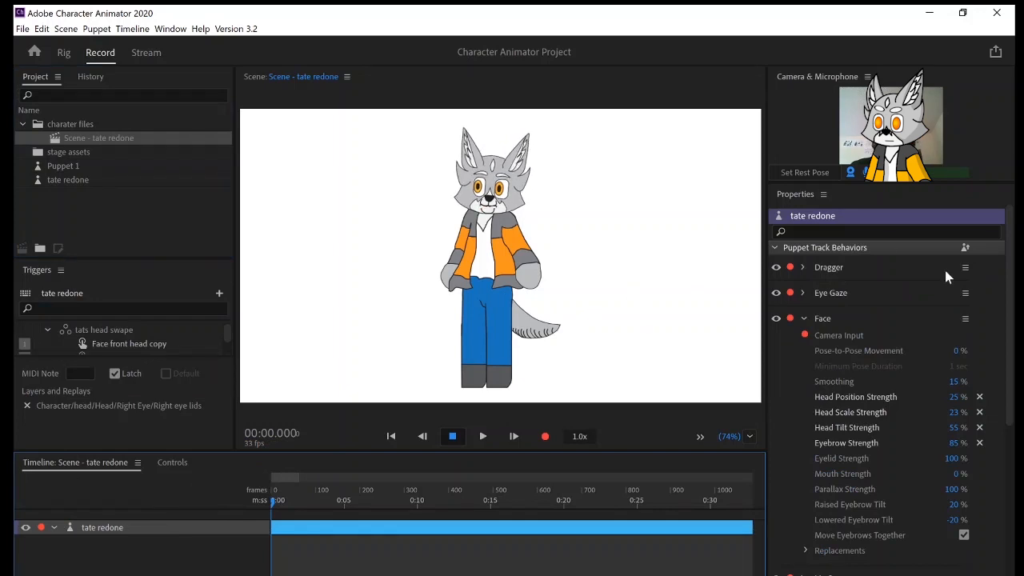
pyautogui.scroll(-5, 827, 355)
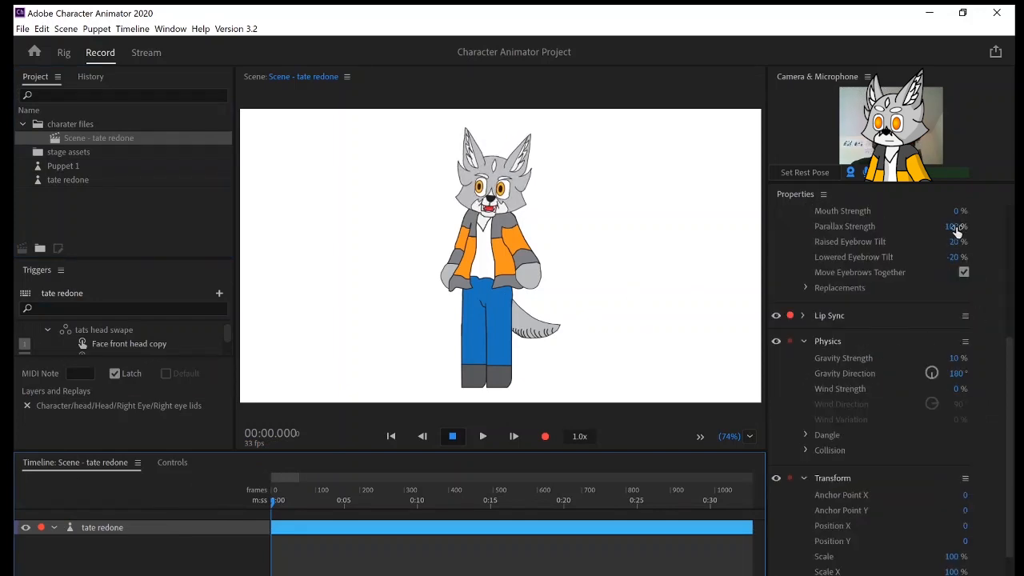
pyautogui.scroll(5, 803, 252)
pyautogui.scroll(-8, 806, 259)
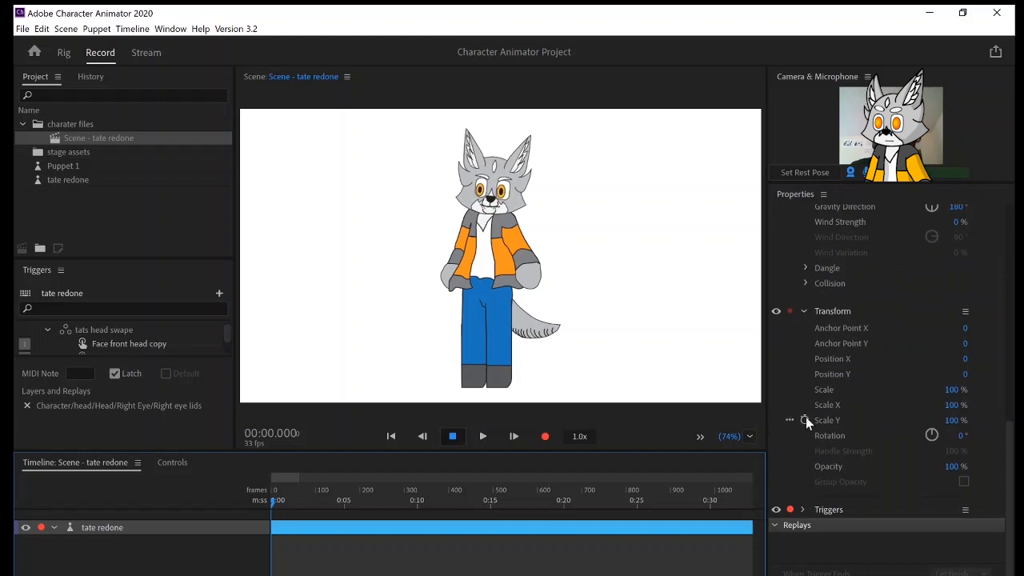
pyautogui.moveTo(950, 390)
pyautogui.mouseDown()
pyautogui.moveTo(994, 387)
pyautogui.moveTo(930, 387)
pyautogui.moveTo(957, 389)
pyautogui.mouseUp()
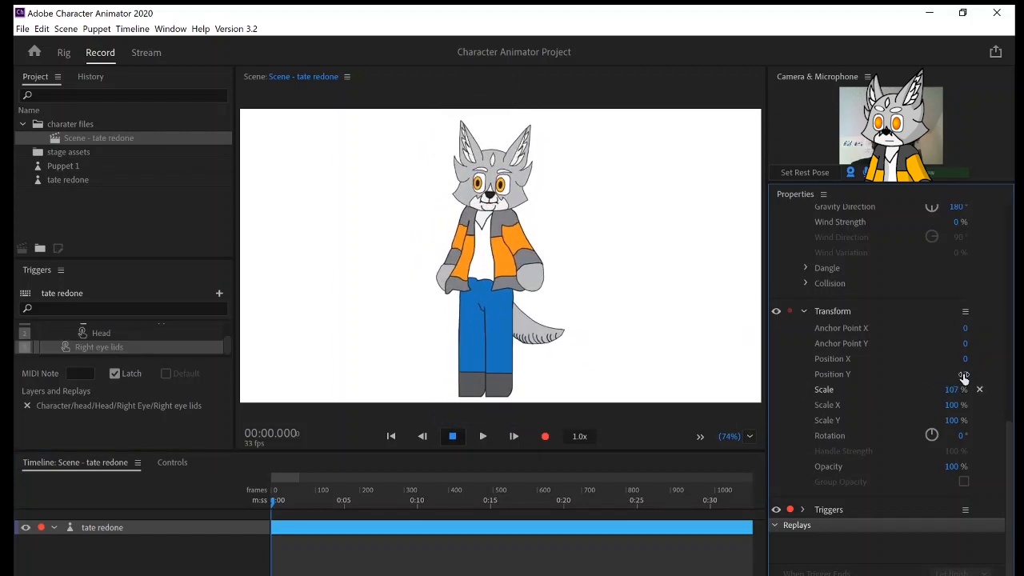
# Try offsetting the puppet with Position Y at -43 and Position X at 116, and reset both positions.
pyautogui.moveTo(964, 376); pyautogui.dragTo(915, 360)
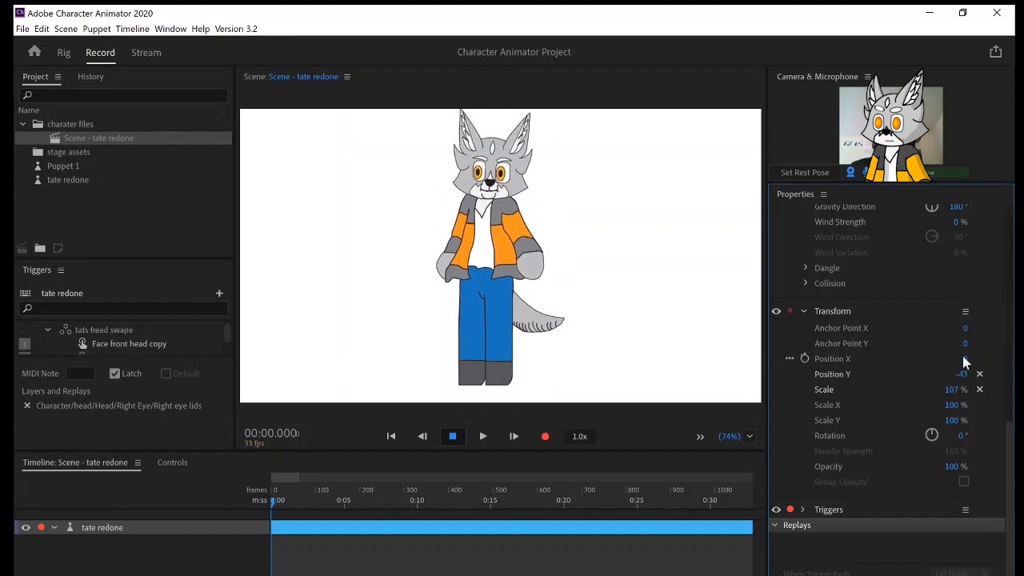
pyautogui.moveTo(966, 360); pyautogui.dragTo(996, 378)
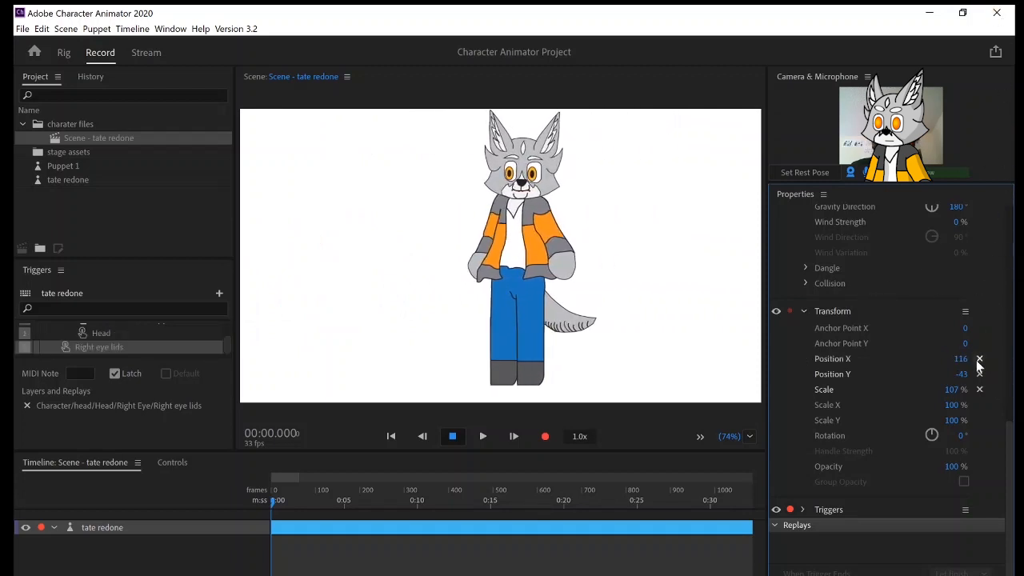
pyautogui.click(979, 358)
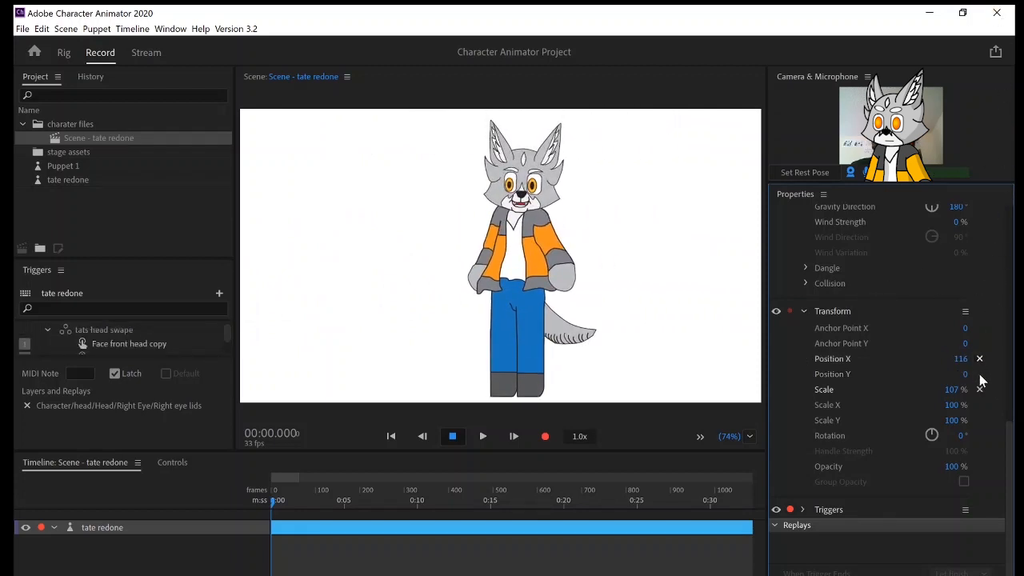
pyautogui.click(979, 374)
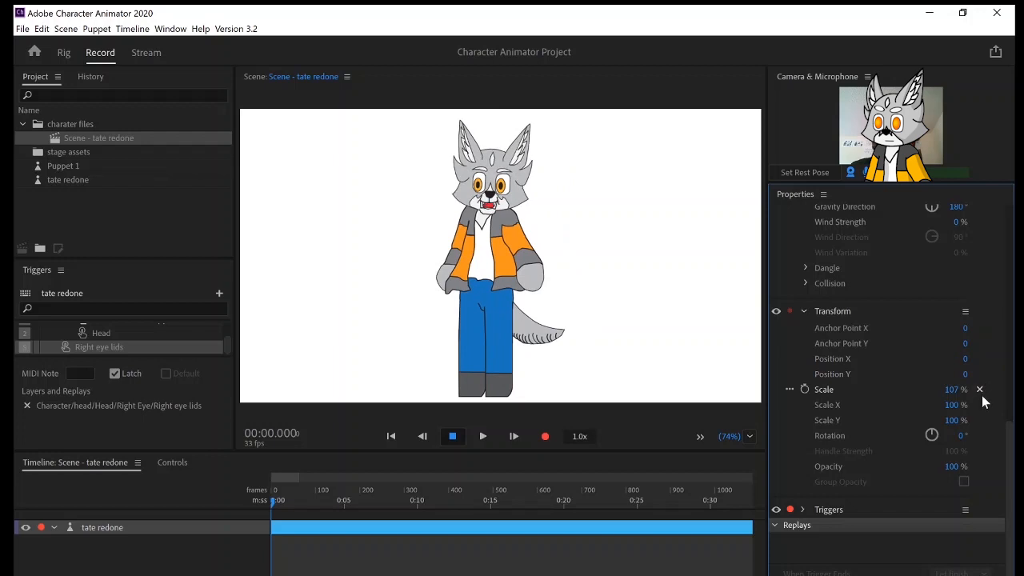
# Keyframe the puppet's Scale from the timeline start to 250% at about 21.7 seconds, and return the playhead to the start.
pyautogui.click(805, 390)
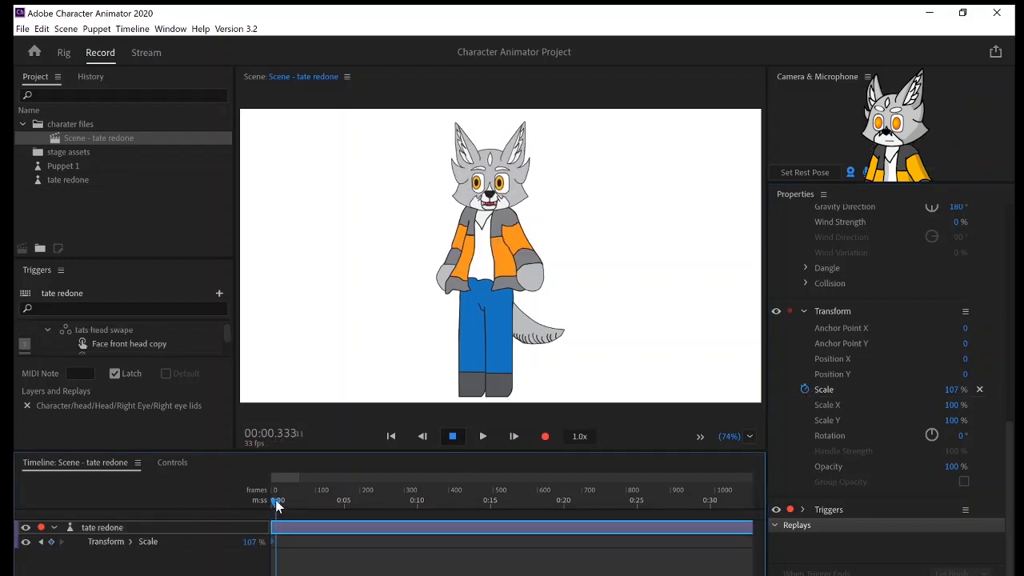
pyautogui.moveTo(277, 506); pyautogui.dragTo(589, 525)
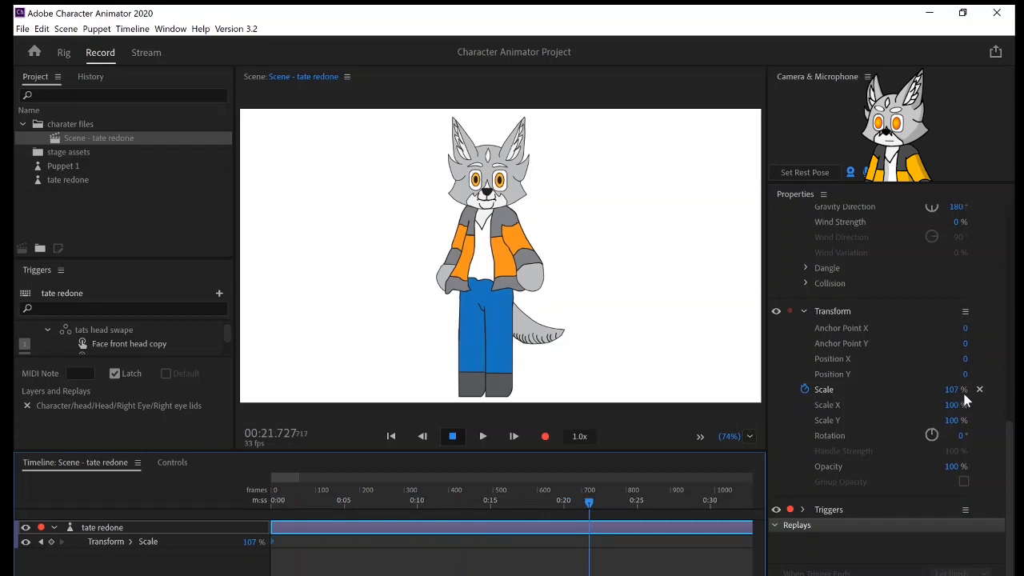
pyautogui.moveTo(953, 389); pyautogui.dragTo(1015, 343)
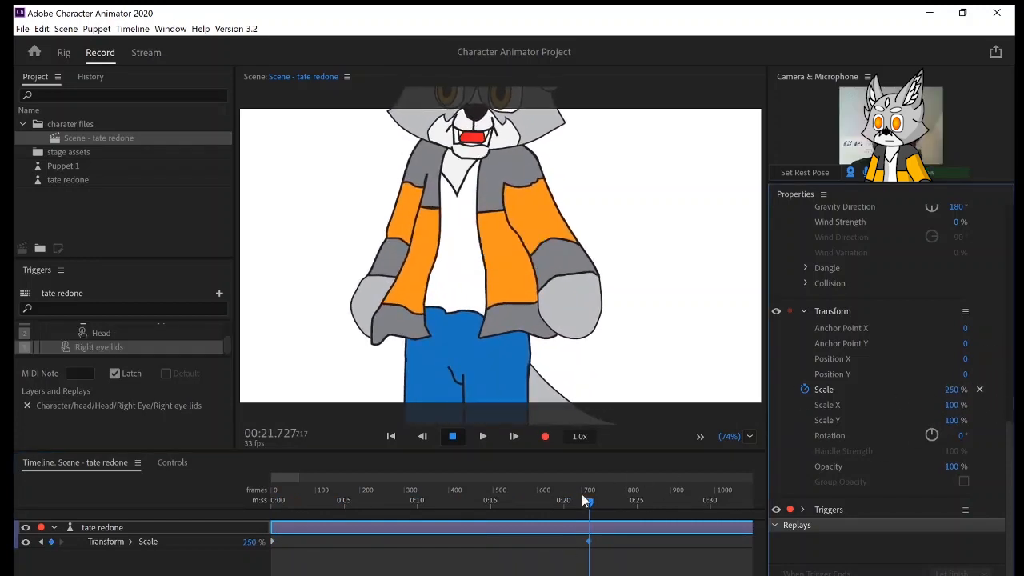
pyautogui.moveTo(588, 499); pyautogui.dragTo(130, 518)
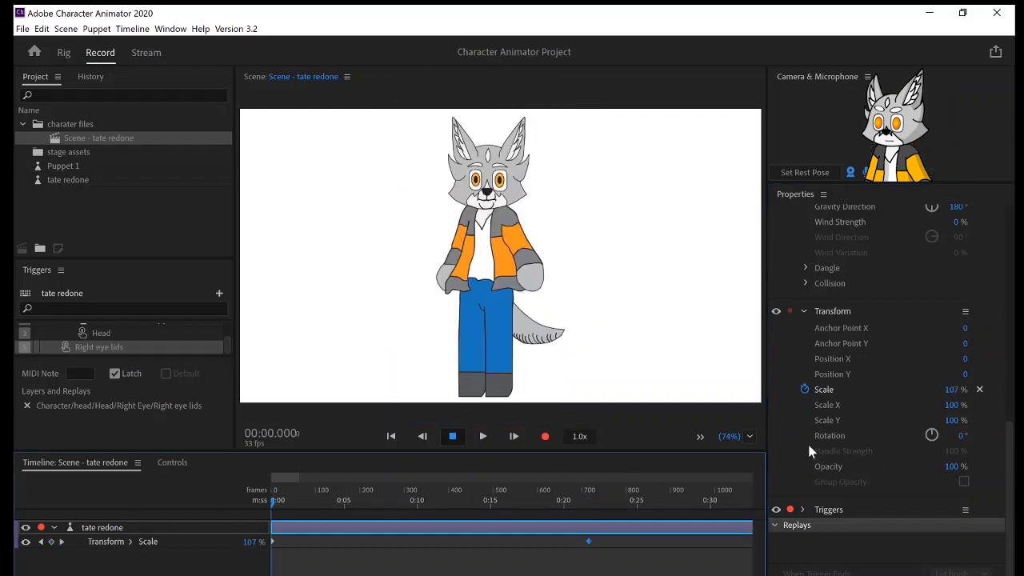
pyautogui.click(807, 358)
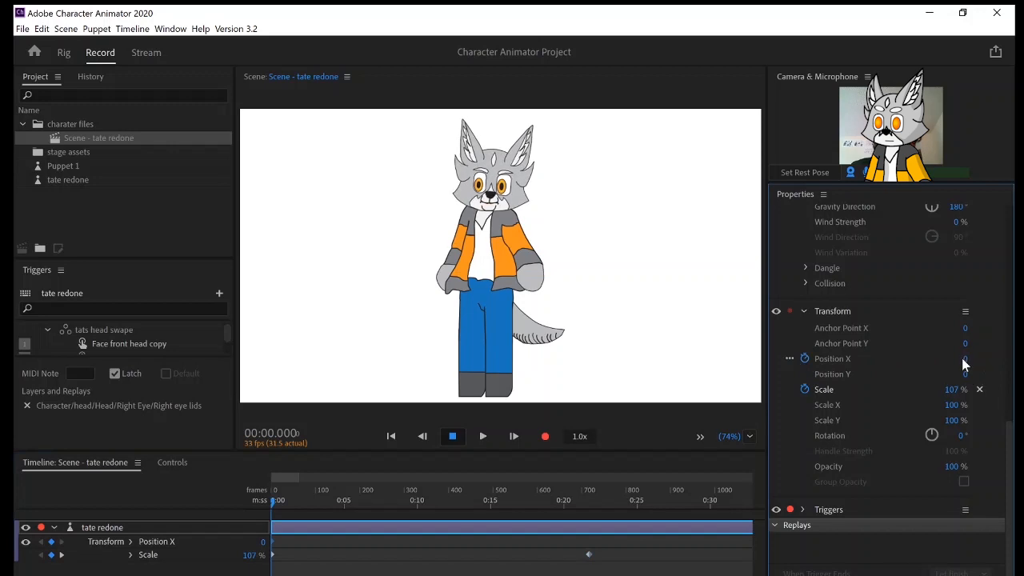
pyautogui.moveTo(965, 358); pyautogui.dragTo(803, 362)
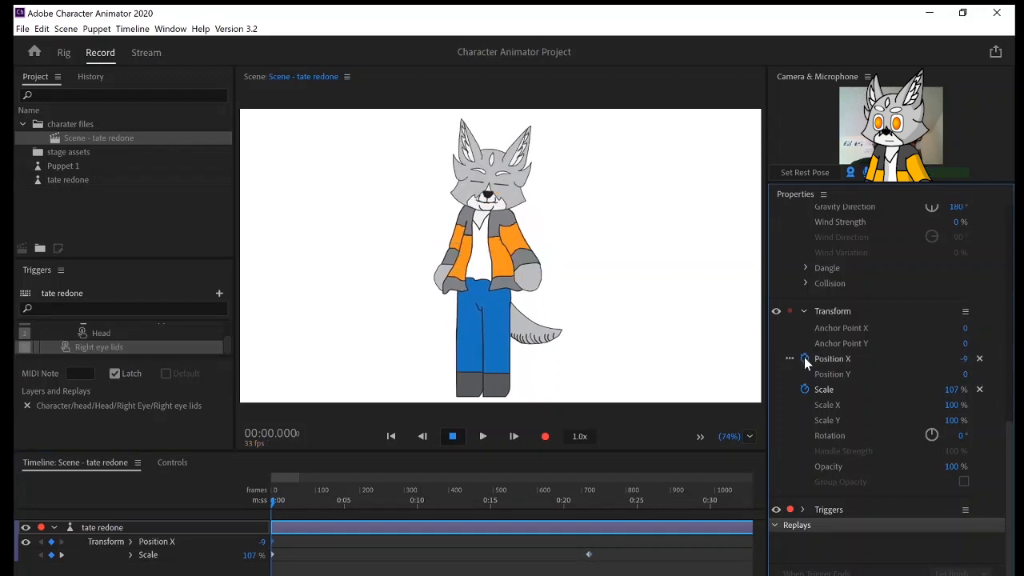
pyautogui.click(805, 359)
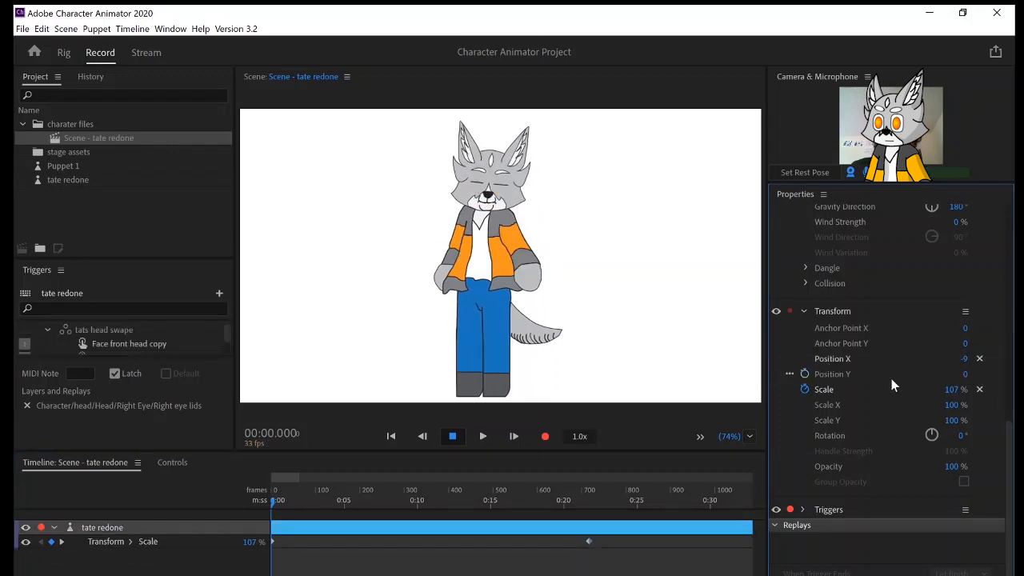
pyautogui.click(980, 360)
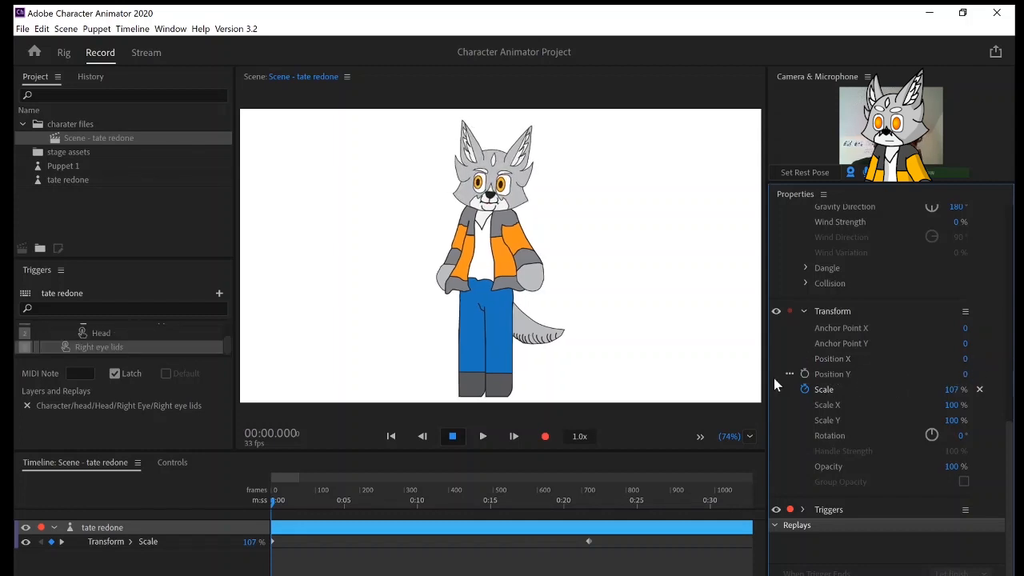
# Keyframe the puppet's Position Y at the timeline start and set it to 712 at about 21.7 seconds.
pyautogui.click(805, 375)
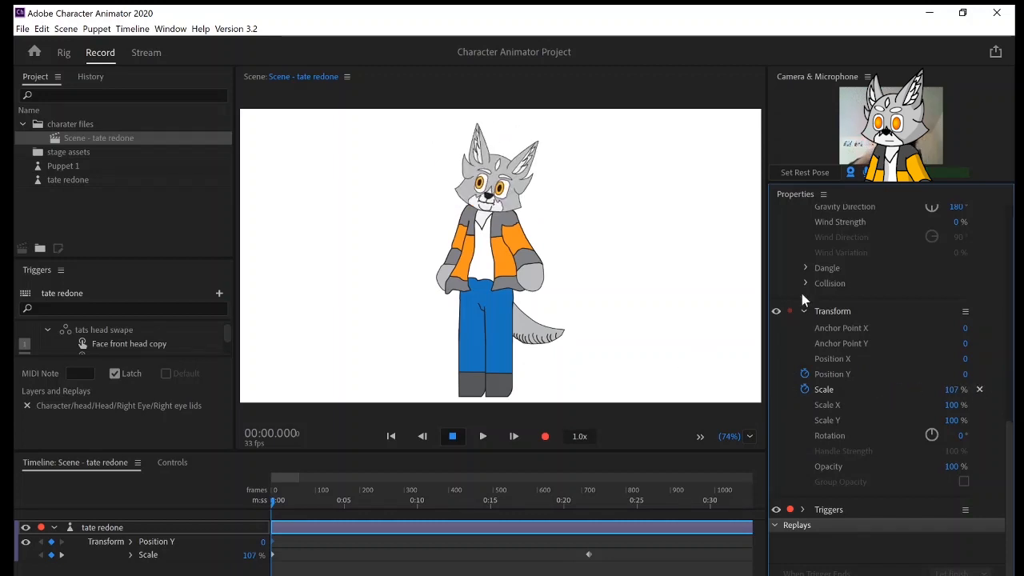
pyautogui.click(827, 170)
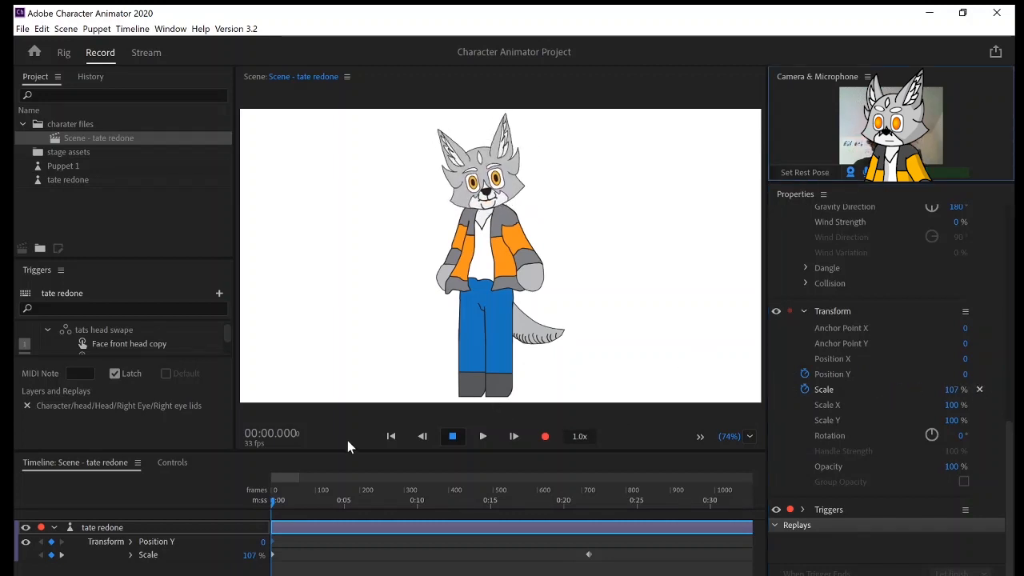
pyautogui.moveTo(278, 500); pyautogui.dragTo(589, 489)
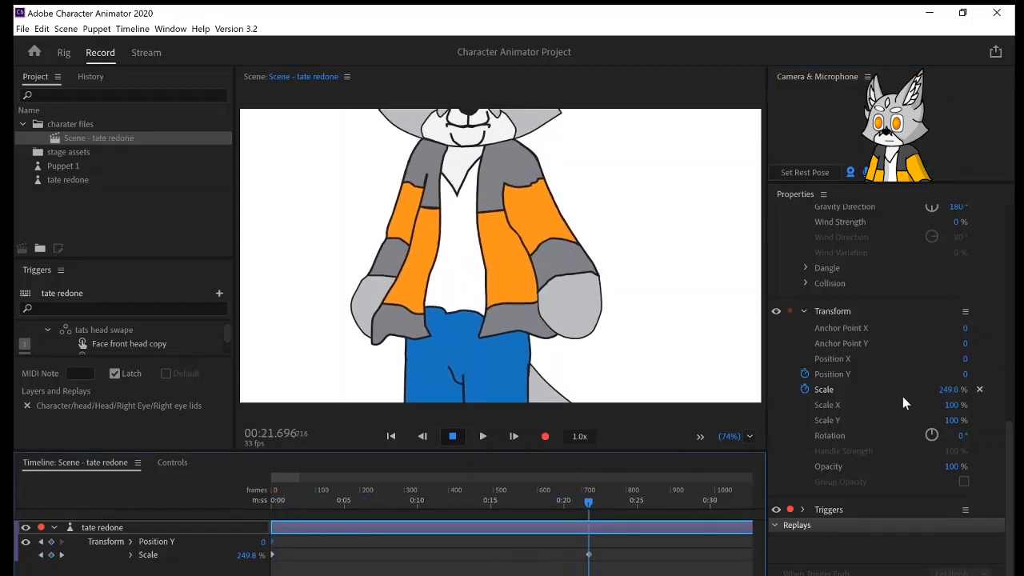
pyautogui.moveTo(965, 374); pyautogui.dragTo(973, 18)
pyautogui.moveTo(959, 376); pyautogui.dragTo(957, 222)
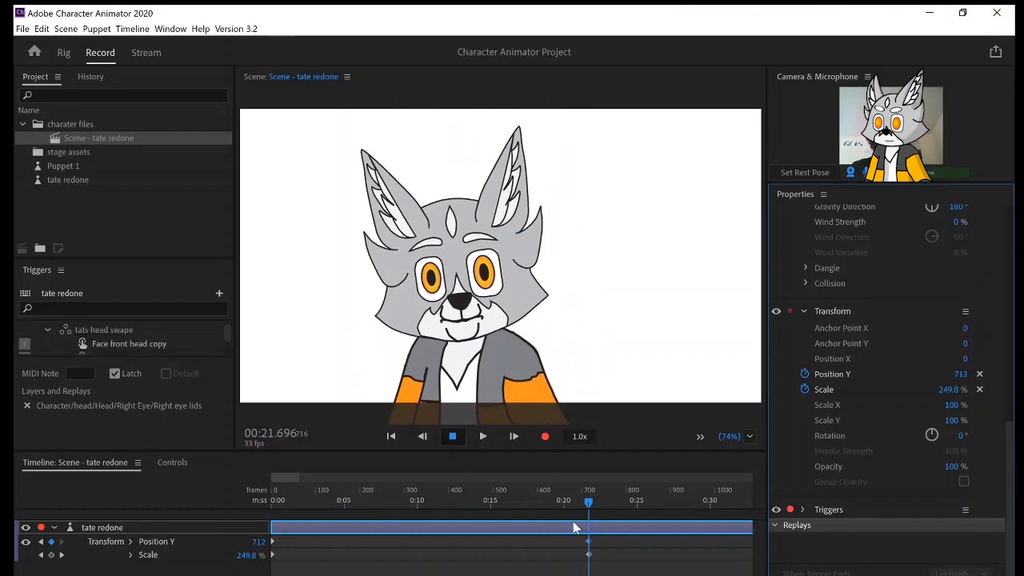
# Scrub through the zoom animation and play it from the start to check its speed.
pyautogui.click(384, 527)
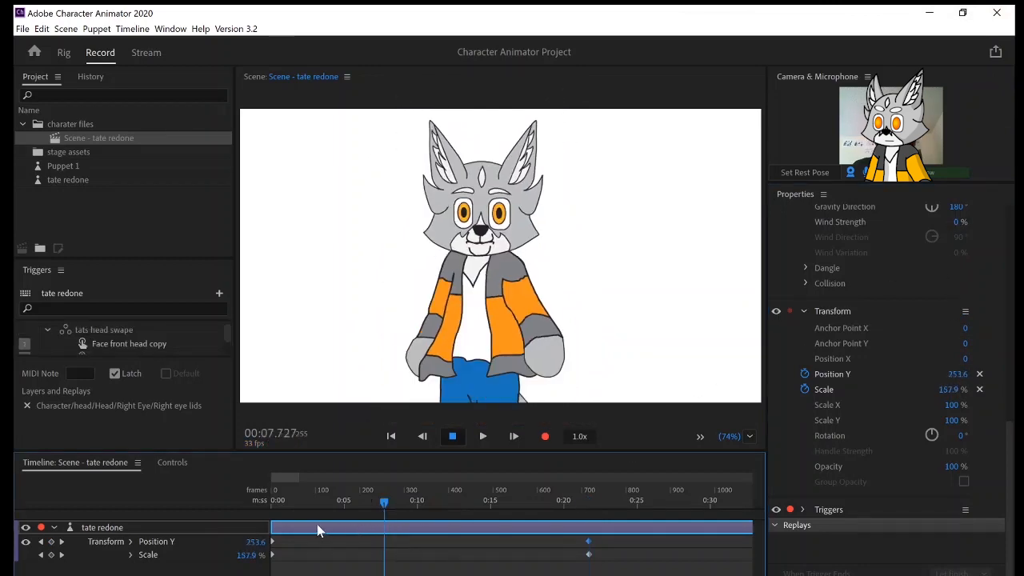
pyautogui.moveTo(317, 524); pyautogui.dragTo(63, 542)
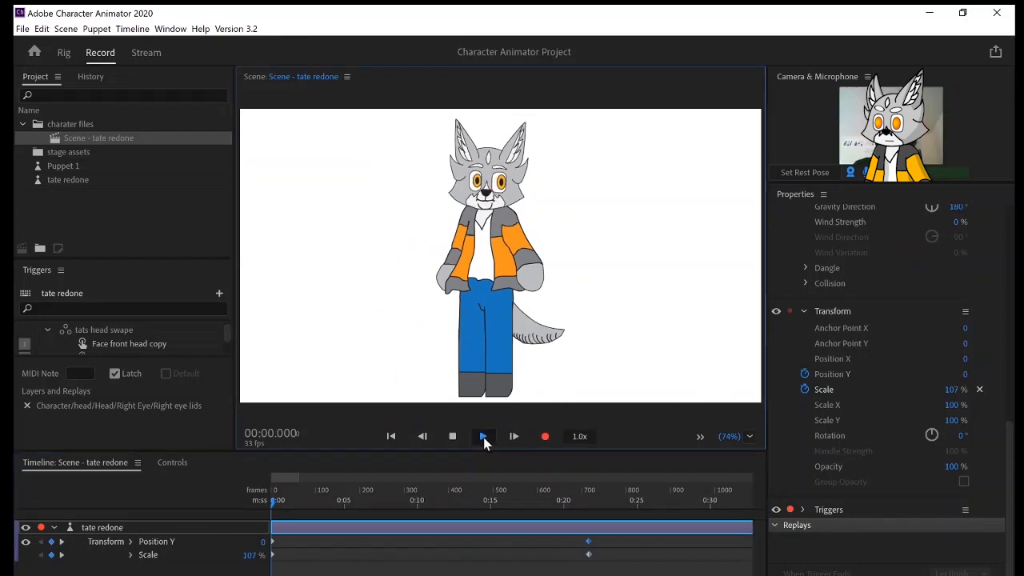
pyautogui.click(484, 436)
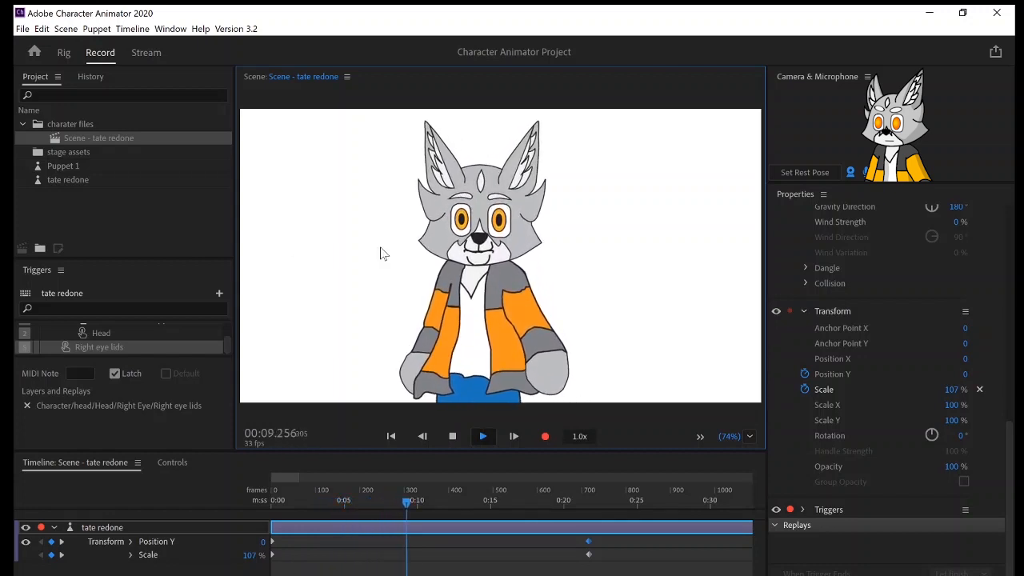
pyautogui.click(452, 436)
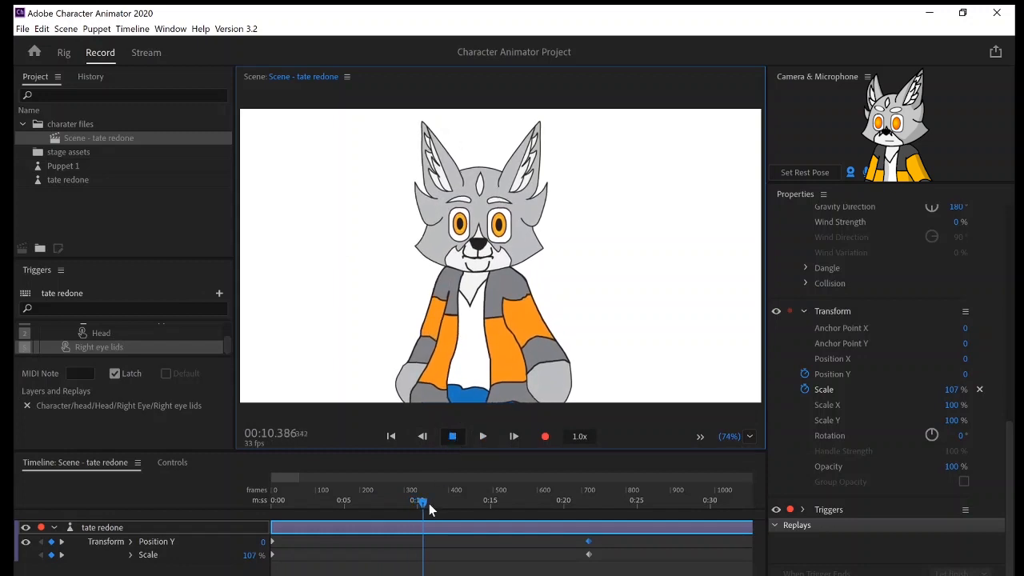
# Shorten the zoom by moving the end keyframes of Position Y and Scale to just before the 3-second mark.
pyautogui.click(286, 503)
pyautogui.moveTo(590, 544); pyautogui.dragTo(312, 542)
pyautogui.moveTo(586, 555); pyautogui.dragTo(312, 564)
pyautogui.moveTo(312, 557); pyautogui.dragTo(312, 558)
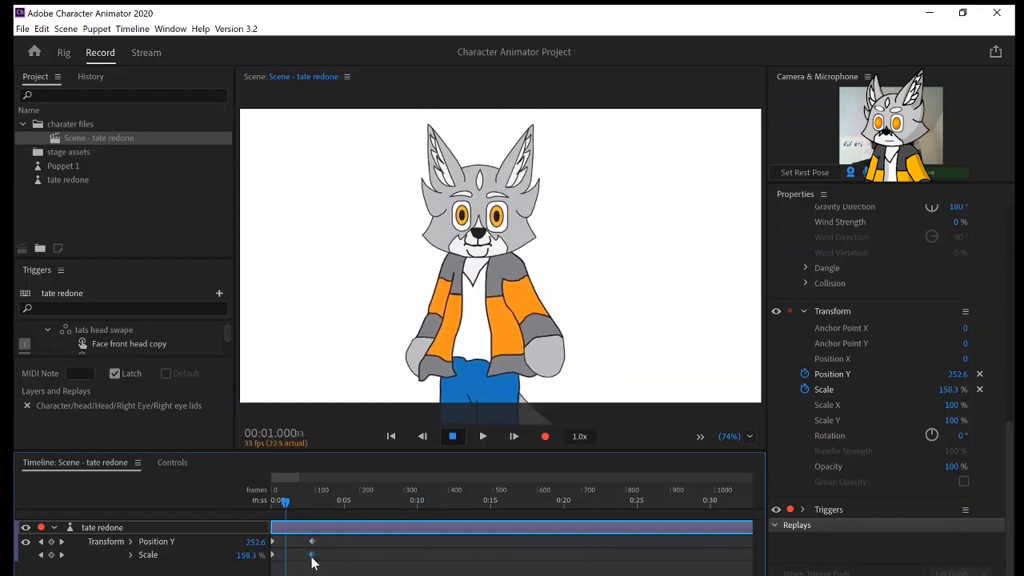
# Record a performance take of about 3.3 seconds from the start of the timeline.
pyautogui.click(281, 512)
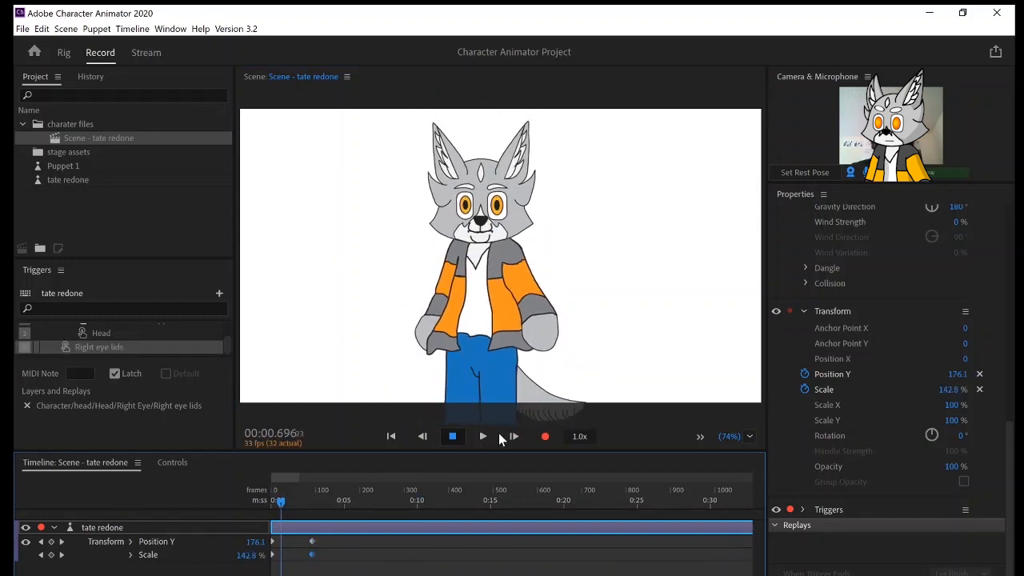
pyautogui.moveTo(281, 505); pyautogui.dragTo(257, 508)
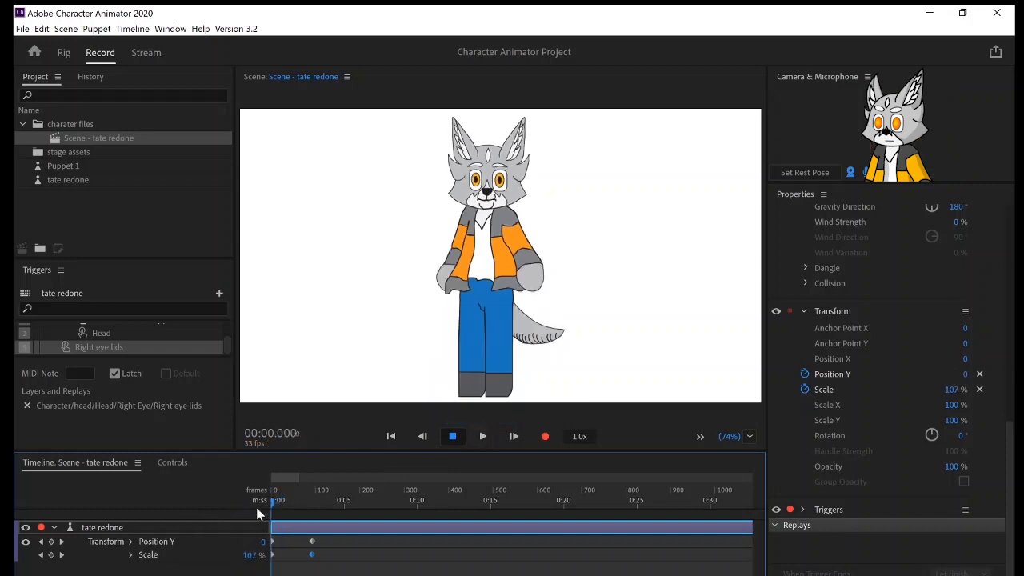
pyautogui.click(546, 437)
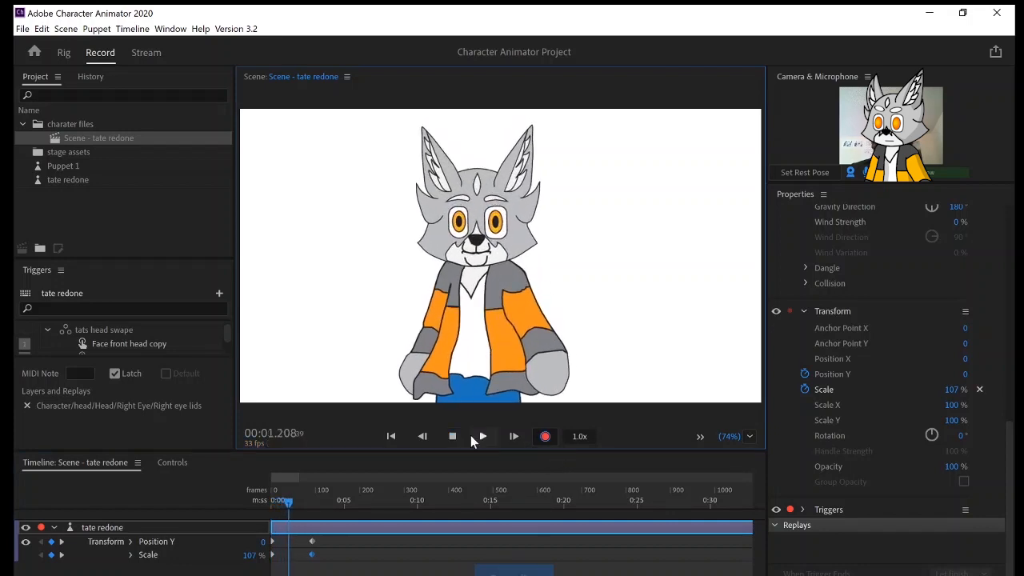
pyautogui.click(543, 442)
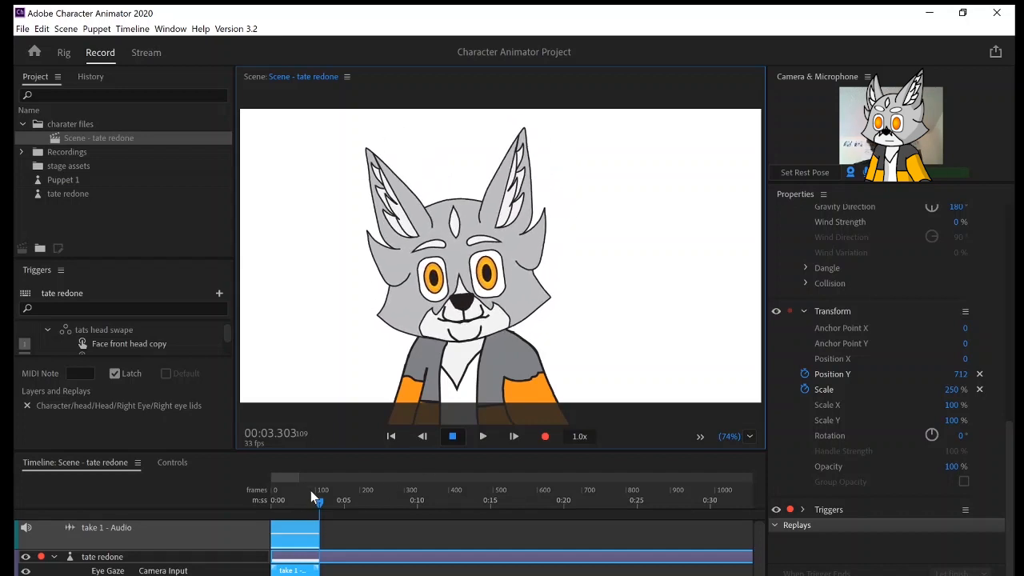
# Play the recorded take from the start of the timeline to review it.
pyautogui.moveTo(303, 502); pyautogui.dragTo(258, 503)
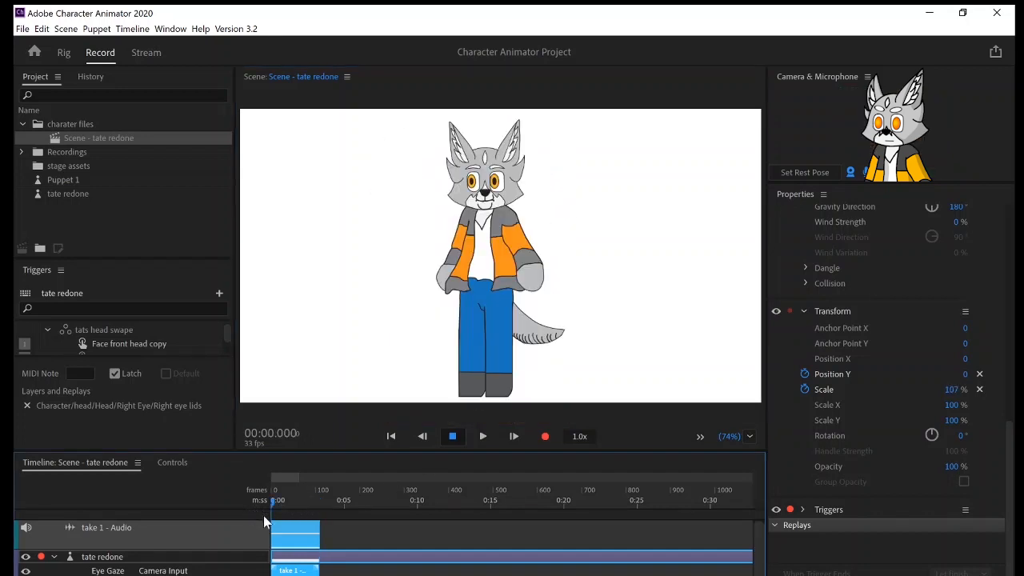
pyautogui.click(482, 439)
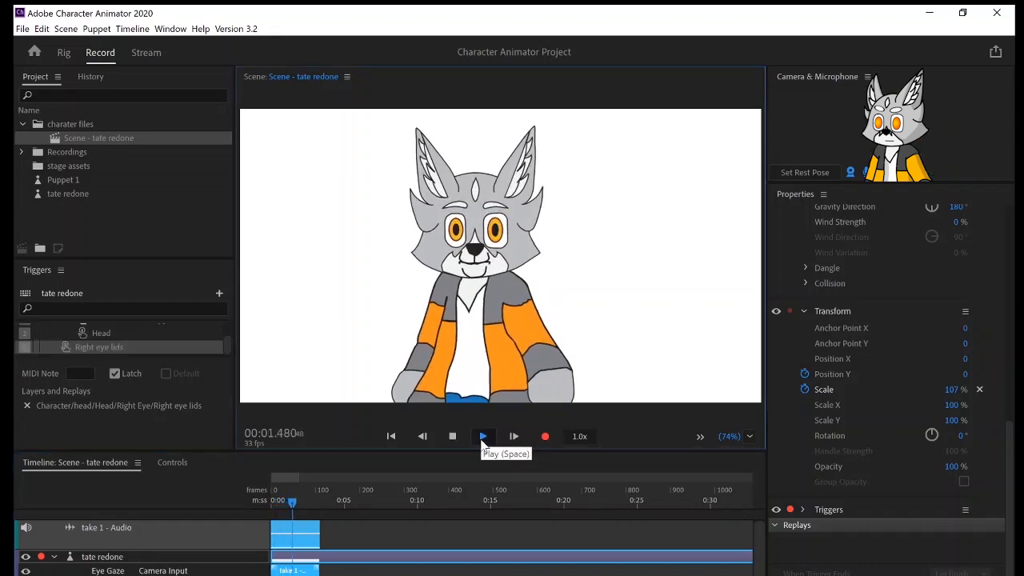
pyautogui.click(452, 436)
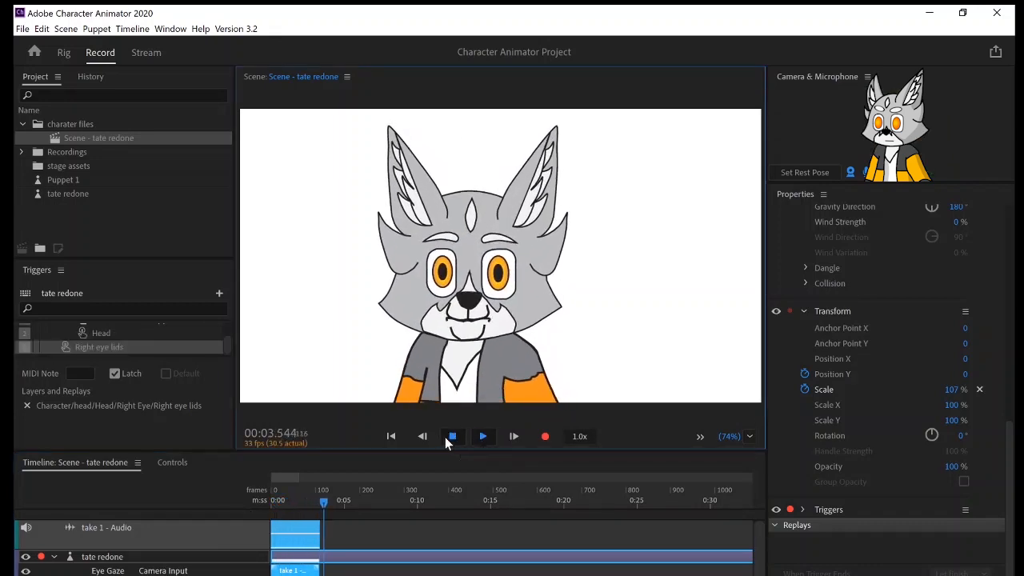
# Undo the recorded take and record a new performance of about 9.8 seconds from the start of the timeline.
pyautogui.hotkey('ctrl', 'z')
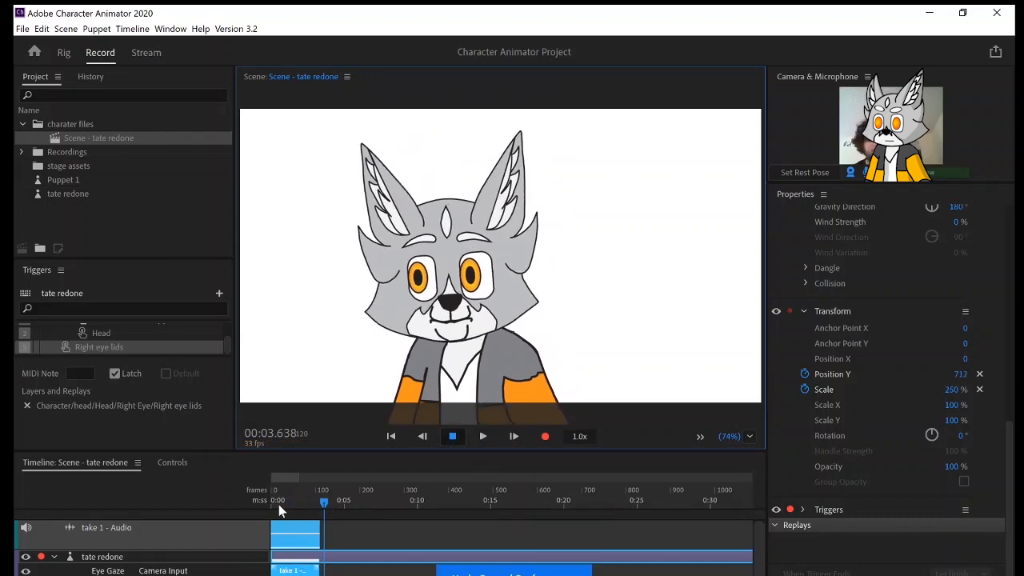
pyautogui.moveTo(328, 501); pyautogui.dragTo(314, 500)
pyautogui.press('Home')
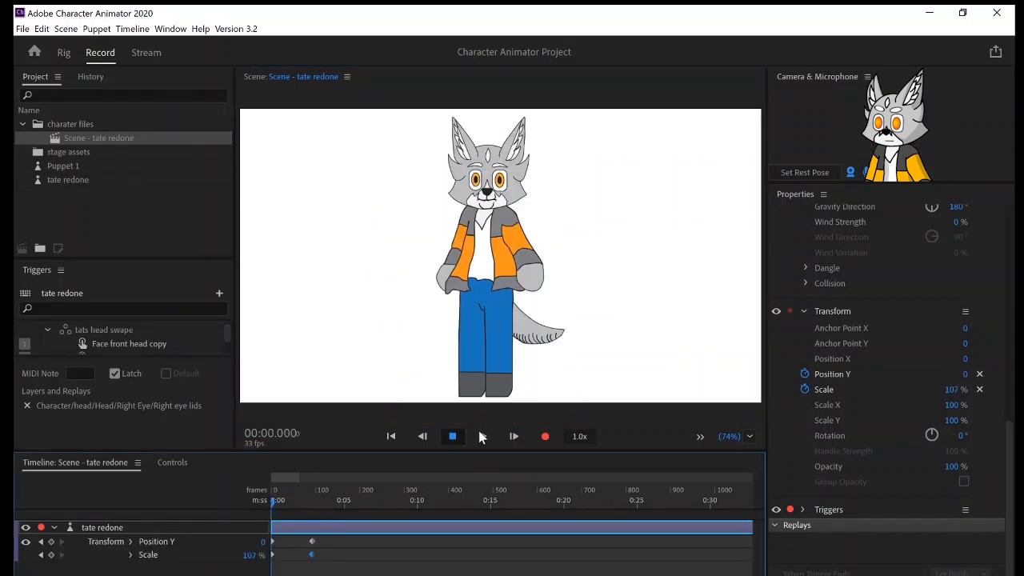
pyautogui.click(543, 437)
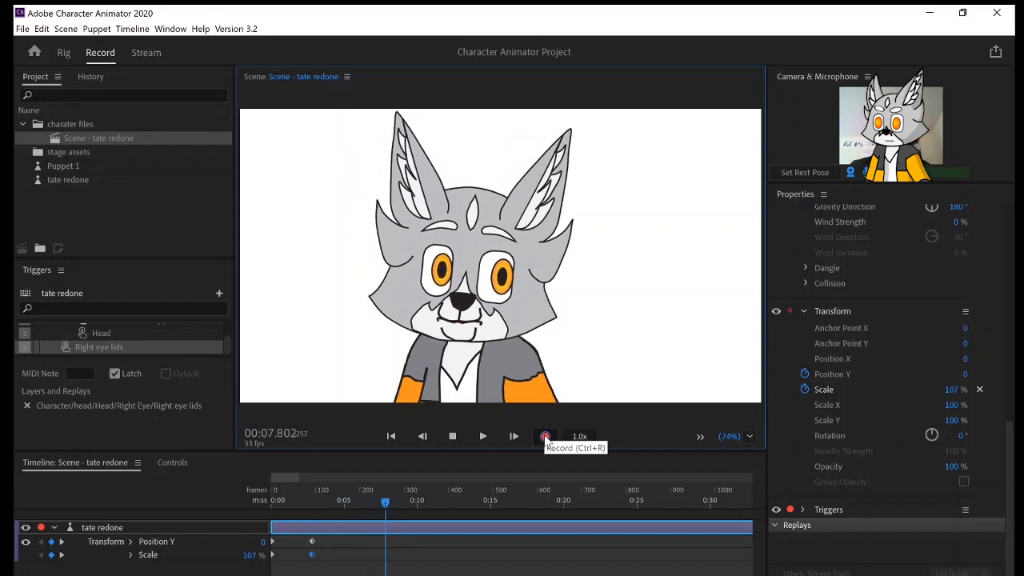
pyautogui.click(544, 437)
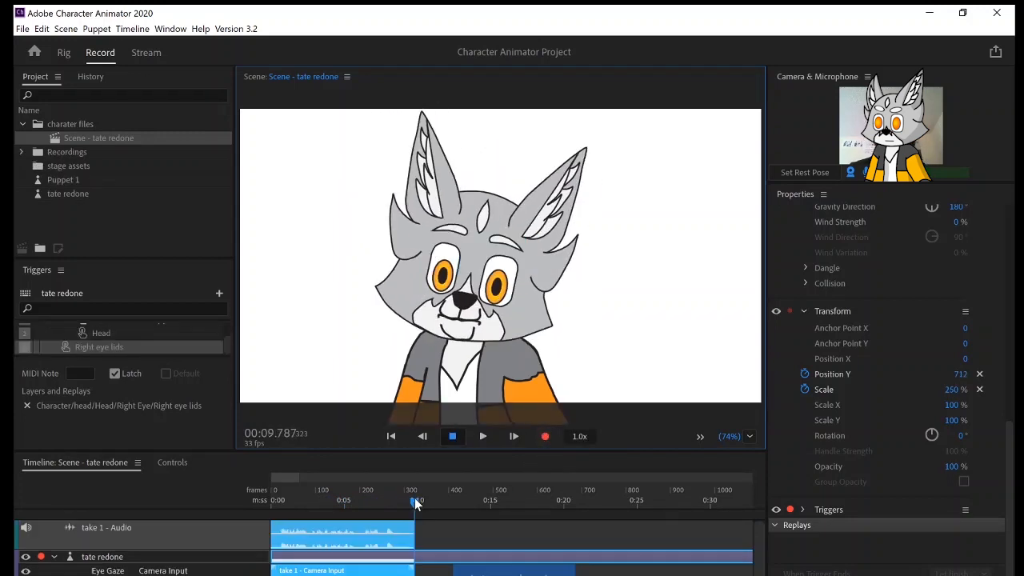
# Play the new take from the start, check a frame past its end, and return the playhead to the beginning.
pyautogui.moveTo(412, 499); pyautogui.dragTo(208, 575)
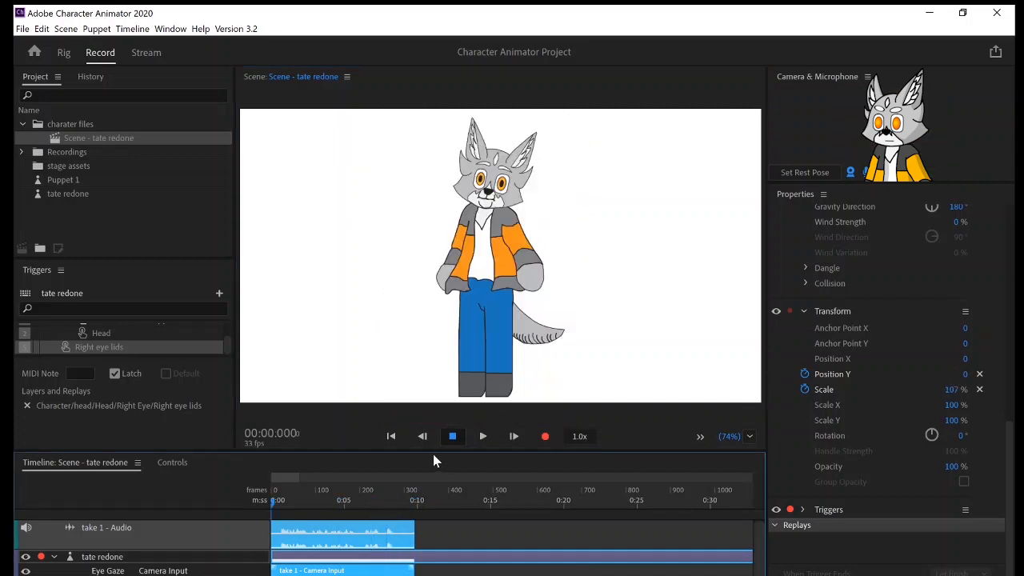
pyautogui.click(483, 436)
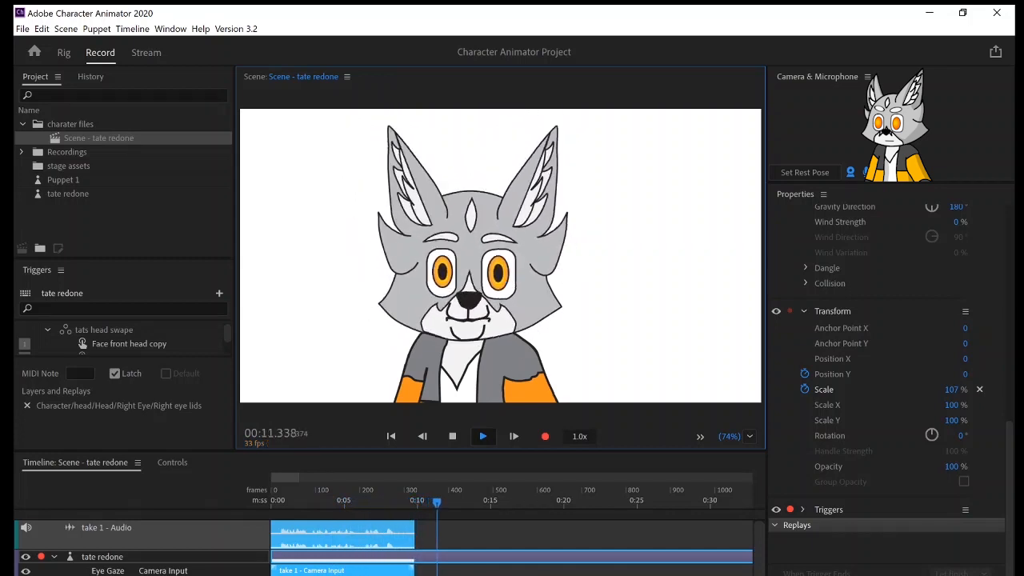
pyautogui.click(456, 437)
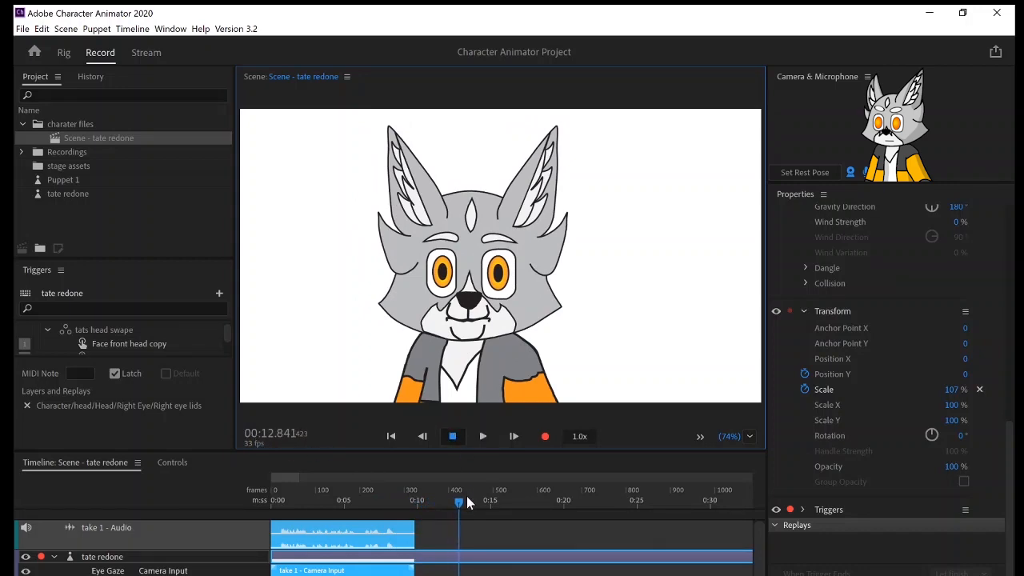
pyautogui.moveTo(458, 507); pyautogui.dragTo(237, 575)
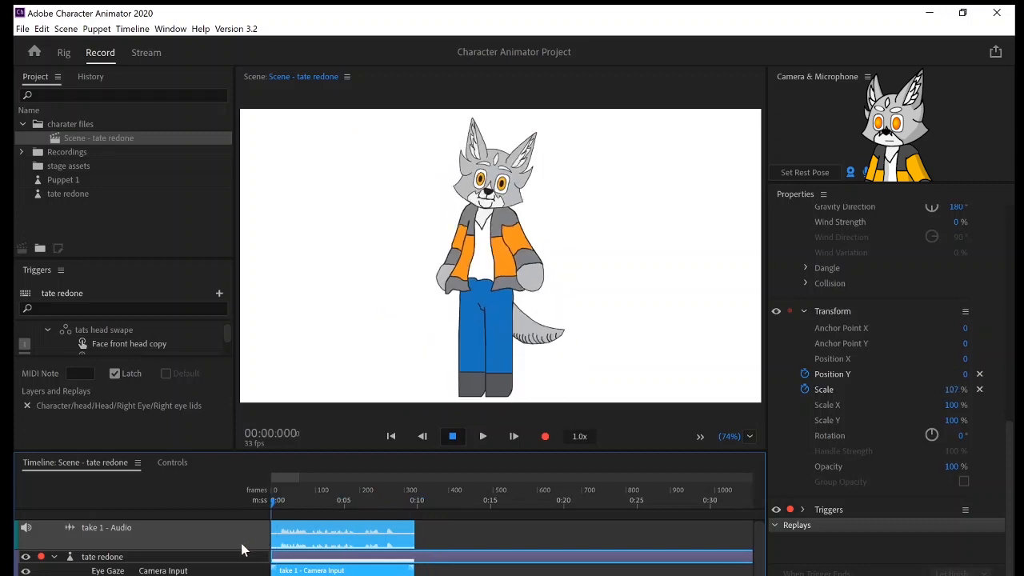
pyautogui.click(502, 500)
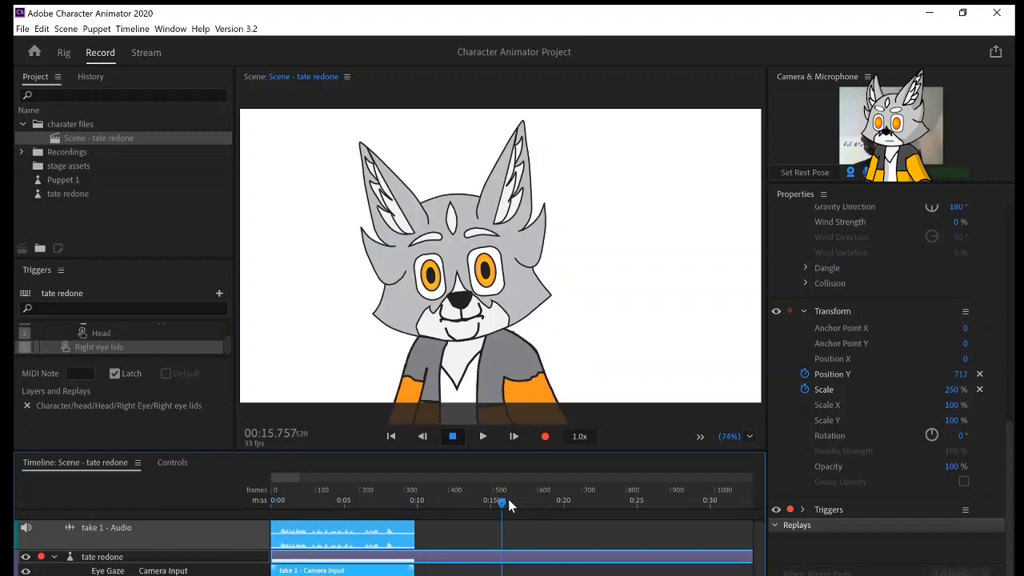
pyautogui.moveTo(508, 503); pyautogui.dragTo(248, 574)
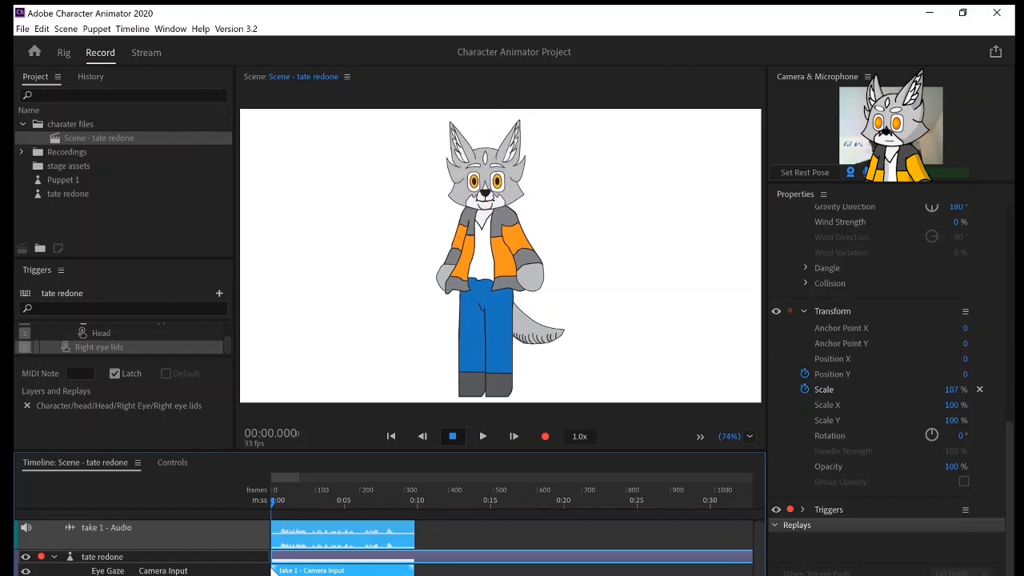
# Open the puppet's rig and add a handle tagged Draggable on the hand of the Left Arm layer.
pyautogui.click(64, 52)
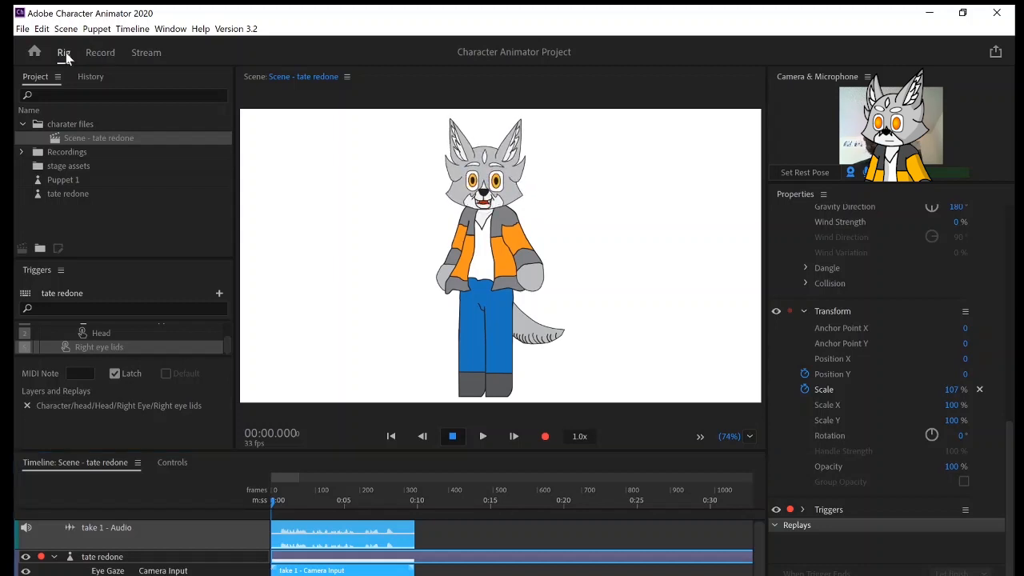
pyautogui.doubleClick(549, 308)
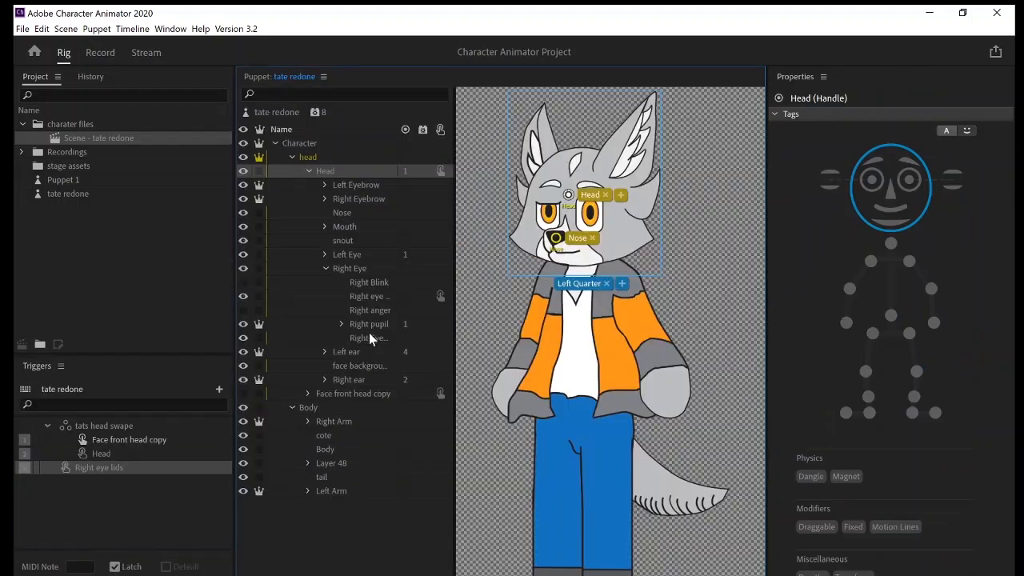
pyautogui.click(336, 465)
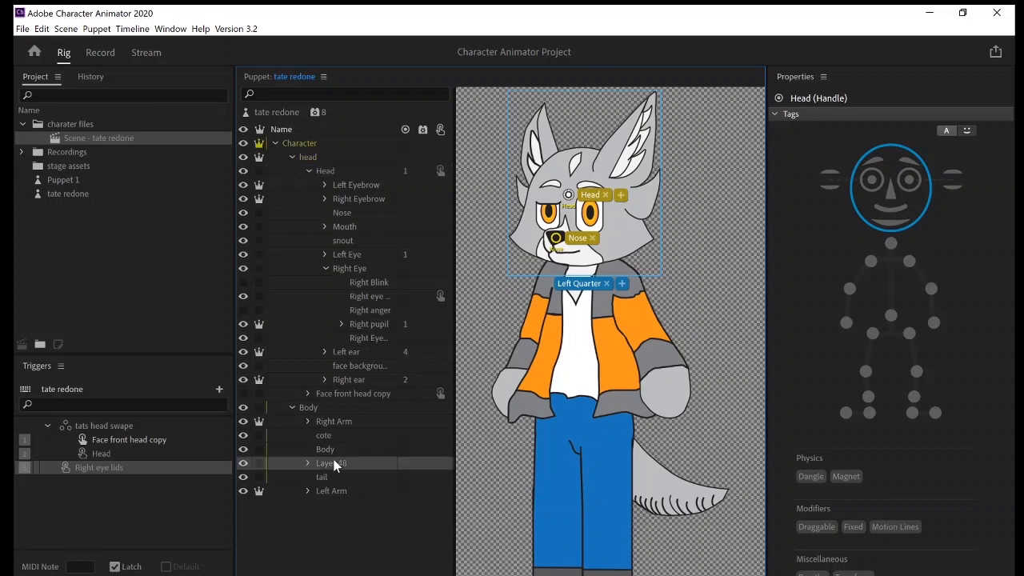
pyautogui.click(350, 421)
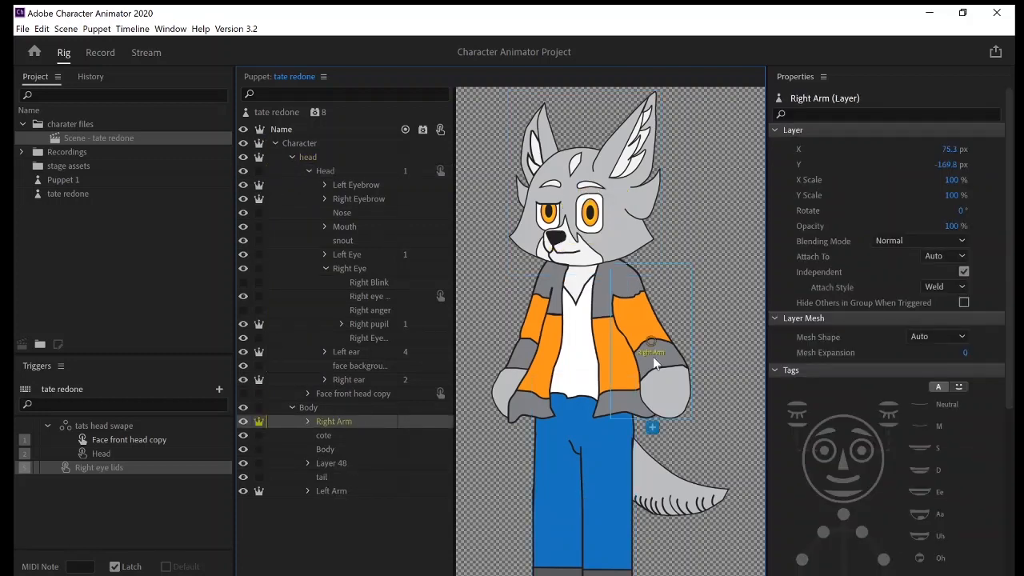
pyautogui.click(331, 491)
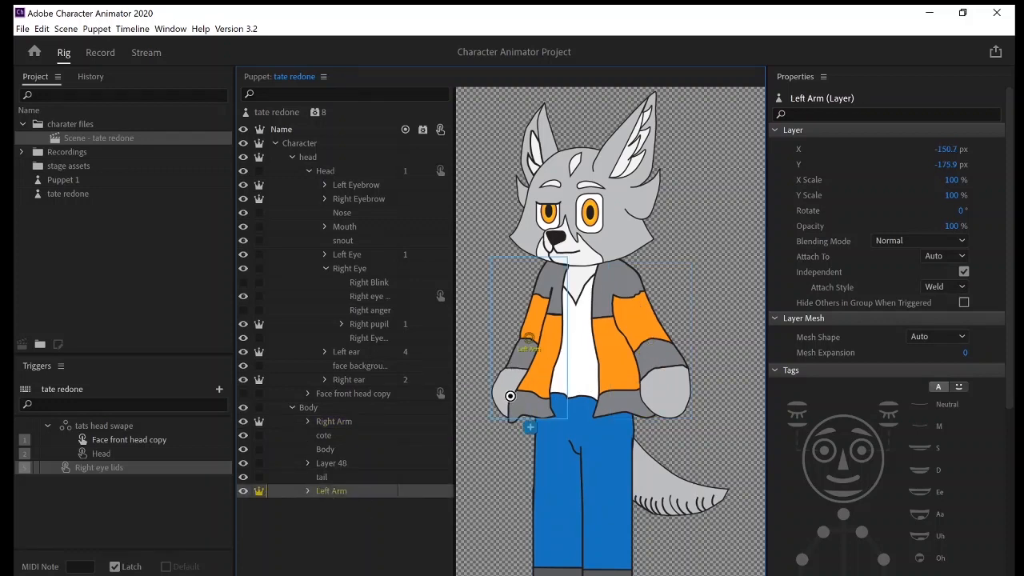
pyautogui.click(510, 395)
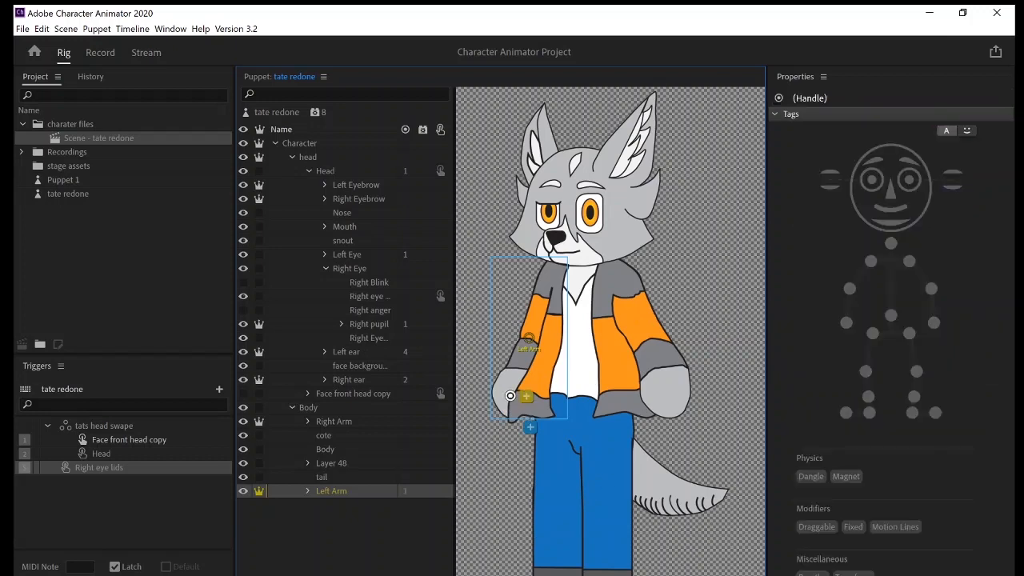
pyautogui.click(819, 527)
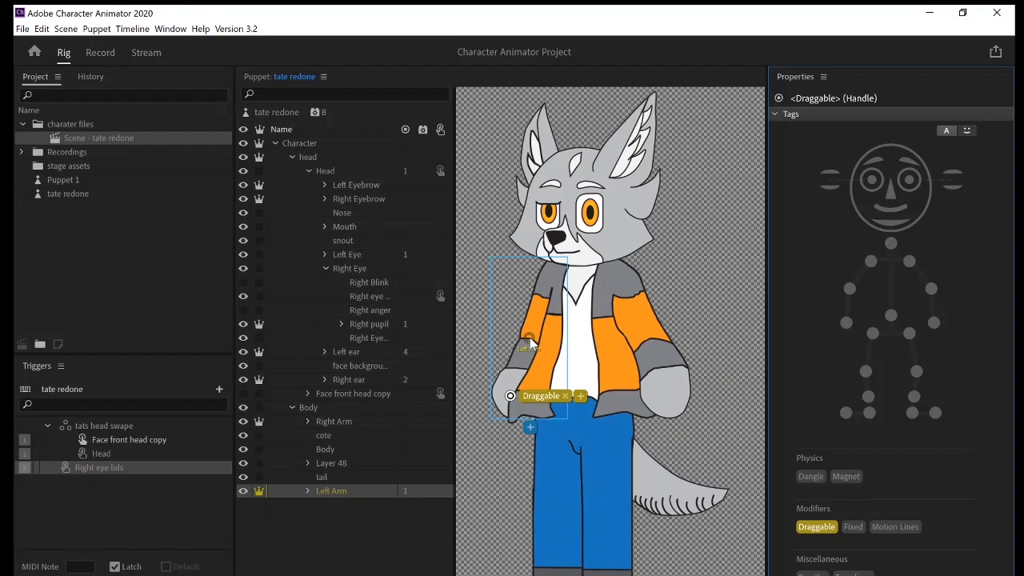
# Move the Left Arm's origin handle up to the shoulder and add a handle at the elbow.
pyautogui.click(546, 299)
pyautogui.moveTo(538, 345); pyautogui.dragTo(553, 285)
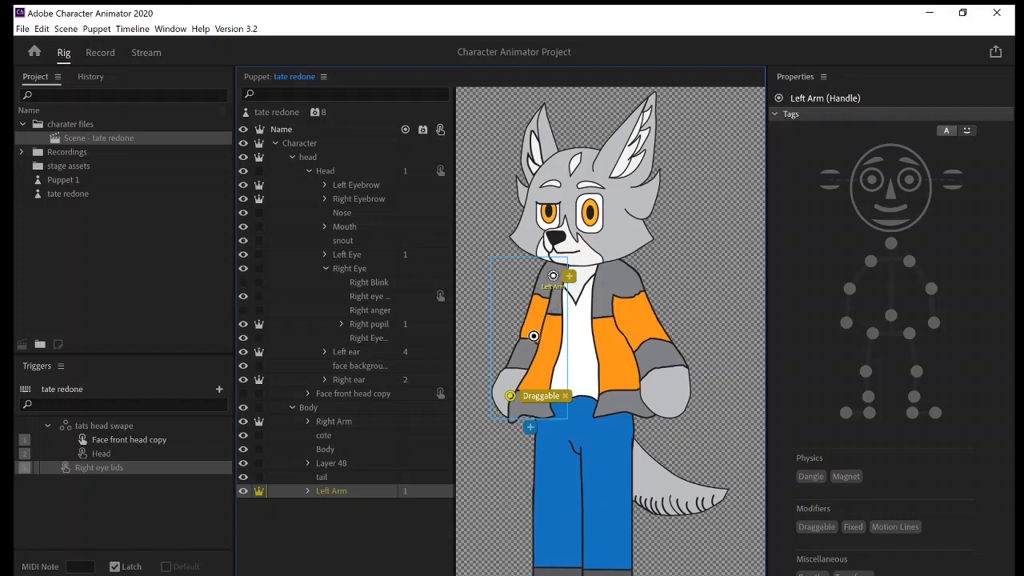
pyautogui.click(532, 336)
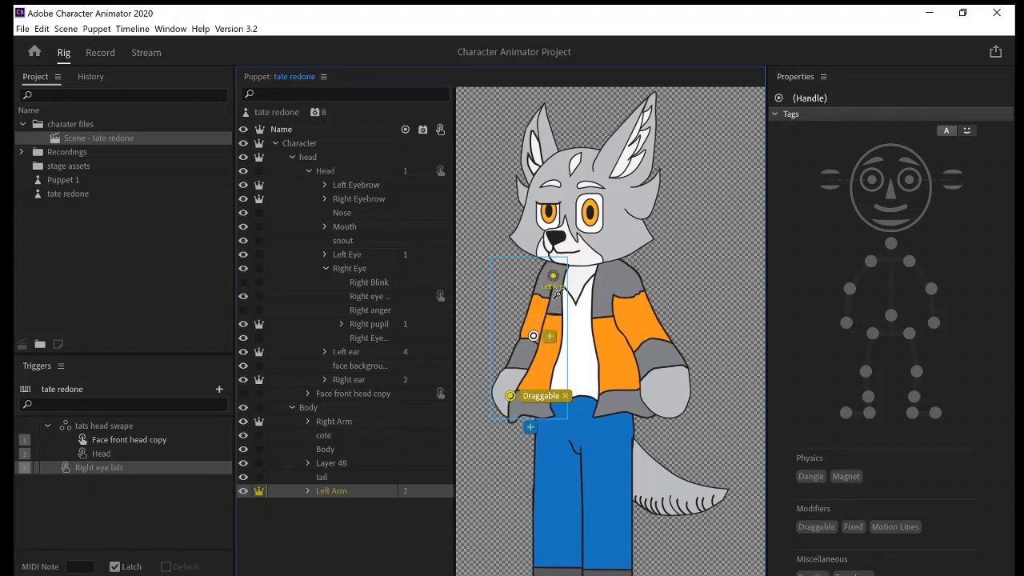
# Add sticks along the Left Arm's upper arm and forearm, and delete the extra handle placed near the wrist.
pyautogui.moveTo(551, 290)
pyautogui.mouseDown()
pyautogui.moveTo(550, 328)
pyautogui.moveTo(534, 335)
pyautogui.moveTo(516, 398)
pyautogui.mouseUp()
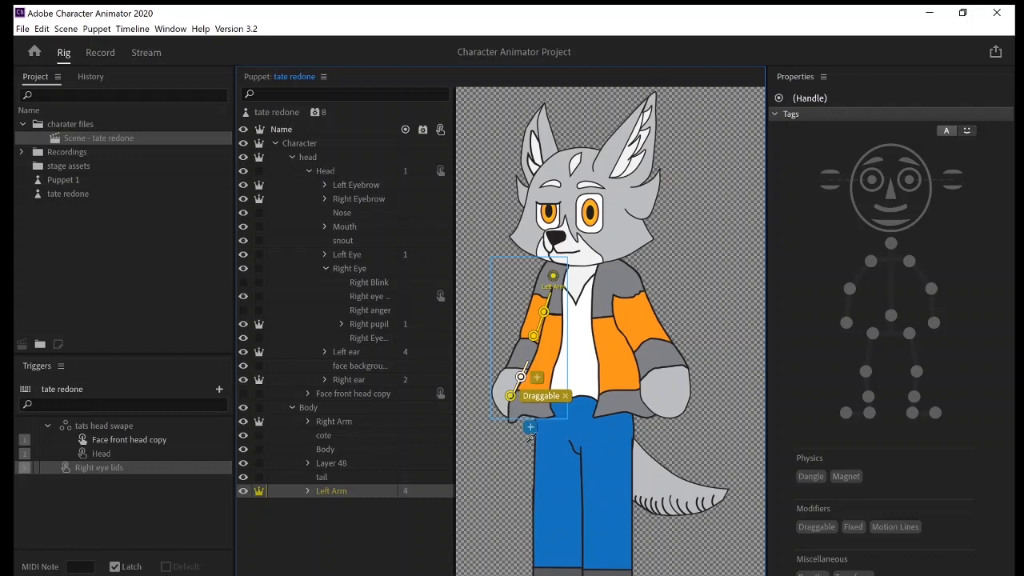
pyautogui.click(510, 398)
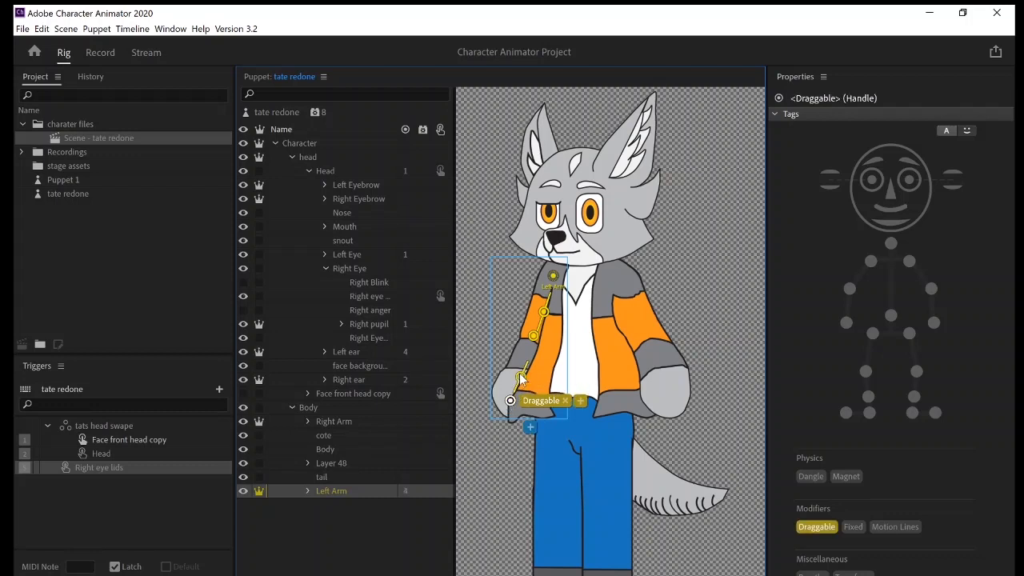
pyautogui.click(521, 369)
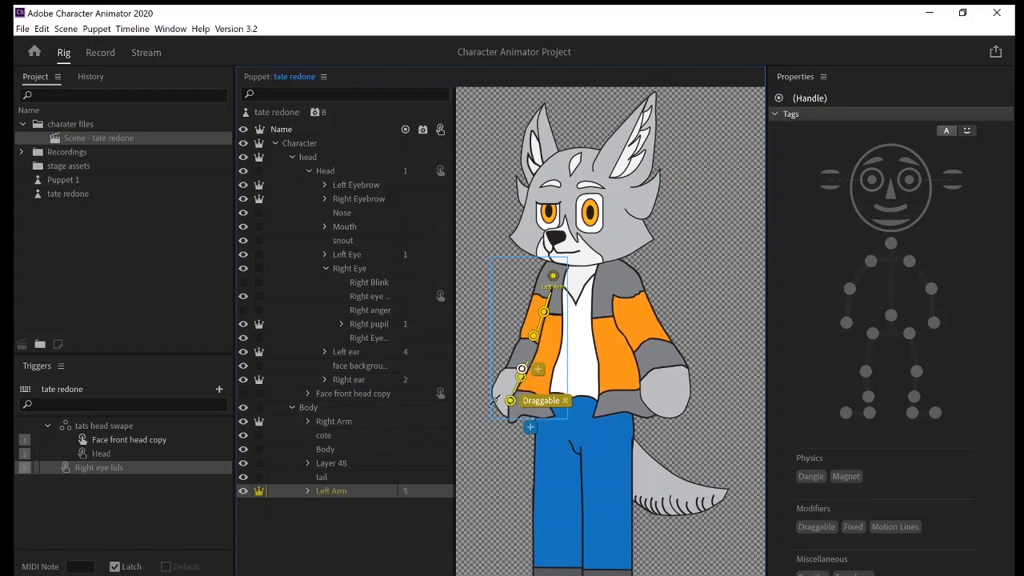
pyautogui.press('Delete')
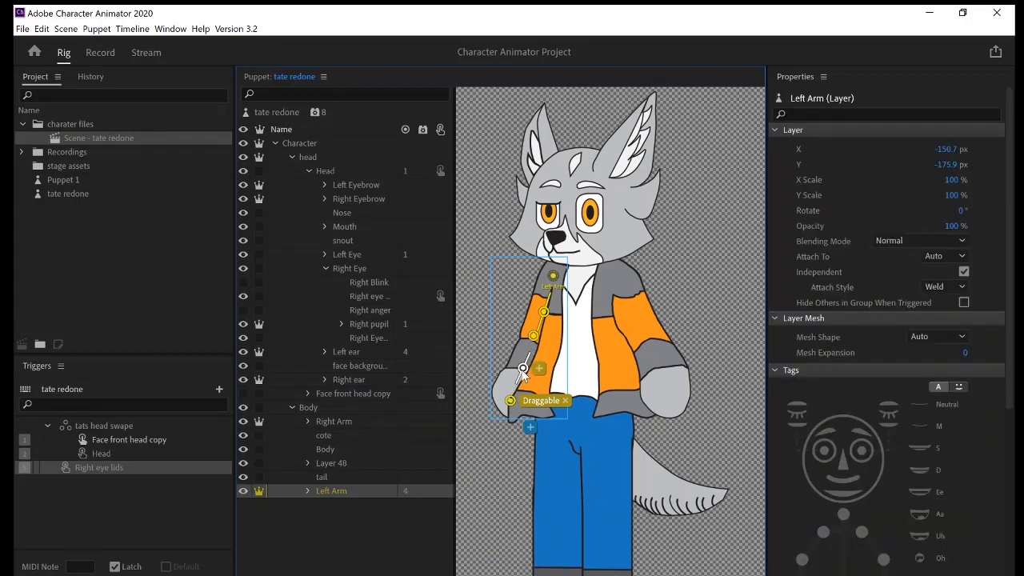
pyautogui.click(521, 369)
# Raise the puppet's left arm by its hand in the scene and record a take of about 2 seconds from the timeline start.
pyautogui.click(100, 52)
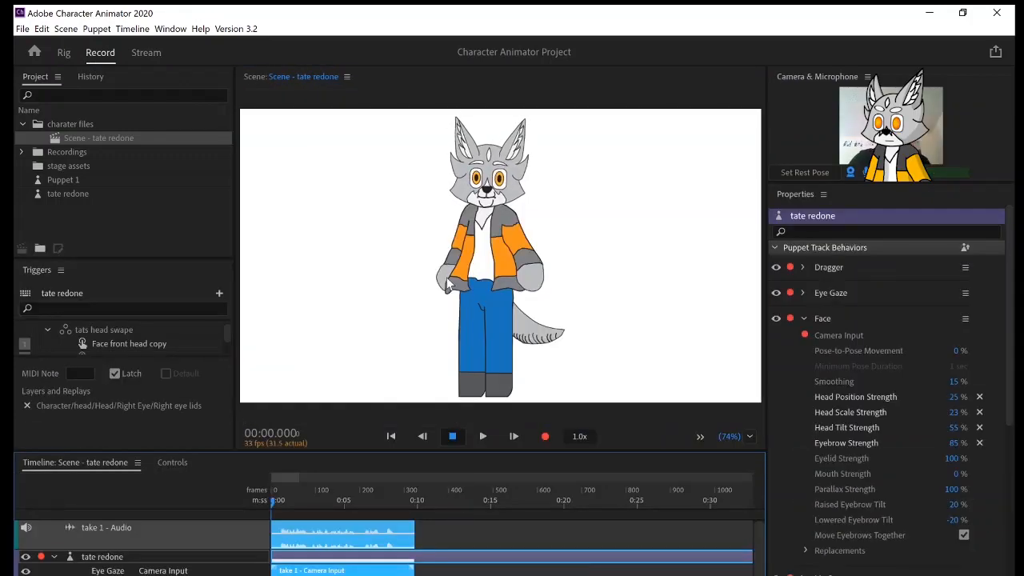
pyautogui.moveTo(447, 283); pyautogui.dragTo(434, 204)
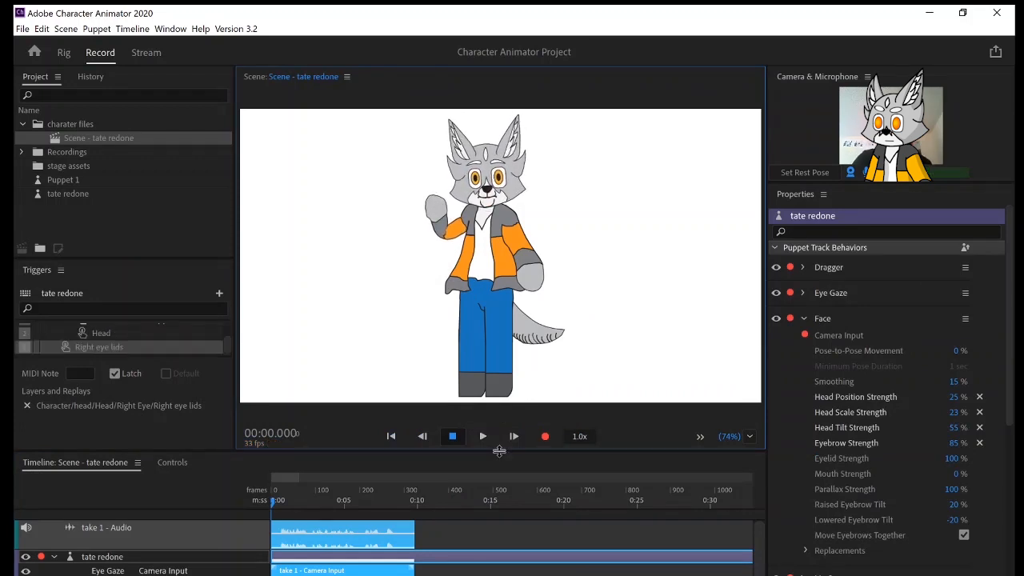
pyautogui.moveTo(436, 208)
pyautogui.mouseDown()
pyautogui.moveTo(432, 226)
pyautogui.moveTo(379, 214)
pyautogui.moveTo(413, 207)
pyautogui.moveTo(443, 212)
pyautogui.moveTo(431, 217)
pyautogui.moveTo(439, 224)
pyautogui.mouseUp()
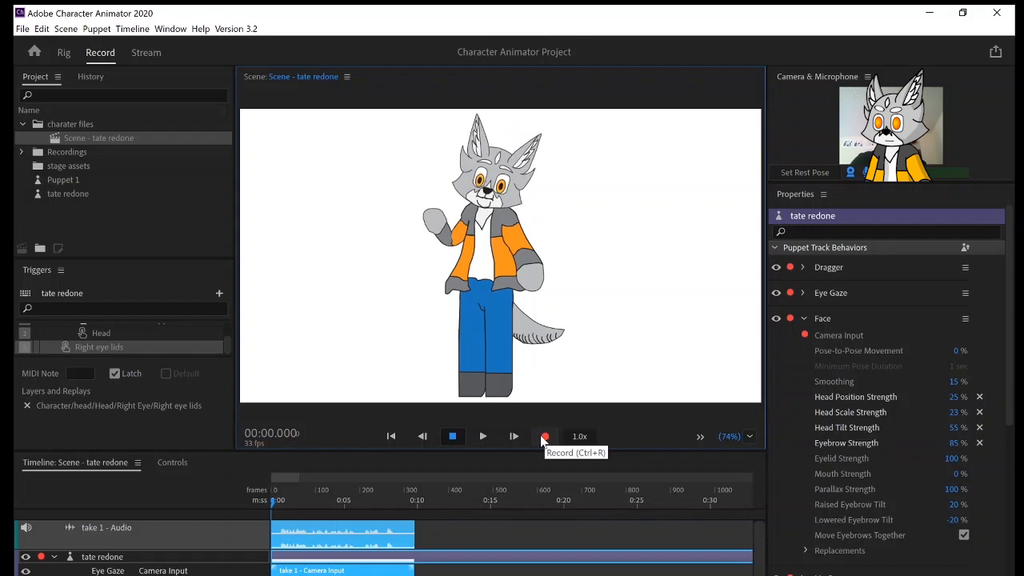
pyautogui.click(543, 441)
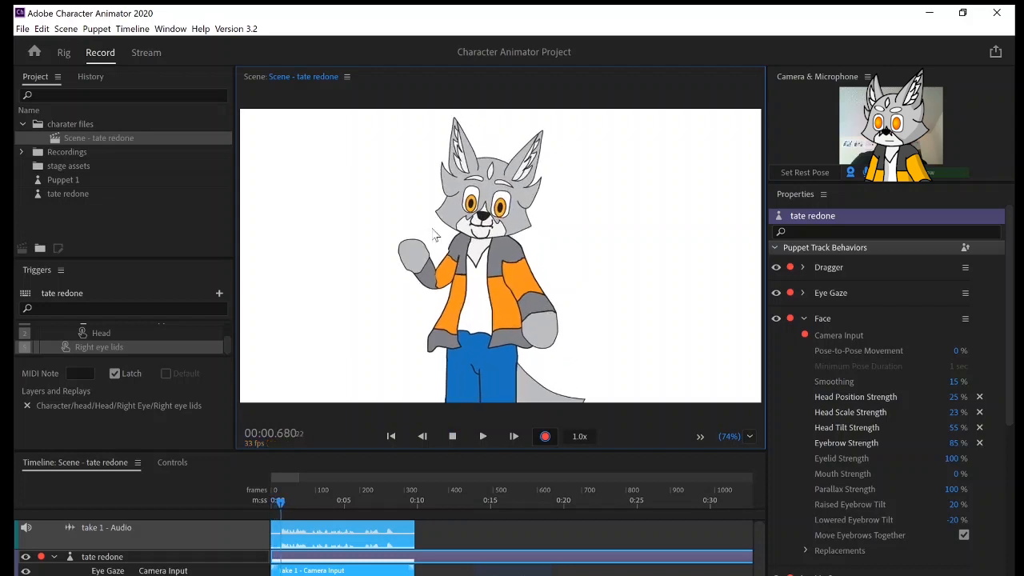
pyautogui.click(548, 440)
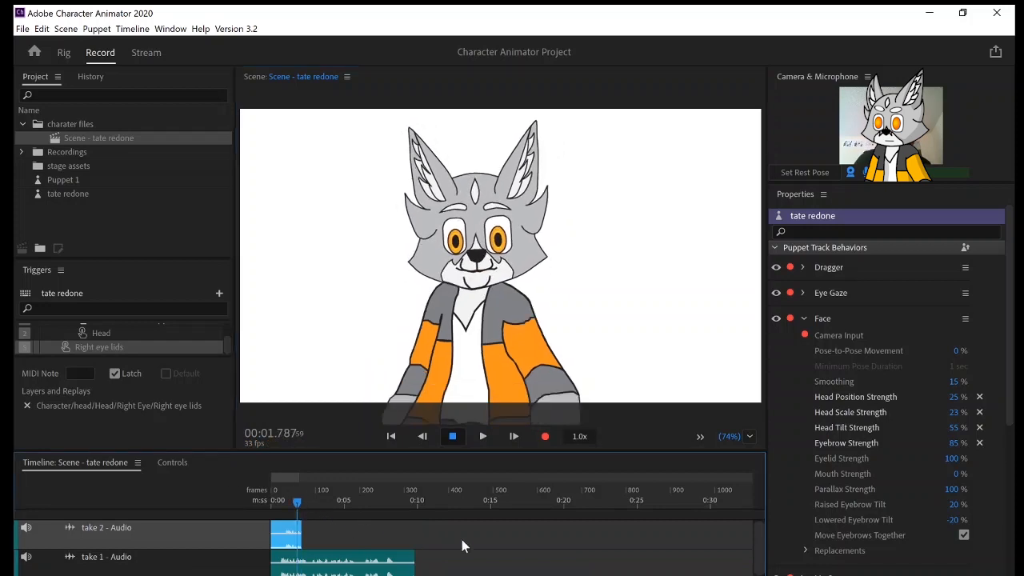
# Move the playhead to about 15.5 seconds and arm Eye Gaze for Keyboard Input instead of Camera Input.
pyautogui.click(498, 544)
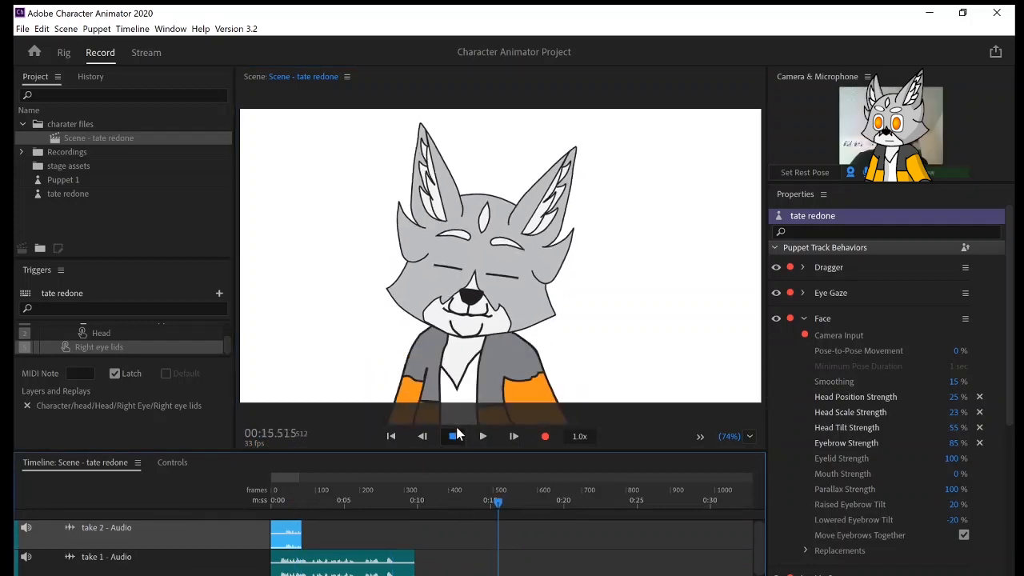
pyautogui.click(803, 292)
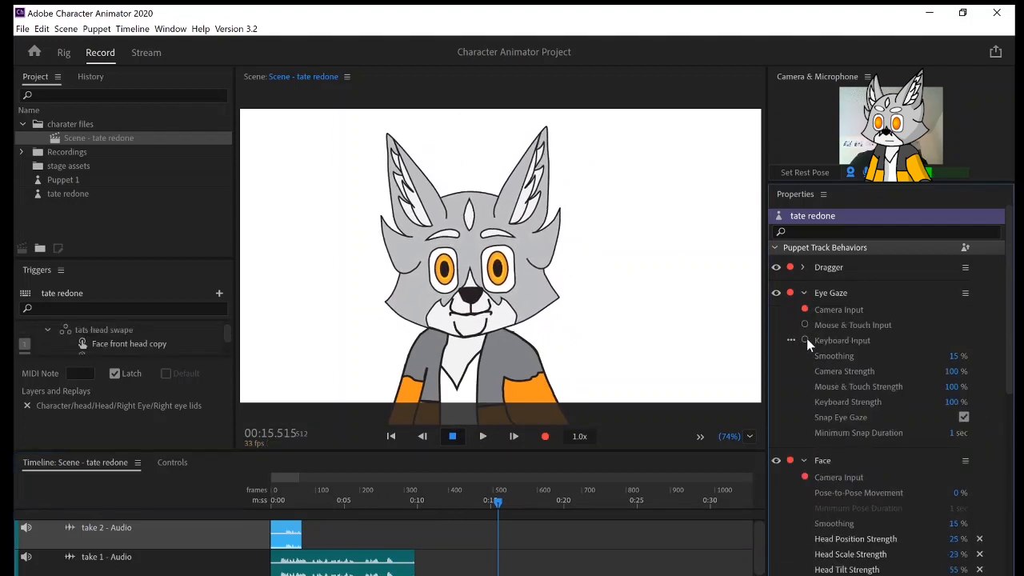
pyautogui.click(805, 339)
pyautogui.click(804, 309)
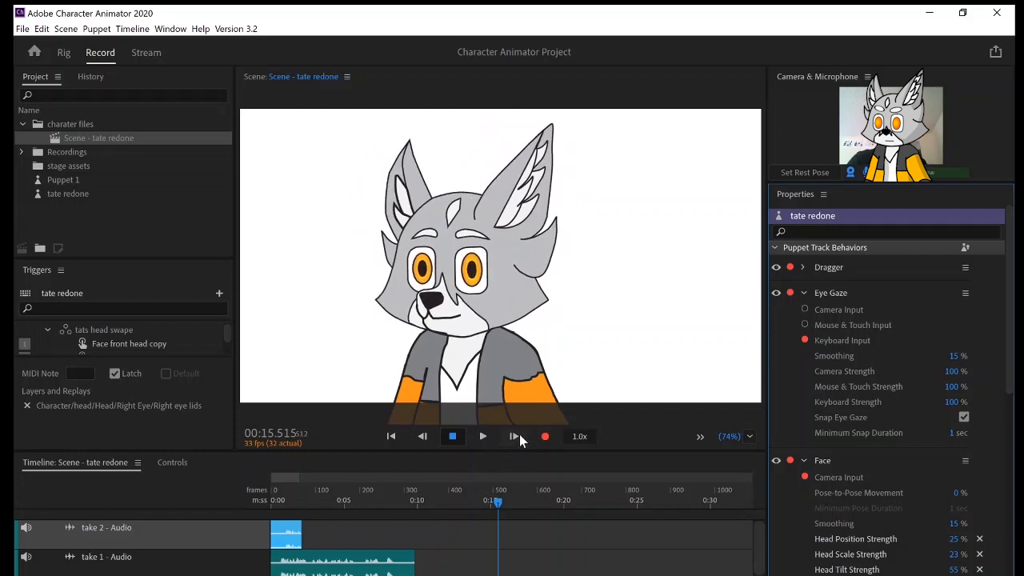
# Record a take with keyboard-controlled eye gaze starting at about 15.5 seconds.
pyautogui.click(544, 437)
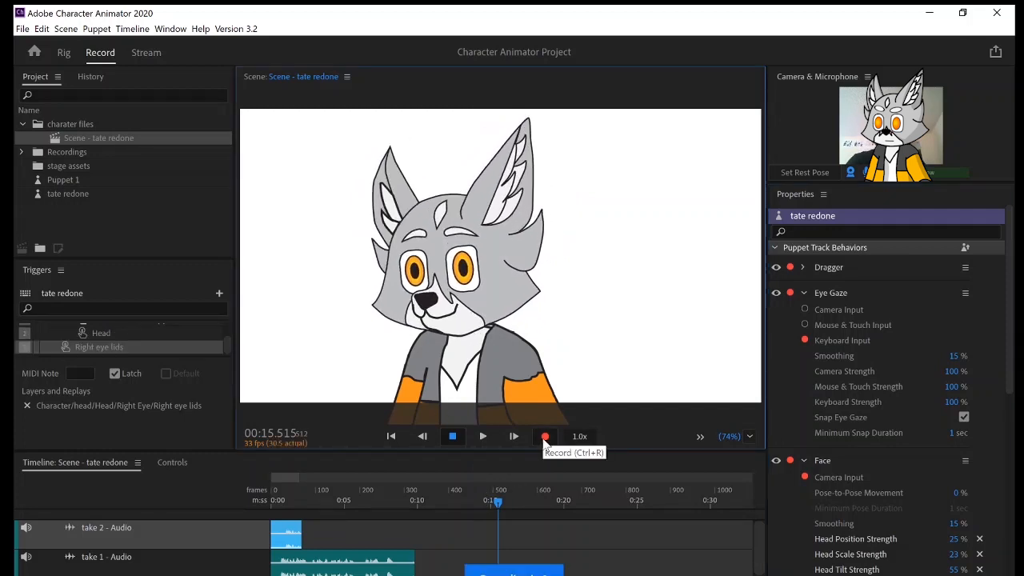